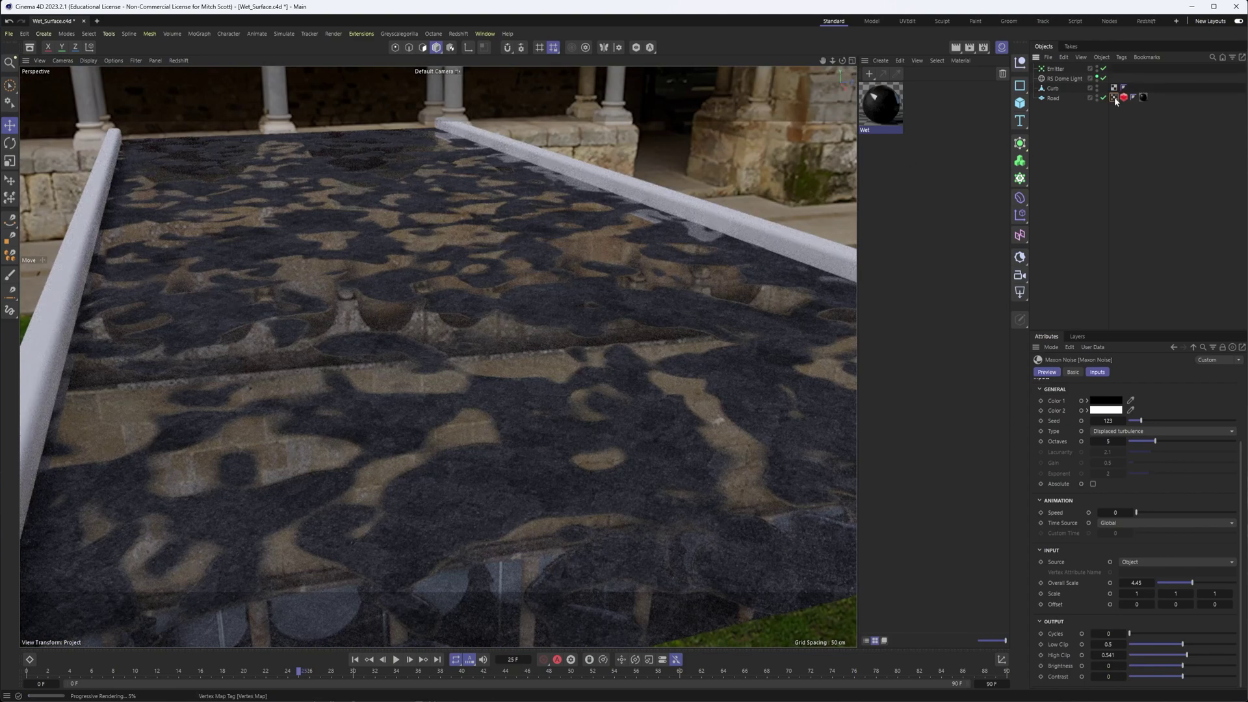
- Stop the Redshift viewport render and play the animation with the Road's vertex map displayed
{"action": "left_click", "coordinate": [1115, 99]}
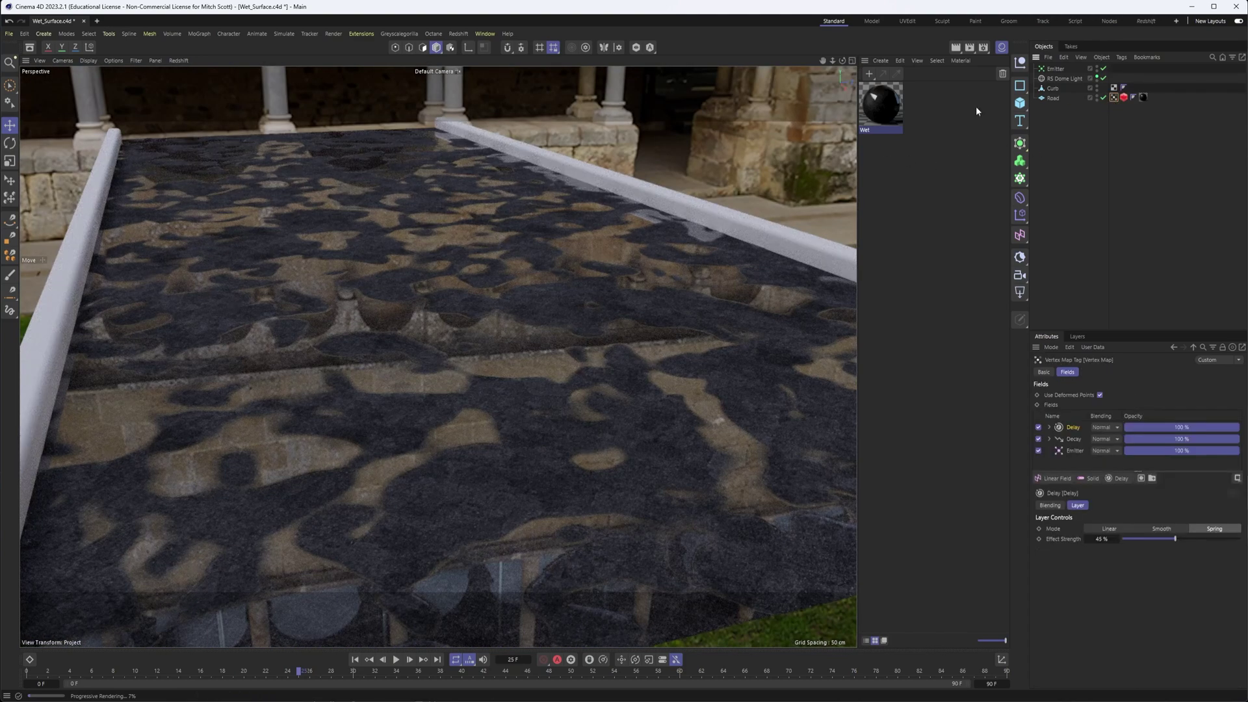
{"action": "left_click", "coordinate": [177, 61]}
{"action": "left_click", "coordinate": [187, 79]}
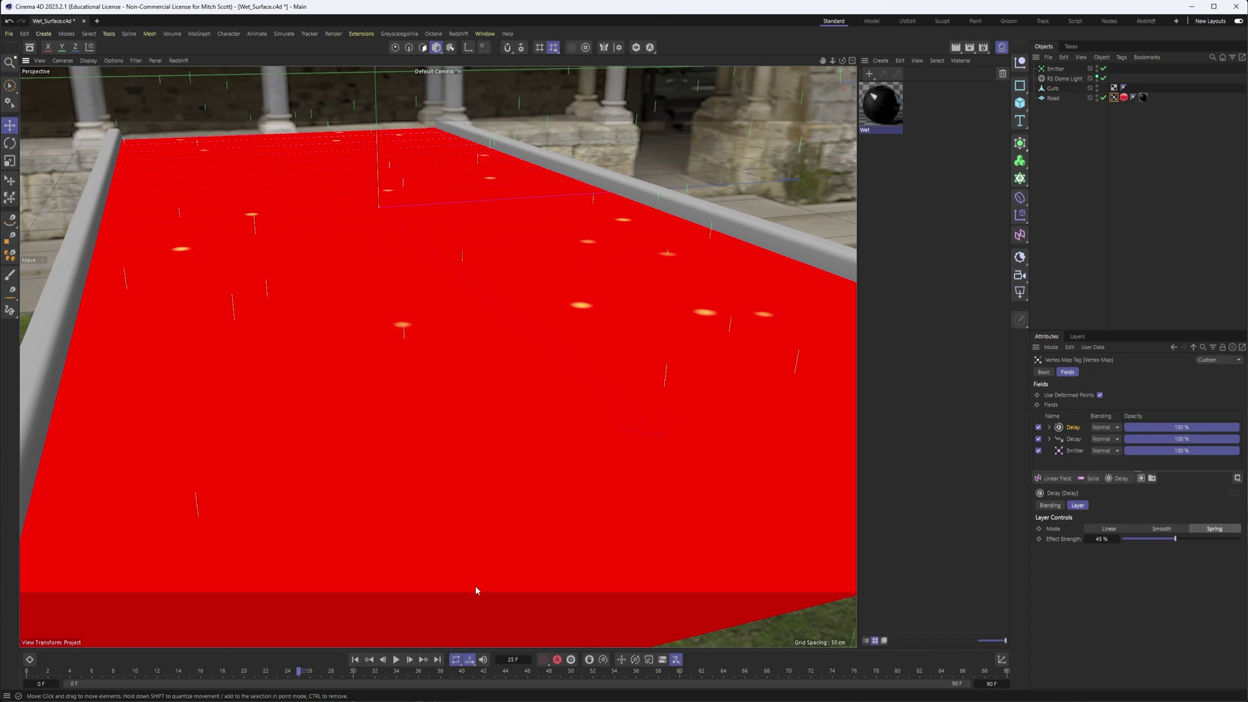
{"action": "left_click", "coordinate": [396, 660]}
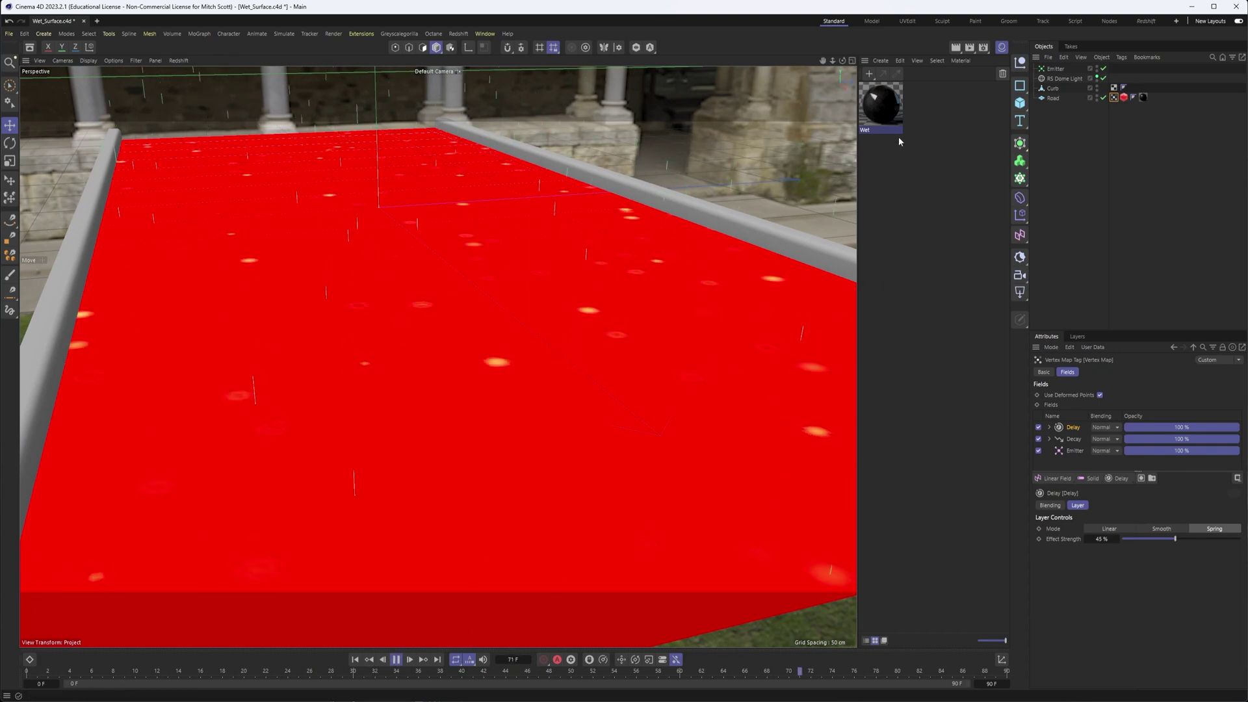
- Open the Wet material's node graph and examine how its nodes are connected
{"action": "left_click", "coordinate": [882, 115]}
{"action": "double_click", "coordinate": [882, 117]}
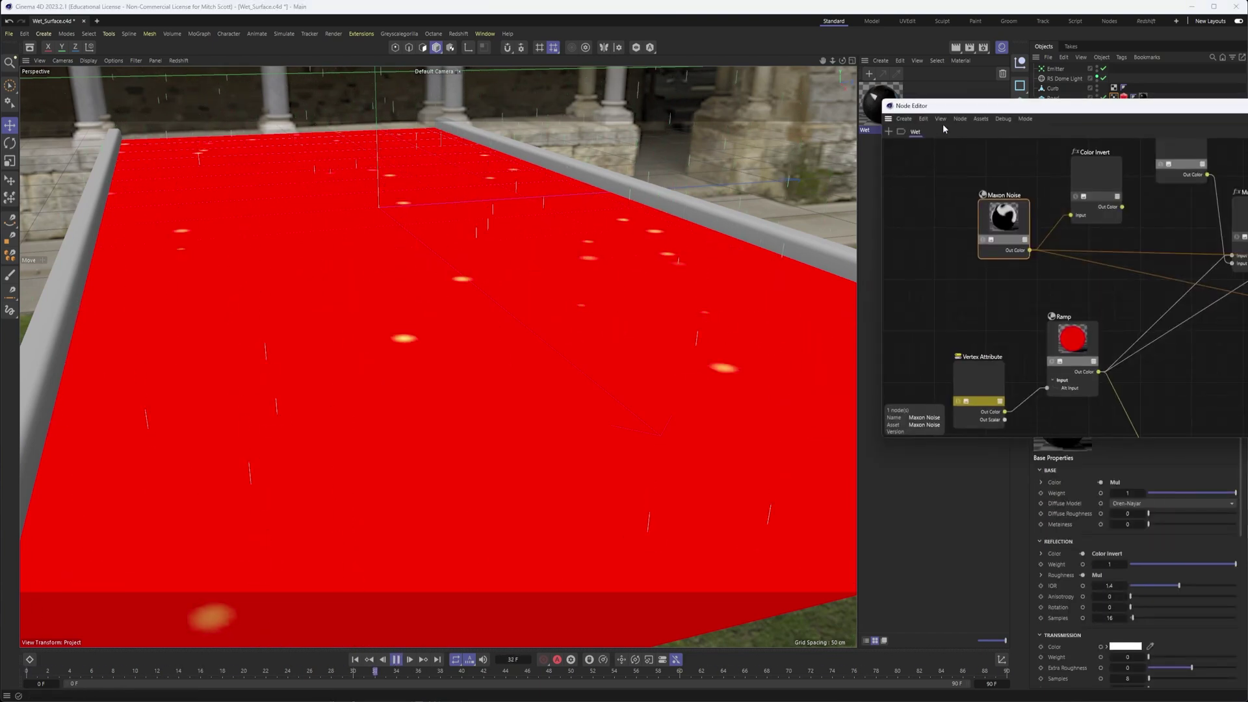
{"action": "left_click_drag", "start_coordinate": [964, 108], "coordinate": [295, 238]}
{"action": "scroll", "coordinate": [468, 400], "scroll_direction": "down", "scroll_amount": 6}
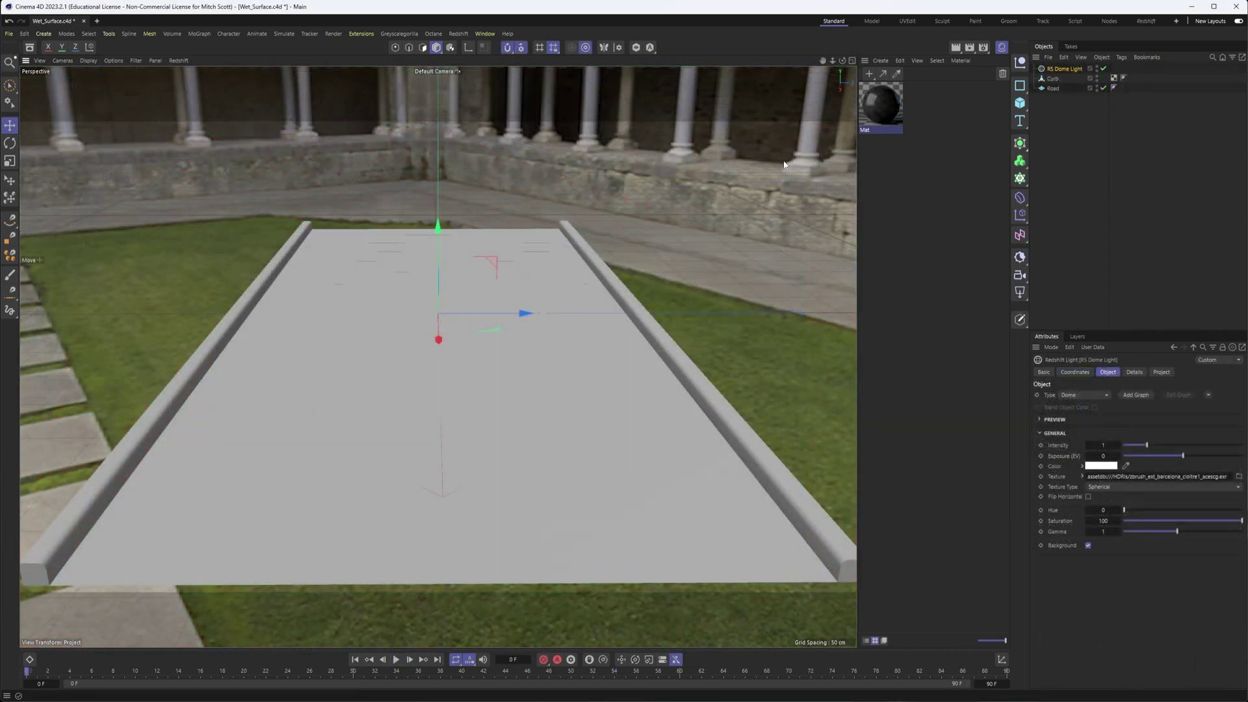
- Start the Redshift interactive render in the perspective viewport
{"action": "left_click", "coordinate": [179, 60]}
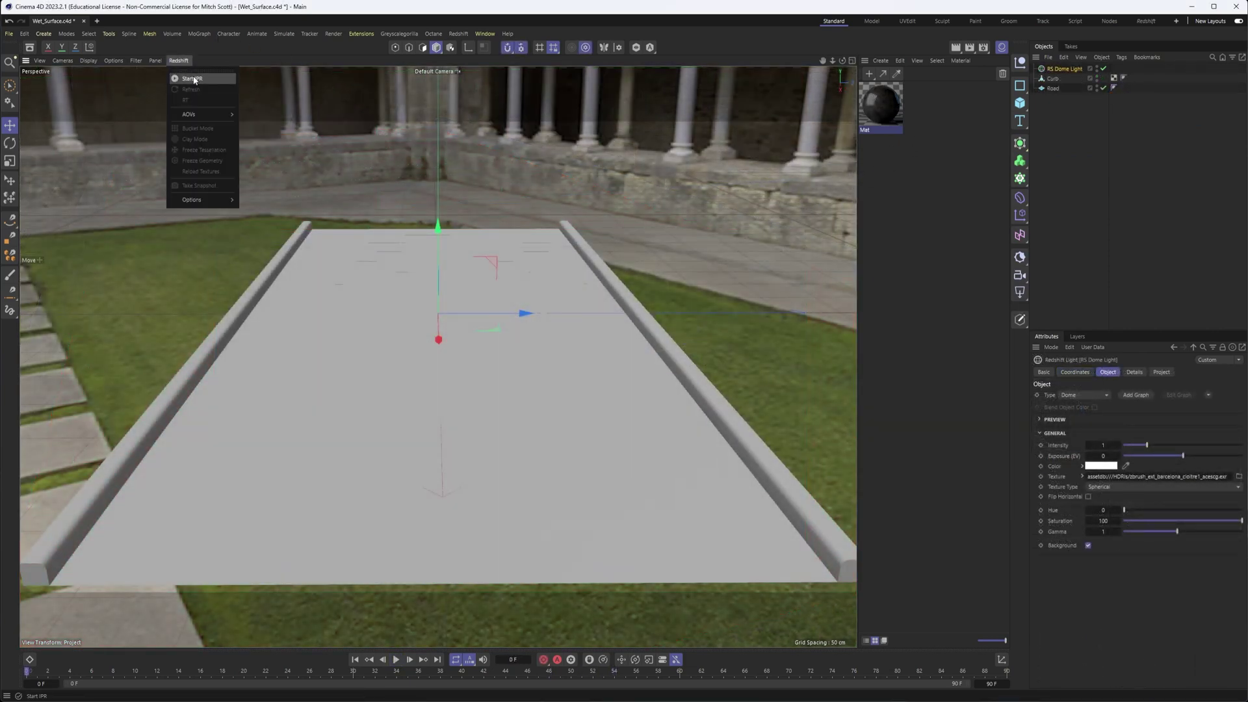
{"action": "left_click", "coordinate": [194, 79]}
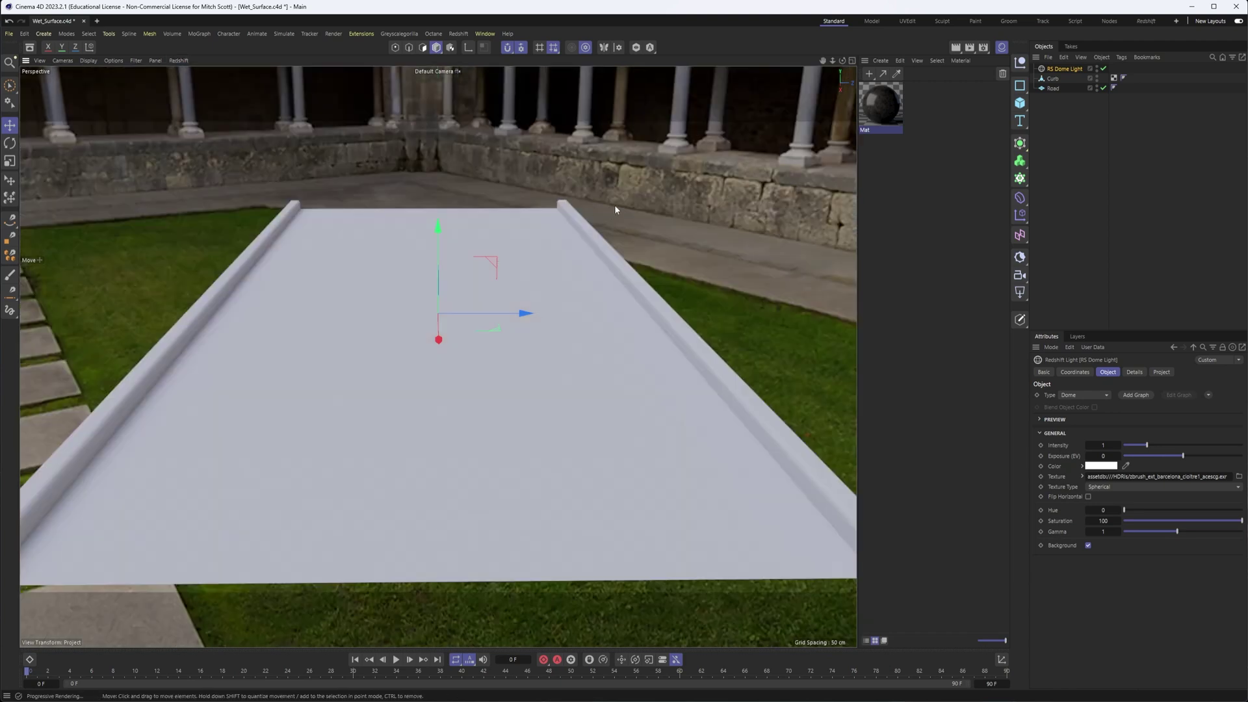
- Inspect the Curb and Road objects and the HDRI texture path of the RS Dome Light
{"action": "left_click", "coordinate": [1053, 79]}
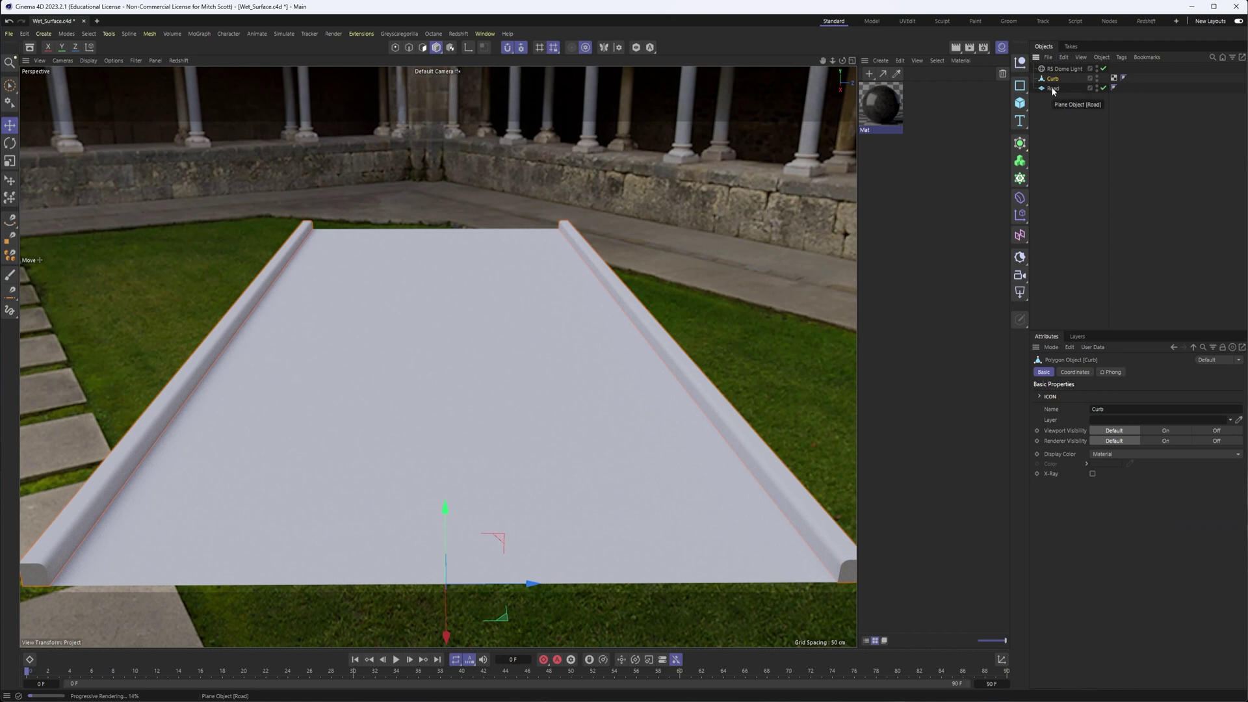
{"action": "left_click", "coordinate": [1053, 88]}
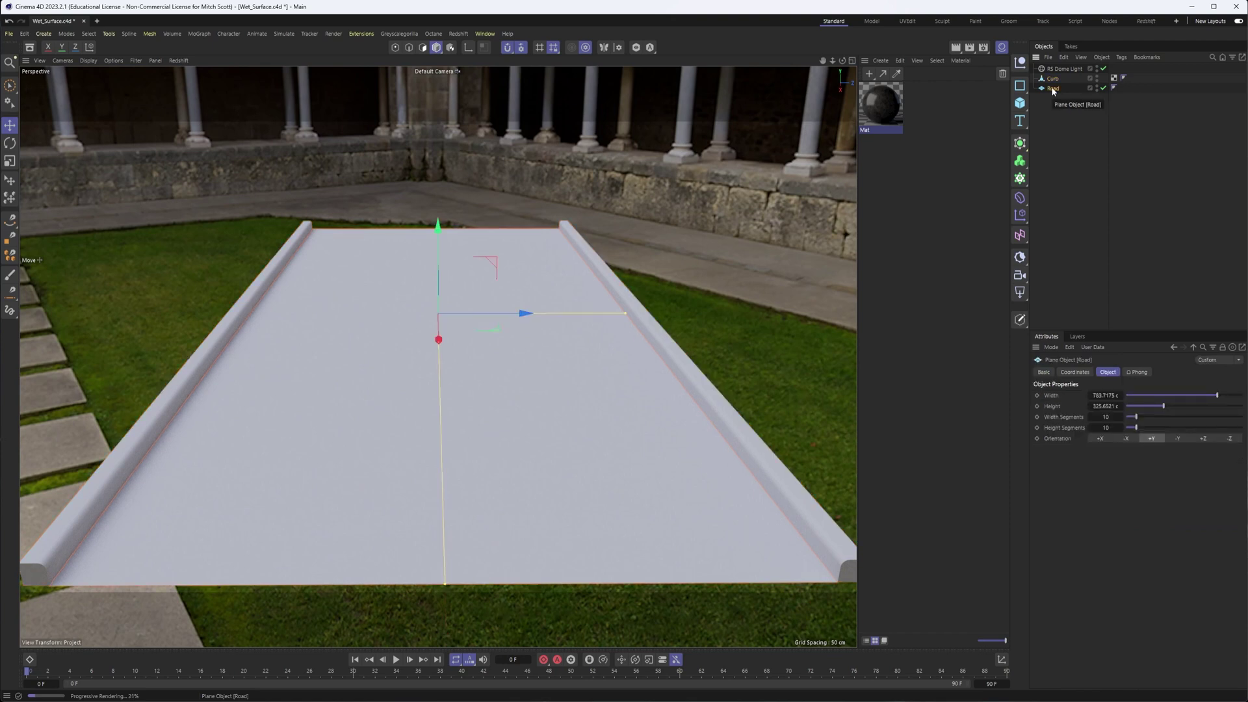
{"action": "left_click", "coordinate": [1060, 69]}
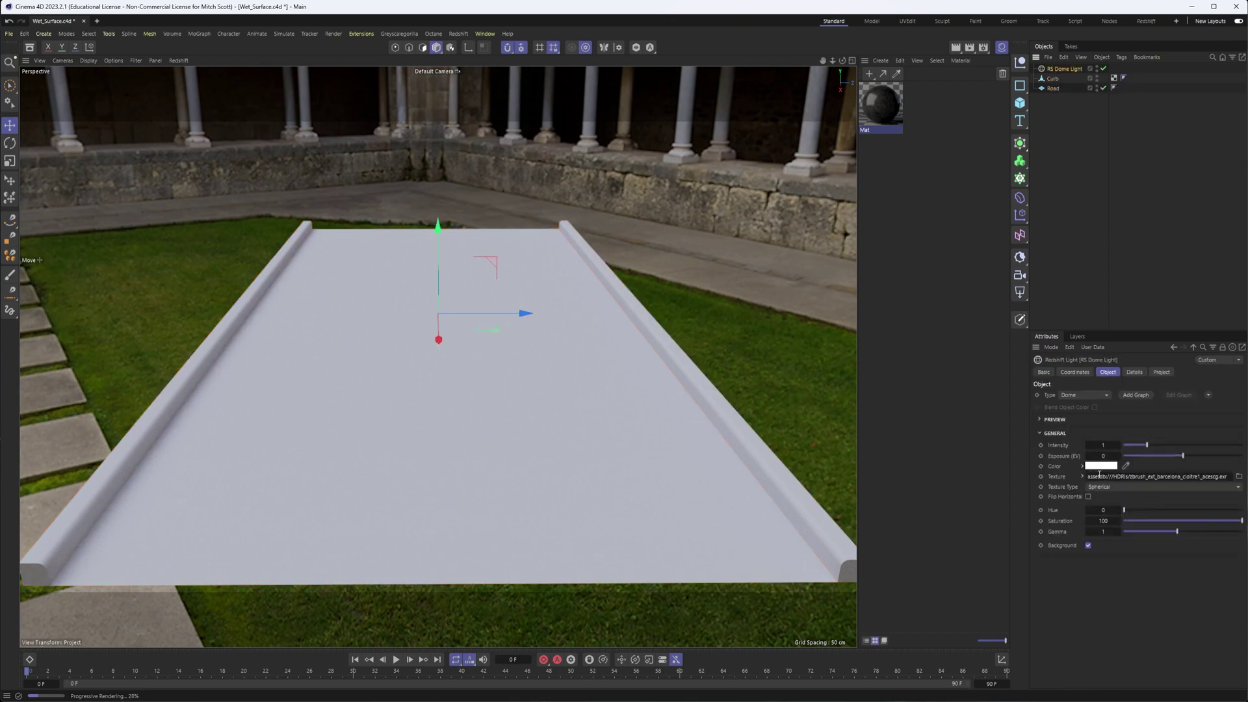
{"action": "left_click_drag", "start_coordinate": [1104, 477], "coordinate": [1234, 479]}
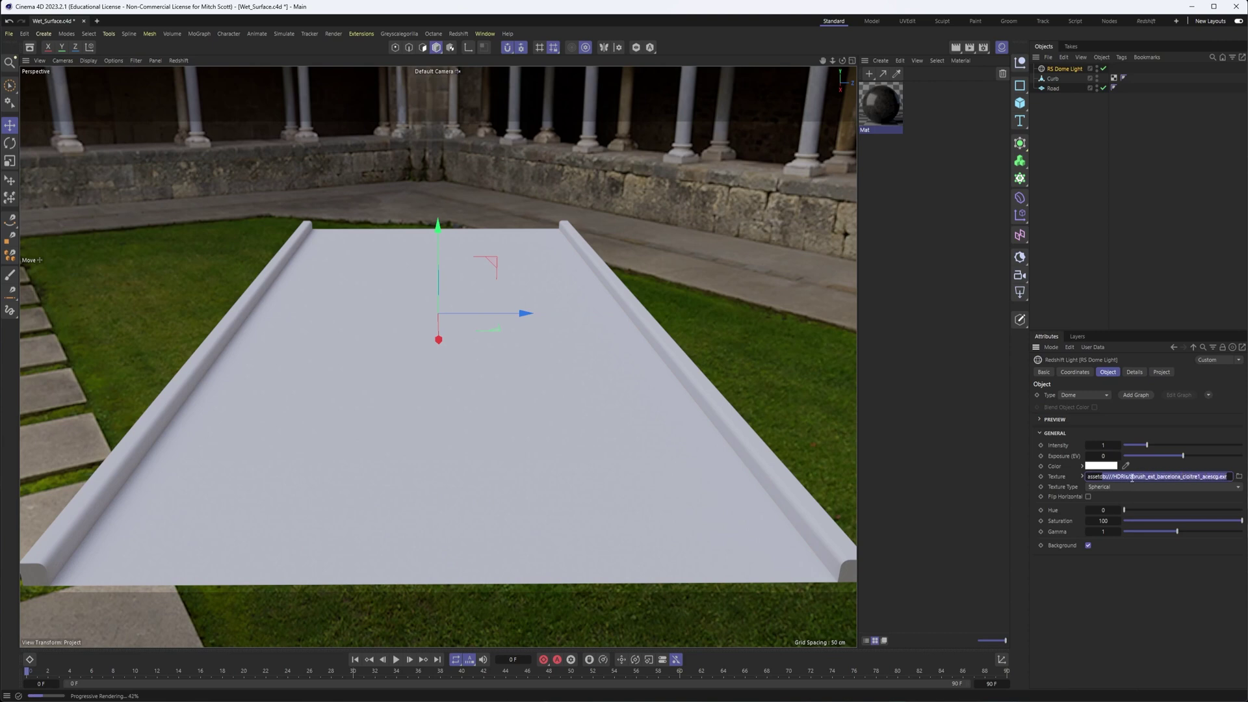
{"action": "left_click_drag", "start_coordinate": [1132, 477], "coordinate": [1222, 478]}
{"action": "left_click", "coordinate": [1148, 478]}
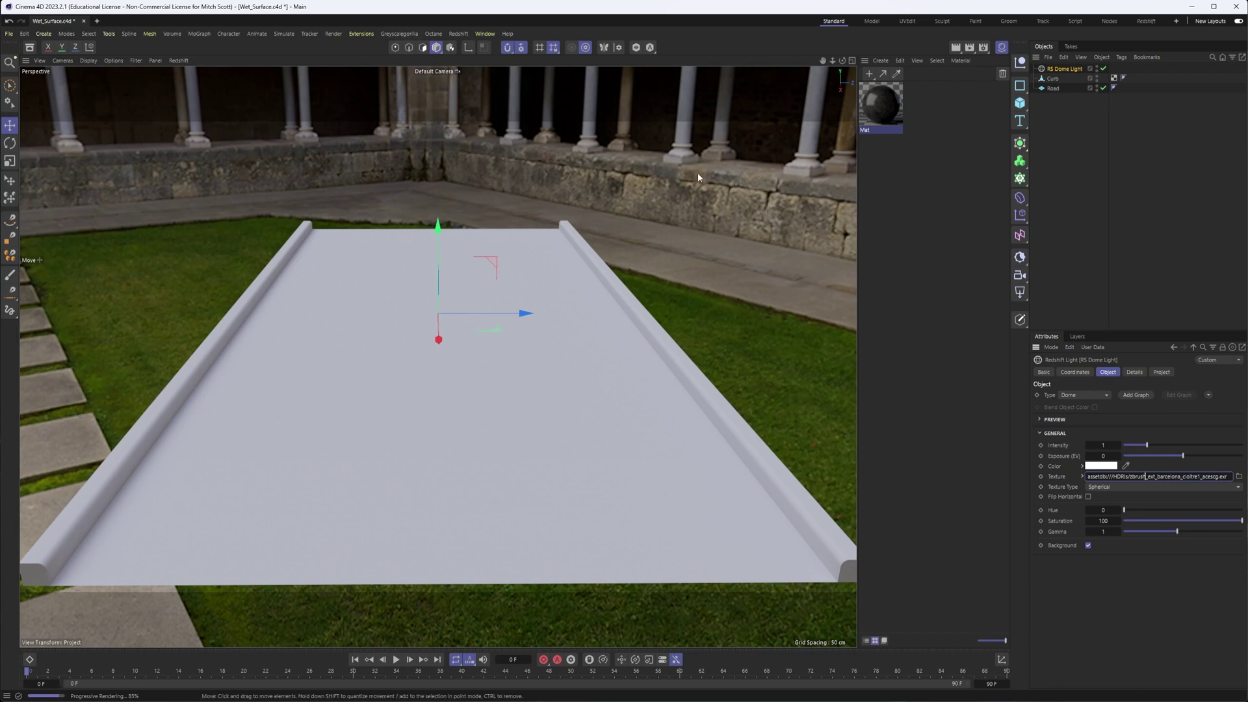
- Create a new default material on the Road plane and open its node graph
{"action": "left_click", "coordinate": [869, 73]}
{"action": "left_click_drag", "start_coordinate": [871, 103], "coordinate": [1055, 88]}
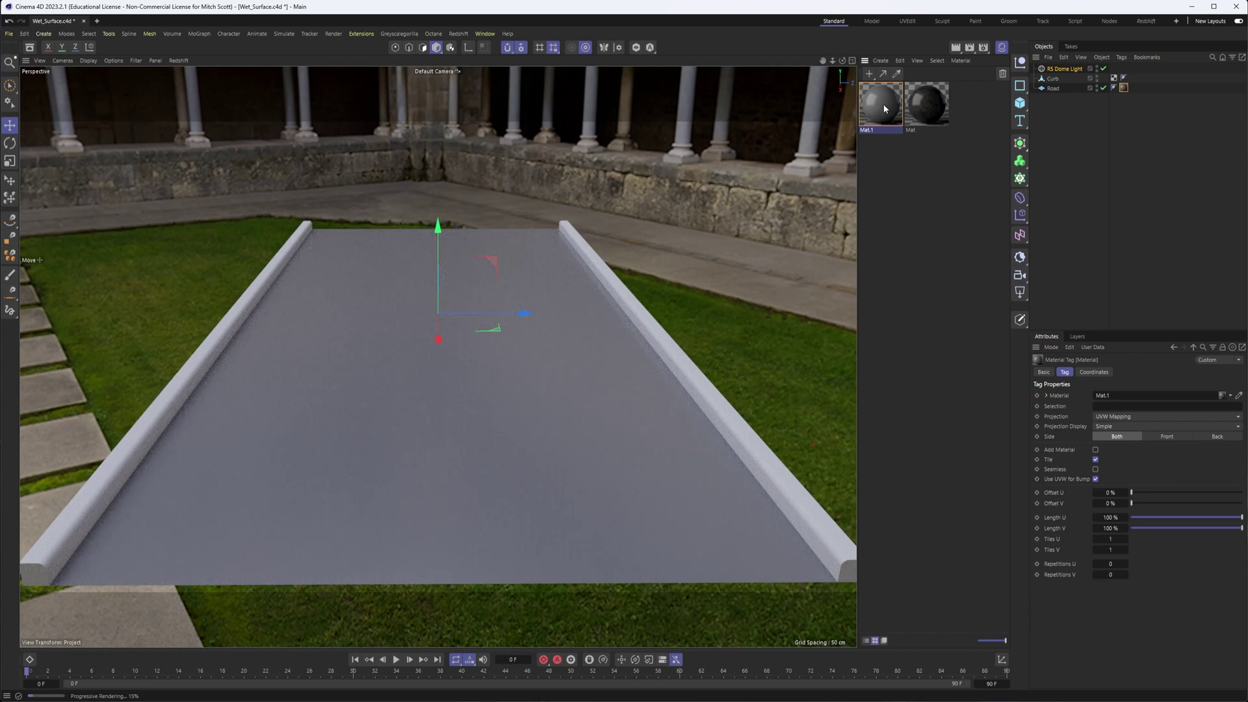
{"action": "double_click", "coordinate": [884, 109]}
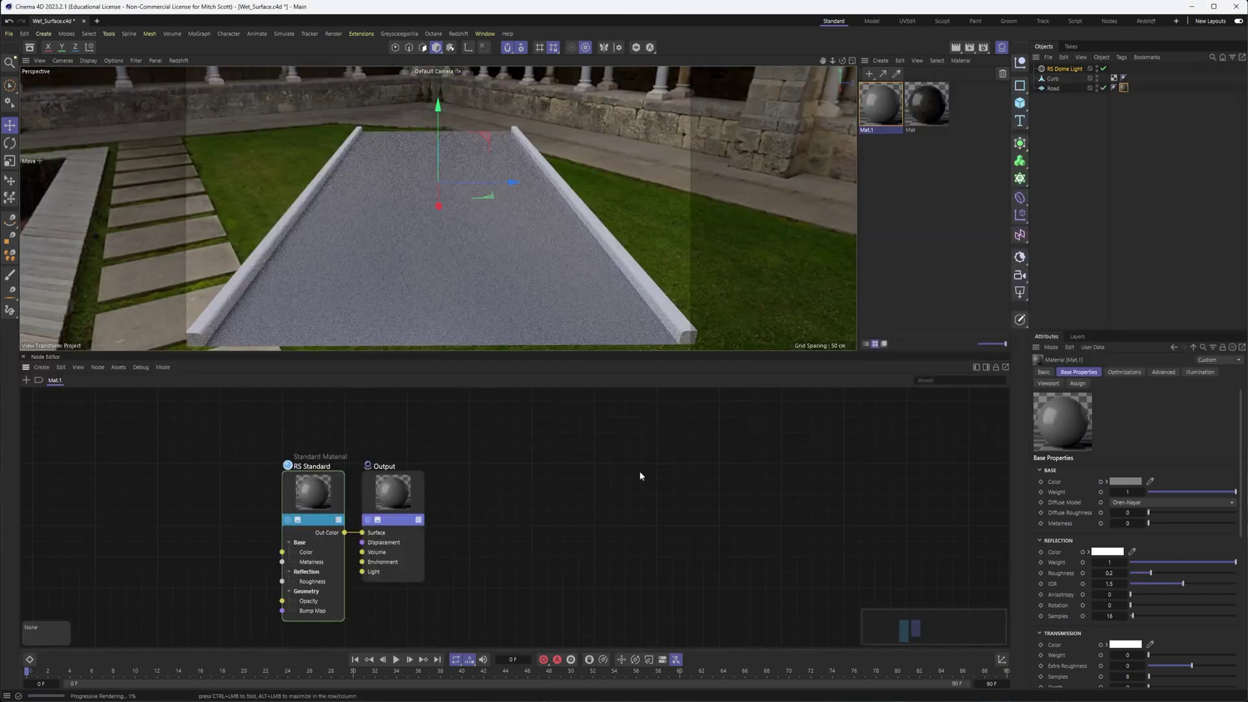
{"action": "middle_click_drag", "start_coordinate": [614, 484], "coordinate": [754, 468]}
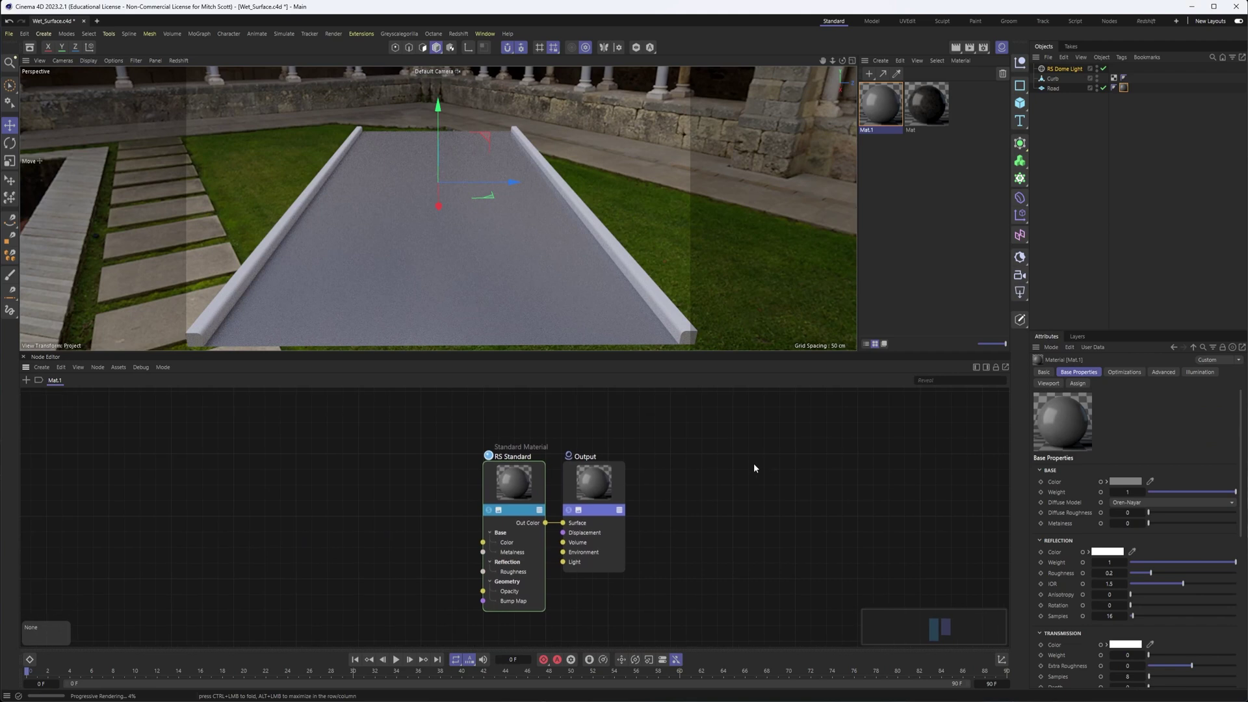
- Add a Texture node and duplicate it to make three Texture nodes stacked beside the RS Standard node
{"action": "left_click", "coordinate": [27, 381]}
{"action": "type", "text": "tex"}
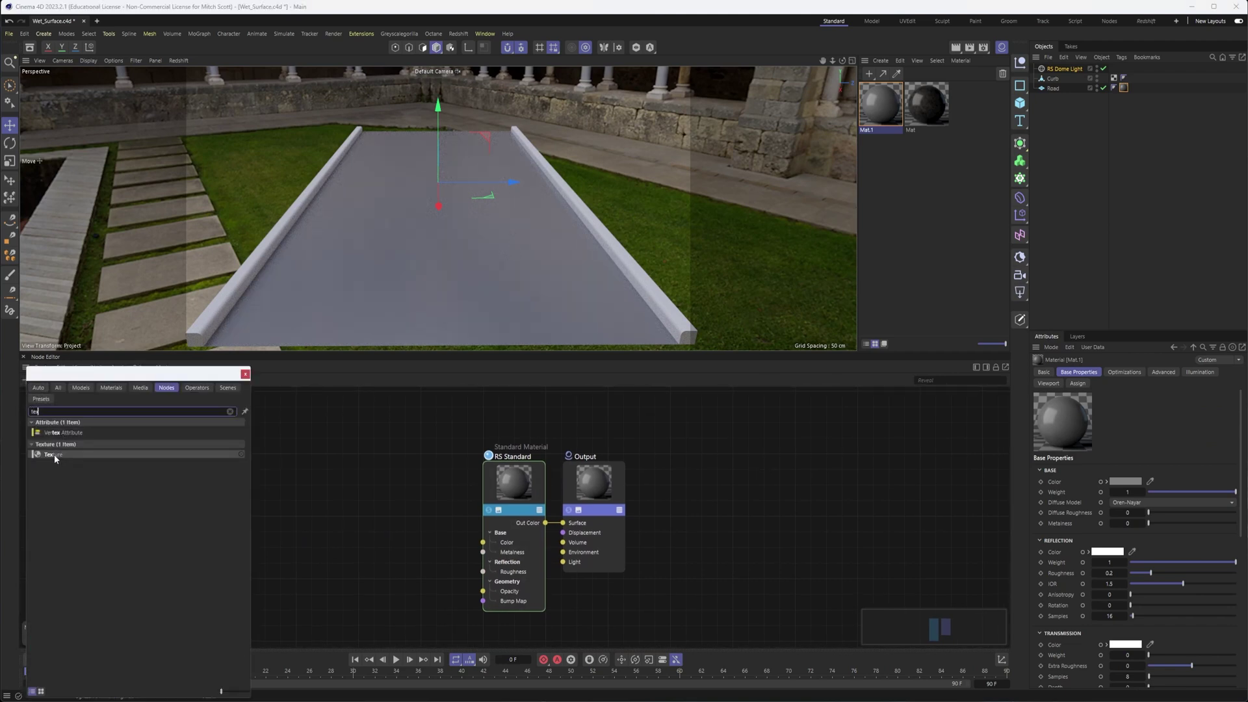
{"action": "left_click", "coordinate": [55, 456]}
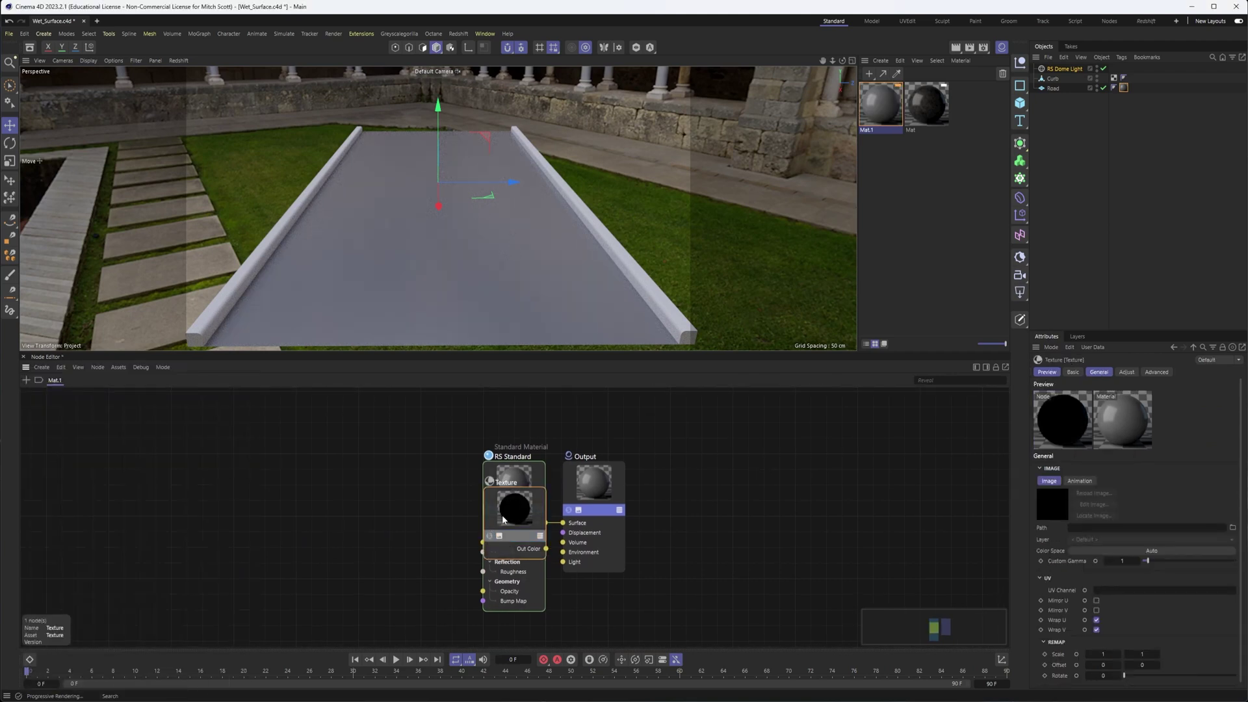
{"action": "left_click_drag", "start_coordinate": [367, 448], "coordinate": [383, 640], "text": "ctrl"}
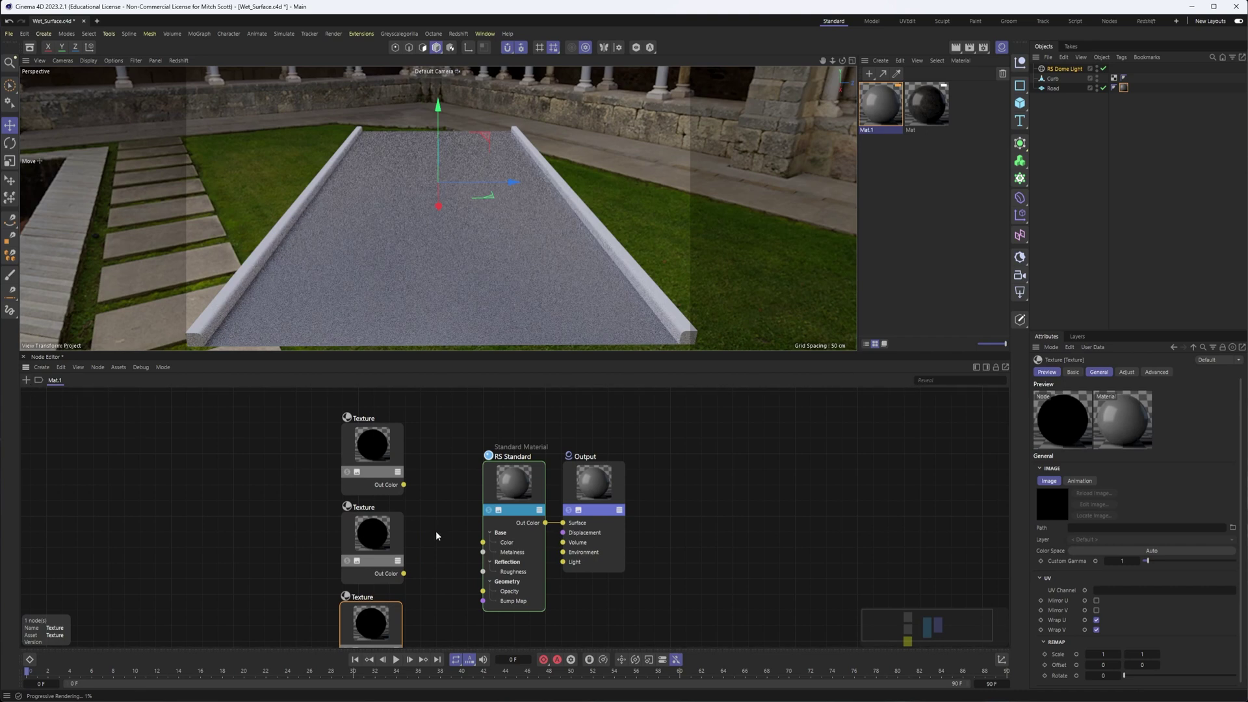
- Add a Bump Map node and place it beside the lowest Texture node
{"action": "middle_click_drag", "start_coordinate": [440, 533], "coordinate": [448, 506]}
{"action": "left_click", "coordinate": [26, 382]}
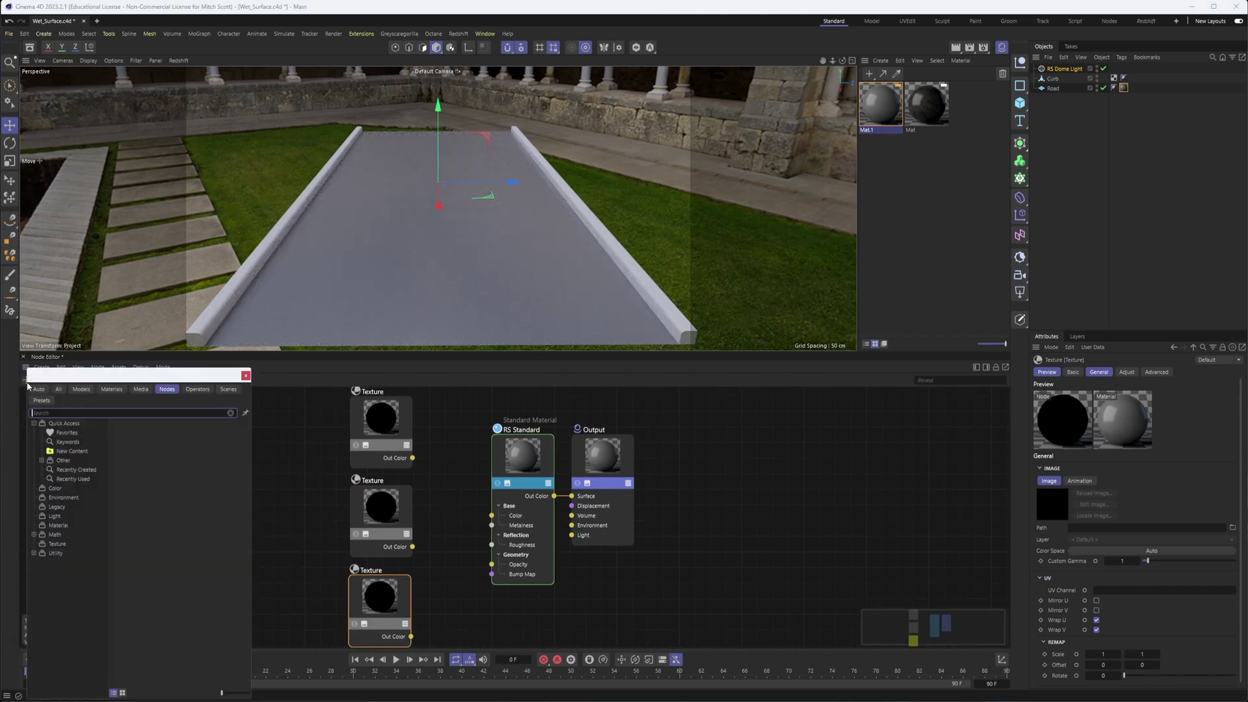
{"action": "type", "text": "bump"}
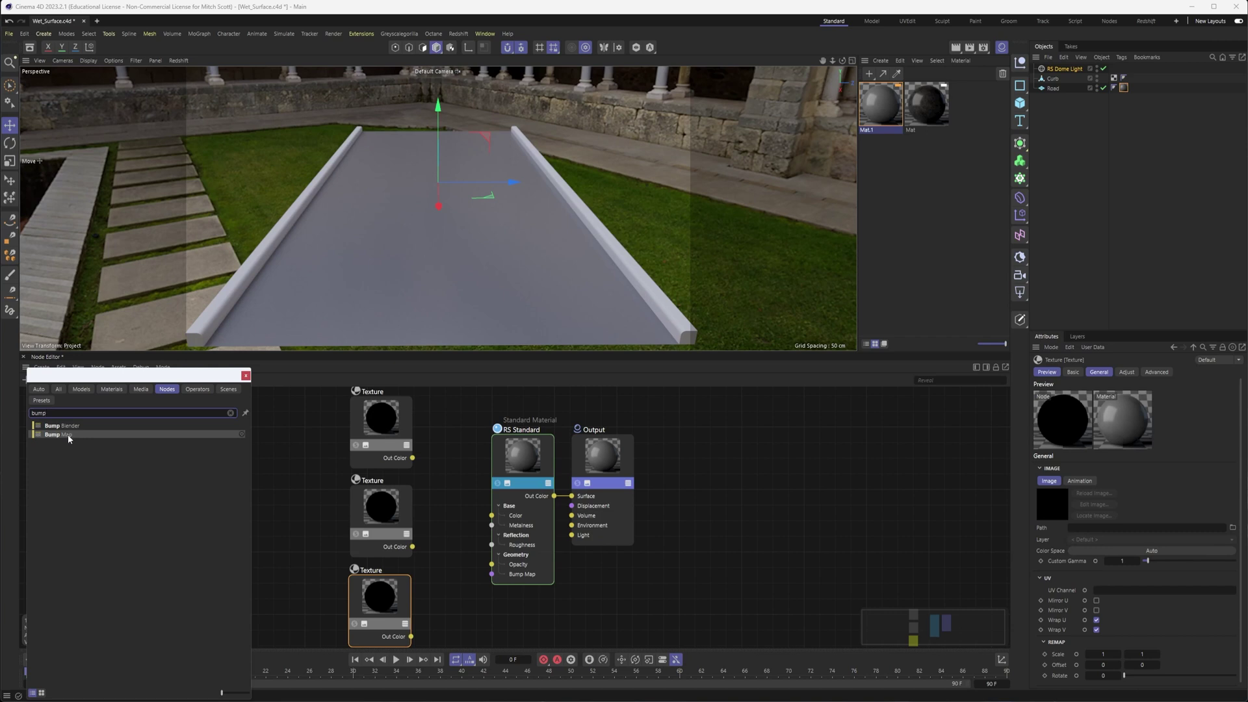
{"action": "double_click", "coordinate": [69, 439]}
{"action": "left_click_drag", "start_coordinate": [503, 511], "coordinate": [444, 625]}
- Add a Maxon Noise node and place it ahead of the column of Texture nodes
{"action": "left_click", "coordinate": [26, 381]}
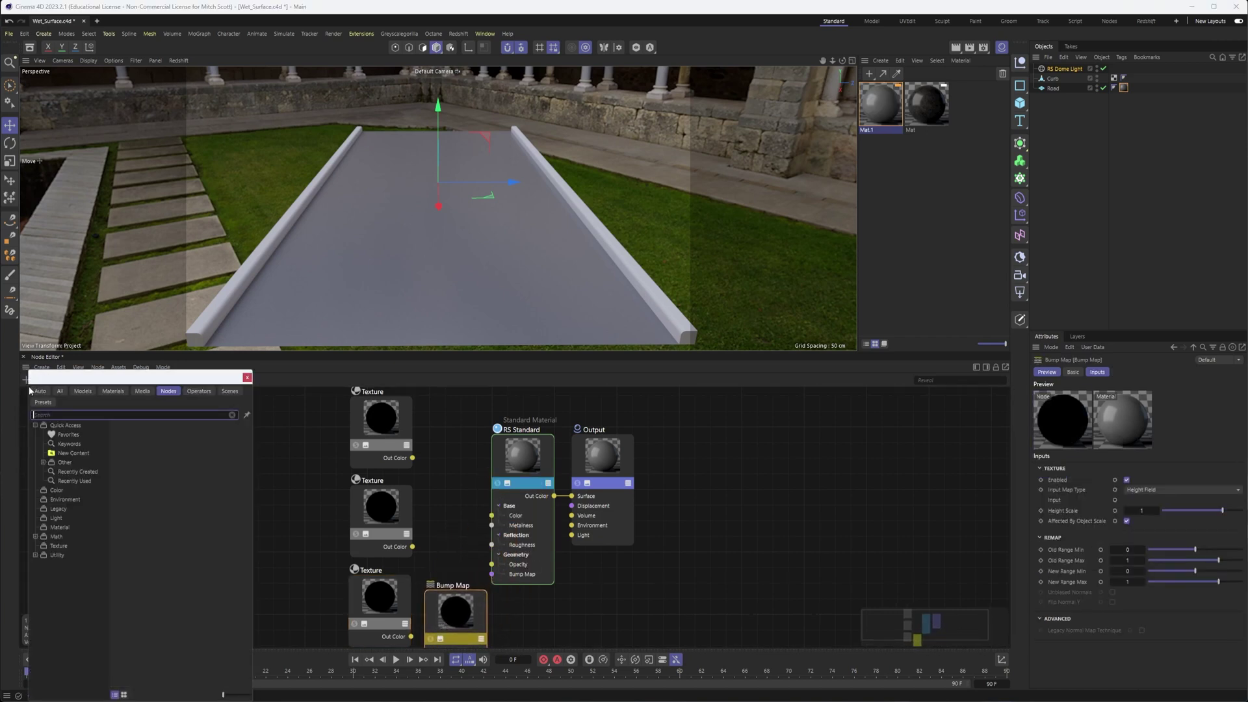
{"action": "type", "text": "maxon"}
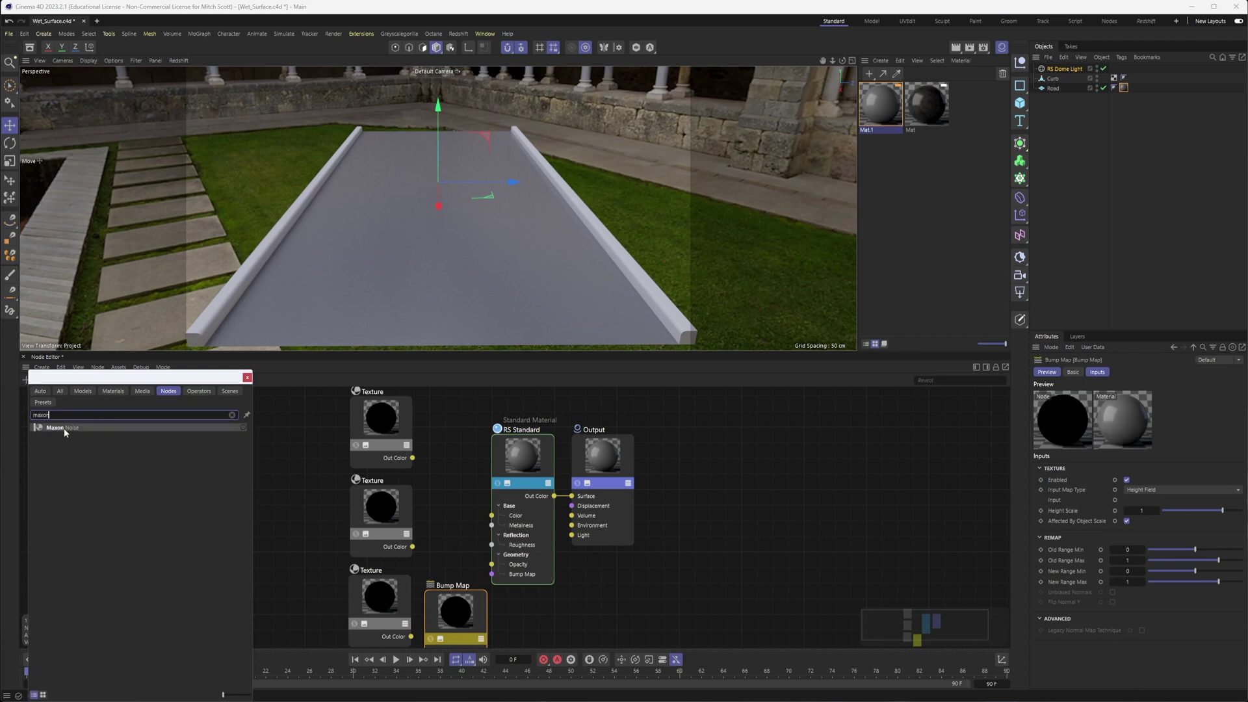
{"action": "double_click", "coordinate": [57, 427]}
{"action": "left_click_drag", "start_coordinate": [487, 509], "coordinate": [234, 495]}
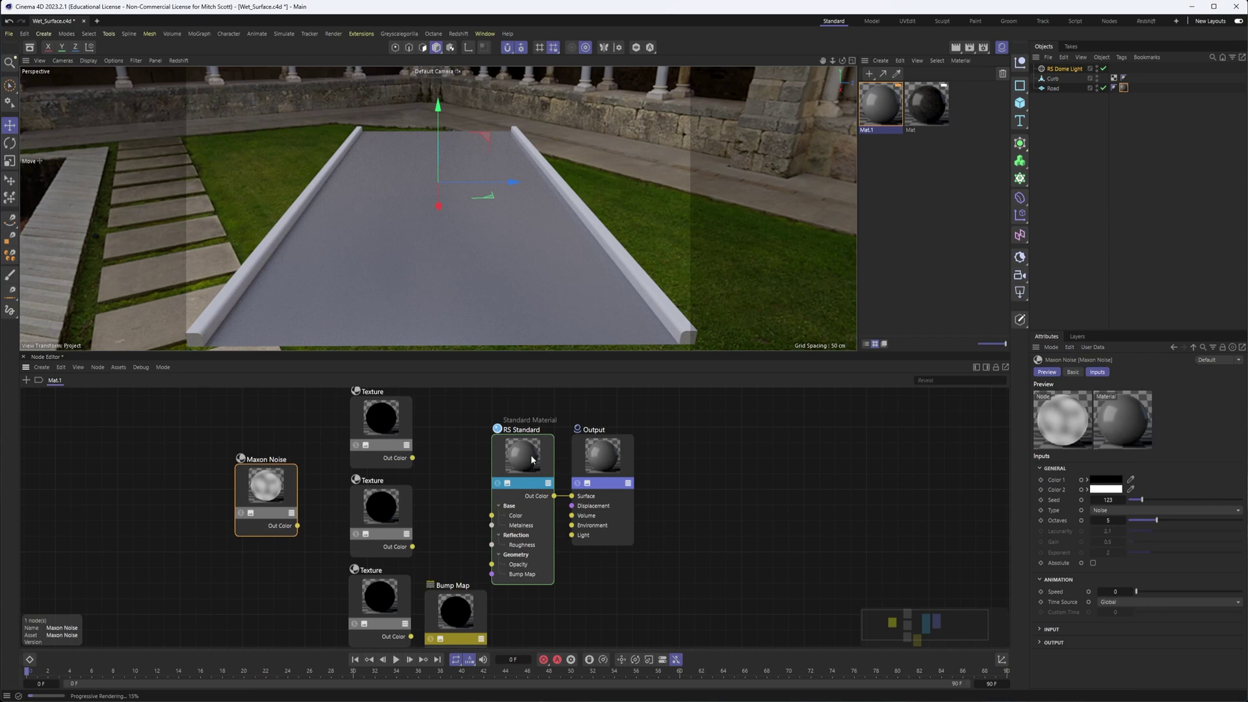
{"action": "left_click_drag", "start_coordinate": [269, 482], "coordinate": [273, 473]}
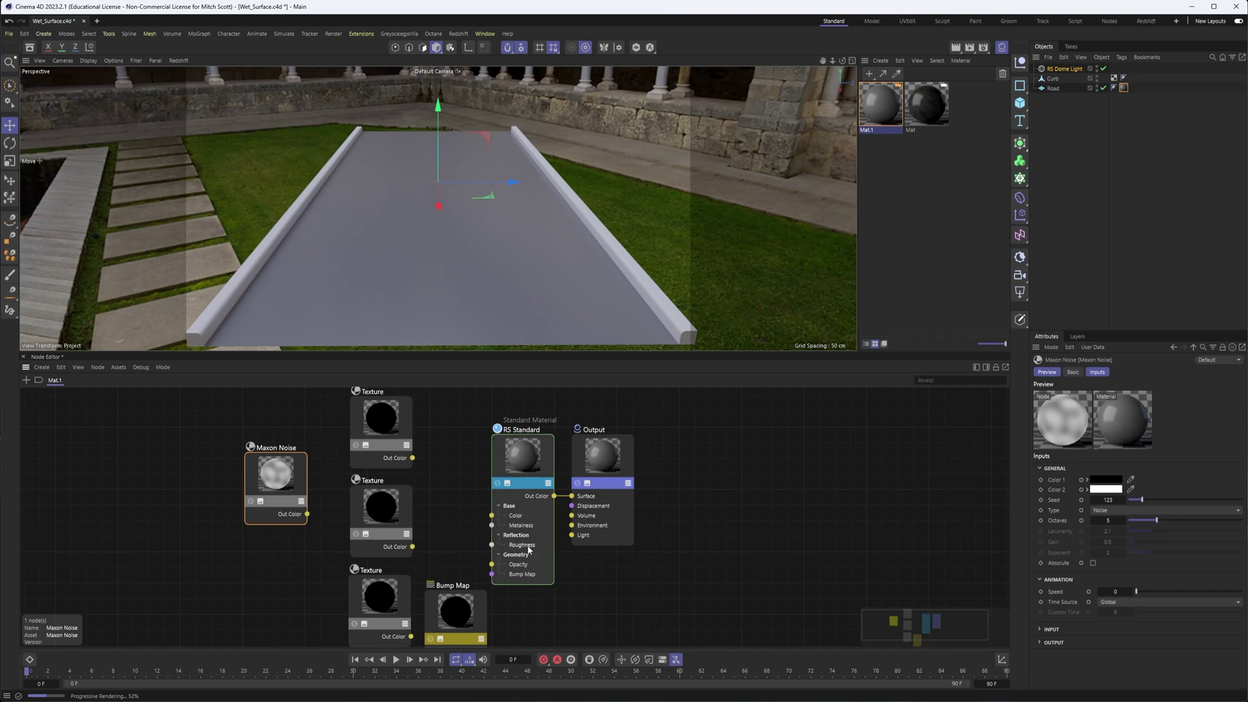
{"action": "left_click_drag", "start_coordinate": [277, 466], "coordinate": [280, 460]}
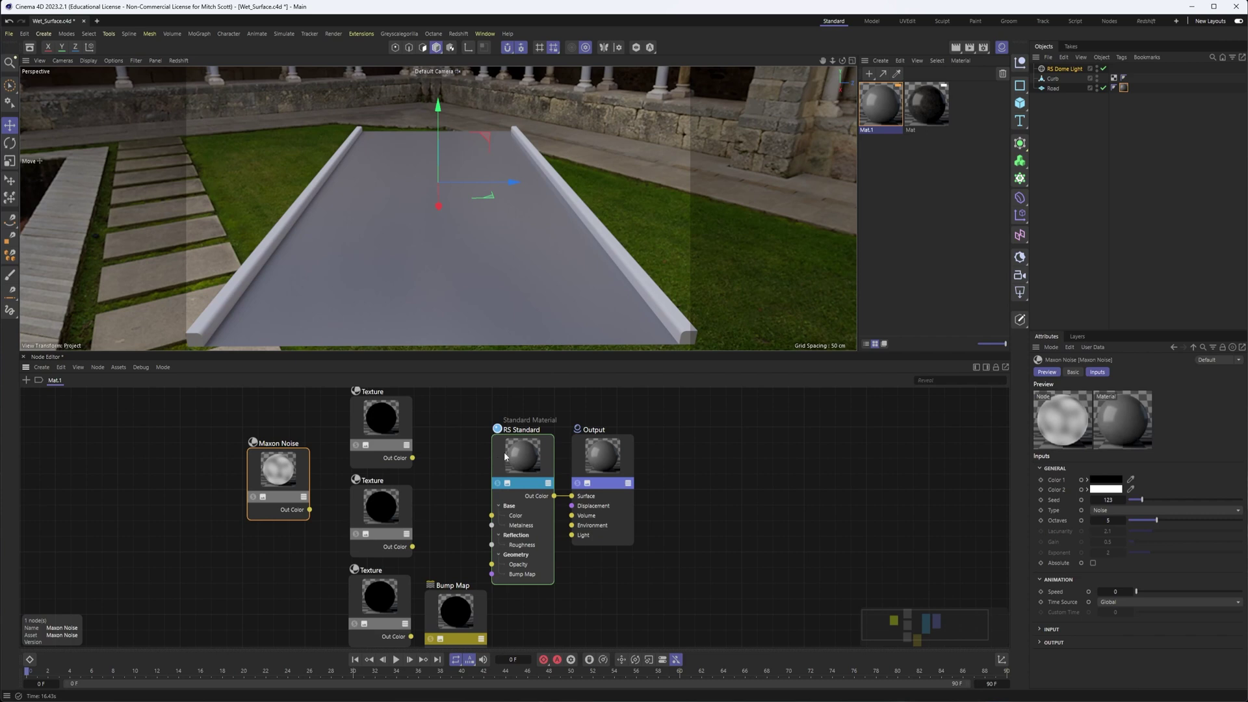
{"action": "left_click_drag", "start_coordinate": [283, 473], "coordinate": [282, 458]}
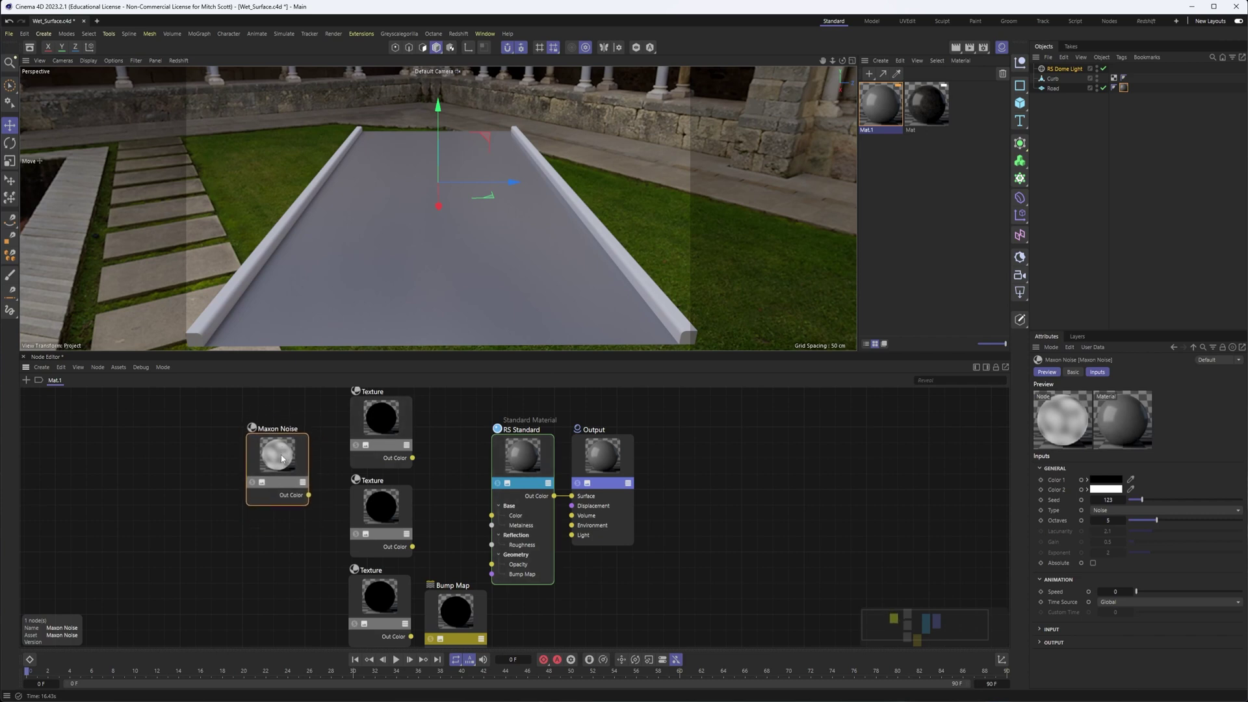
- Set the RS Standard node's reflection roughness to 0 and its IOR to 3
{"action": "left_click", "coordinate": [524, 466]}
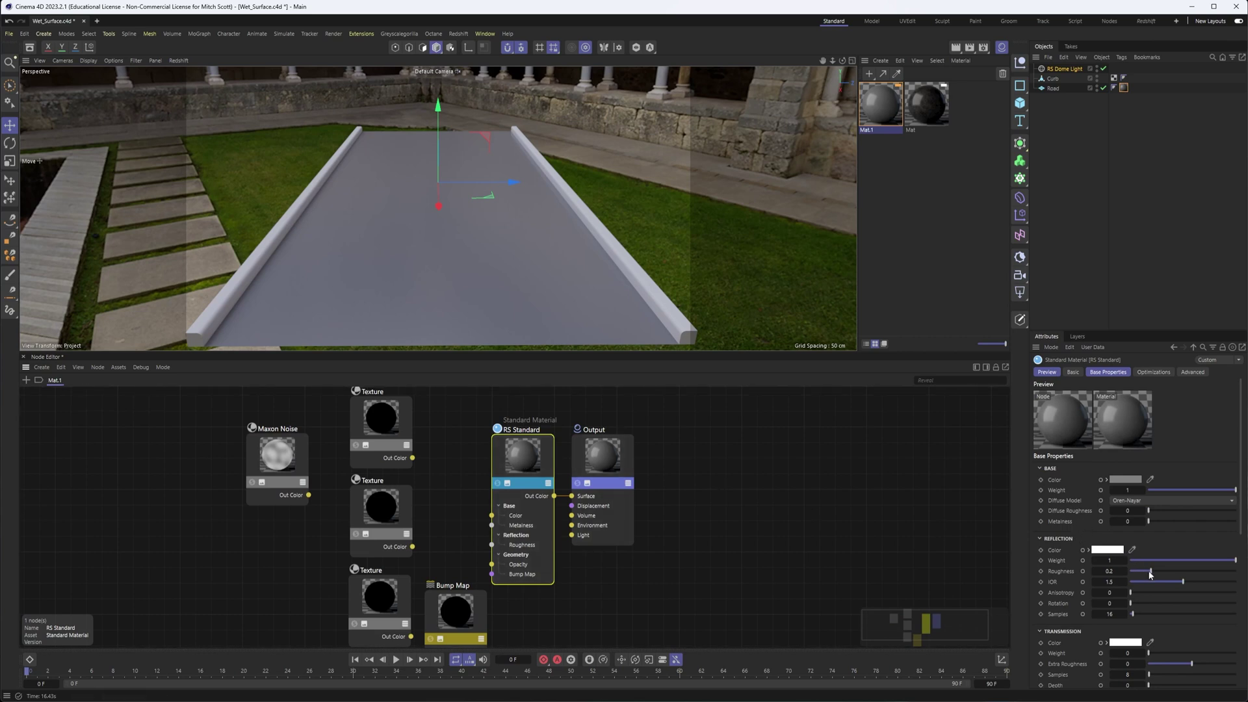
{"action": "left_click_drag", "start_coordinate": [1151, 572], "coordinate": [1113, 569]}
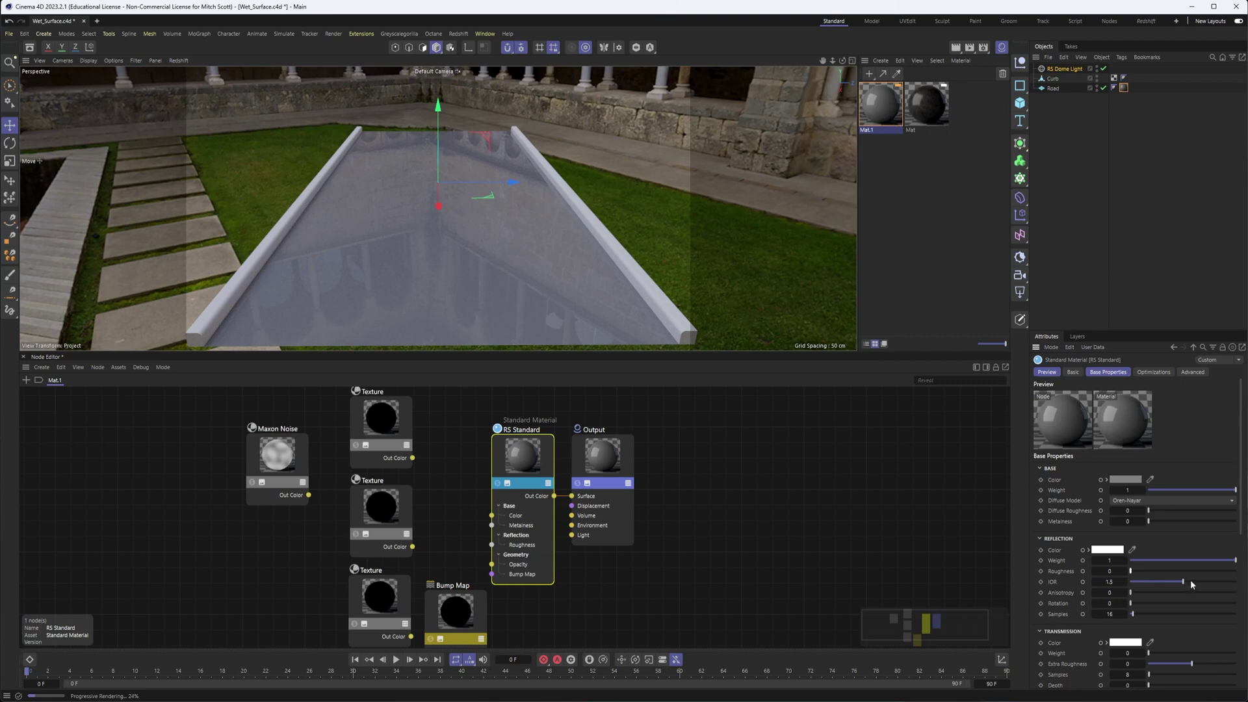
{"action": "left_click_drag", "start_coordinate": [1185, 584], "coordinate": [1235, 582]}
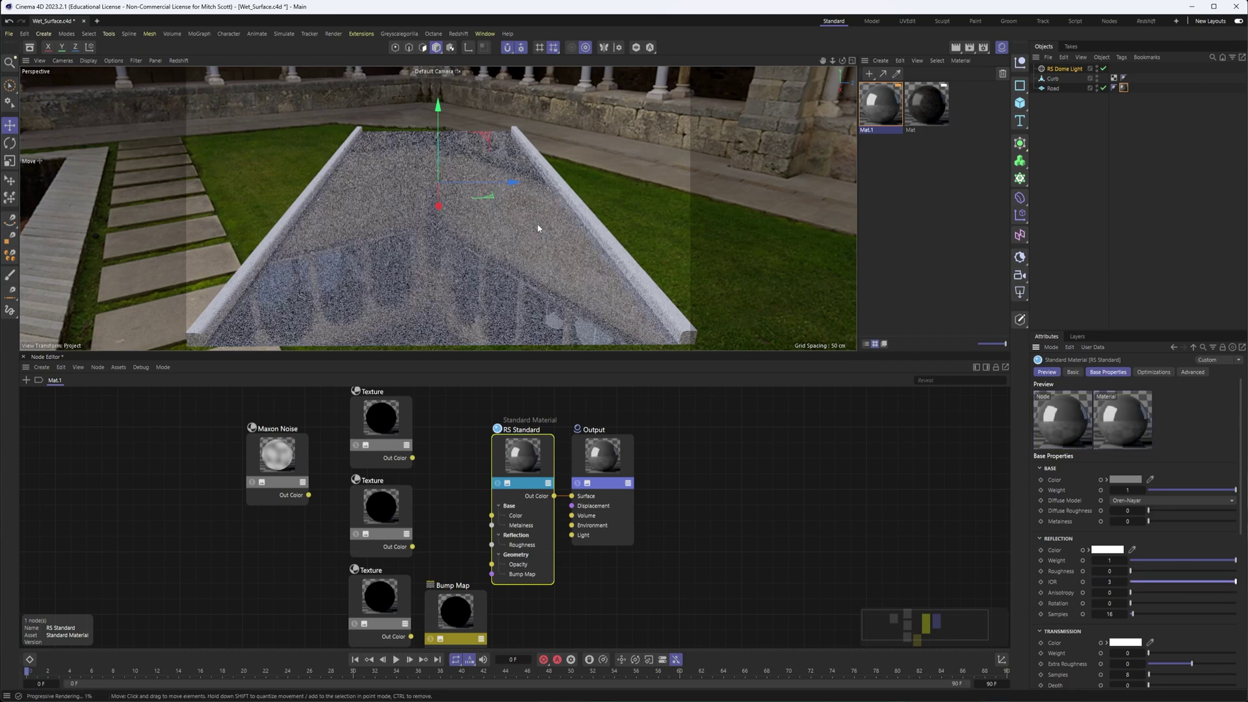
{"action": "left_click_drag", "start_coordinate": [525, 241], "coordinate": [443, 247], "text": "alt"}
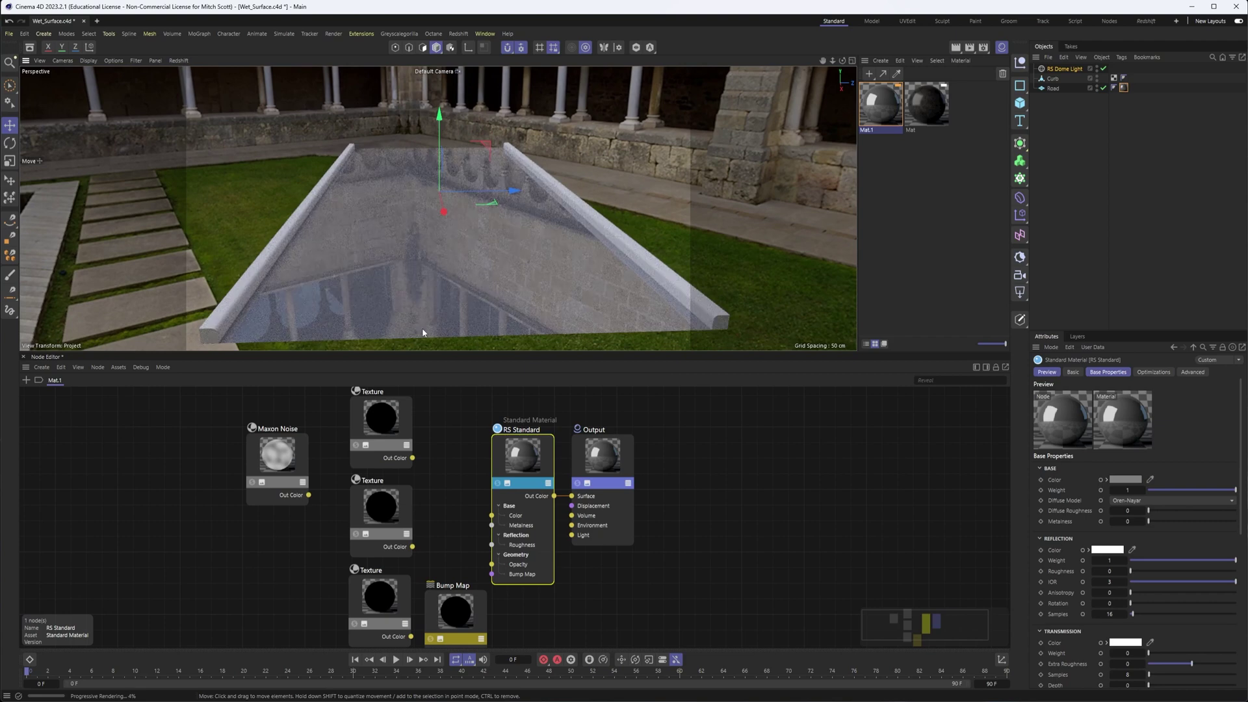
- Connect the Maxon Noise output color to the RS Standard node's reflection roughness input
{"action": "left_click_drag", "start_coordinate": [288, 452], "coordinate": [275, 445]}
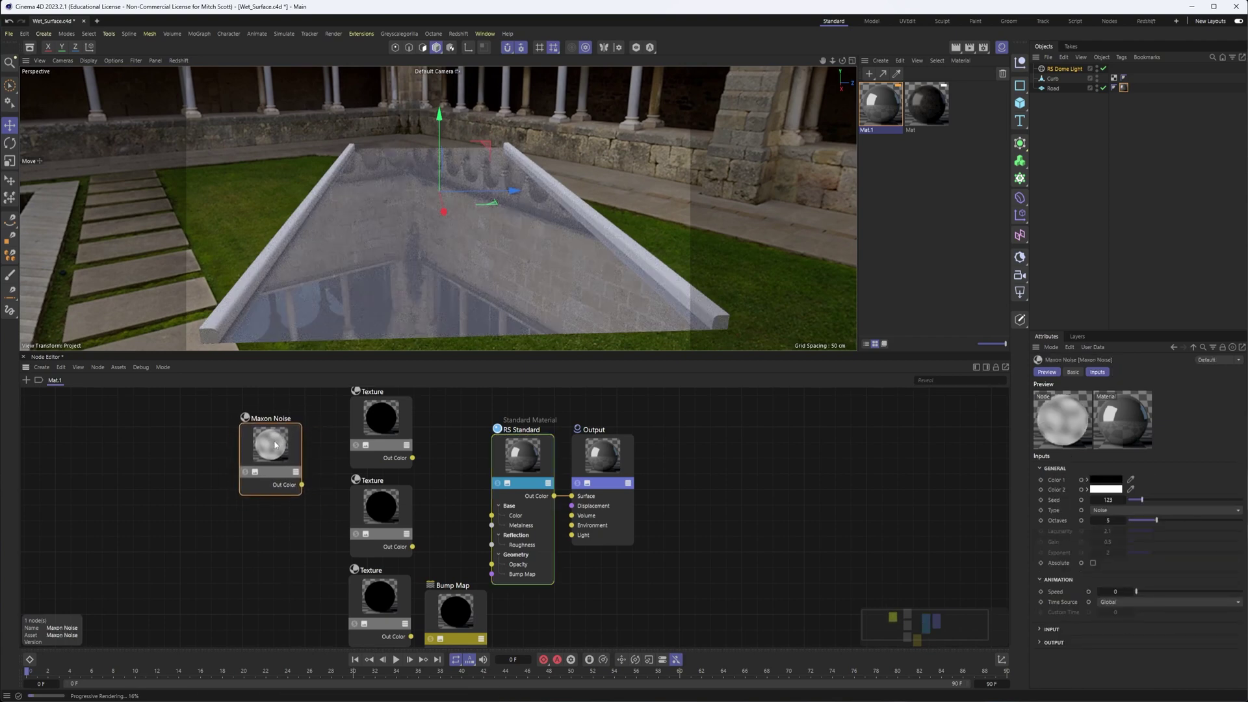
{"action": "left_click_drag", "start_coordinate": [302, 485], "coordinate": [492, 546]}
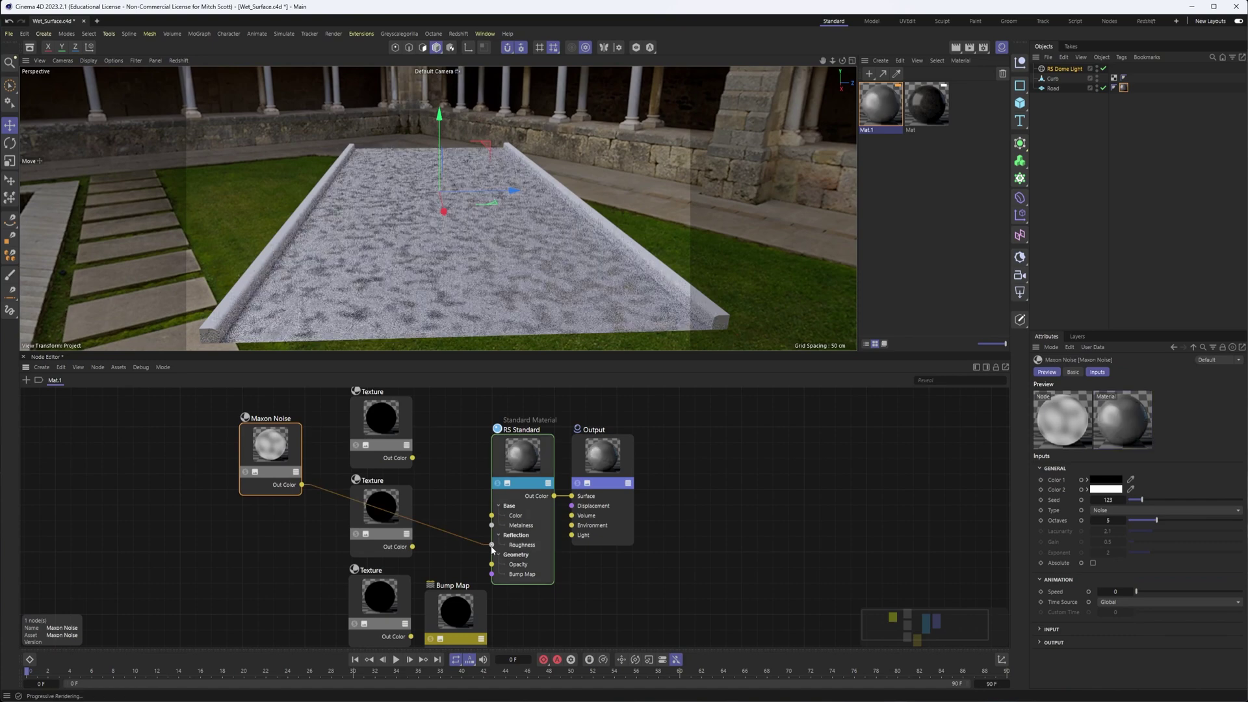
{"action": "left_click_drag", "start_coordinate": [472, 249], "coordinate": [412, 283], "text": "alt"}
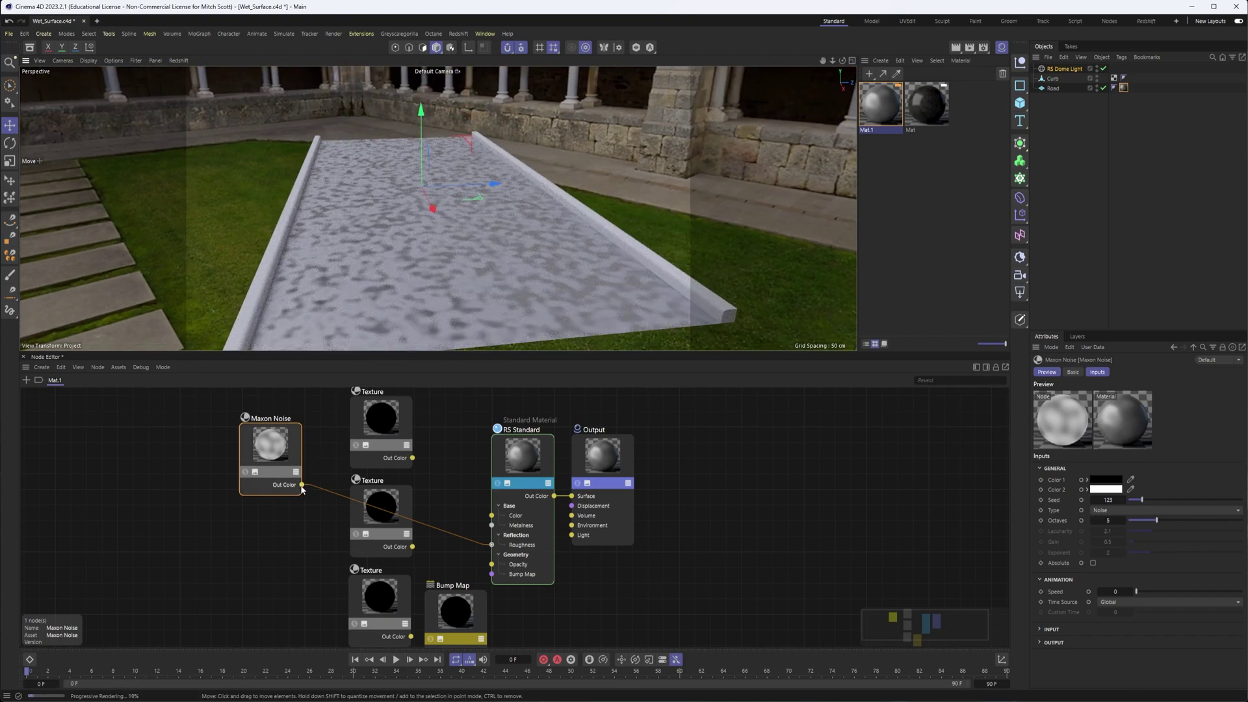
- Connect the Maxon Noise output color to the RS Standard node's reflection color as well, and move the noise node farther from the Texture nodes
{"action": "left_click_drag", "start_coordinate": [302, 487], "coordinate": [499, 459]}
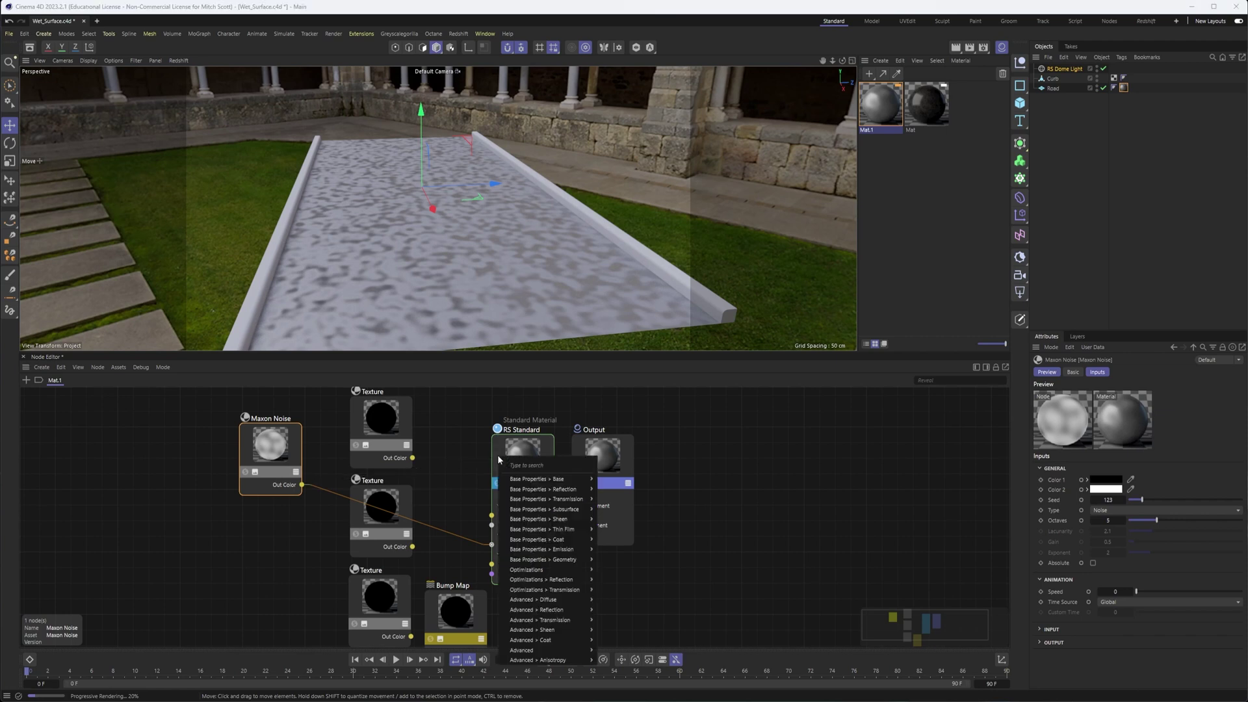
{"action": "mouse_move", "coordinate": [532, 488]}
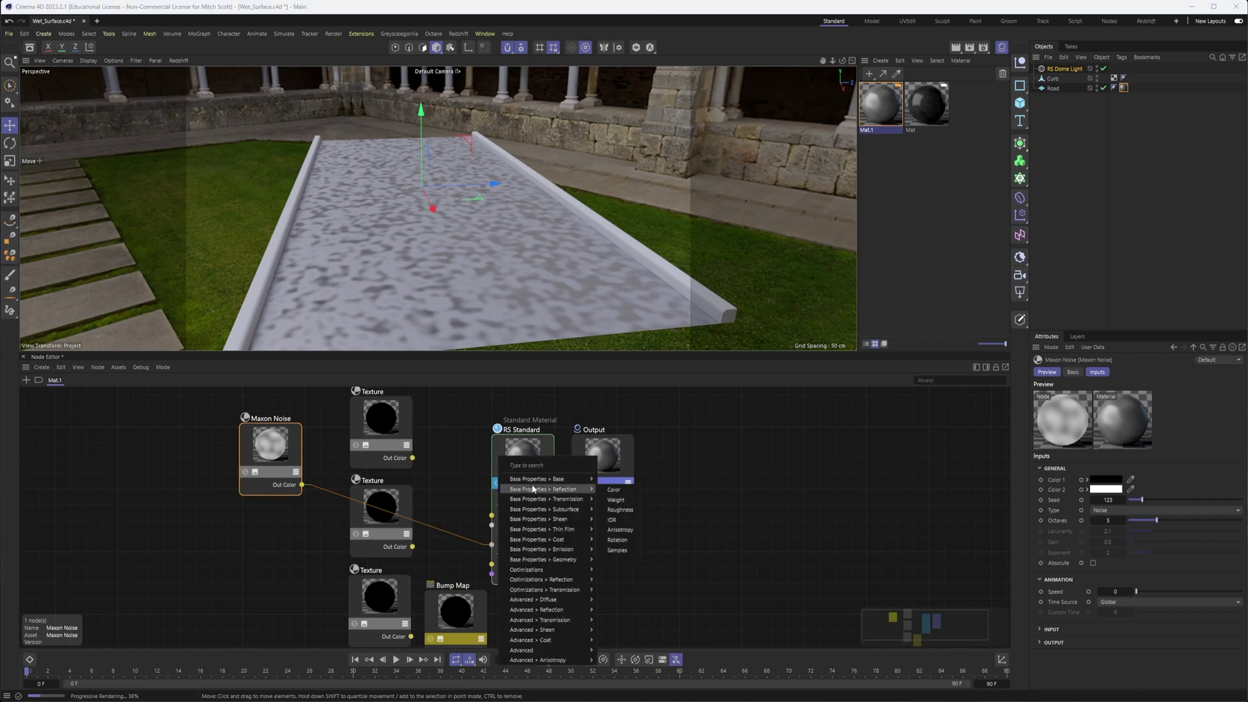
{"action": "left_click", "coordinate": [620, 510]}
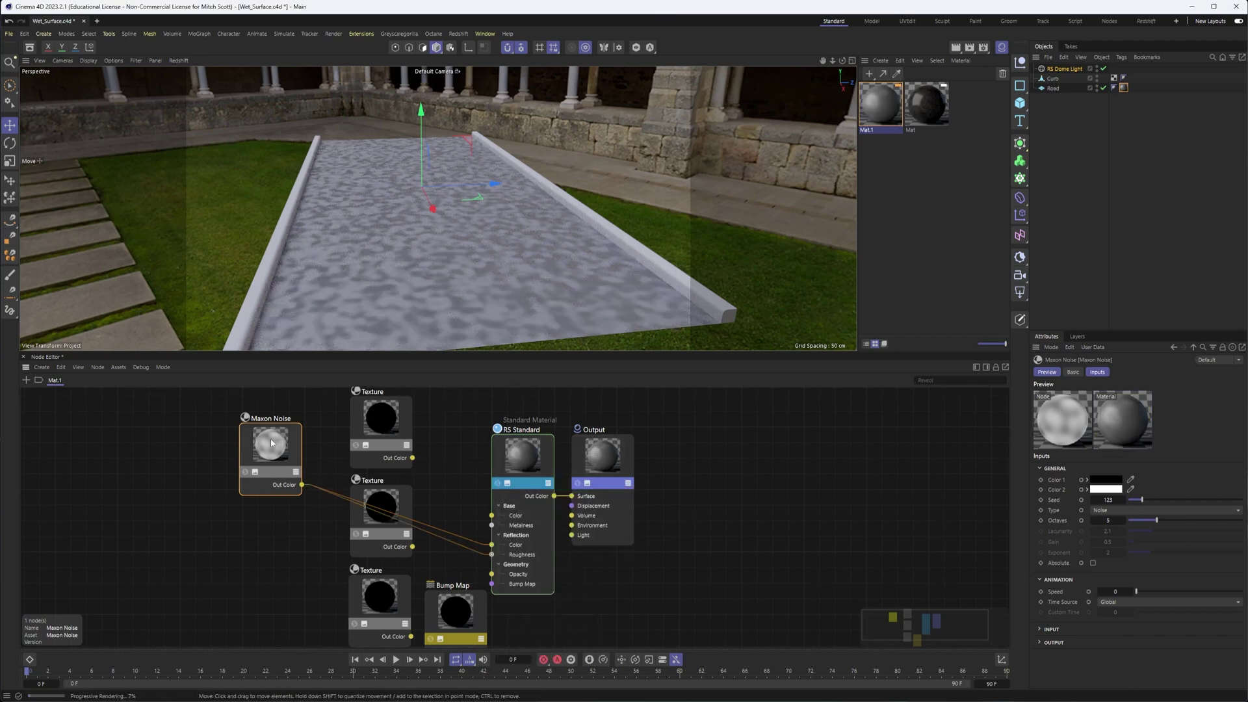
{"action": "left_click_drag", "start_coordinate": [288, 462], "coordinate": [223, 443]}
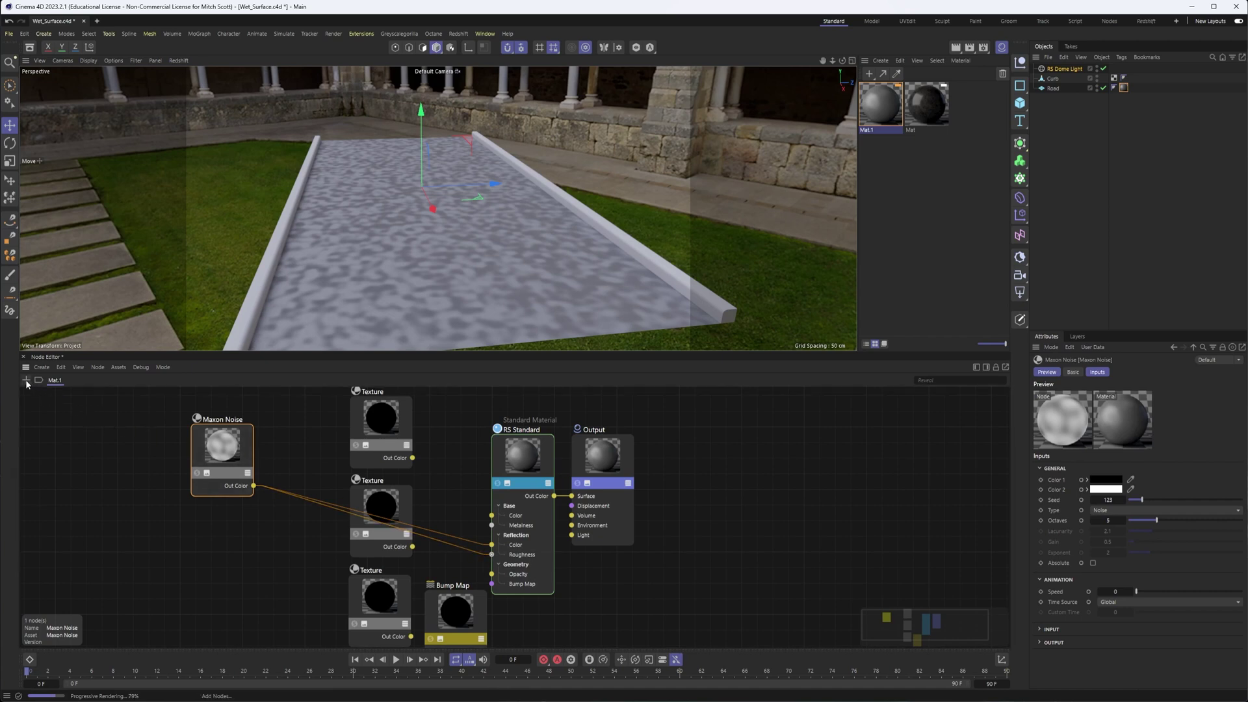
- Insert a Color Invert node between Maxon Noise and the RS Standard reflection roughness input, and reposition the noise node
{"action": "double_click", "coordinate": [147, 436]}
{"action": "type", "text": "in"}
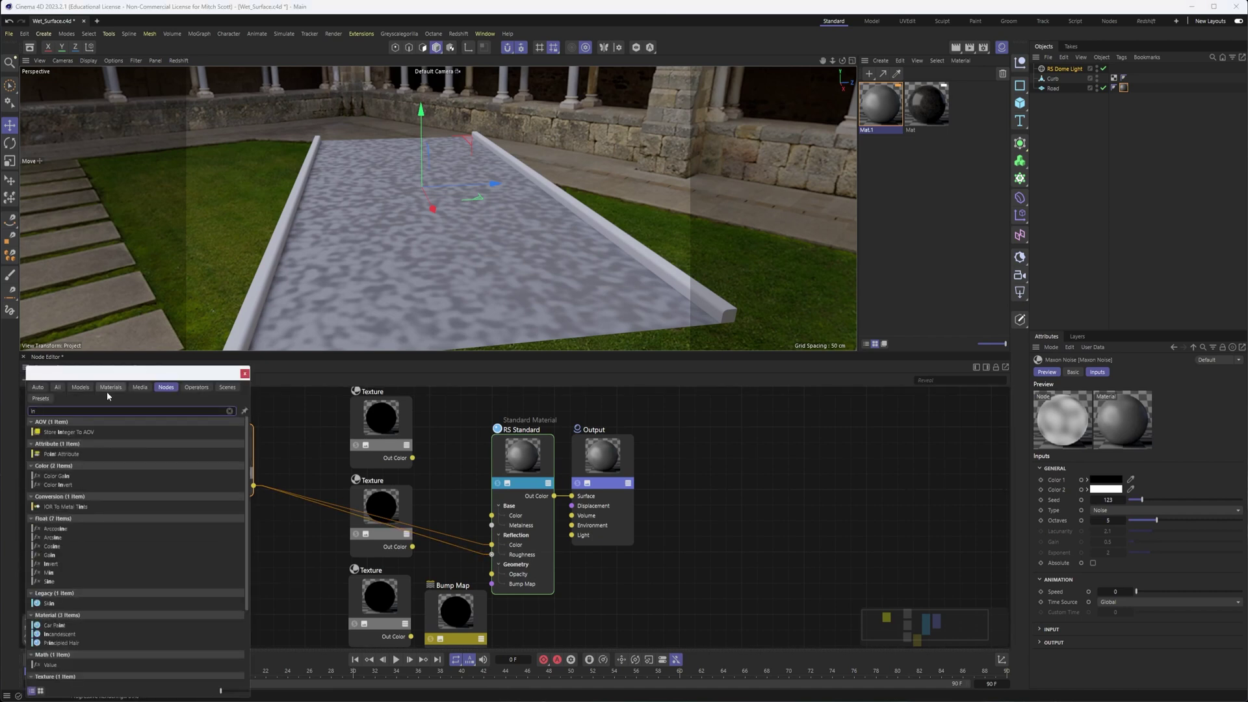
{"action": "type", "text": "ver"}
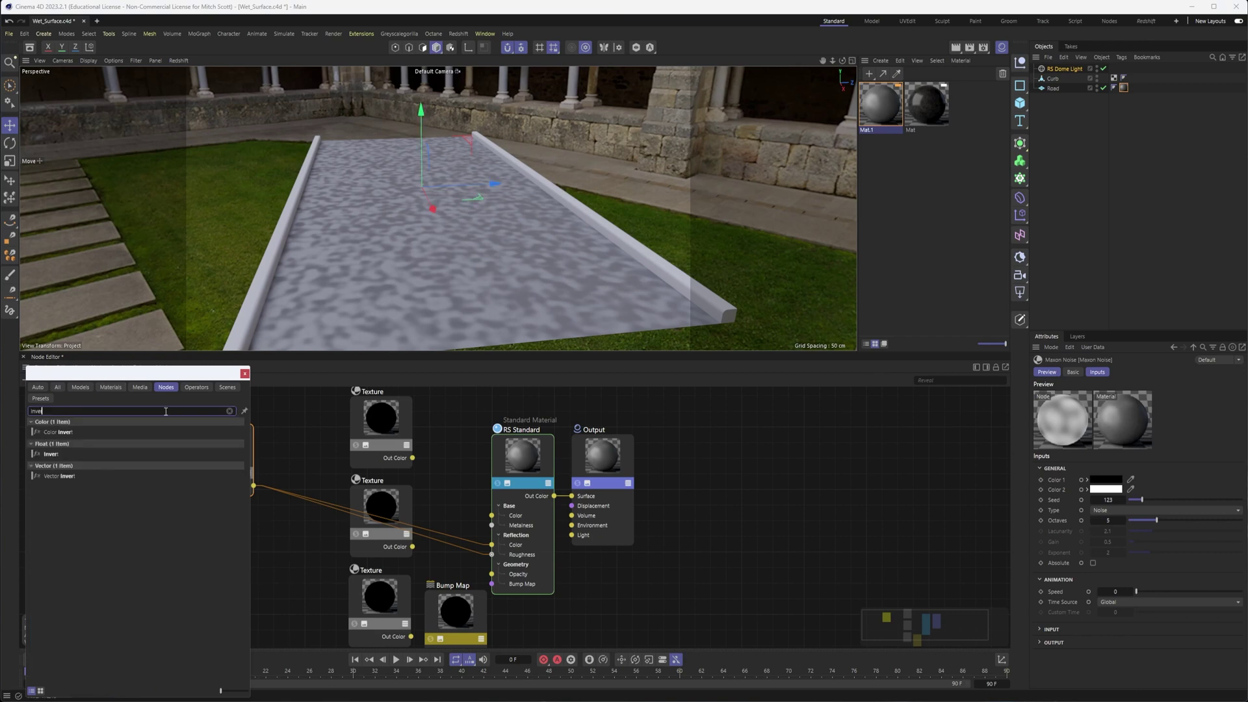
{"action": "left_click_drag", "start_coordinate": [73, 436], "coordinate": [460, 545]}
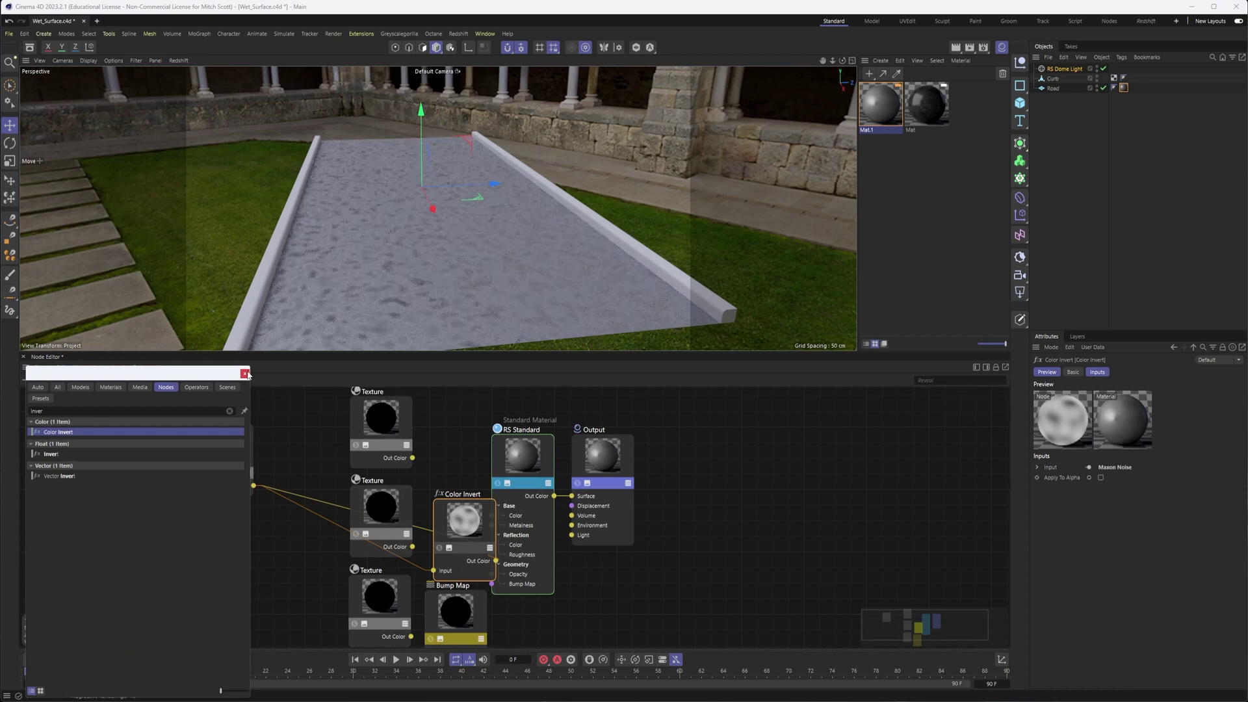
{"action": "middle_click_drag", "start_coordinate": [282, 497], "coordinate": [314, 480]}
{"action": "left_click_drag", "start_coordinate": [252, 437], "coordinate": [282, 463]}
- Preview the Maxon Noise node alone on the road and set its overall scale to 3.53
{"action": "left_click", "coordinate": [258, 484]}
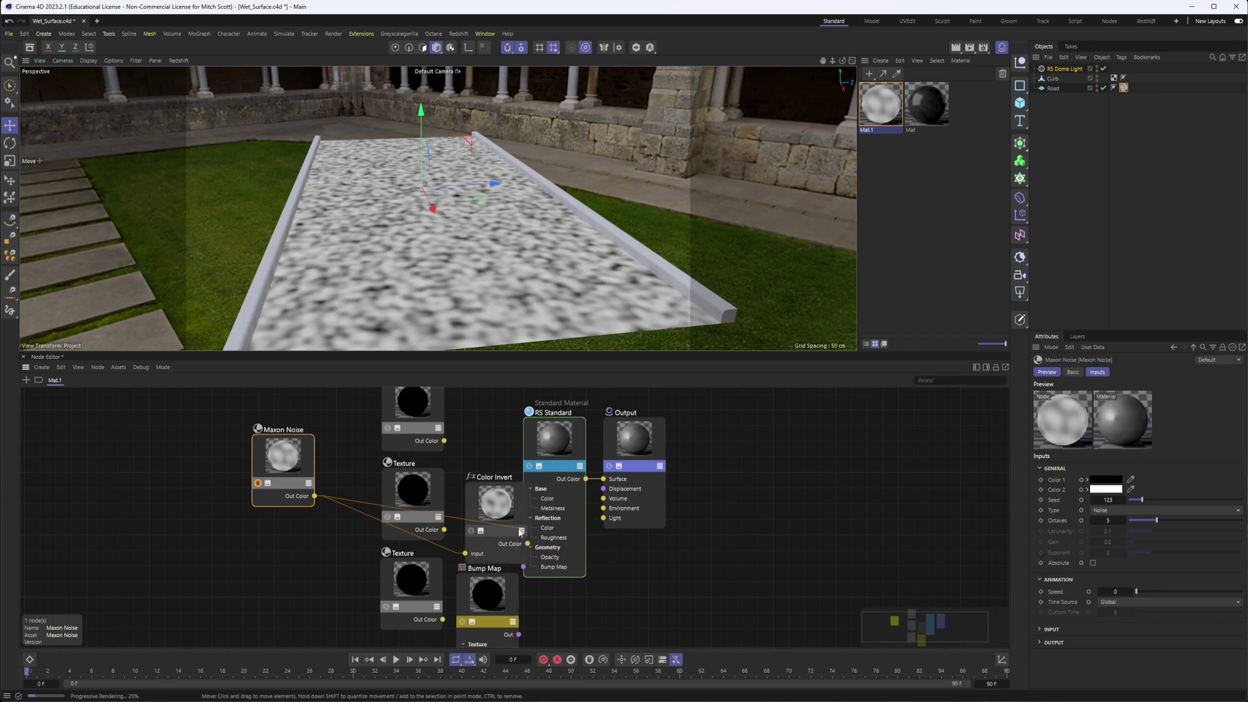
{"action": "left_click", "coordinate": [1041, 643]}
{"action": "scroll", "coordinate": [1242, 533], "scroll_direction": "down", "scroll_amount": 1}
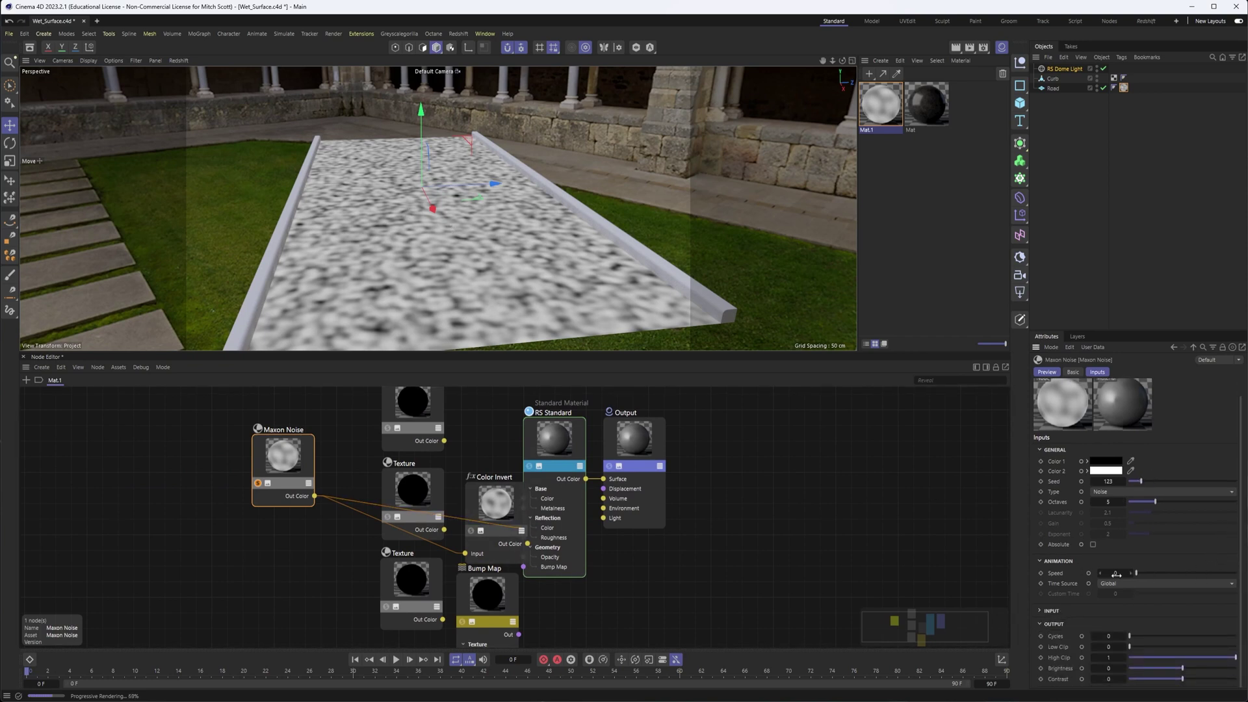
{"action": "left_click", "coordinate": [1039, 611]}
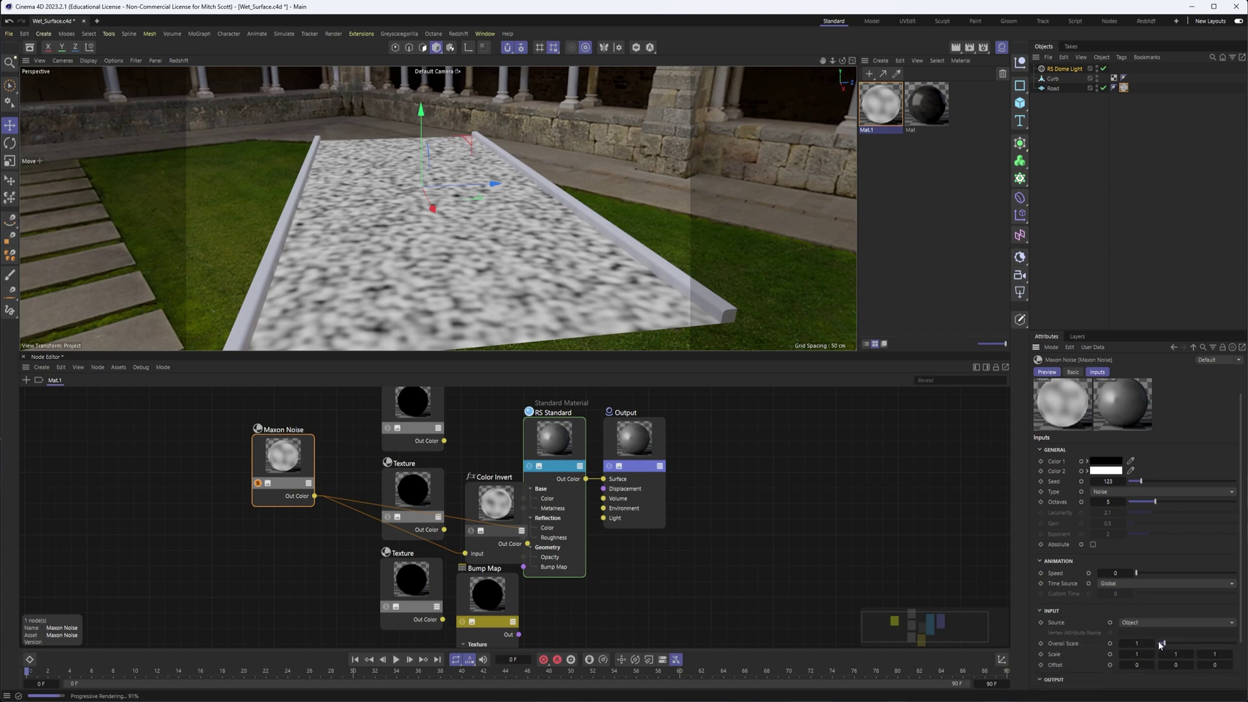
{"action": "left_click_drag", "start_coordinate": [1166, 646], "coordinate": [1193, 644]}
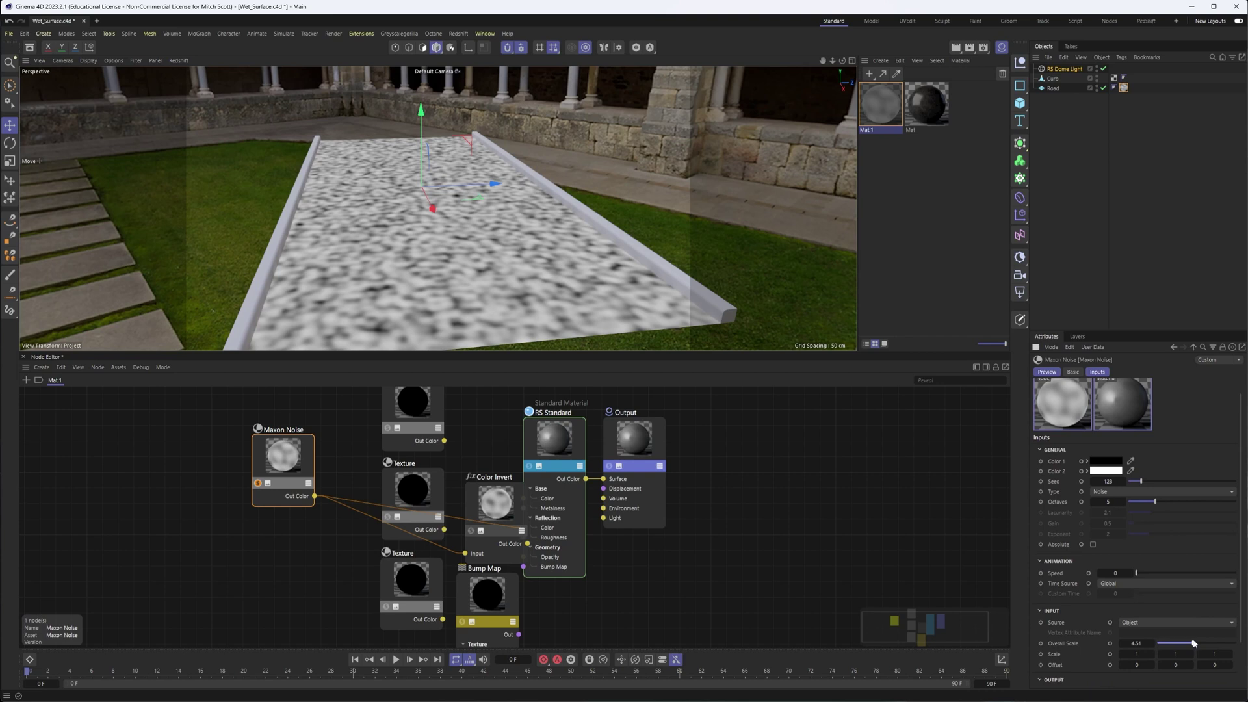
{"action": "left_click_drag", "start_coordinate": [1193, 644], "coordinate": [1188, 645]}
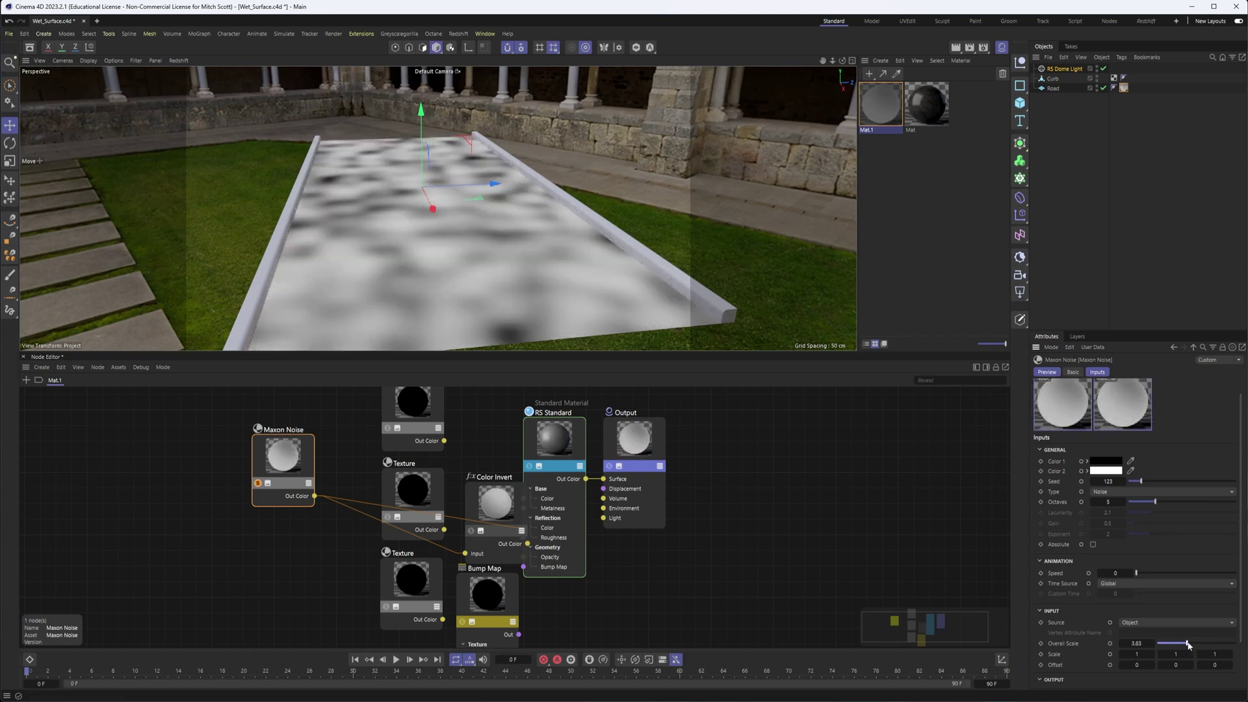
{"action": "left_click_drag", "start_coordinate": [1188, 645], "coordinate": [1184, 643]}
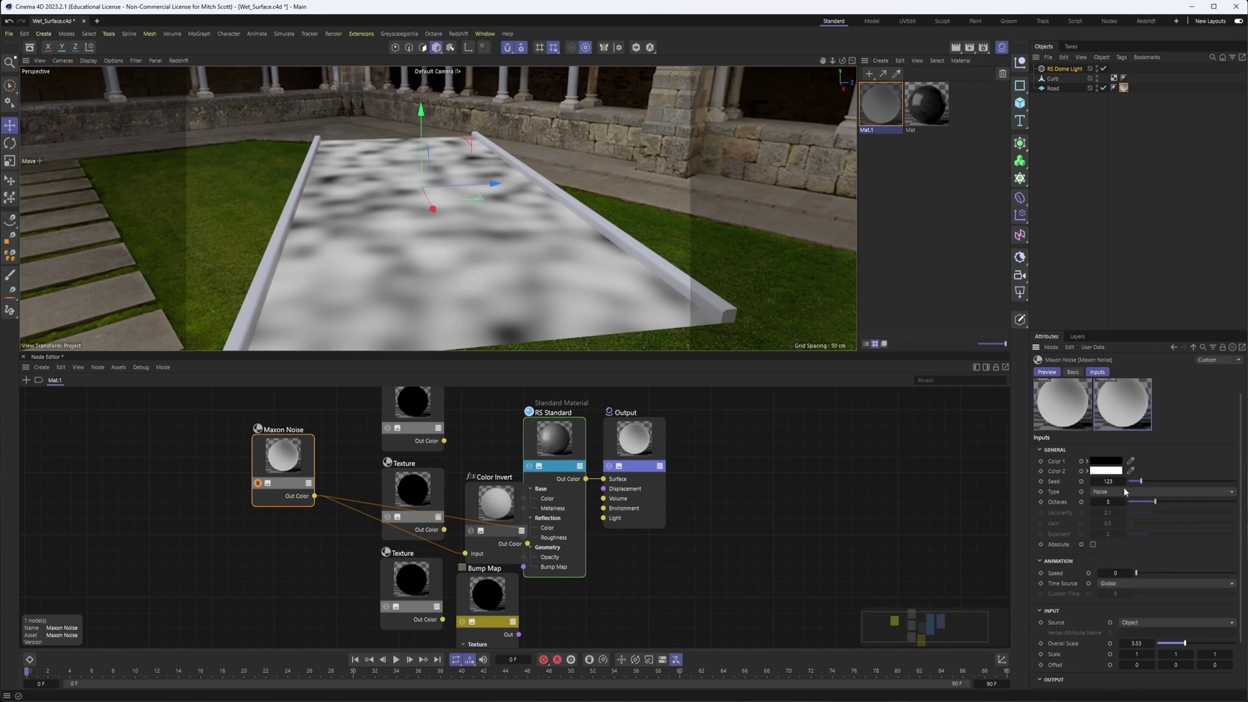
- Set the Maxon Noise type to Displaced turbulence, low clip to 0.495, high clip to 0.636 and overall scale to 4.45
{"action": "left_click", "coordinate": [1112, 492]}
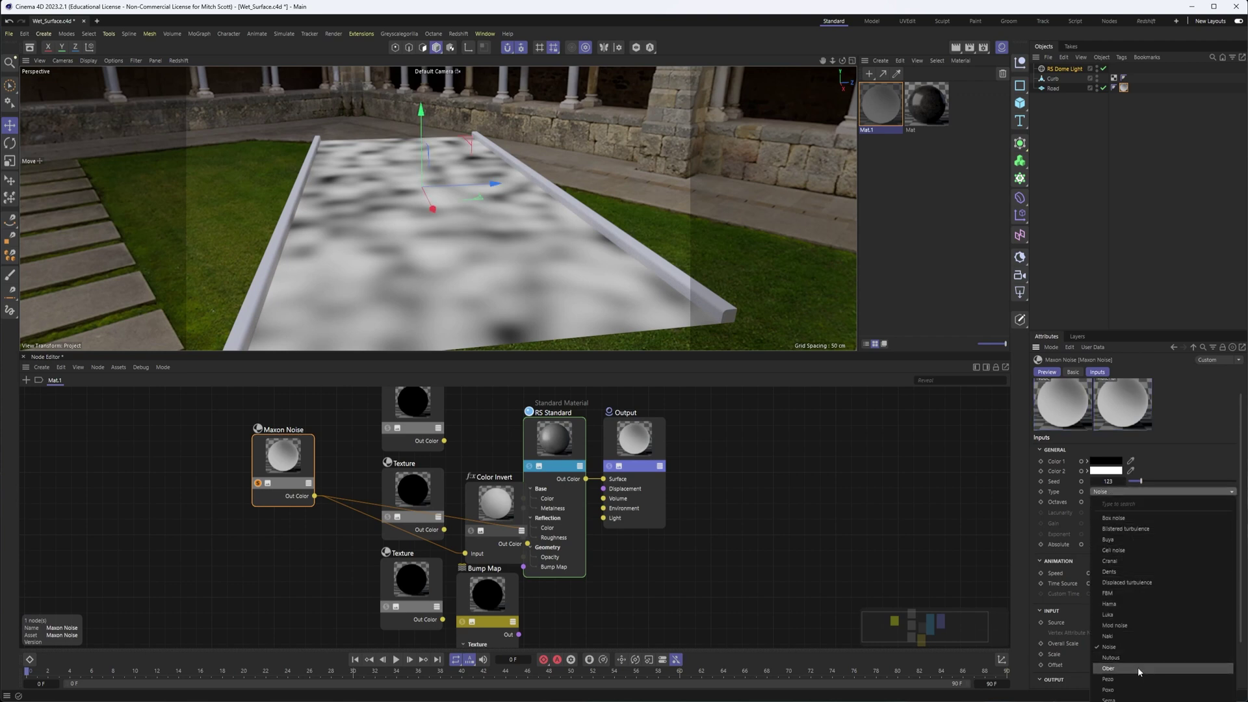
{"action": "left_click", "coordinate": [1142, 582]}
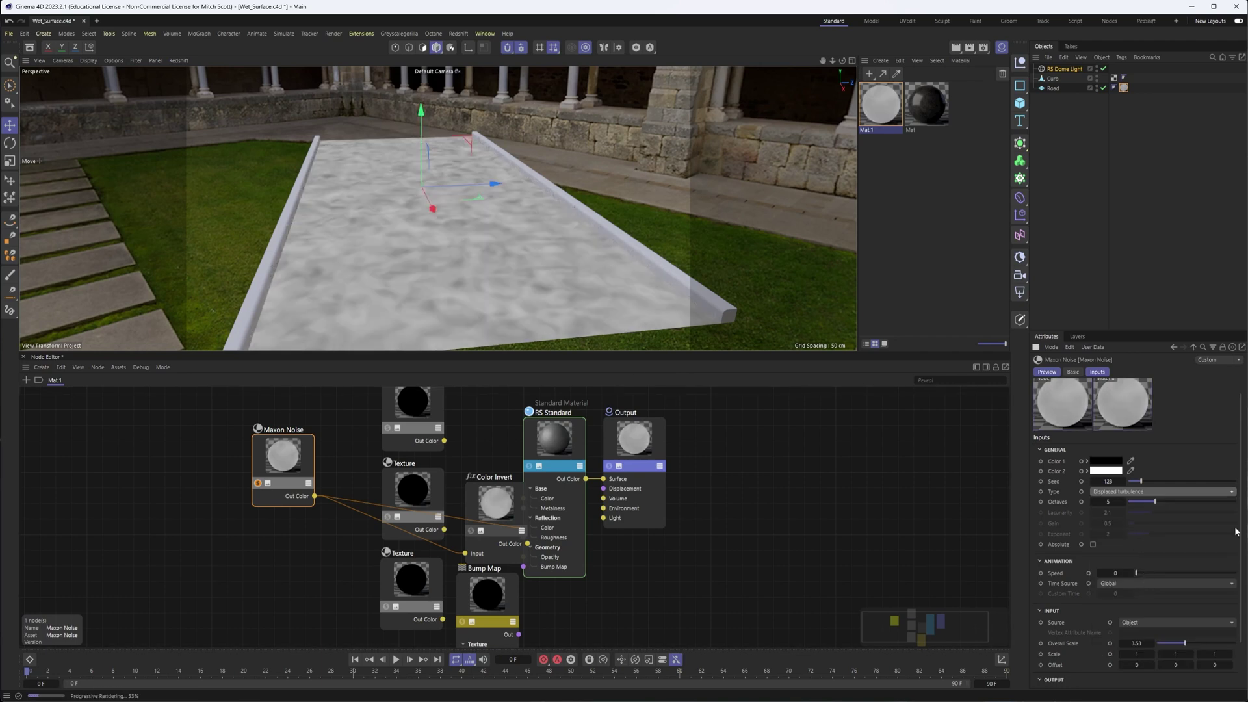
{"action": "scroll", "coordinate": [1238, 455], "scroll_direction": "down", "scroll_amount": 2}
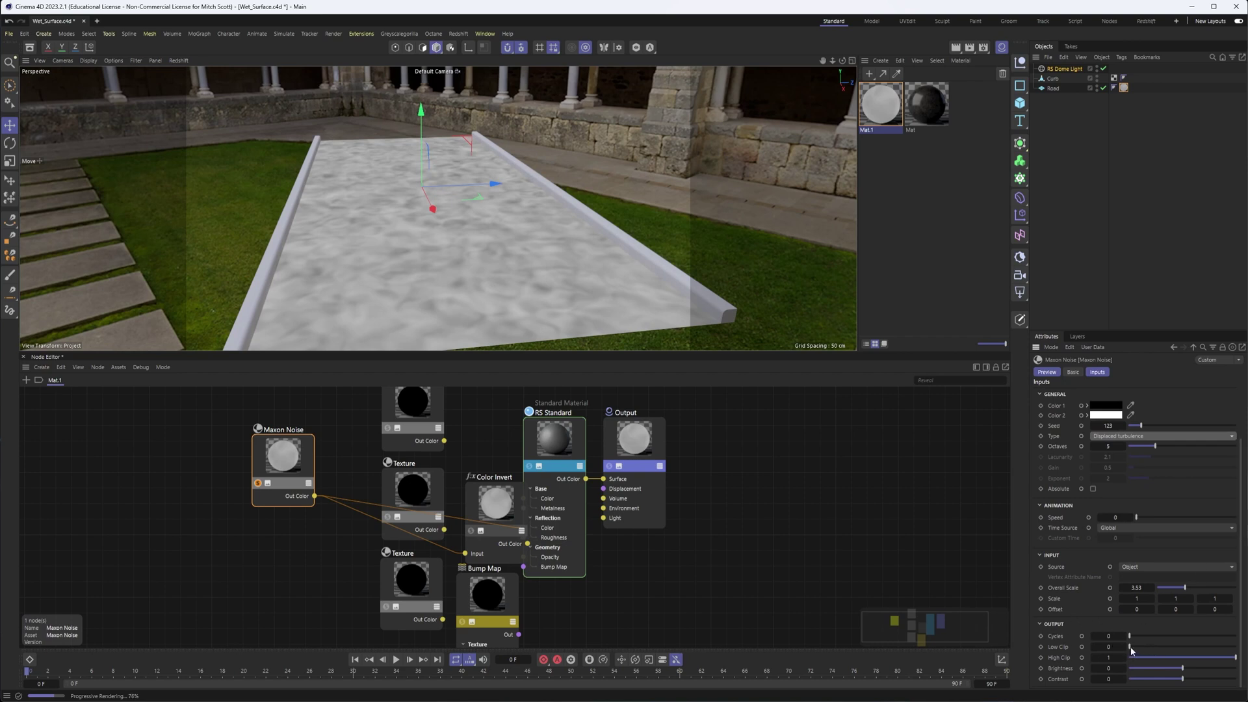
{"action": "left_click_drag", "start_coordinate": [1131, 650], "coordinate": [1188, 648]}
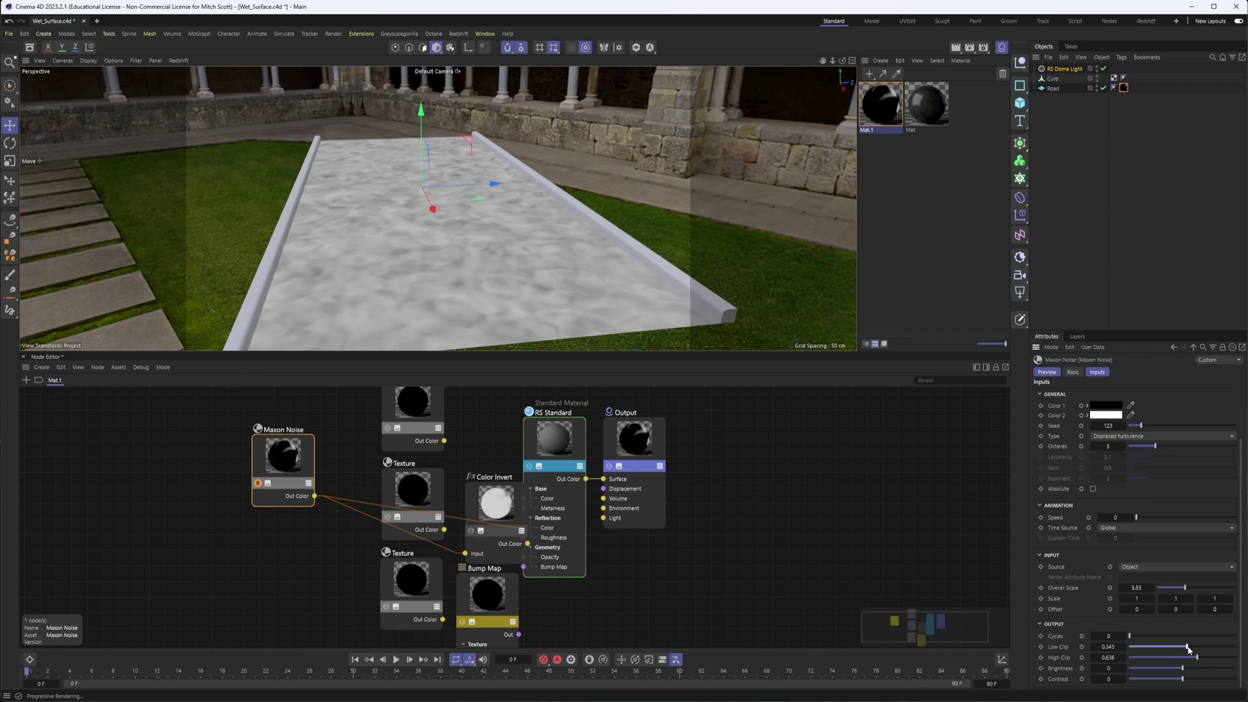
{"action": "left_click_drag", "start_coordinate": [1183, 650], "coordinate": [1181, 647]}
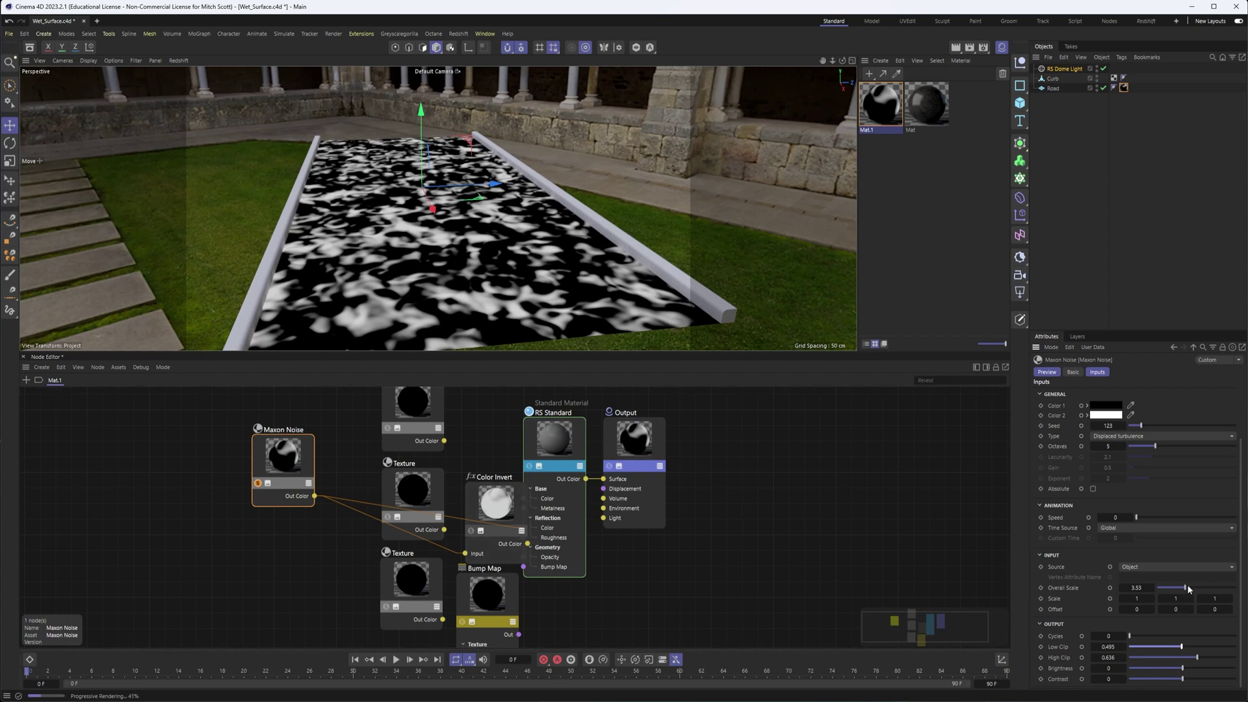
{"action": "left_click_drag", "start_coordinate": [1188, 588], "coordinate": [1191, 588]}
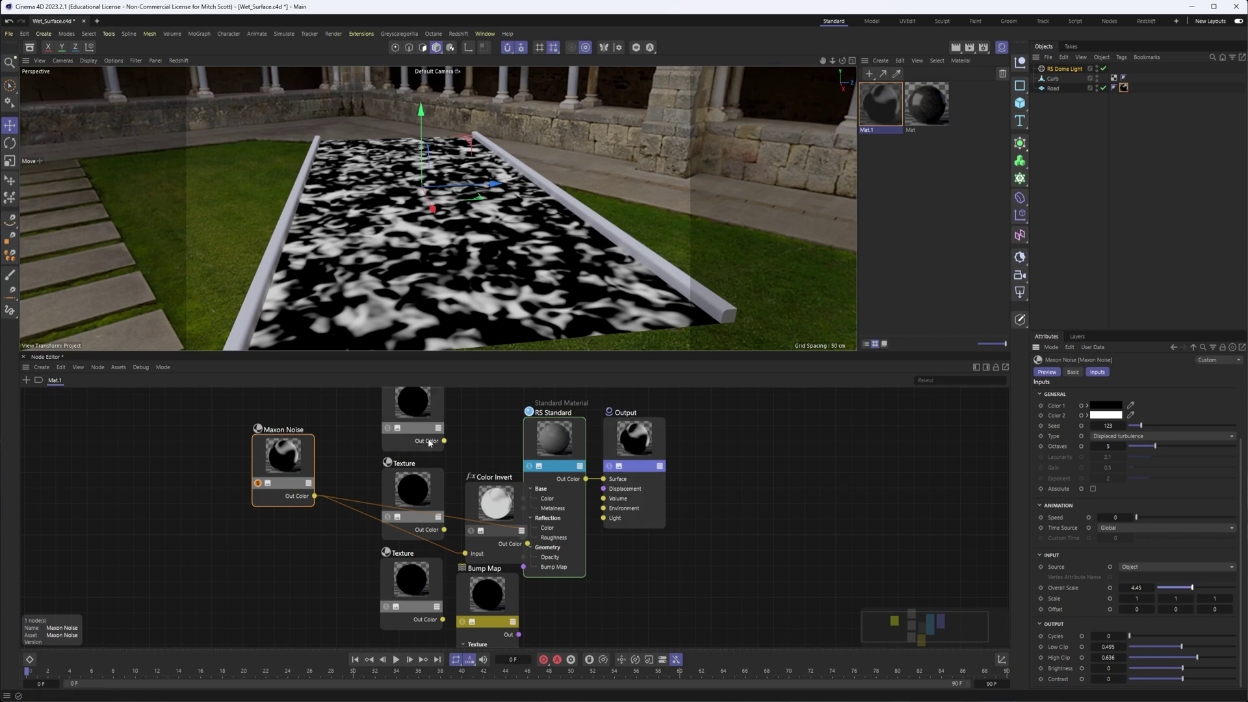
- Turn off the solo preview of the Maxon Noise node and compare the raw noise with the reflective road surface up close
{"action": "left_click", "coordinate": [258, 483]}
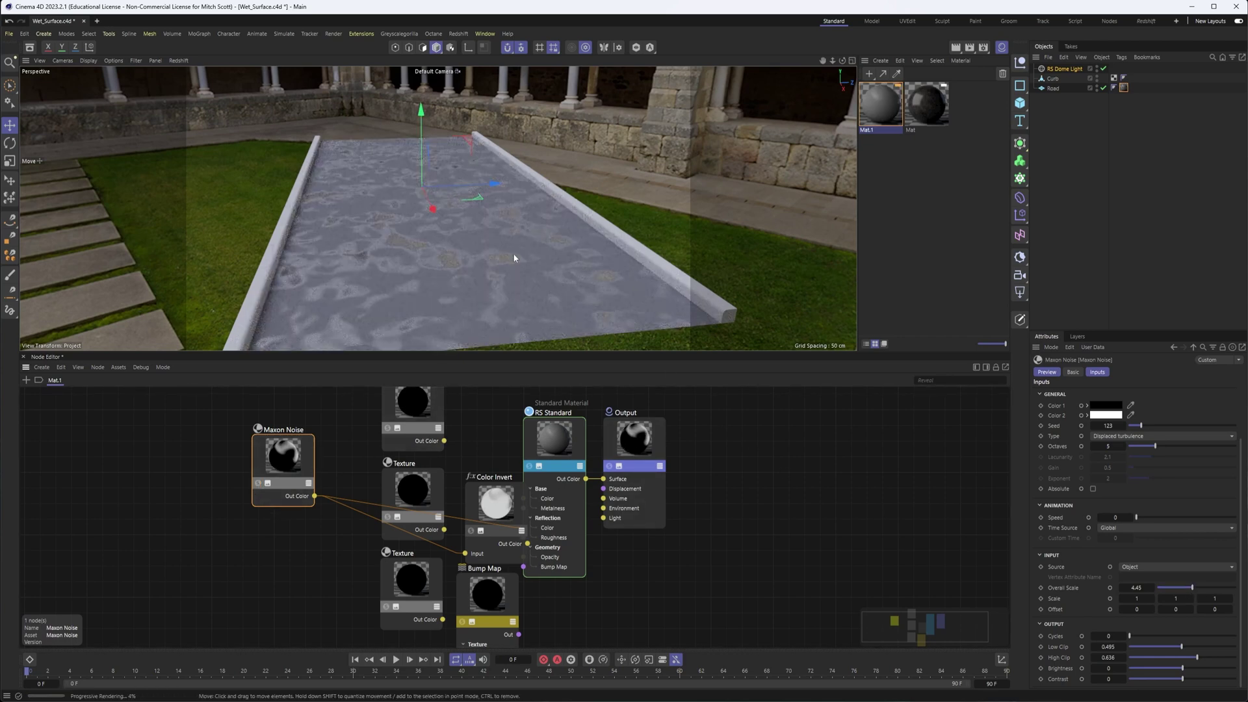
{"action": "left_click_drag", "start_coordinate": [432, 260], "coordinate": [468, 292], "text": "alt"}
{"action": "left_click", "coordinate": [258, 484]}
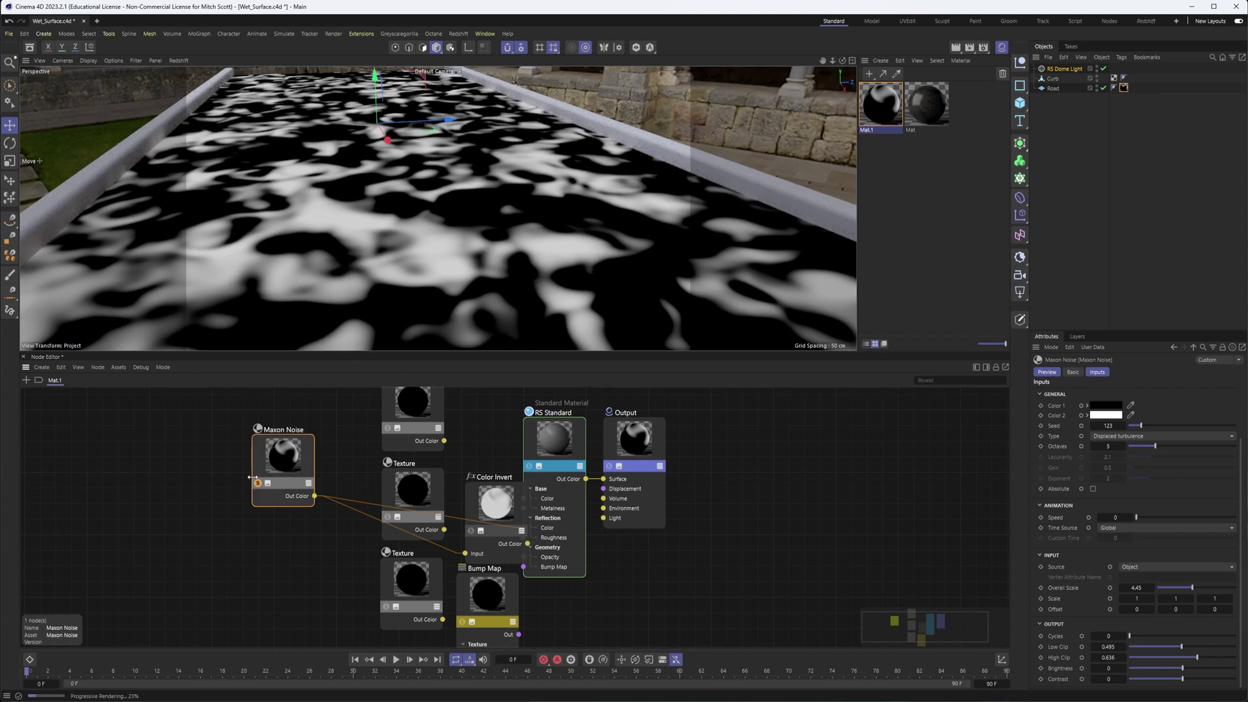
{"action": "left_click", "coordinate": [258, 484]}
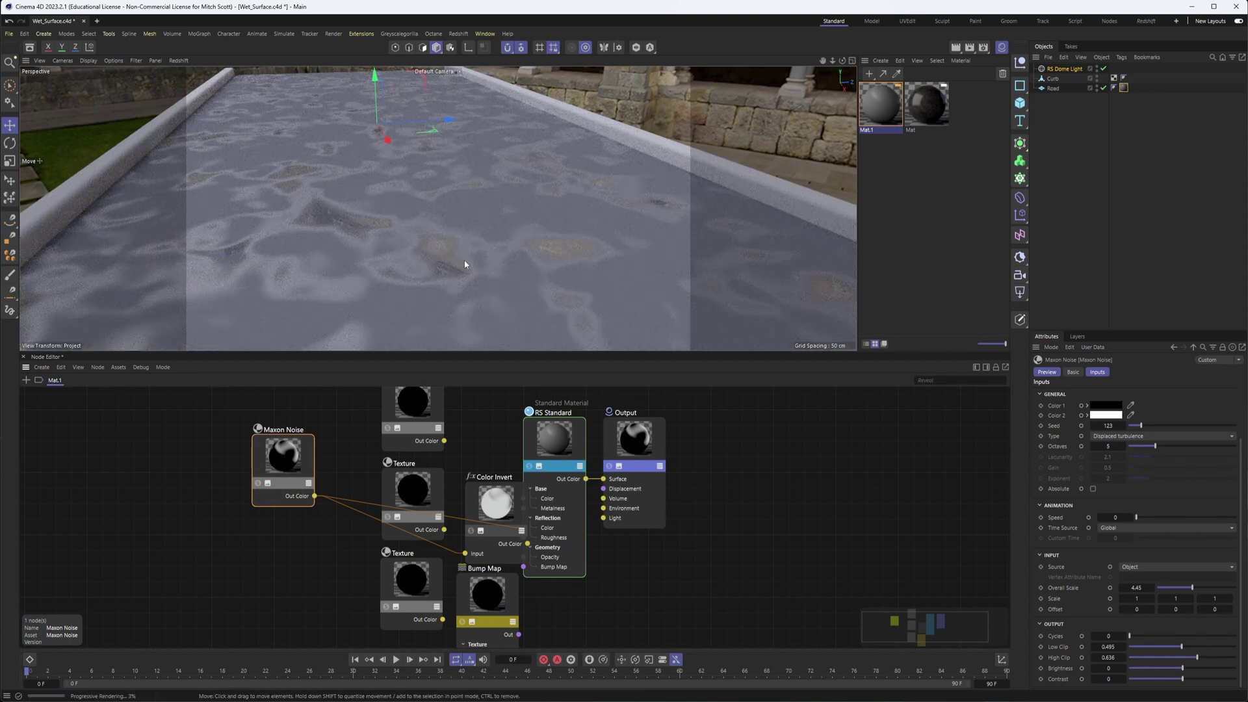
{"action": "mouse_move", "coordinate": [475, 258]}
{"action": "left_mouse_down", "text": "alt"}
{"action": "mouse_move", "coordinate": [454, 284]}
{"action": "mouse_move", "coordinate": [438, 281]}
{"action": "mouse_move", "coordinate": [455, 257]}
{"action": "mouse_move", "coordinate": [474, 260]}
{"action": "left_mouse_up", "text": "alt"}
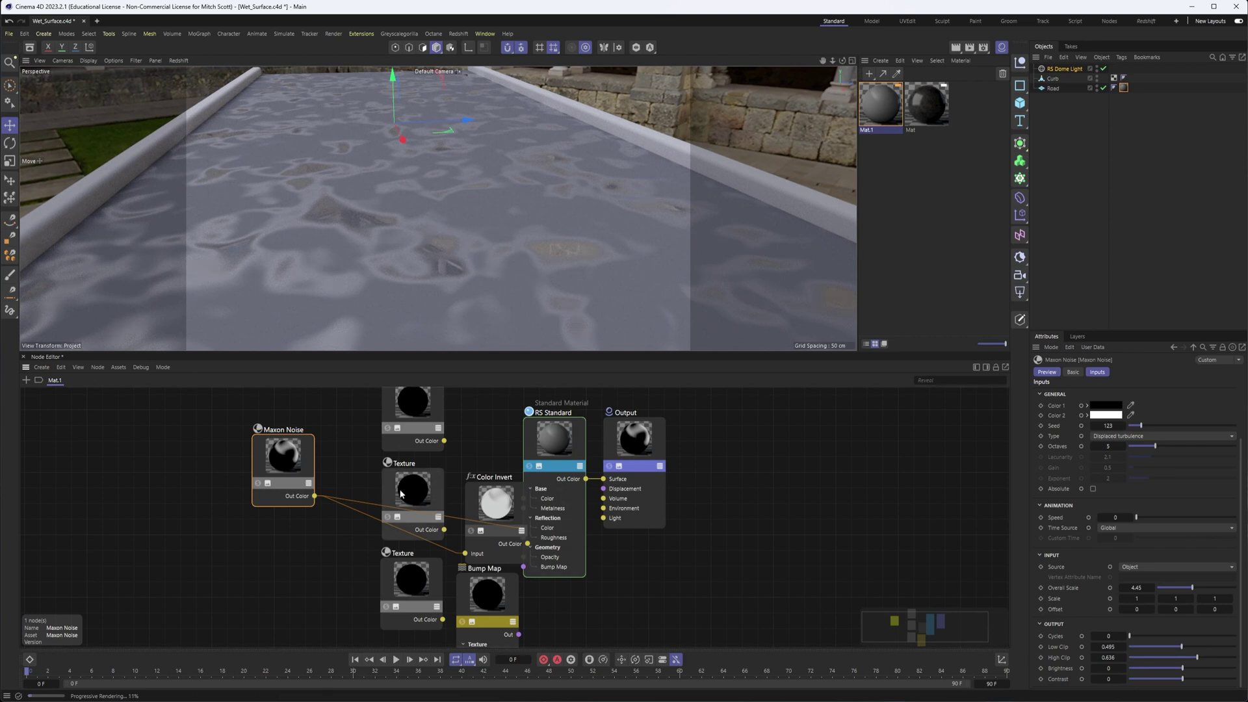
- Rearrange the graph by moving the Maxon Noise node closer to the Texture nodes and shifting the uppermost Texture and Color Invert nodes
{"action": "left_click_drag", "start_coordinate": [313, 477], "coordinate": [373, 498]}
{"action": "left_click_drag", "start_coordinate": [431, 416], "coordinate": [419, 421]}
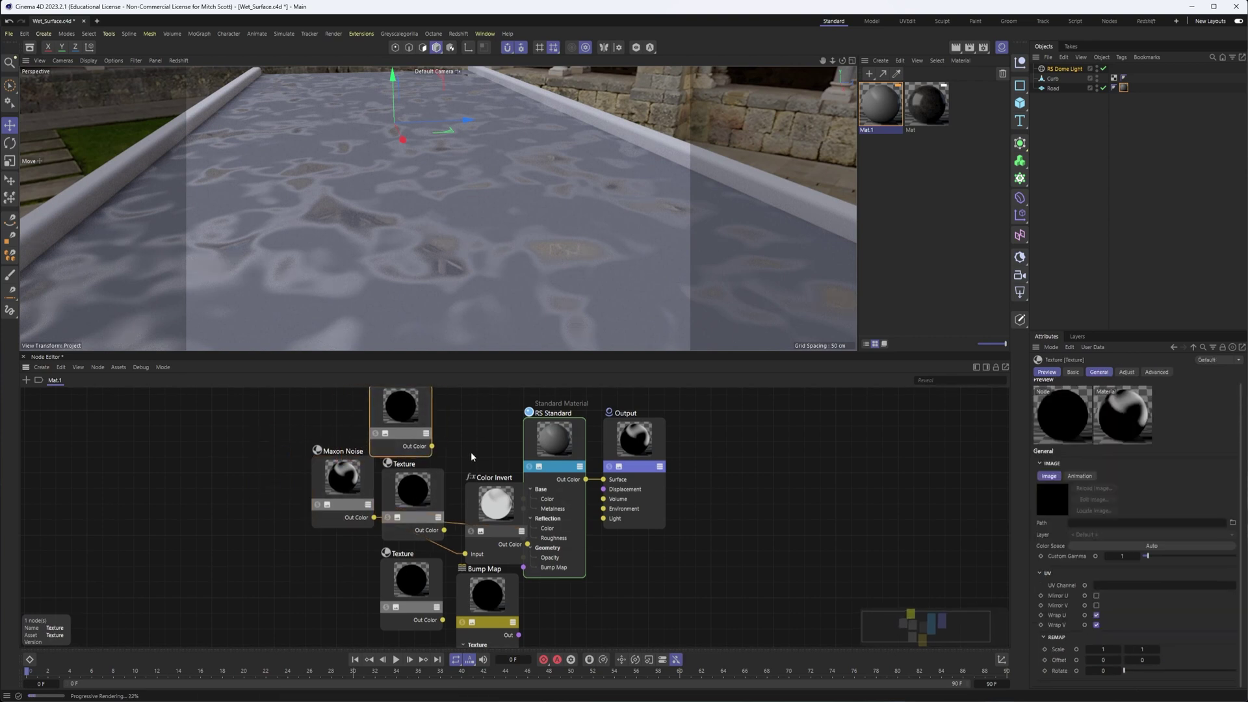
{"action": "left_click_drag", "start_coordinate": [481, 529], "coordinate": [459, 527]}
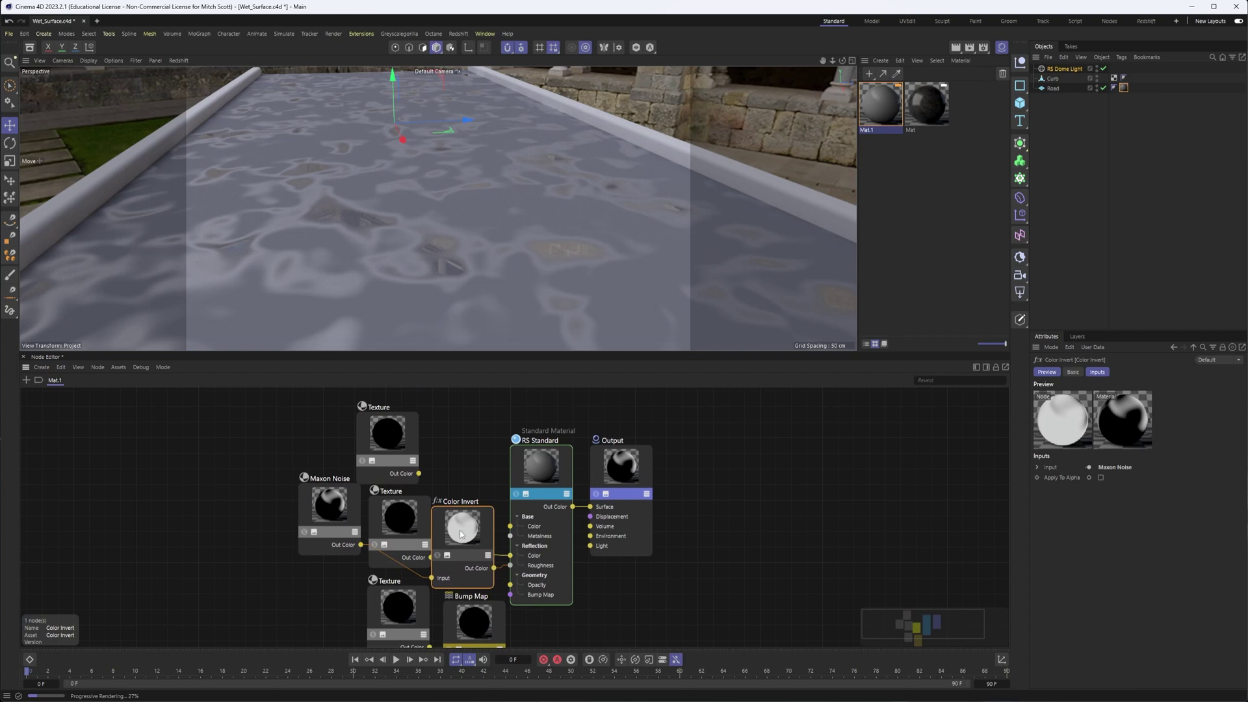
- Load abandon_asphalt_basecolor into the uppermost Texture node and connect its output color to the RS Standard base color input
{"action": "left_click", "coordinate": [412, 471]}
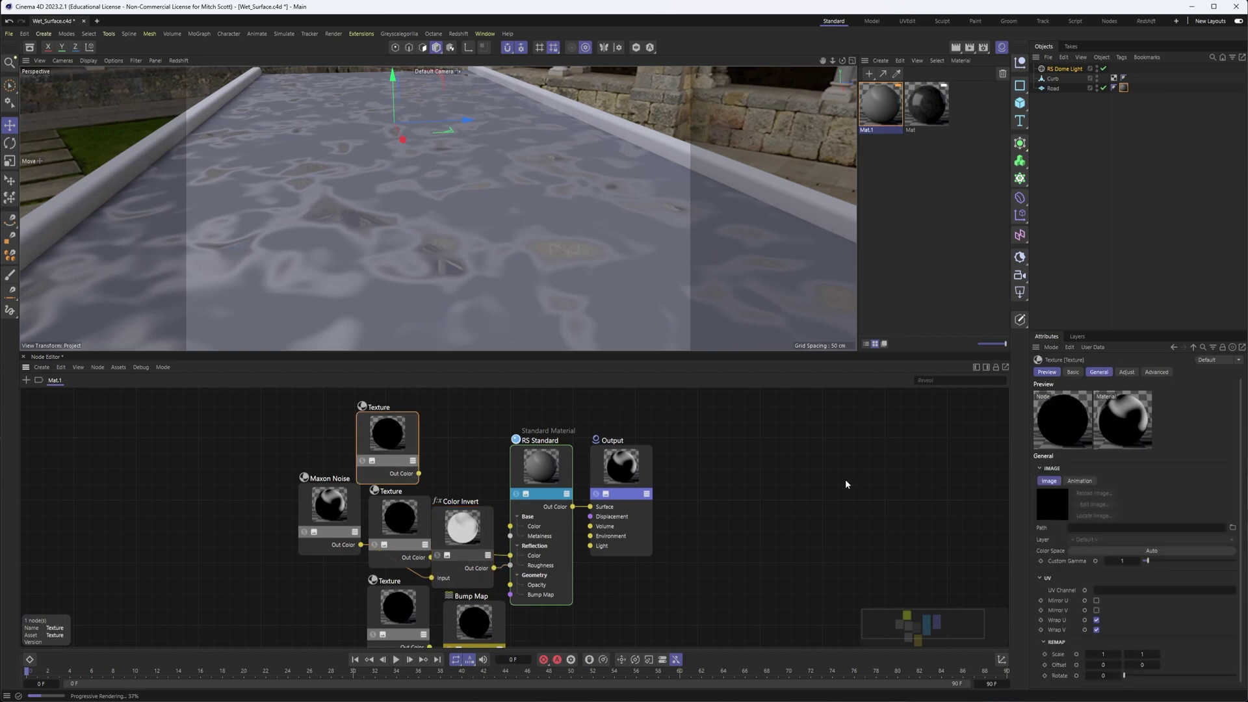
{"action": "left_click", "coordinate": [1233, 531]}
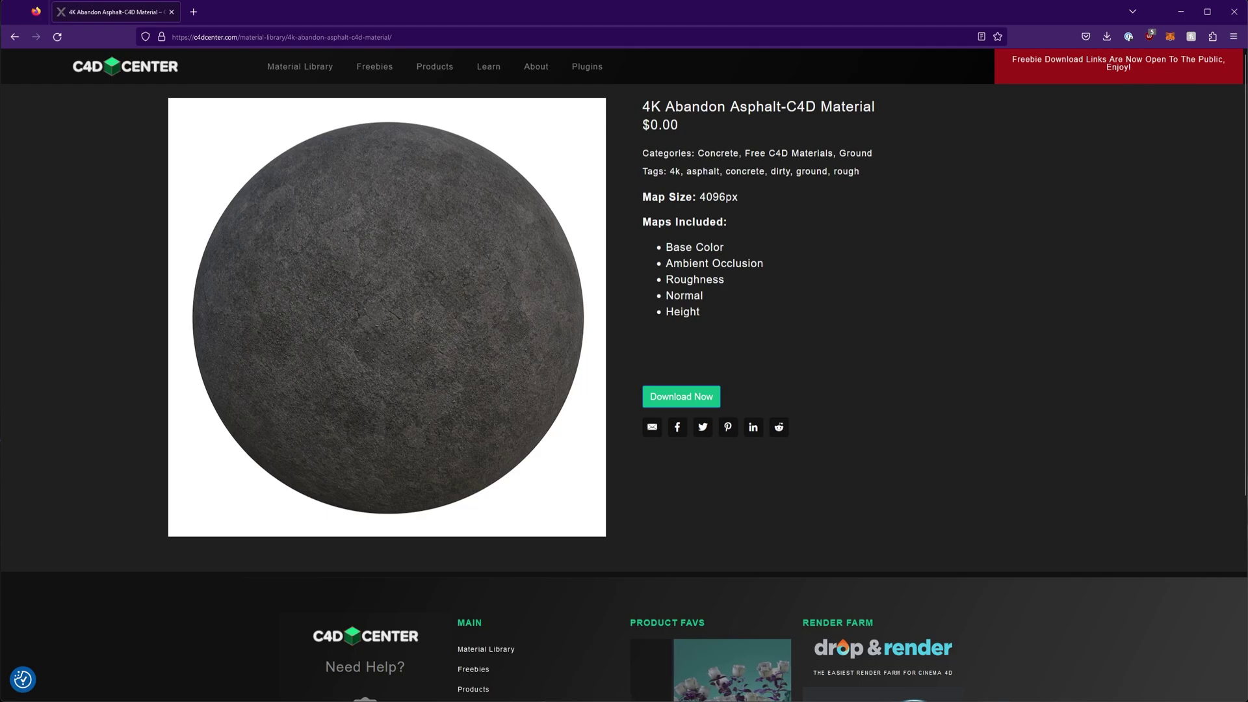
{"action": "key", "text": "alt+Tab"}
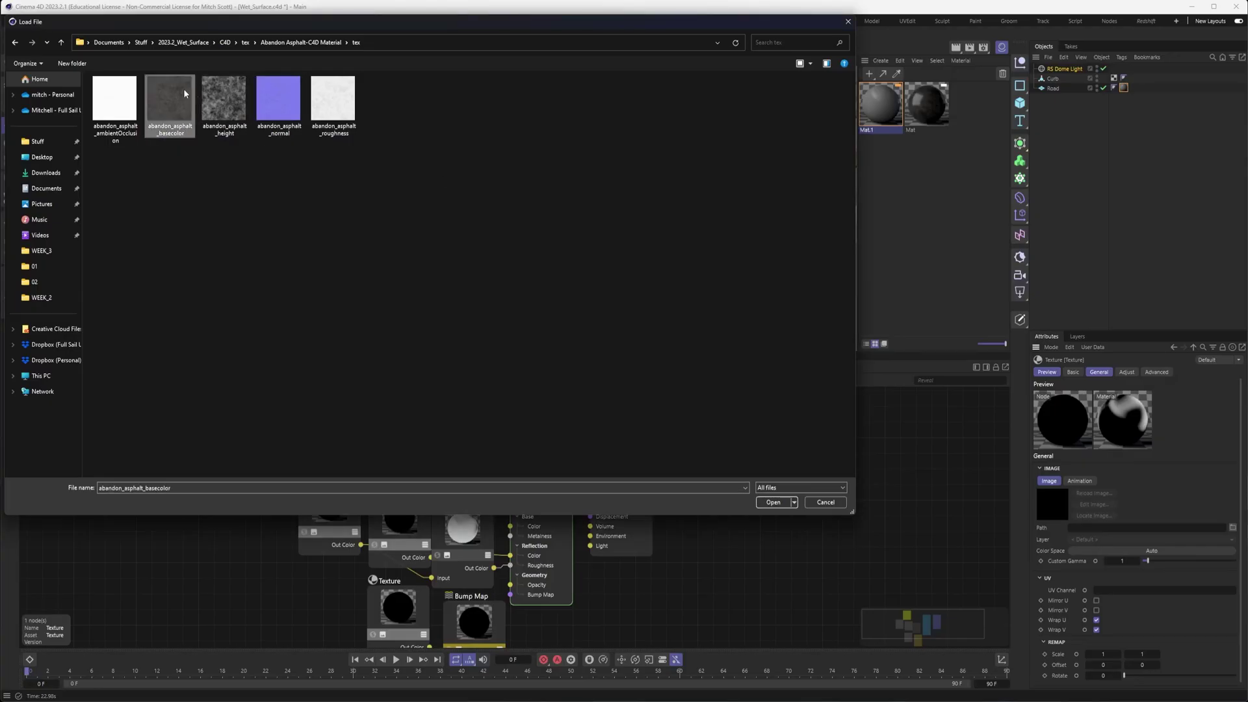
{"action": "double_click", "coordinate": [172, 101]}
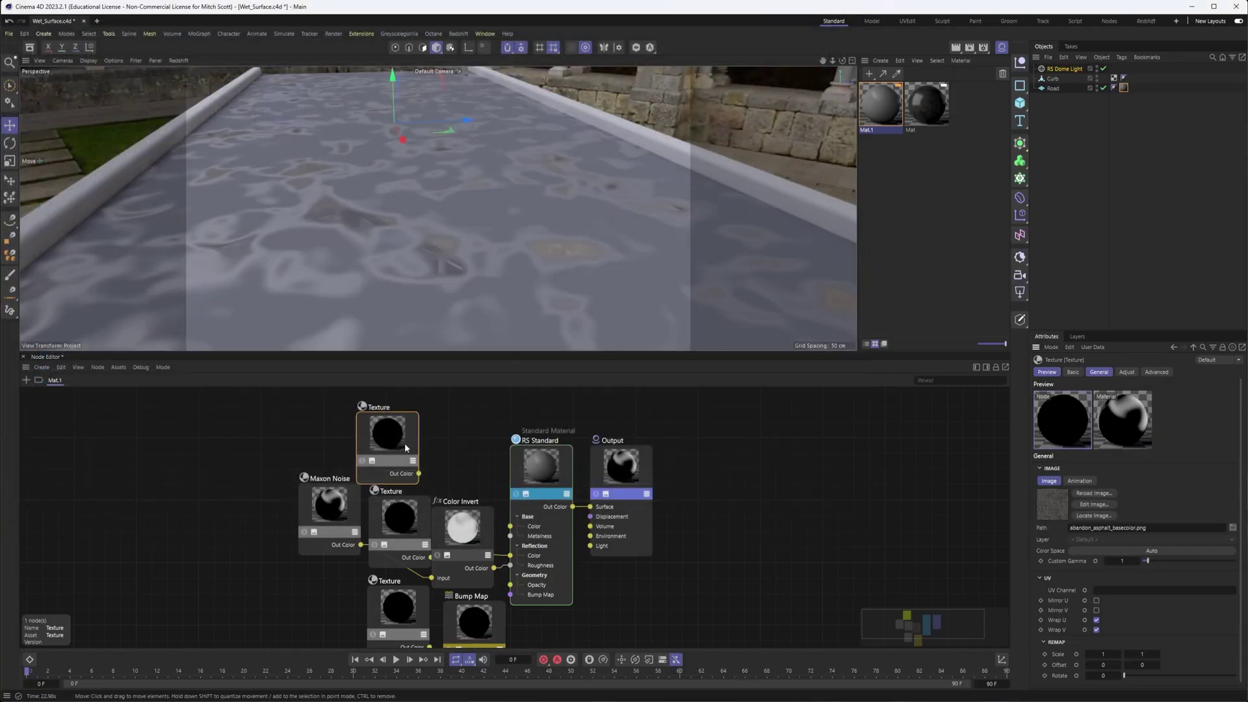
{"action": "left_click_drag", "start_coordinate": [468, 477], "coordinate": [511, 526]}
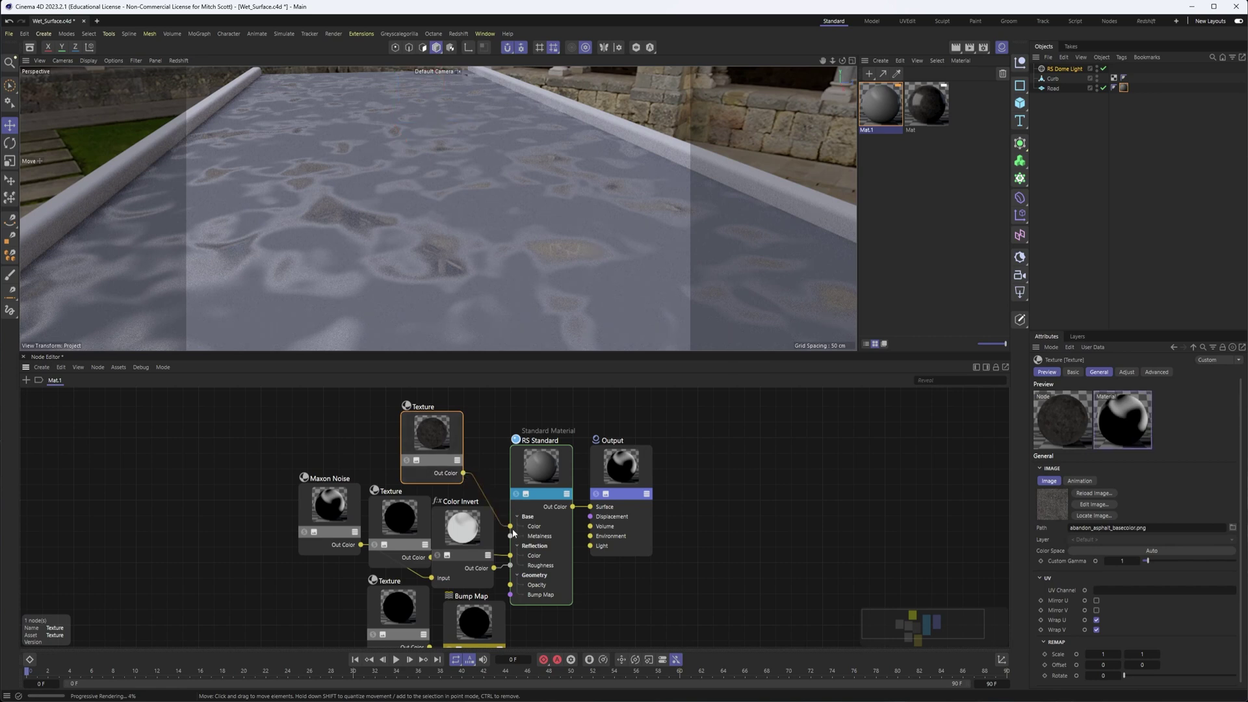
- Move the lowest Texture node away from the Bump Map node, and shift the middle Texture node clear of Color Invert
{"action": "middle_click_drag", "start_coordinate": [528, 569], "coordinate": [611, 505]}
{"action": "left_click_drag", "start_coordinate": [475, 551], "coordinate": [422, 574]}
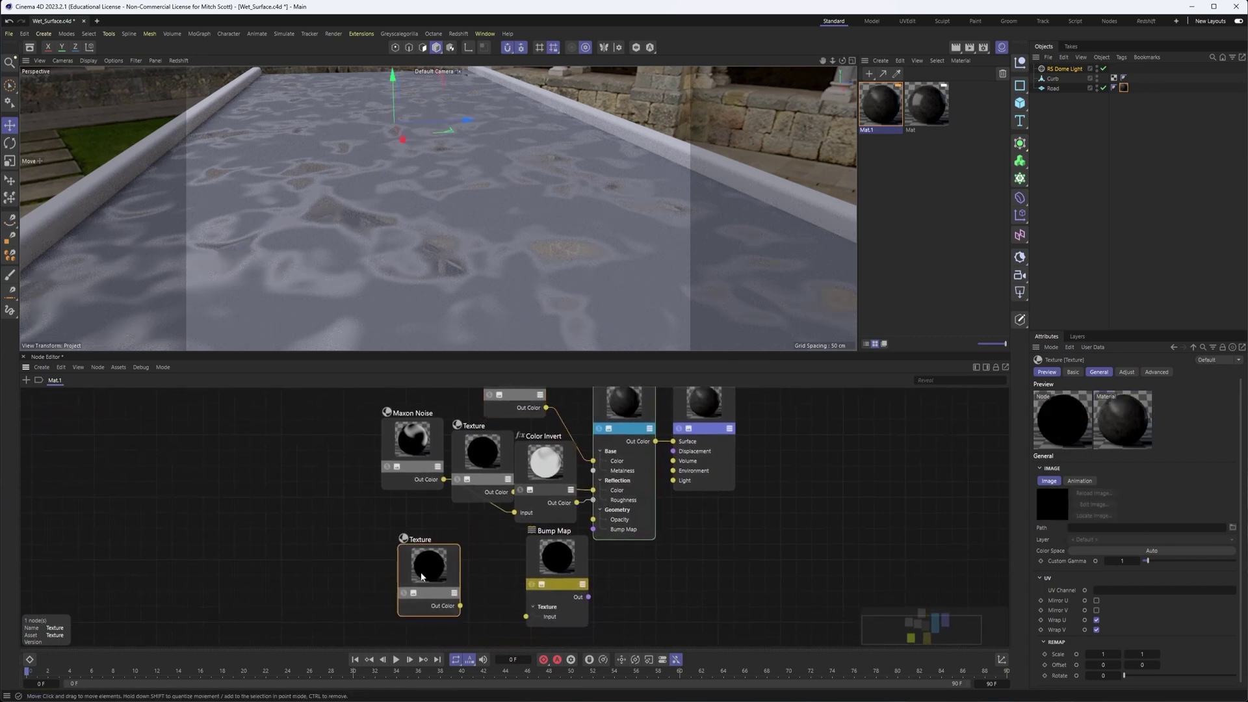
{"action": "left_click_drag", "start_coordinate": [490, 457], "coordinate": [478, 443]}
{"action": "left_click_drag", "start_coordinate": [438, 587], "coordinate": [429, 593]}
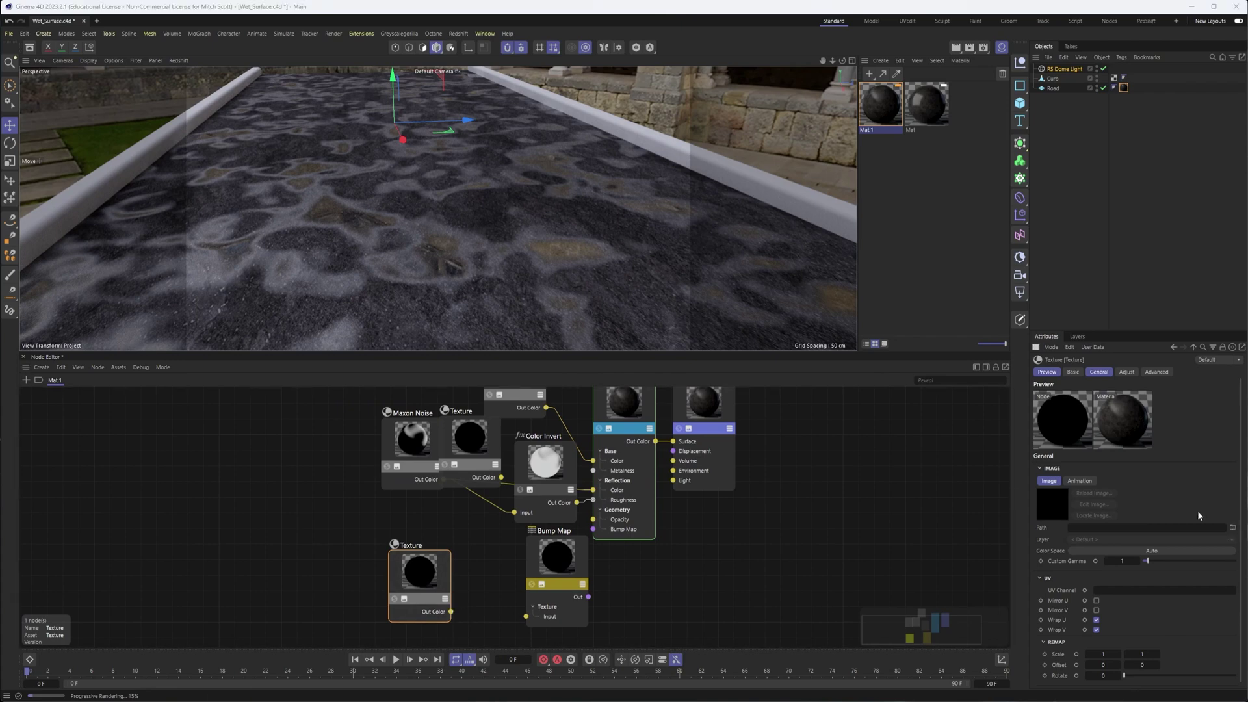
- Load the abandon_asphalt_normal image into the lowest Texture node
{"action": "left_click", "coordinate": [1234, 527]}
{"action": "left_click", "coordinate": [118, 94]}
{"action": "double_click", "coordinate": [118, 94]}
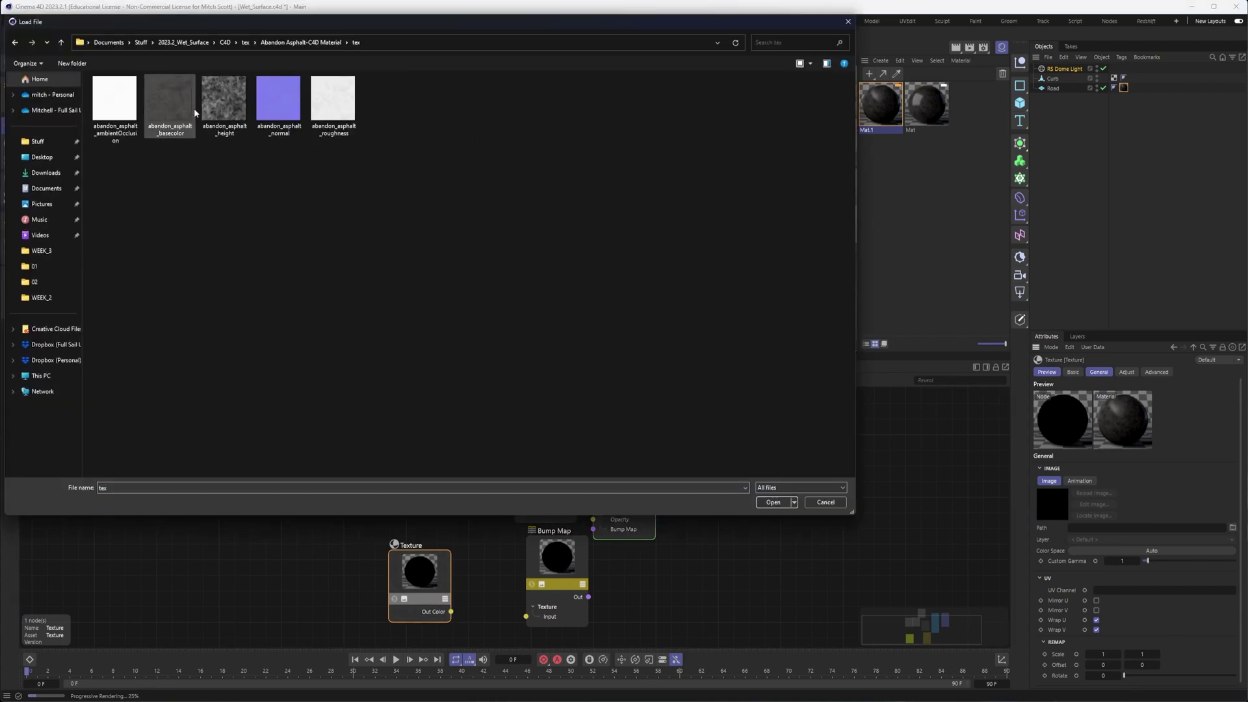
{"action": "double_click", "coordinate": [276, 99]}
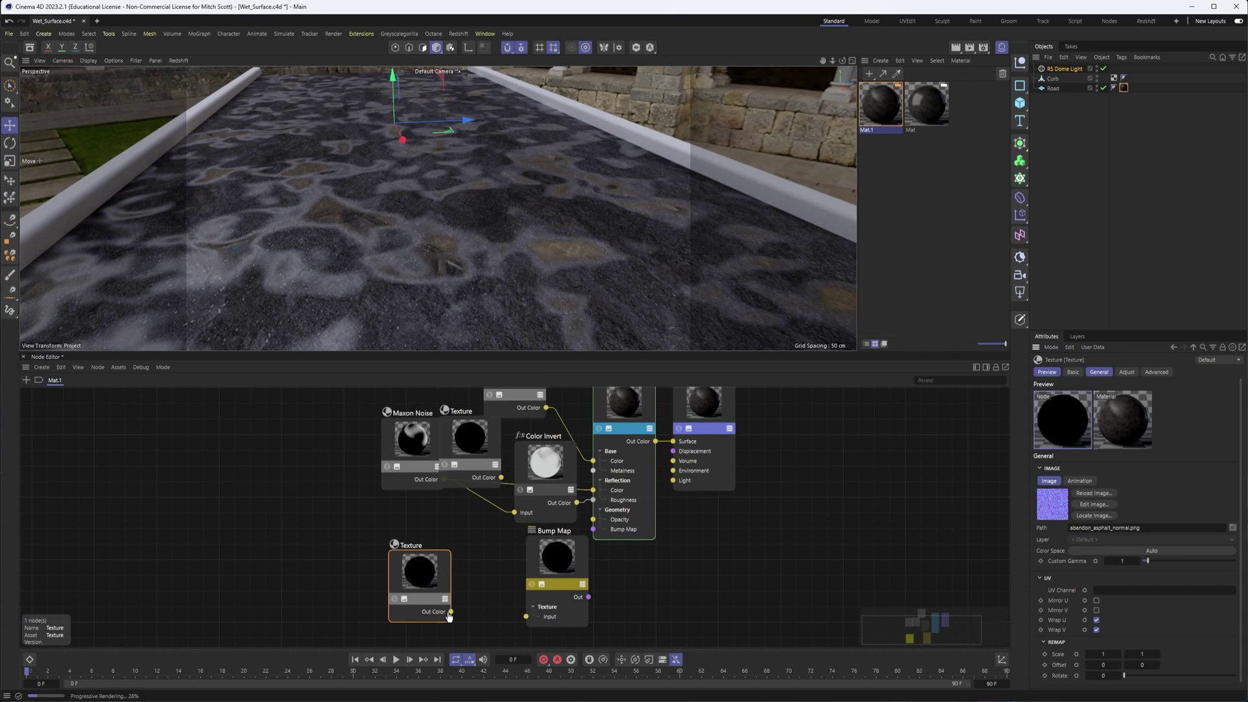
- Connect the normal Texture node to the Bump Map input and the Bump Map output to the RS Standard bump map input
{"action": "left_click", "coordinate": [526, 620]}
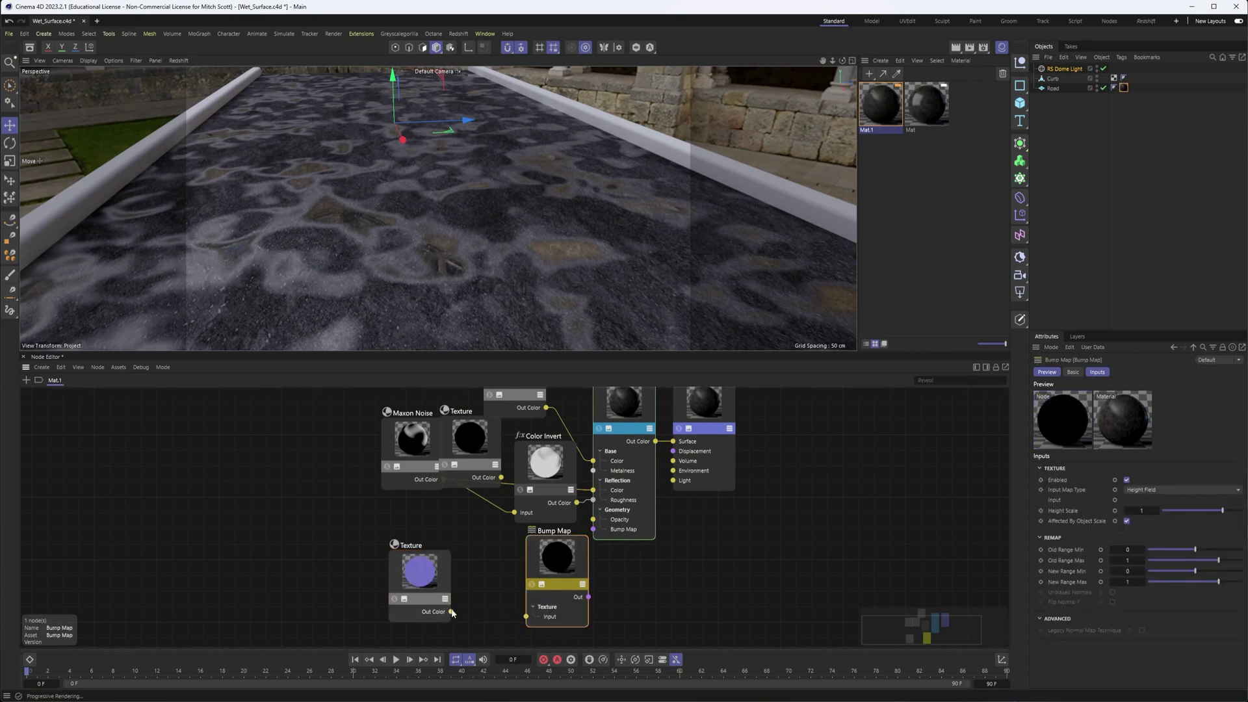
{"action": "left_click_drag", "start_coordinate": [451, 613], "coordinate": [527, 618]}
{"action": "left_click_drag", "start_coordinate": [553, 564], "coordinate": [593, 529]}
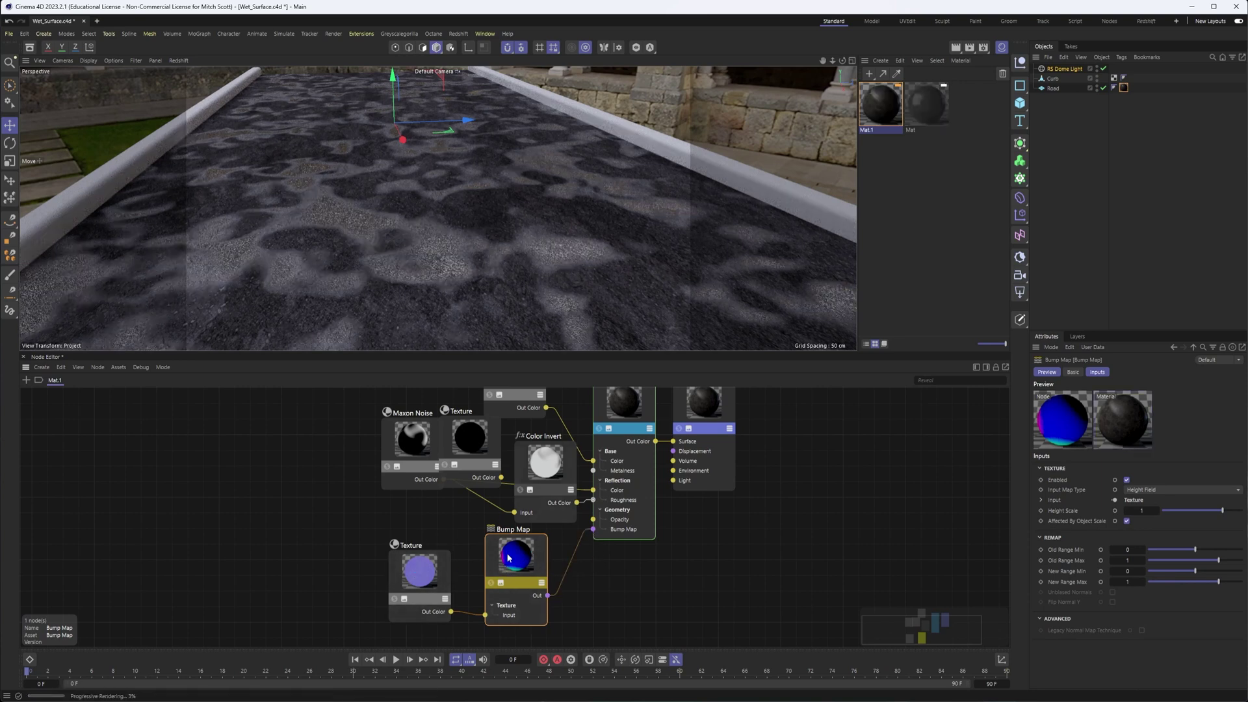
- Set the Bump Map's input map type to Tangent-Space Normal and inspect the road surface up close and from farther back
{"action": "left_click", "coordinate": [1144, 490]}
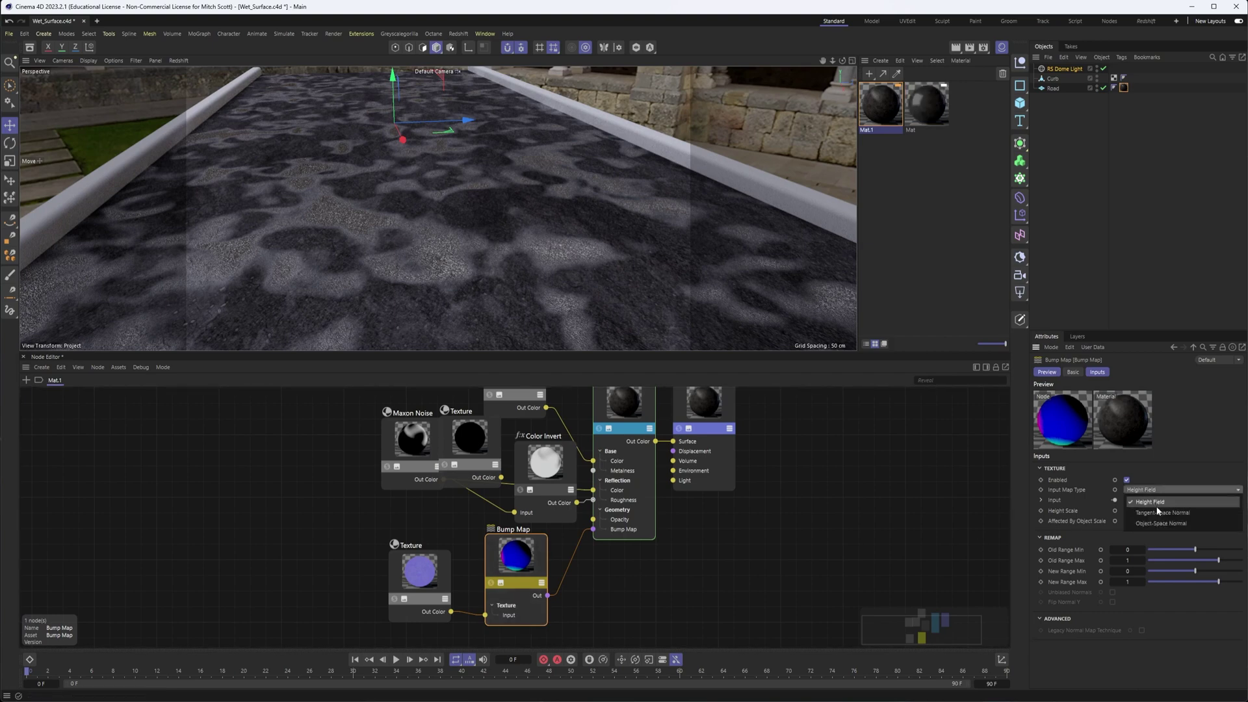
{"action": "left_click", "coordinate": [1158, 514]}
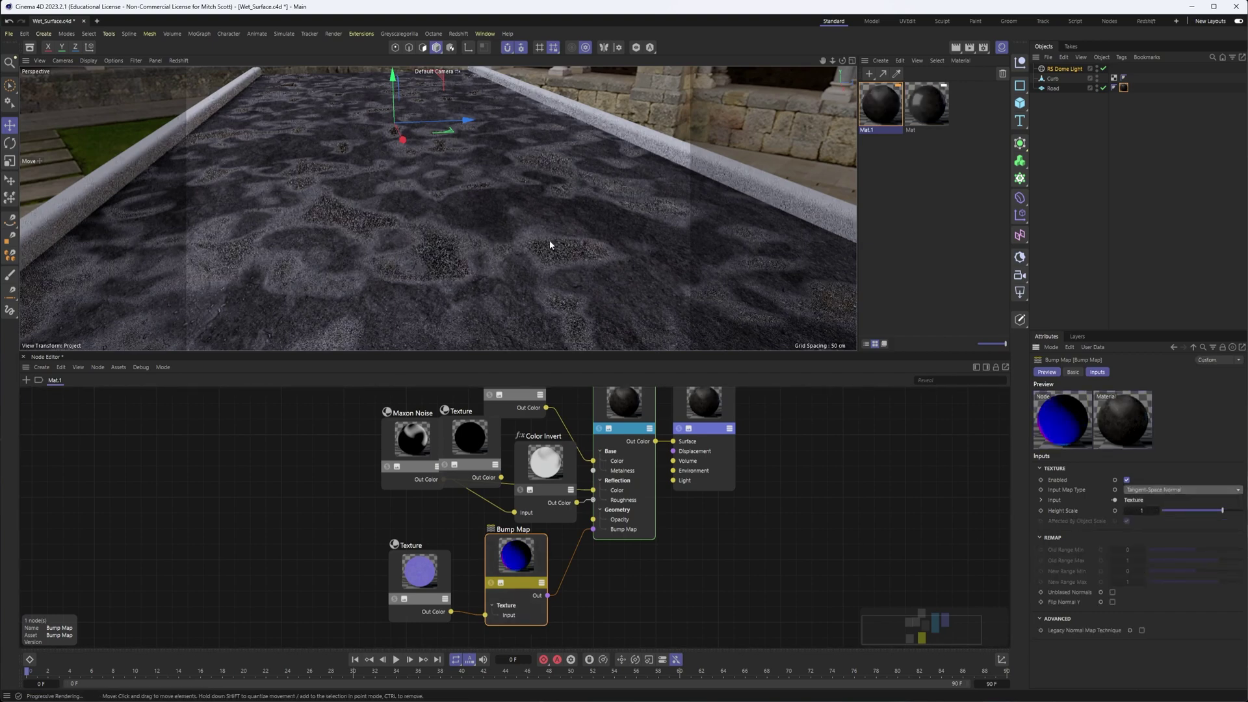
{"action": "mouse_move", "coordinate": [454, 267]}
{"action": "left_mouse_down", "text": "alt"}
{"action": "mouse_move", "coordinate": [434, 276]}
{"action": "mouse_move", "coordinate": [467, 253]}
{"action": "left_mouse_up", "text": "alt"}
{"action": "scroll", "coordinate": [535, 252], "scroll_direction": "up", "scroll_amount": 5}
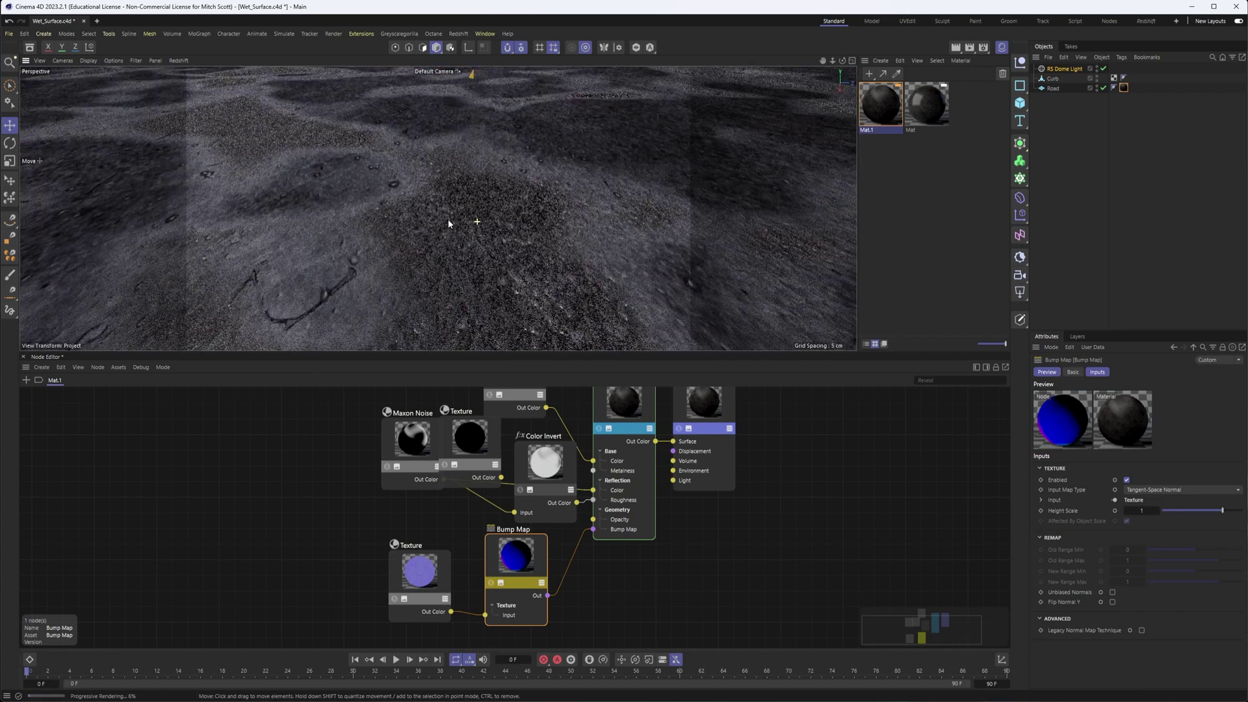
{"action": "scroll", "coordinate": [447, 220], "scroll_direction": "down", "scroll_amount": 5}
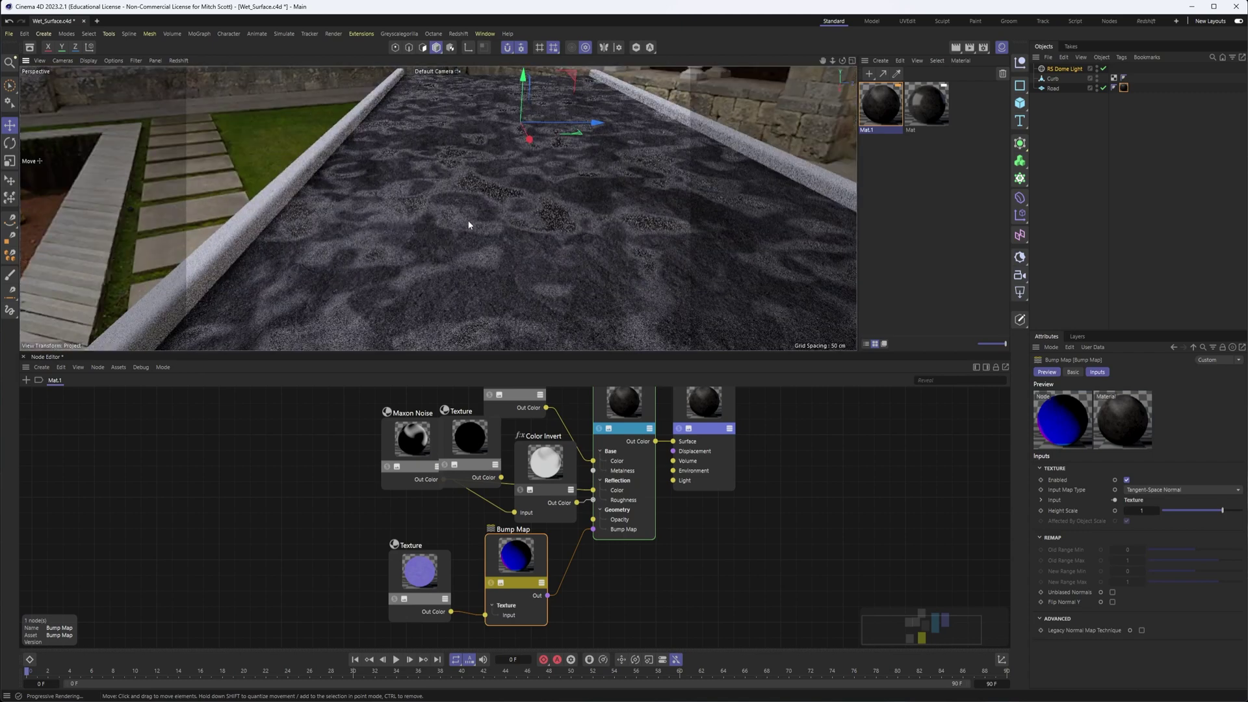
{"action": "left_click_drag", "start_coordinate": [468, 221], "coordinate": [482, 228], "text": "alt"}
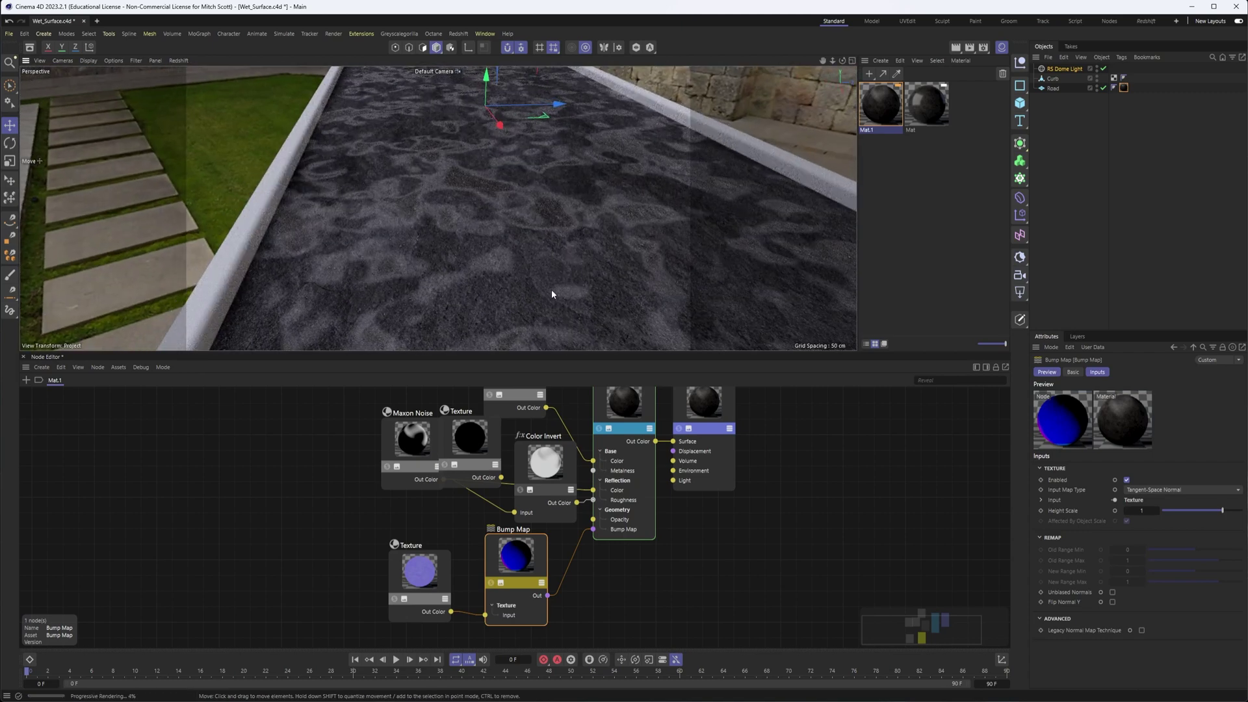
{"action": "left_click_drag", "start_coordinate": [551, 290], "coordinate": [556, 299], "text": "alt"}
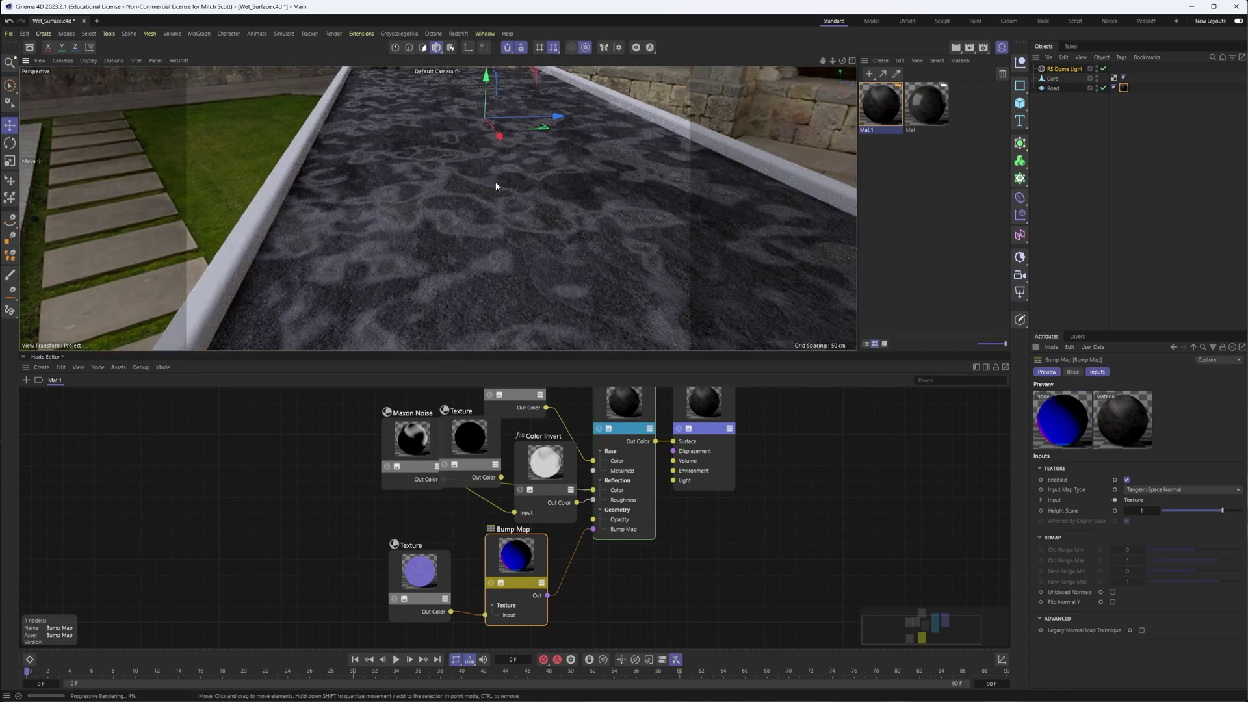
{"action": "left_click_drag", "start_coordinate": [602, 244], "coordinate": [566, 256], "text": "alt"}
- Load the abandon_asphalt_roughness image into the unconnected Texture node beside Maxon Noise
{"action": "left_click", "coordinate": [471, 443]}
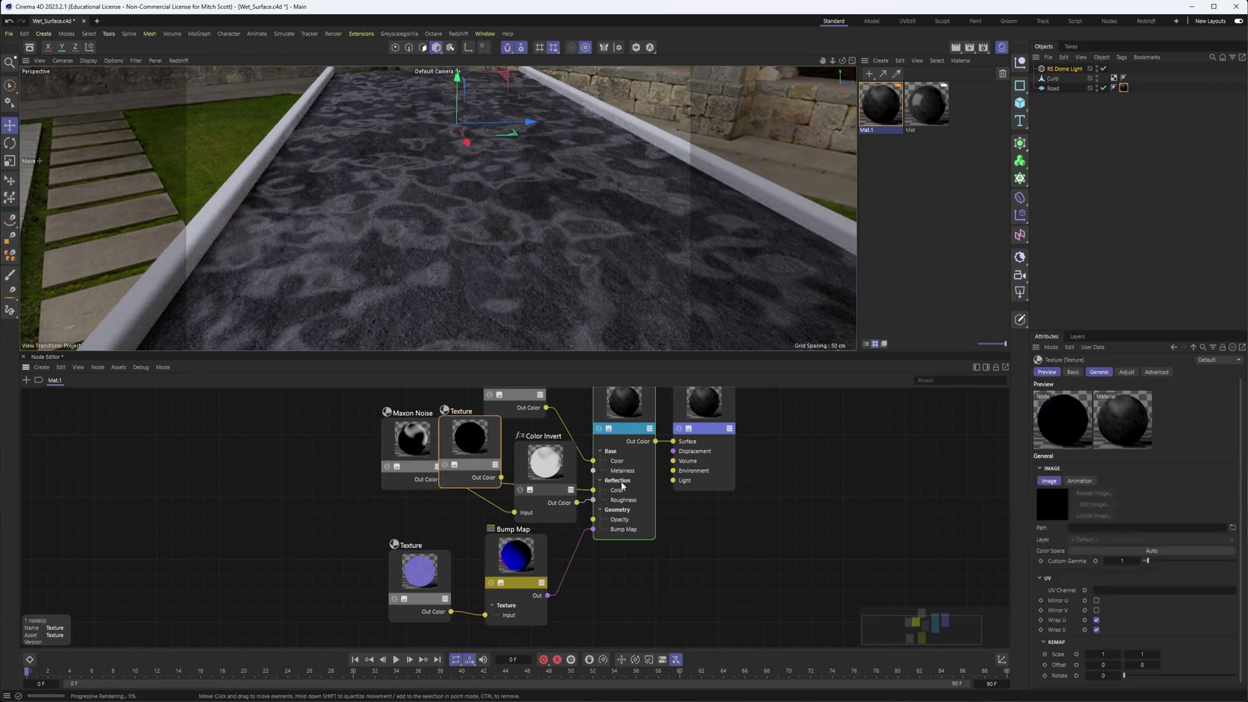
{"action": "left_click", "coordinate": [1233, 528]}
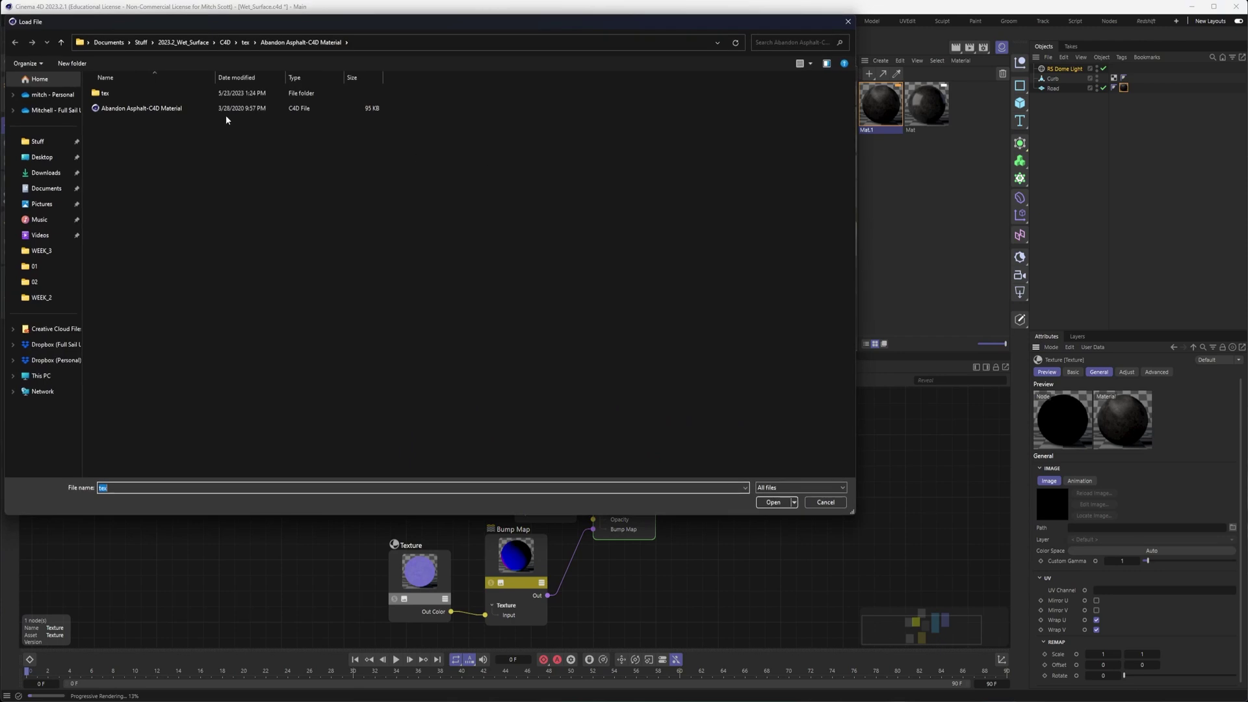
{"action": "double_click", "coordinate": [161, 93]}
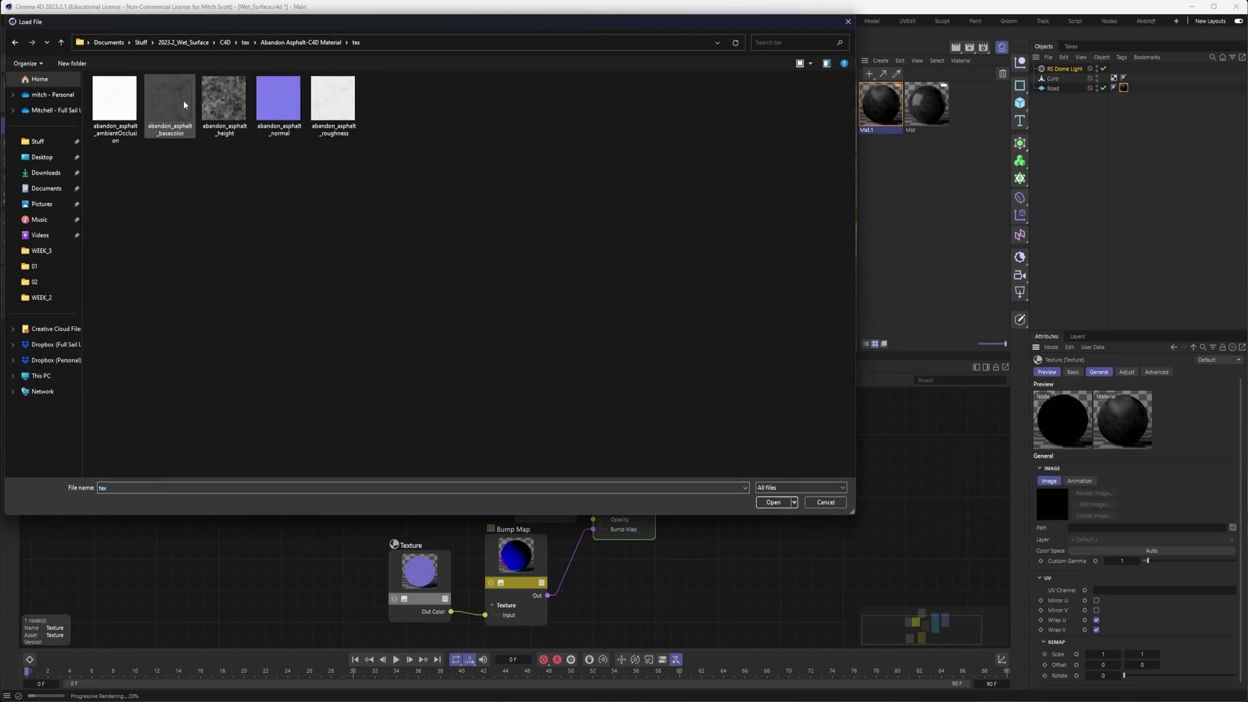
{"action": "double_click", "coordinate": [335, 103]}
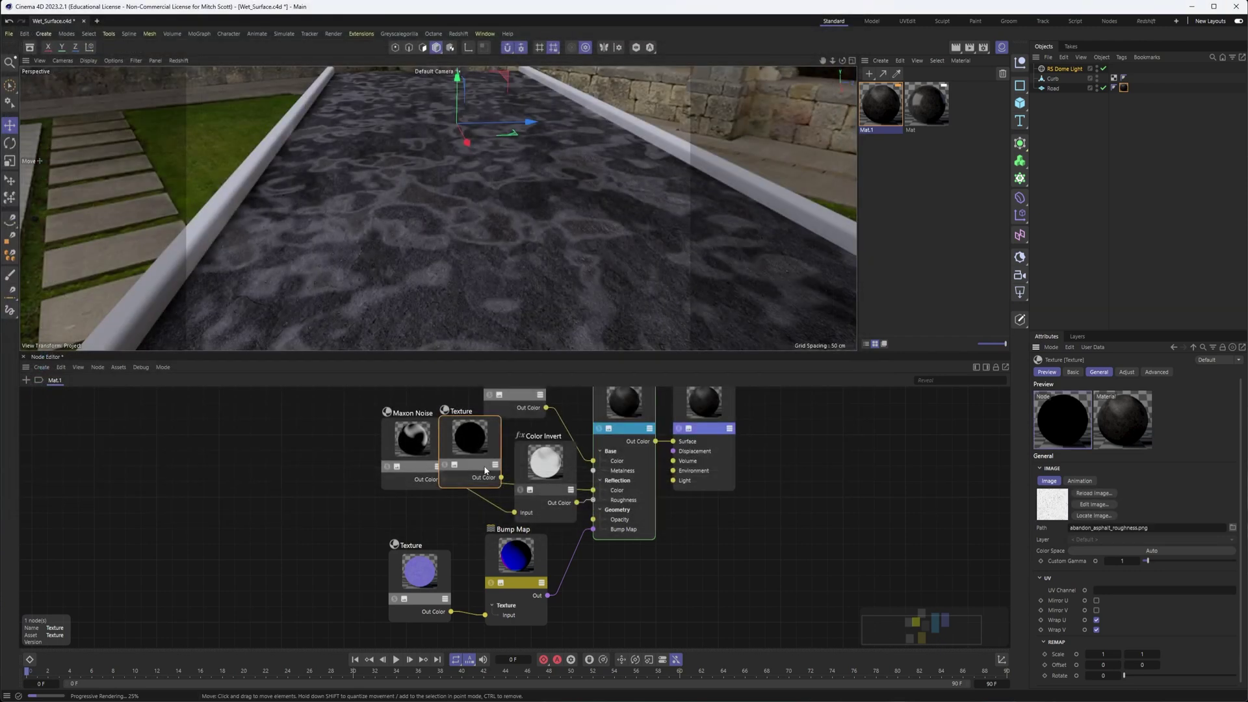
- Place the roughness Texture node below Maxon Noise, shift Color Invert above the Bump Map, and lower the normal Texture node
{"action": "left_click_drag", "start_coordinate": [472, 441], "coordinate": [404, 503]}
{"action": "left_click_drag", "start_coordinate": [522, 449], "coordinate": [493, 424]}
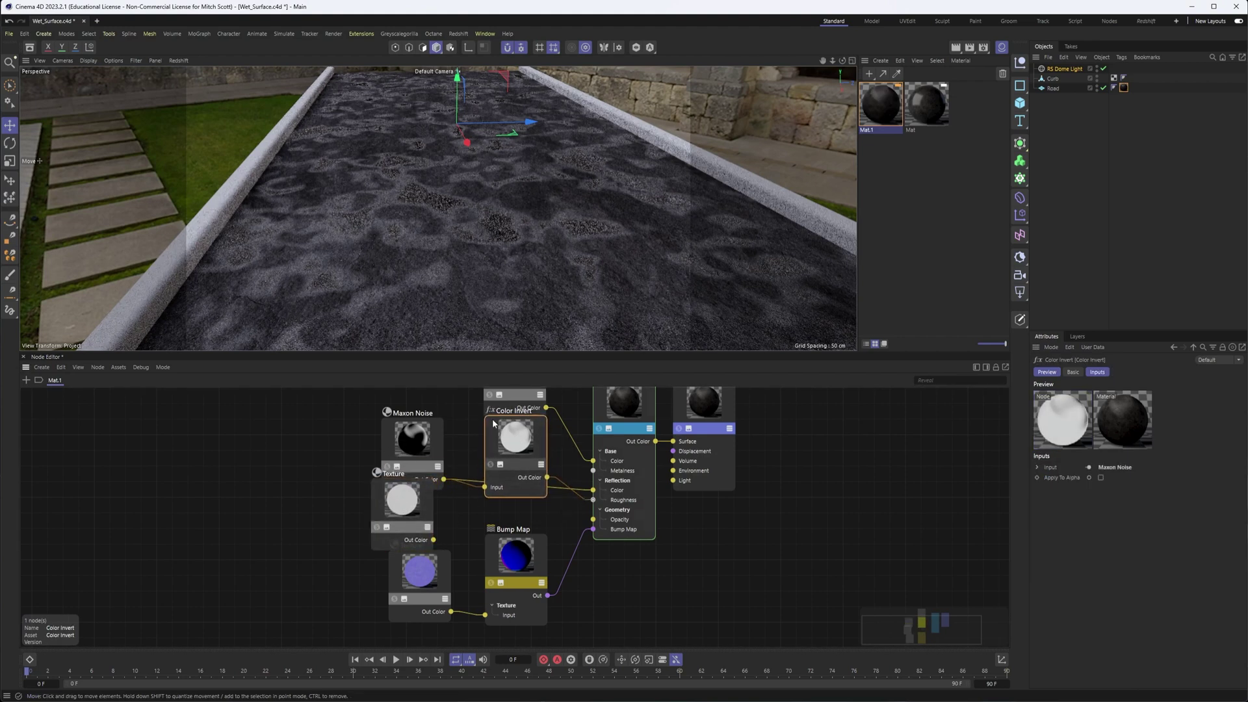
{"action": "left_click_drag", "start_coordinate": [440, 582], "coordinate": [438, 593]}
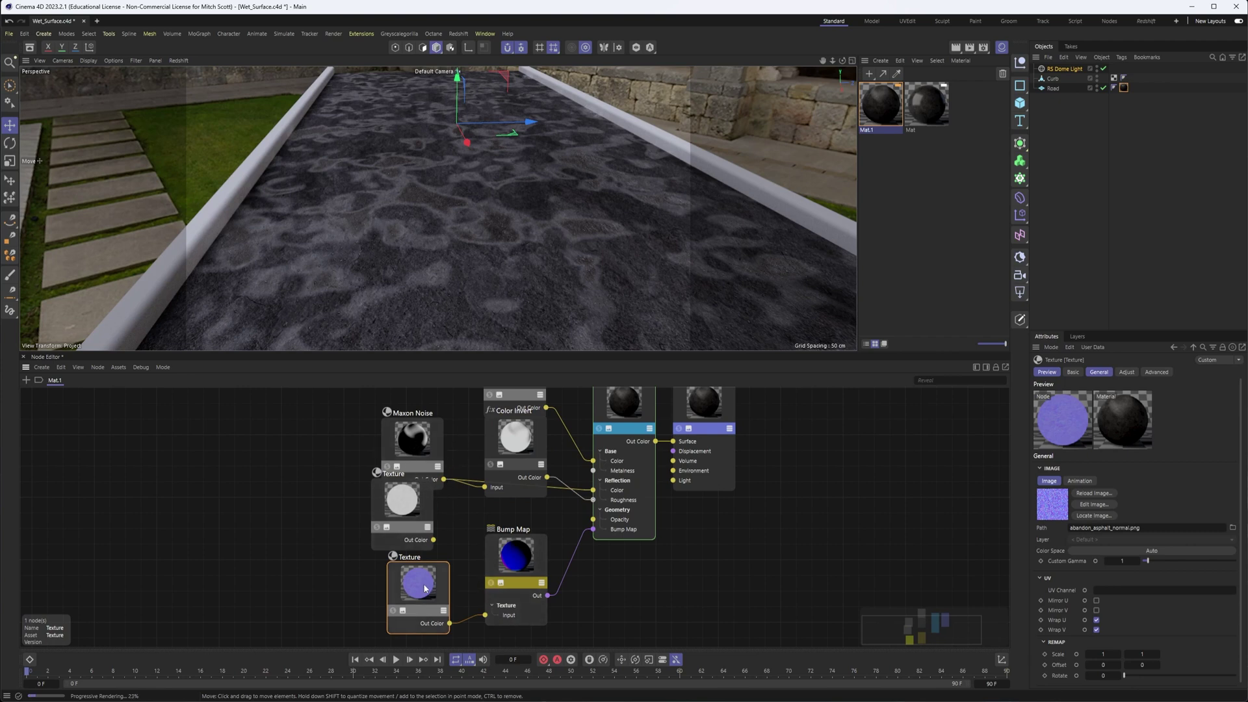
{"action": "left_click_drag", "start_coordinate": [425, 589], "coordinate": [428, 590]}
- Switch the Bump Map's input map type back to Height Field
{"action": "left_click", "coordinate": [522, 570]}
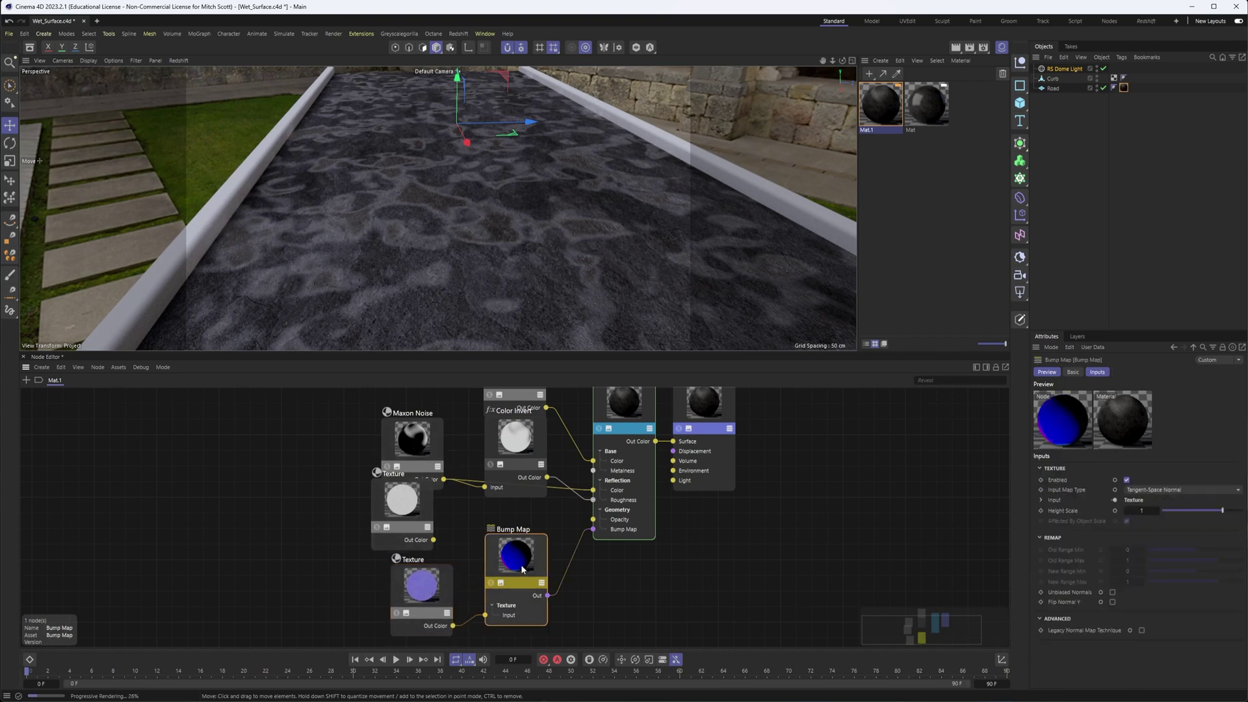
{"action": "left_click", "coordinate": [1144, 489]}
{"action": "left_click", "coordinate": [1156, 501]}
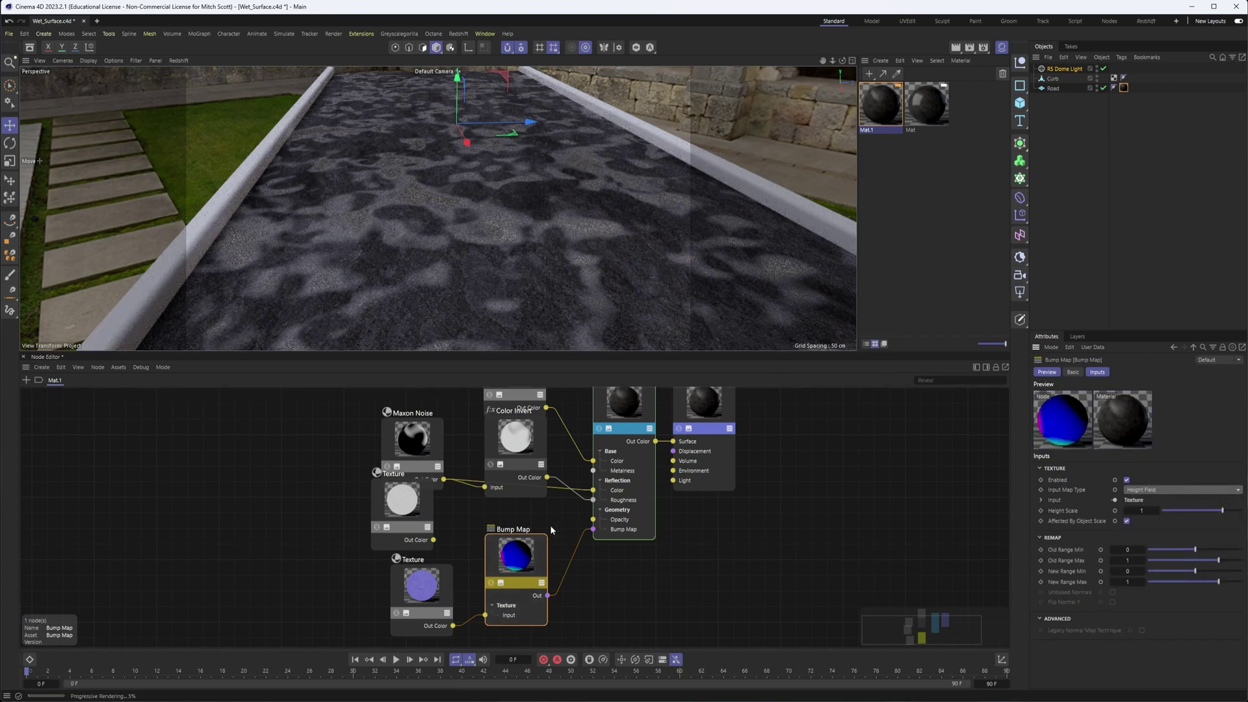
- Move Maxon Noise clear of the roughness Texture node and place Color Invert next to Maxon Noise
{"action": "middle_click_drag", "start_coordinate": [436, 406], "coordinate": [427, 451]}
{"action": "left_click_drag", "start_coordinate": [409, 478], "coordinate": [375, 452]}
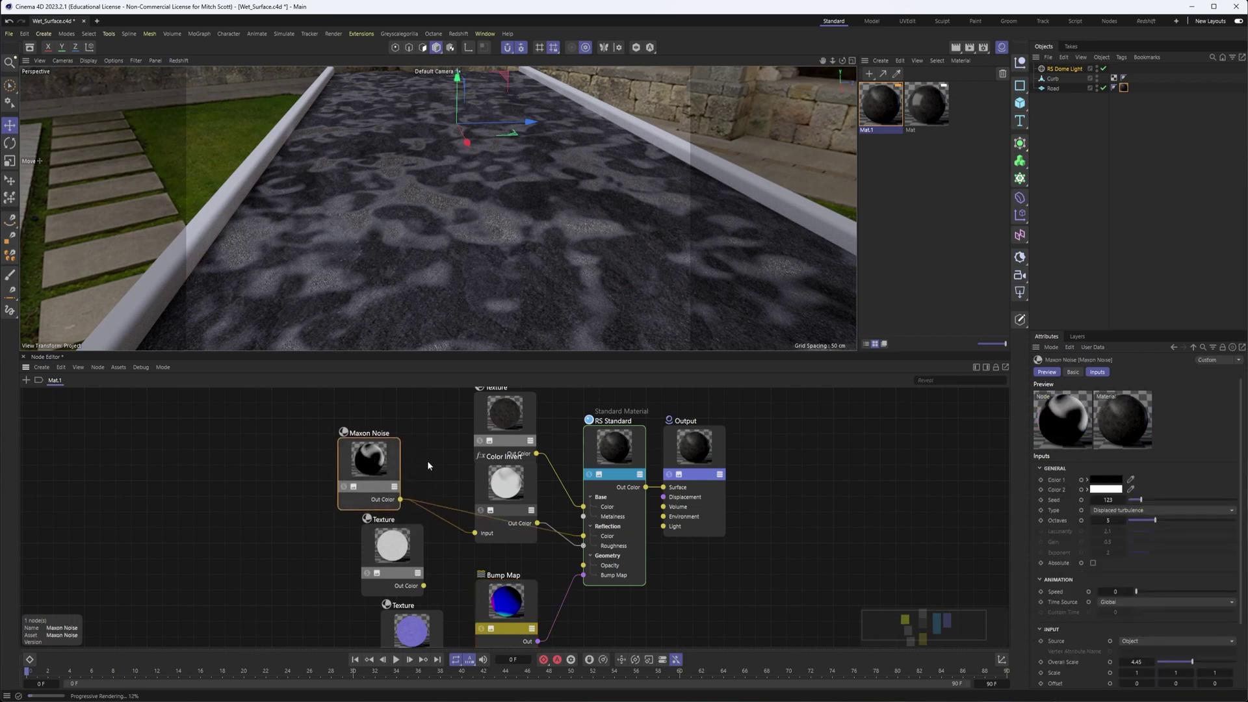
{"action": "left_click_drag", "start_coordinate": [507, 477], "coordinate": [439, 451]}
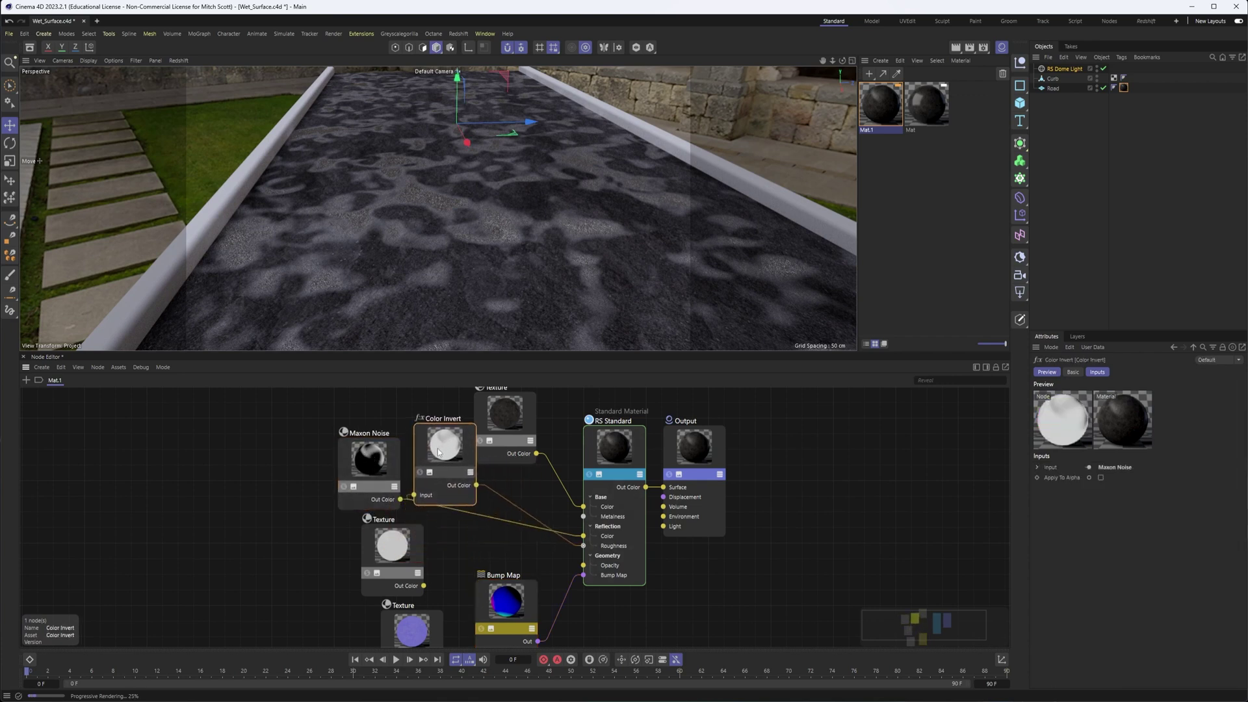
- Preview the roughness Texture on the road in isolation, then return to the full material
{"action": "left_click_drag", "start_coordinate": [366, 585], "coordinate": [448, 559]}
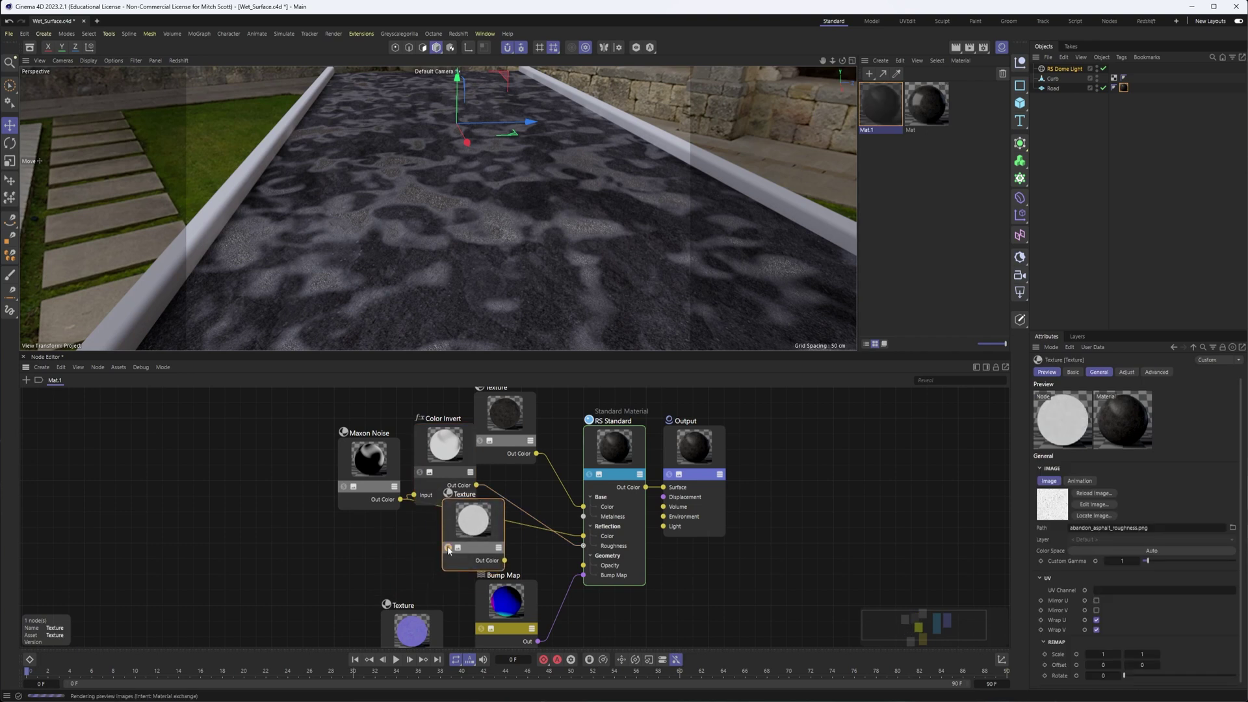
{"action": "left_click_drag", "start_coordinate": [448, 551], "coordinate": [363, 565]}
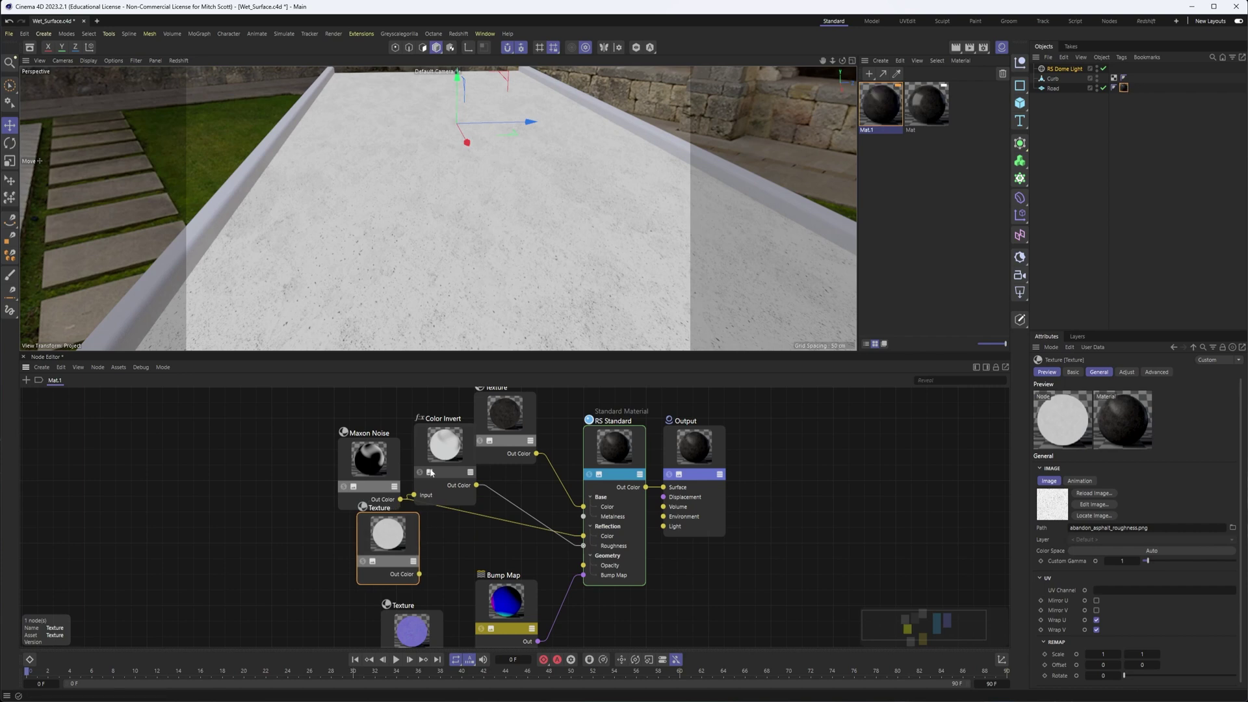
{"action": "left_click_drag", "start_coordinate": [430, 473], "coordinate": [447, 447]}
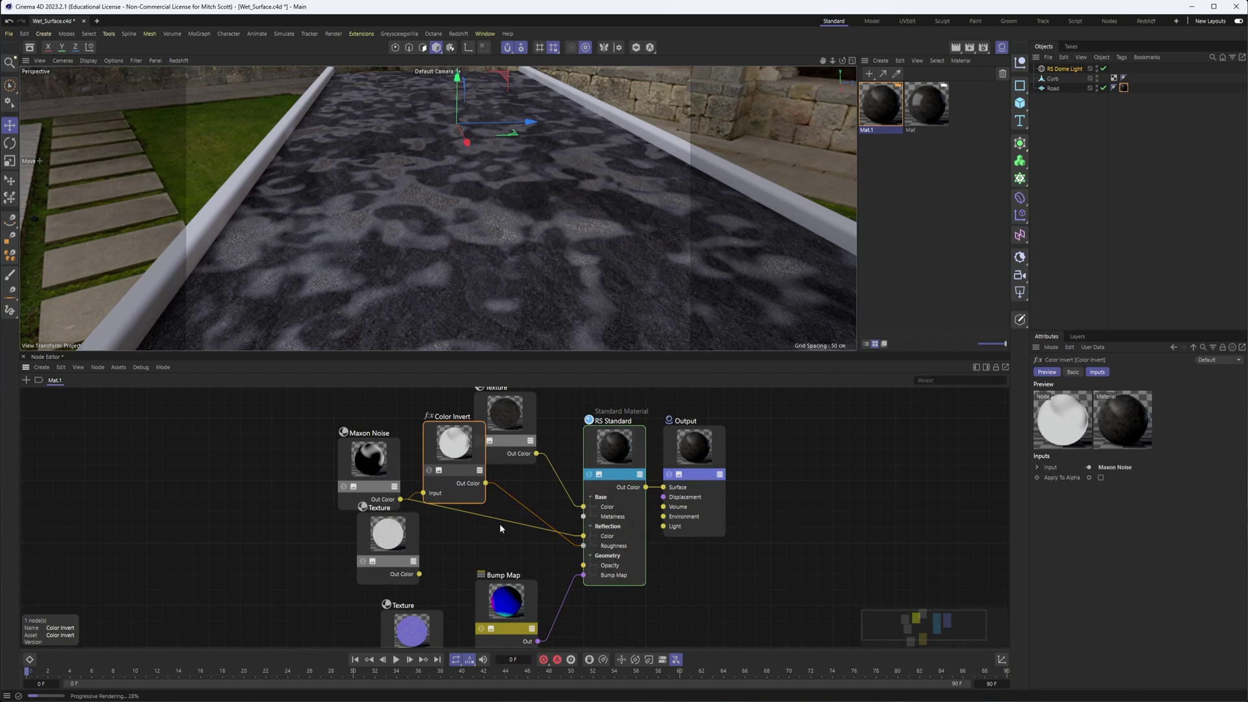
- Spread the graph out by shifting Maxon Noise, moving the roughness Texture far from RS Standard, and placing Color Invert below Maxon Noise
{"action": "middle_click_drag", "start_coordinate": [499, 525], "coordinate": [507, 527]}
{"action": "middle_click_drag", "start_coordinate": [545, 564], "coordinate": [548, 544]}
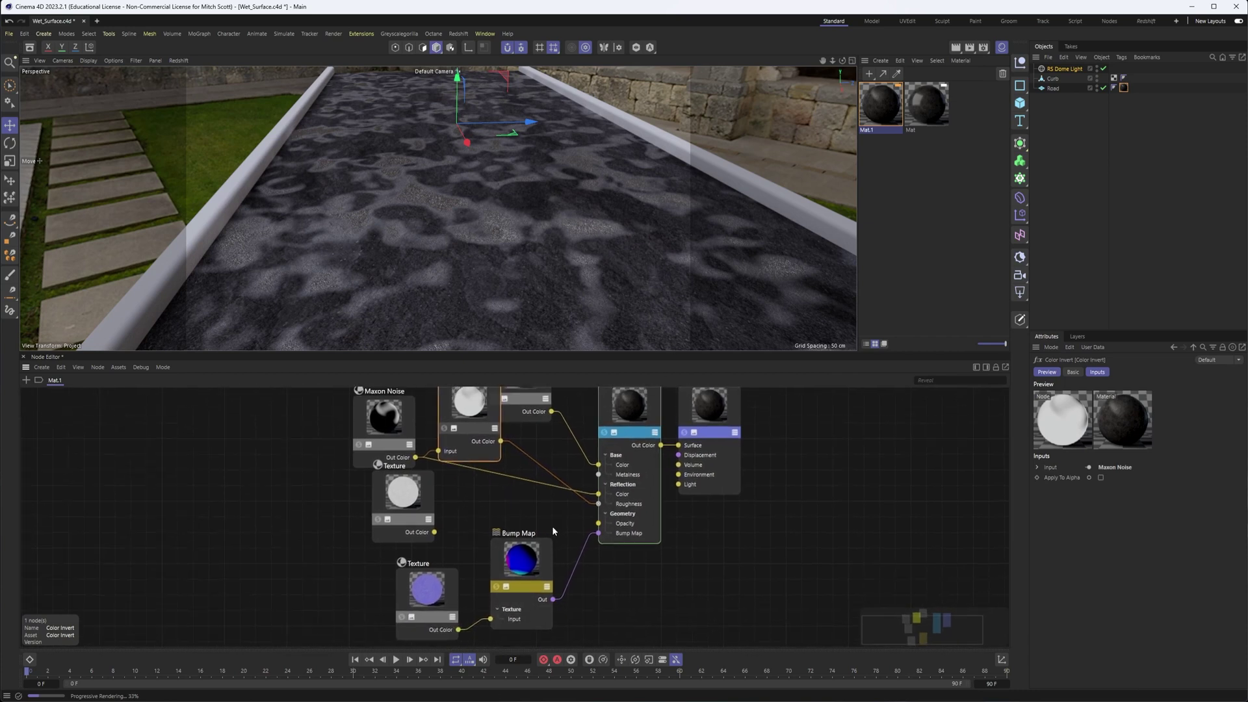
{"action": "middle_click_drag", "start_coordinate": [492, 496], "coordinate": [498, 519]}
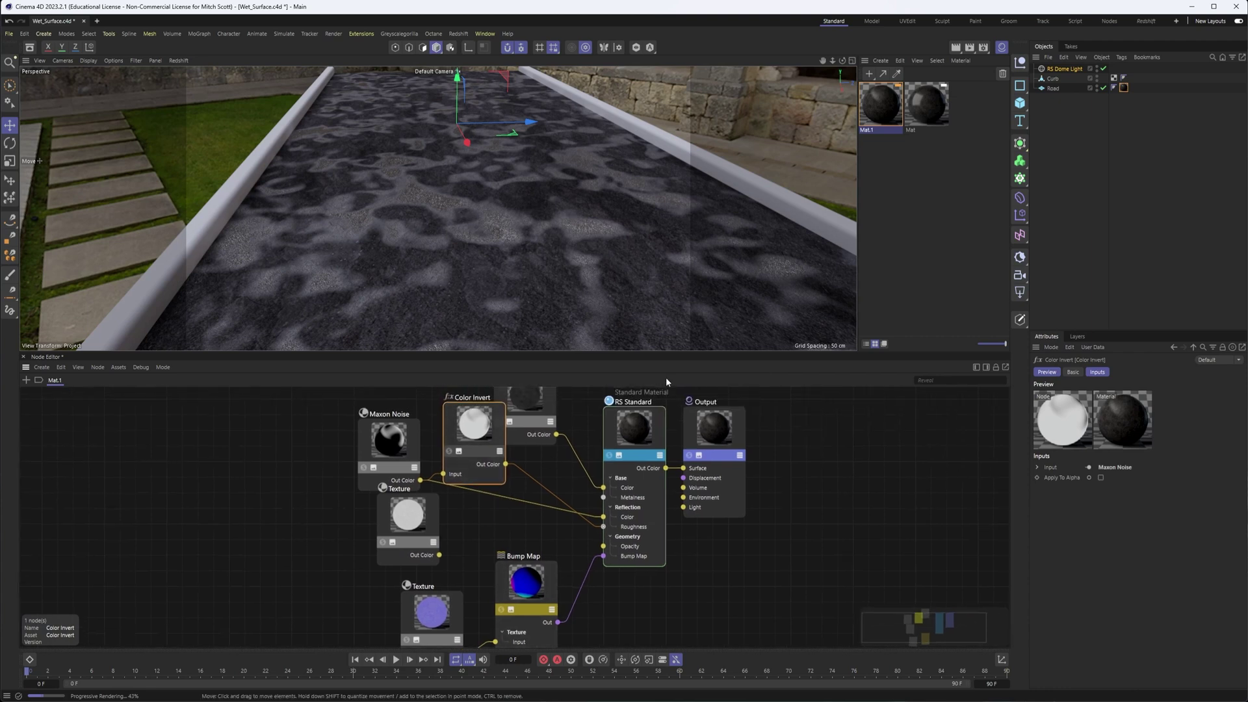
{"action": "left_click_drag", "start_coordinate": [401, 457], "coordinate": [377, 429]}
{"action": "left_click_drag", "start_coordinate": [416, 527], "coordinate": [299, 535]}
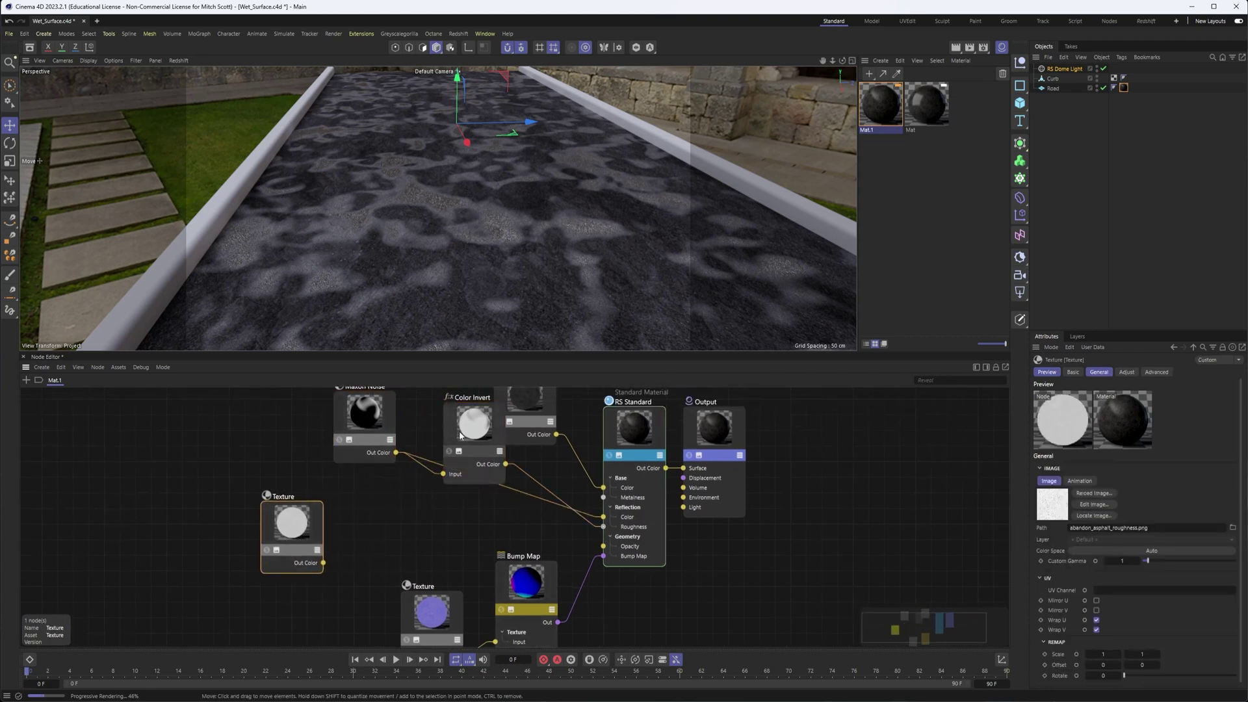
{"action": "left_click_drag", "start_coordinate": [460, 435], "coordinate": [378, 511]}
{"action": "left_click", "coordinate": [372, 431]}
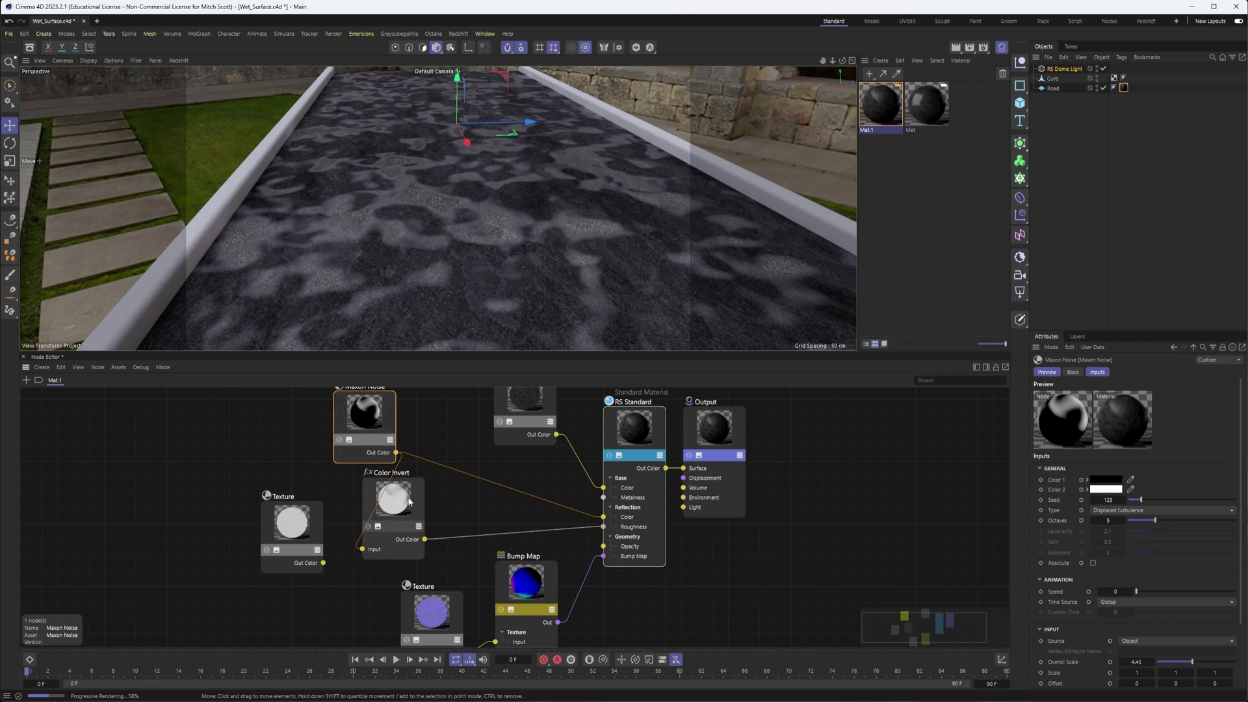
- Remove the Maxon Noise and Color Invert connections to RS Standard, and connect the roughness Texture to its reflection roughness
{"action": "left_click", "coordinate": [517, 492]}
{"action": "key", "text": "Delete"}
{"action": "left_click", "coordinate": [447, 535]}
{"action": "key", "text": "Delete"}
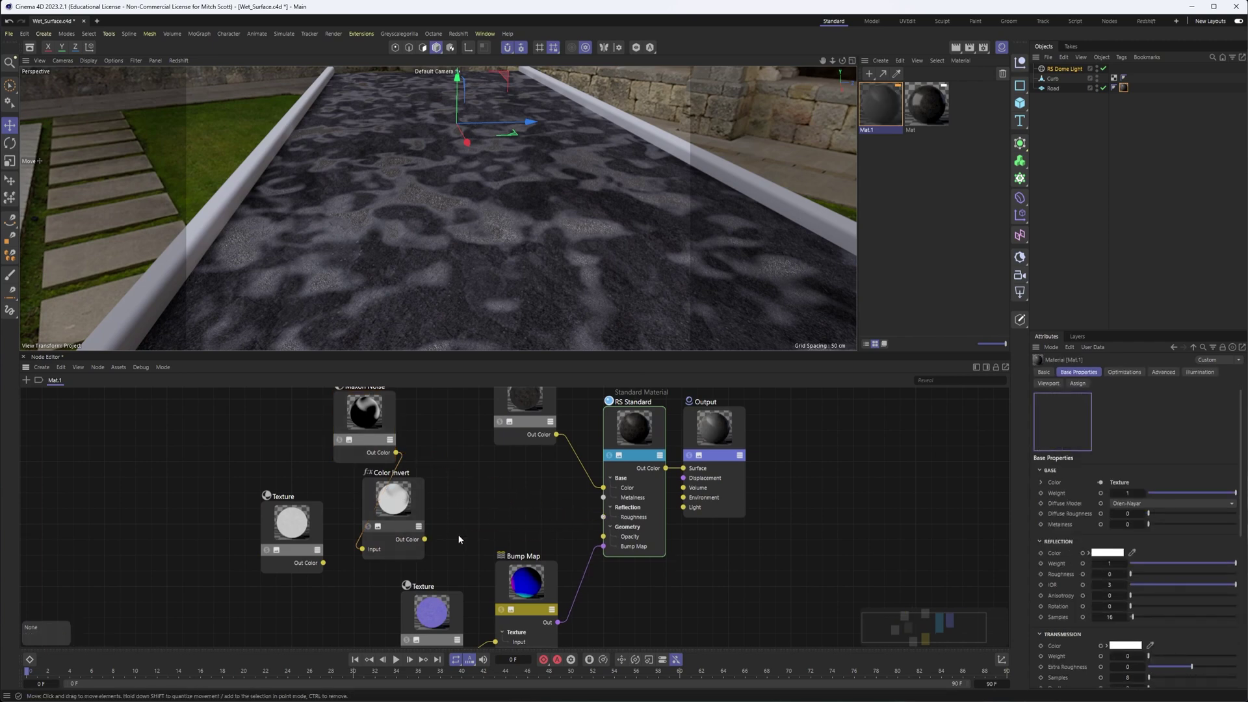
{"action": "left_click_drag", "start_coordinate": [386, 512], "coordinate": [428, 471]}
{"action": "left_click_drag", "start_coordinate": [323, 563], "coordinate": [604, 517]}
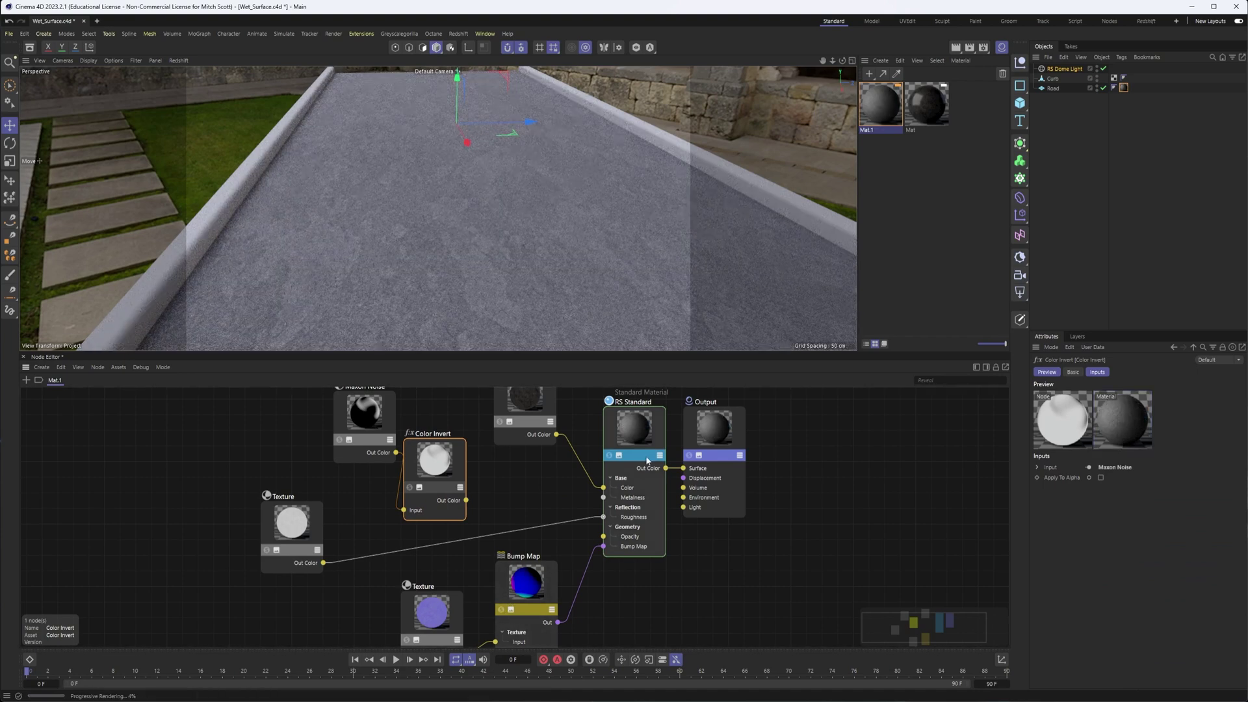
- Set the reflection IOR of the RS Standard material to 1.4
{"action": "left_click", "coordinate": [634, 429]}
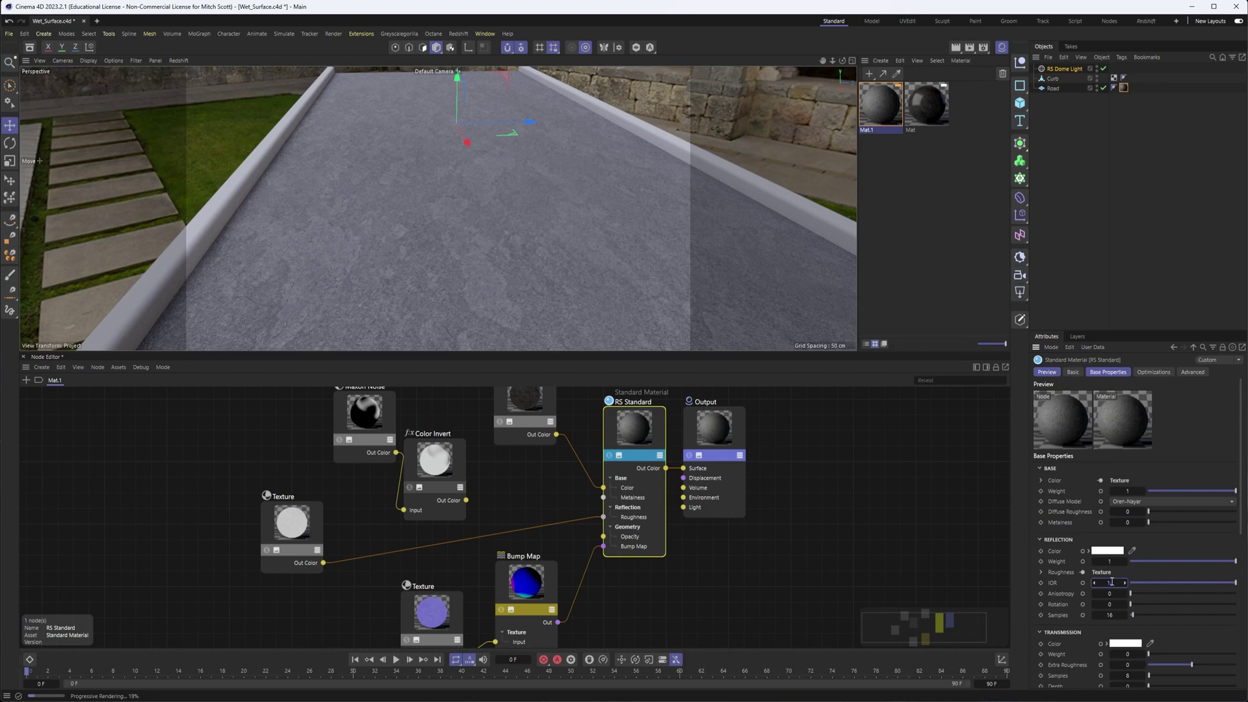
{"action": "left_click", "coordinate": [1111, 582]}
{"action": "type", "text": "1.4"}
{"action": "key", "text": "Return"}
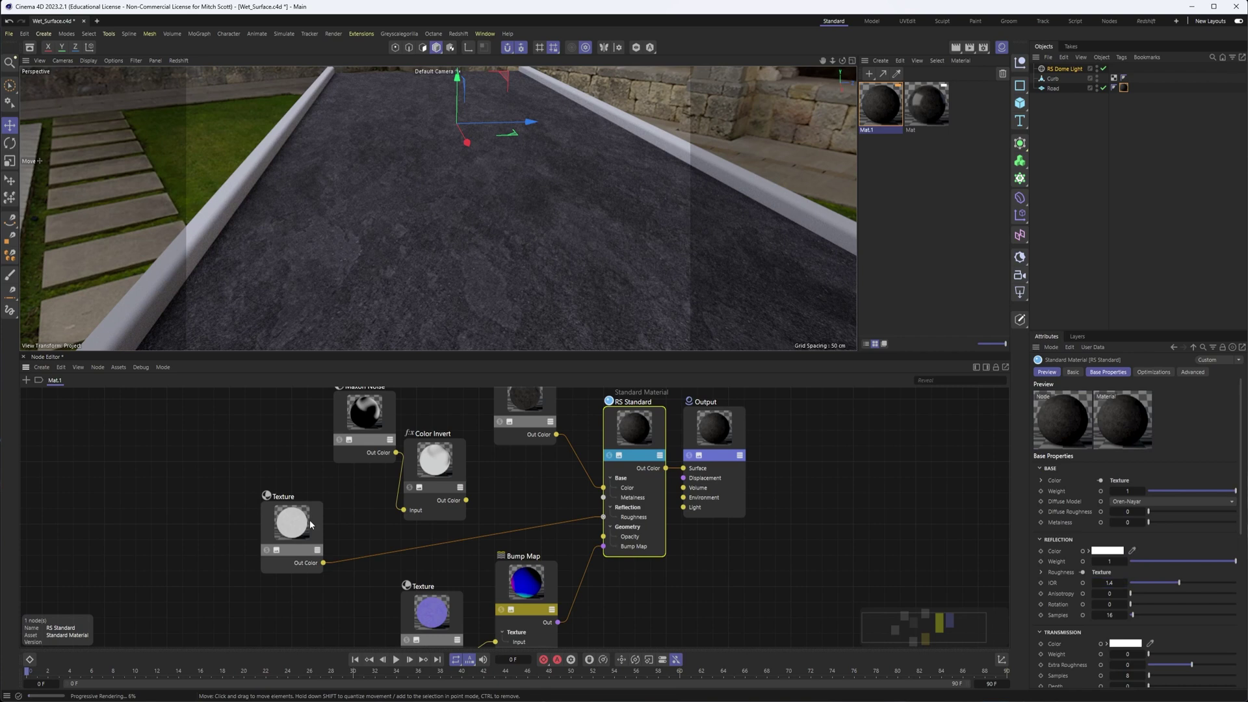
- Move the roughness Texture node beside RS Standard and set the Bump Map's input map type to Tangent-Space Normal
{"action": "left_click_drag", "start_coordinate": [311, 523], "coordinate": [533, 489]}
{"action": "left_click", "coordinate": [525, 581]}
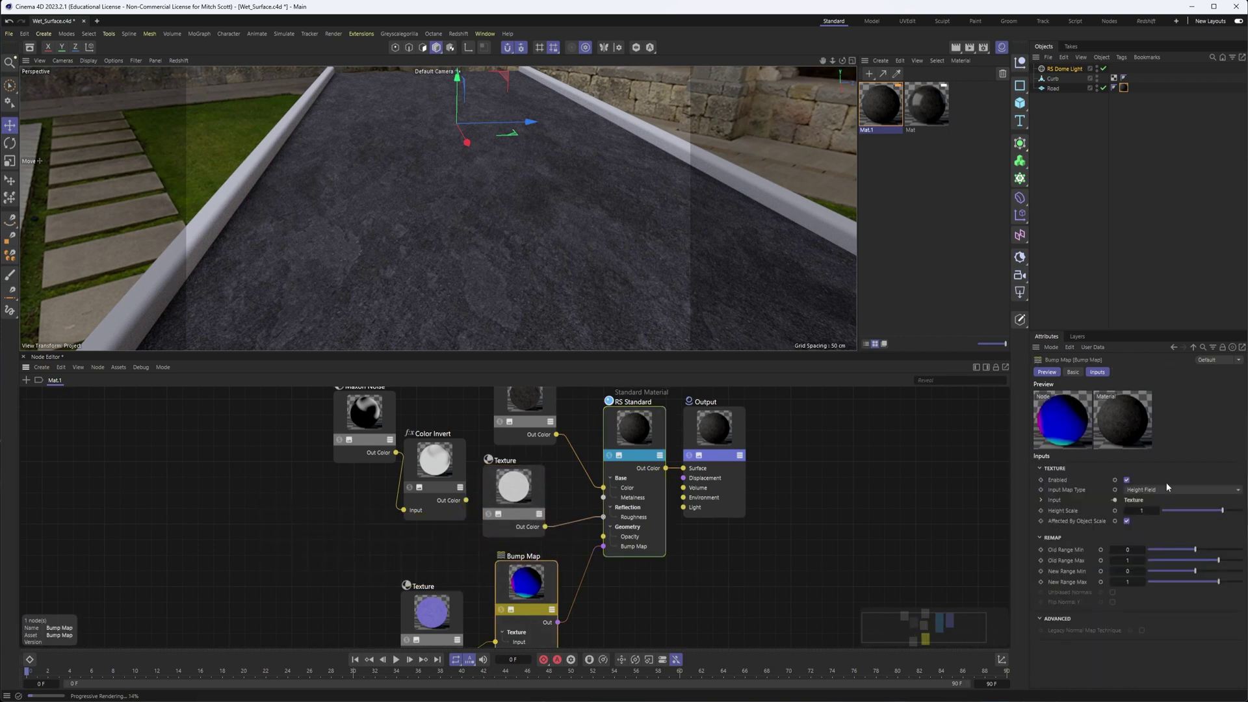
{"action": "left_click", "coordinate": [1144, 490]}
{"action": "left_click", "coordinate": [1162, 513]}
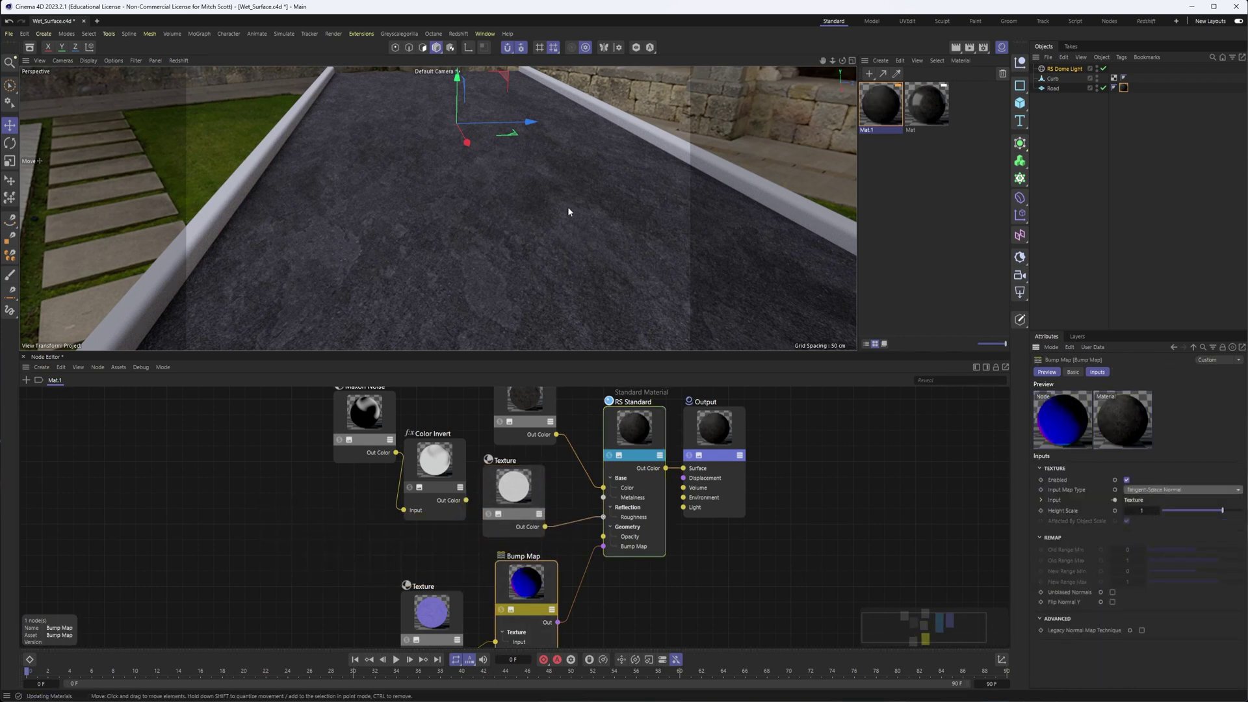
- Set the projection of the Road's material tag to Cubic
{"action": "left_click_drag", "start_coordinate": [413, 250], "coordinate": [347, 183], "text": "alt"}
{"action": "left_click", "coordinate": [1124, 78]}
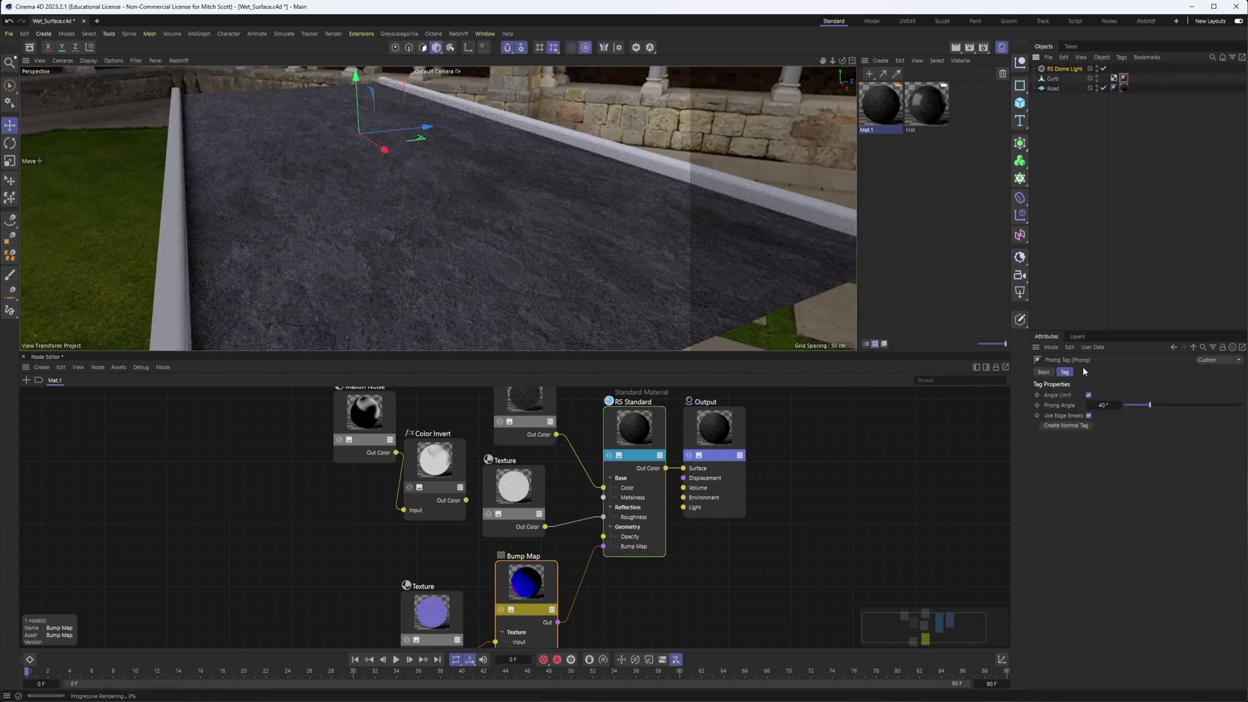
{"action": "left_click", "coordinate": [1123, 88]}
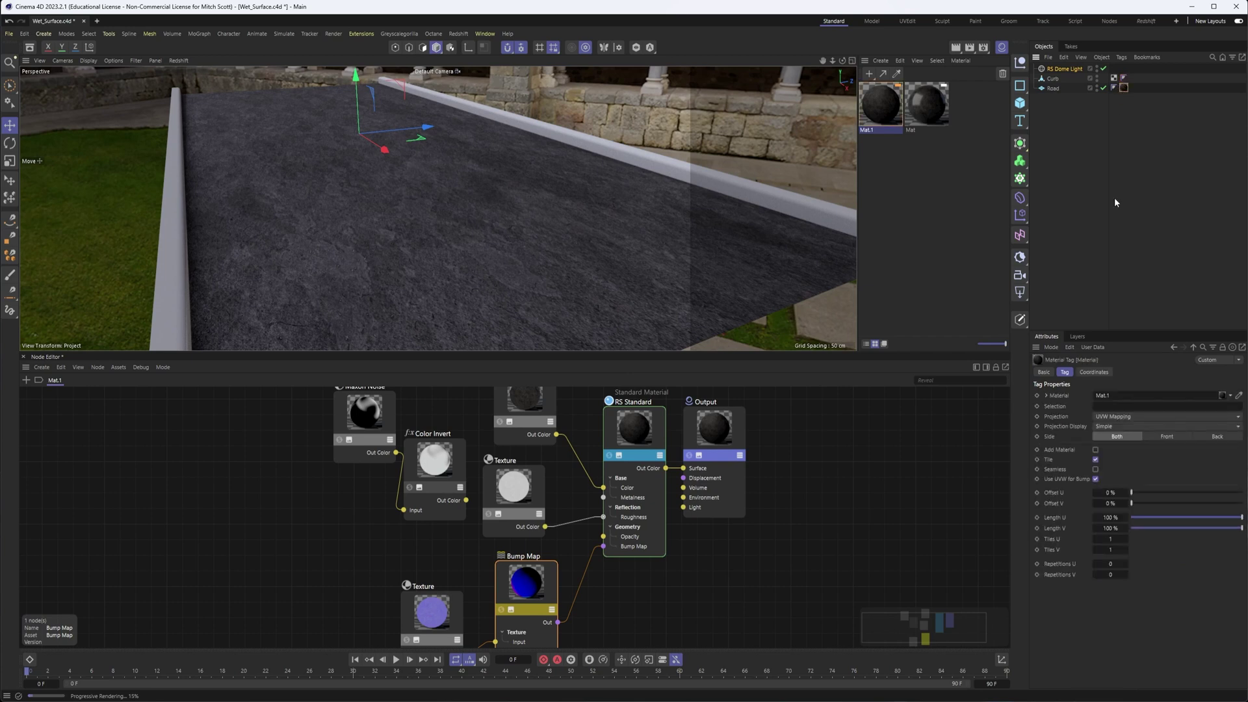
{"action": "left_click", "coordinate": [1114, 419]}
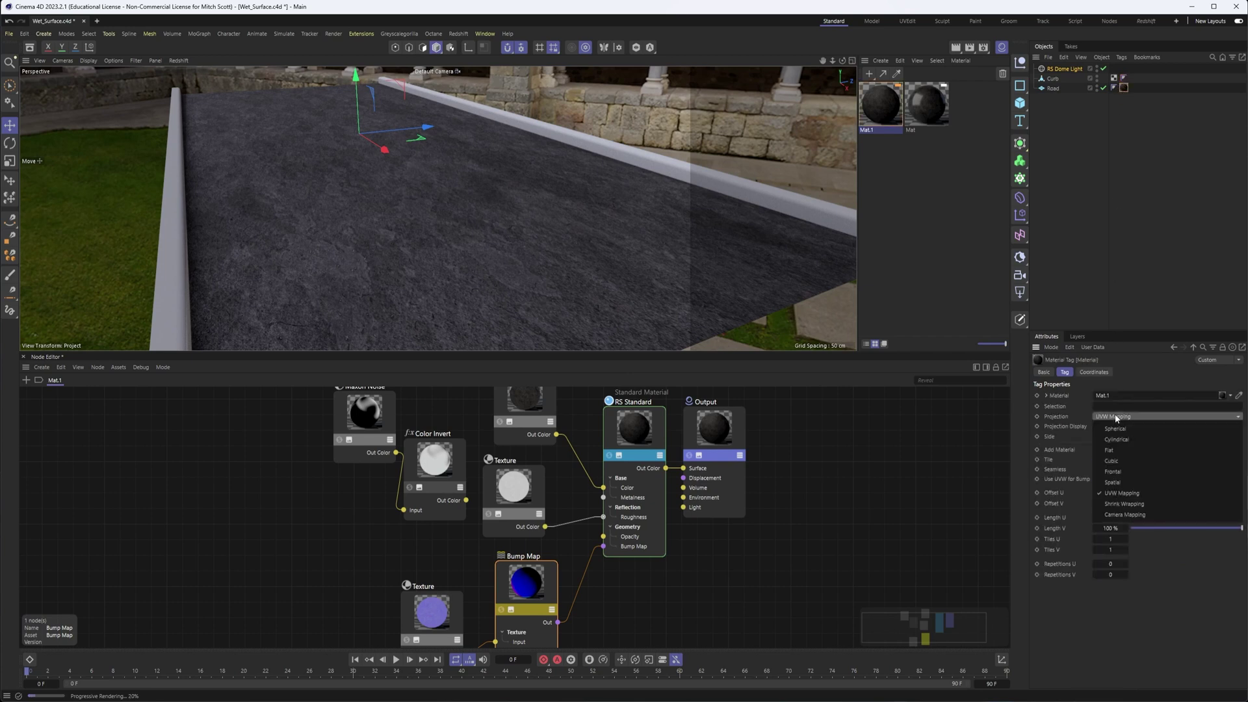
{"action": "left_click", "coordinate": [1122, 460]}
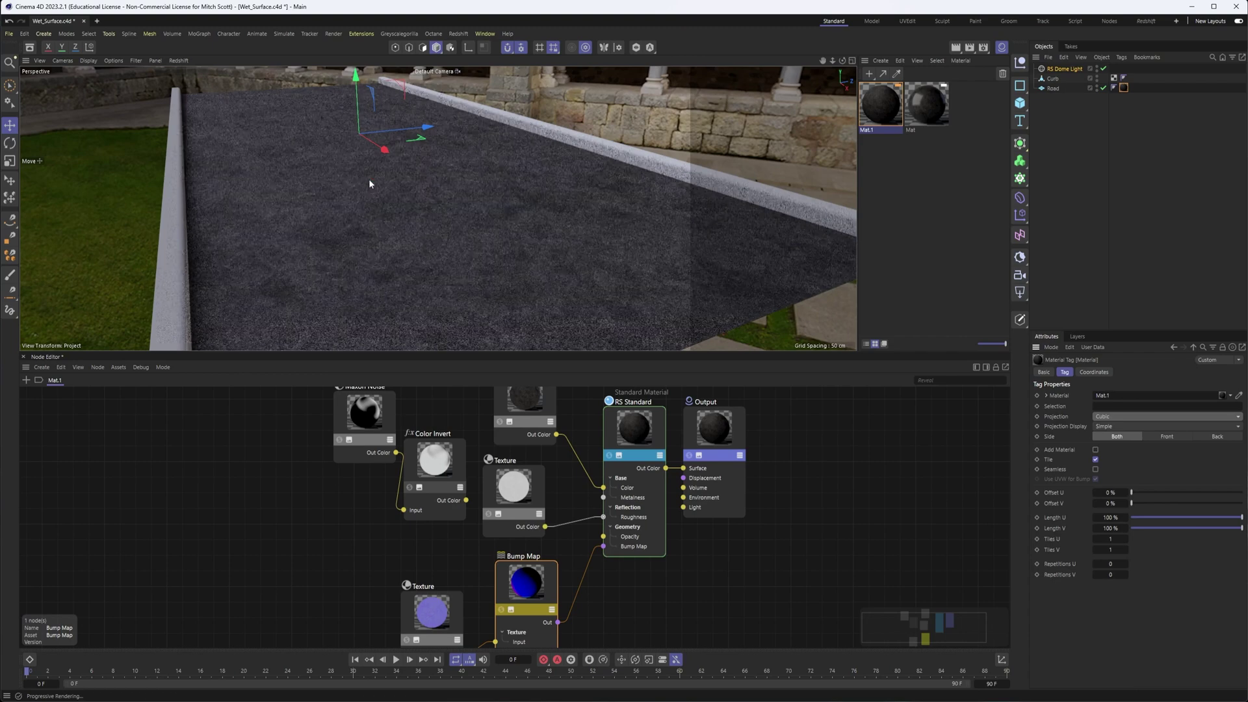
{"action": "left_click_drag", "start_coordinate": [446, 298], "coordinate": [415, 262], "text": "alt"}
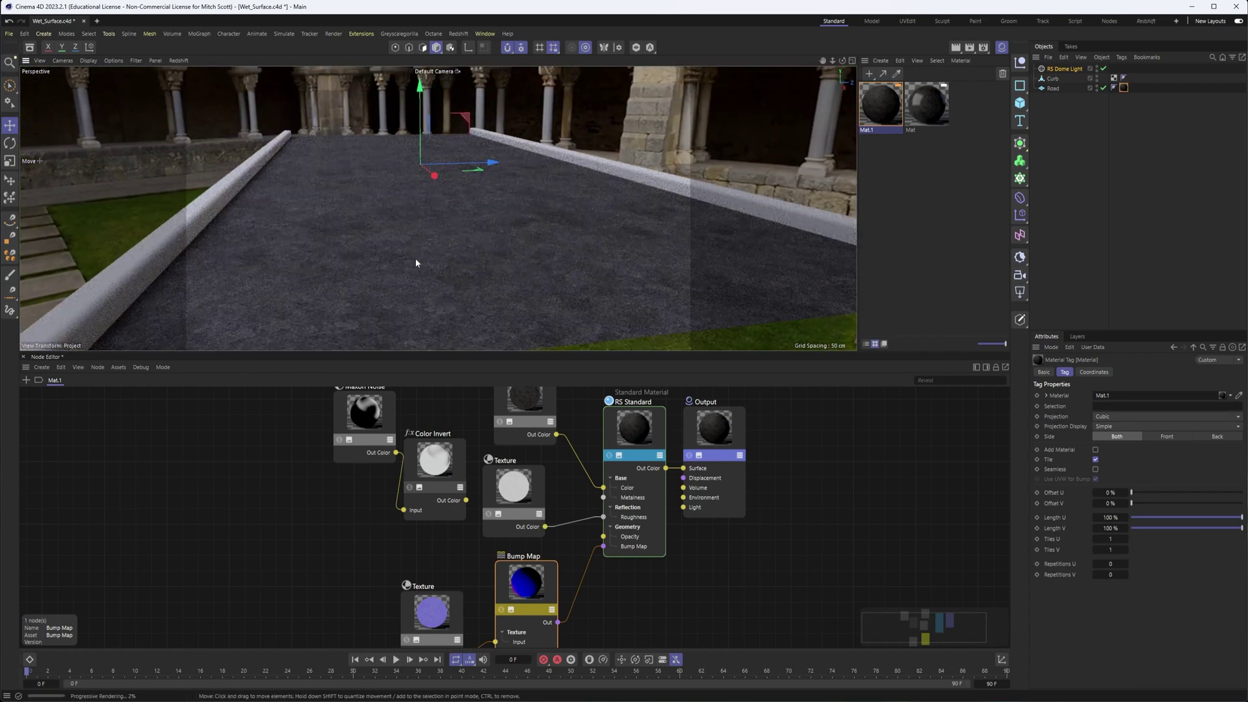
{"action": "left_click_drag", "start_coordinate": [488, 278], "coordinate": [403, 258], "text": "alt"}
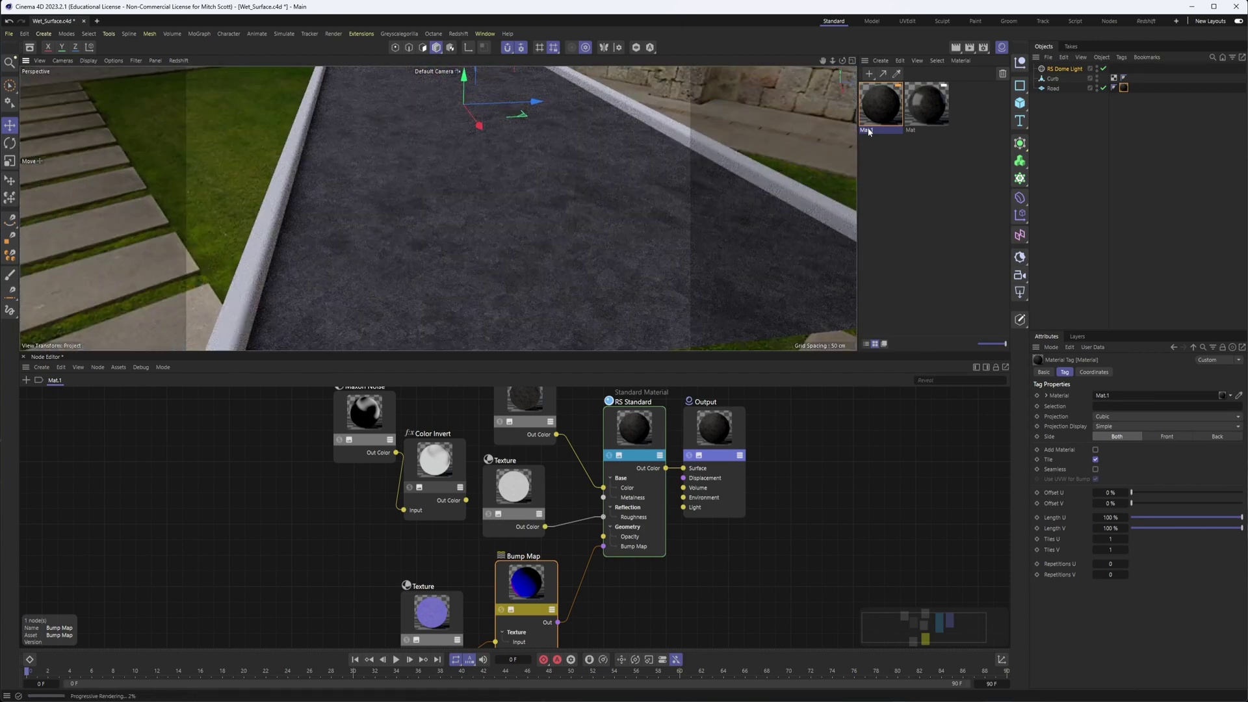
- Rename the road's asphalt material Mat.1 as Dry
{"action": "double_click", "coordinate": [867, 130]}
{"action": "type", "text": "Dry"}
{"action": "key", "text": "Return"}
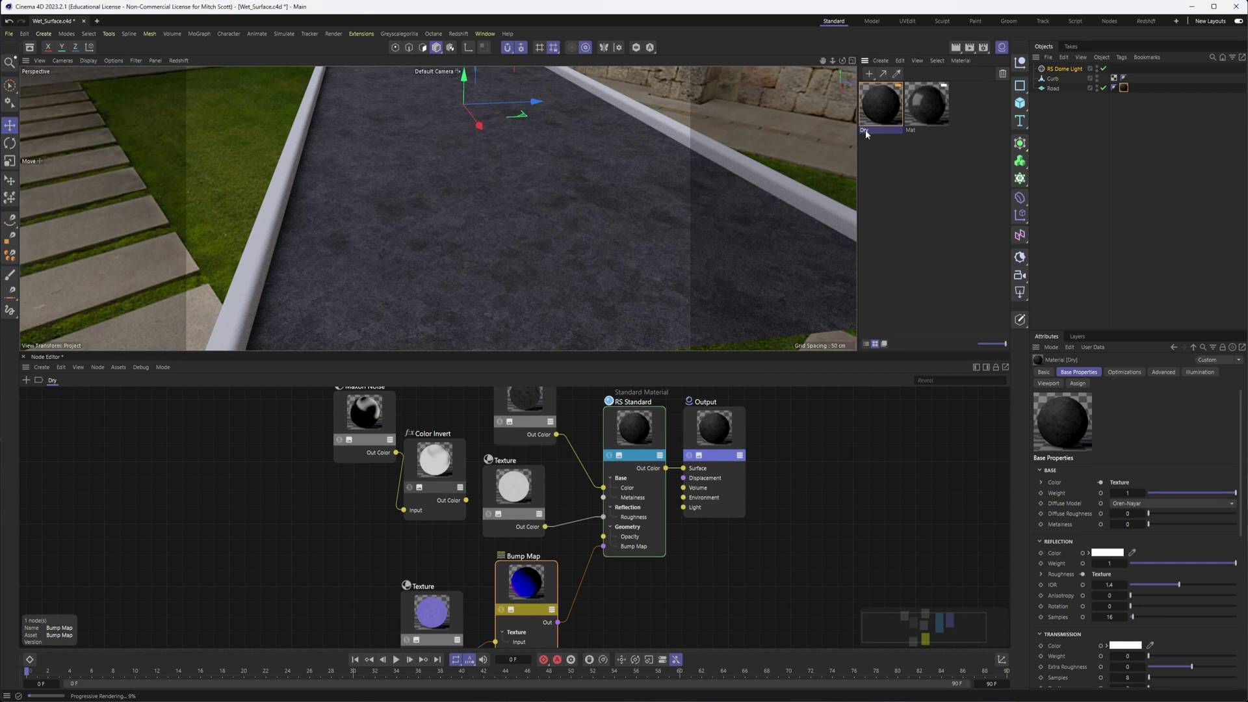
{"action": "left_click_drag", "start_coordinate": [882, 109], "coordinate": [917, 132], "text": "ctrl"}
{"action": "double_click", "coordinate": [915, 130]}
{"action": "key", "text": "Return"}
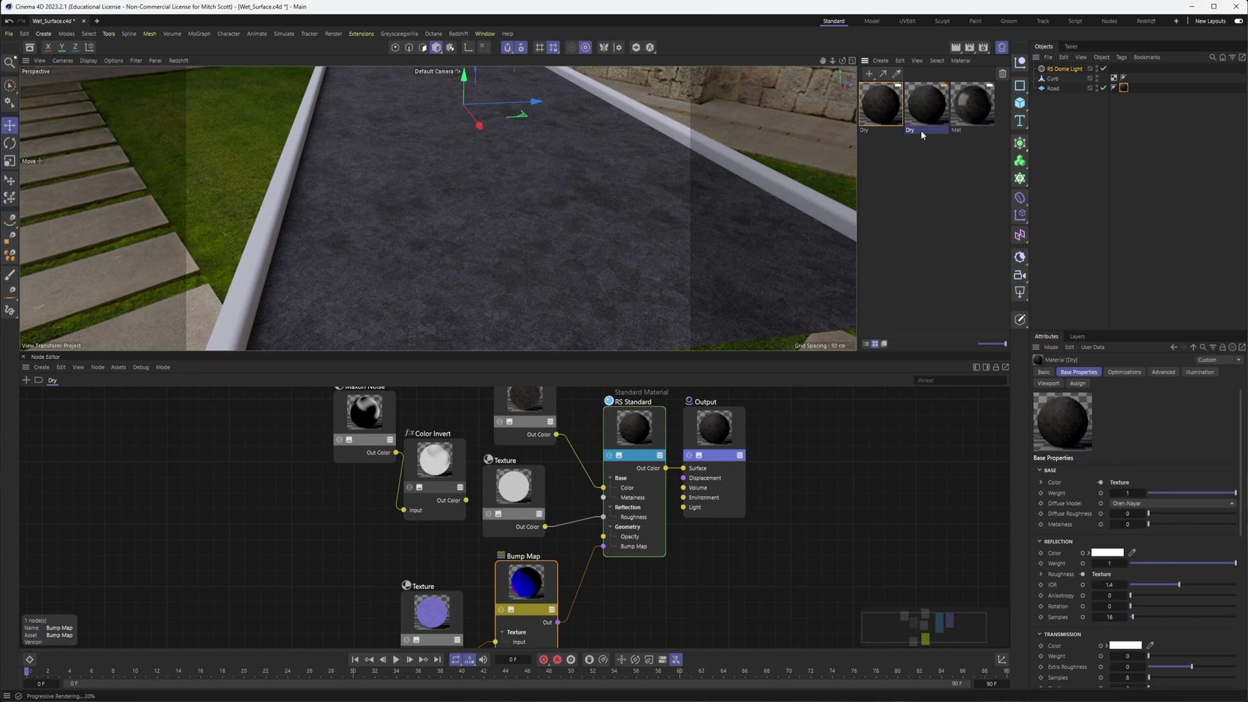
{"action": "key", "text": "Delete"}
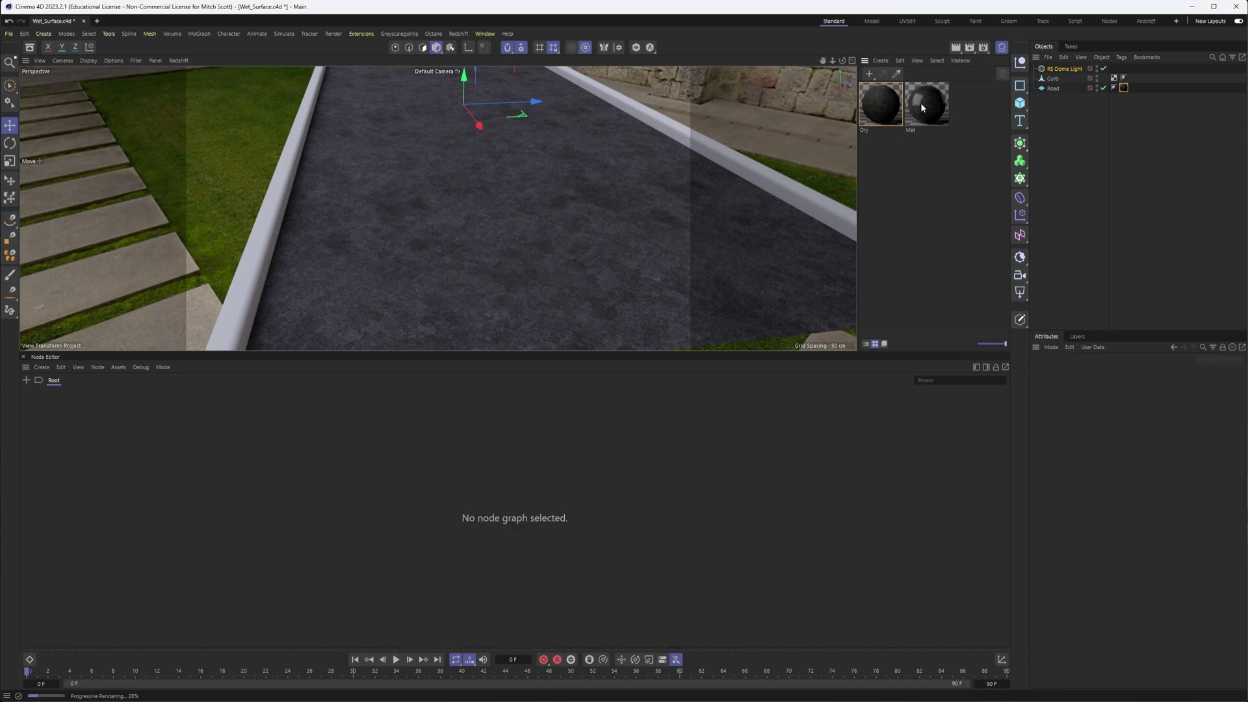
- Duplicate the Dry material and rename the copy as Wet
{"action": "left_click", "coordinate": [870, 111]}
{"action": "left_click_drag", "start_coordinate": [870, 110], "coordinate": [913, 127], "text": "ctrl"}
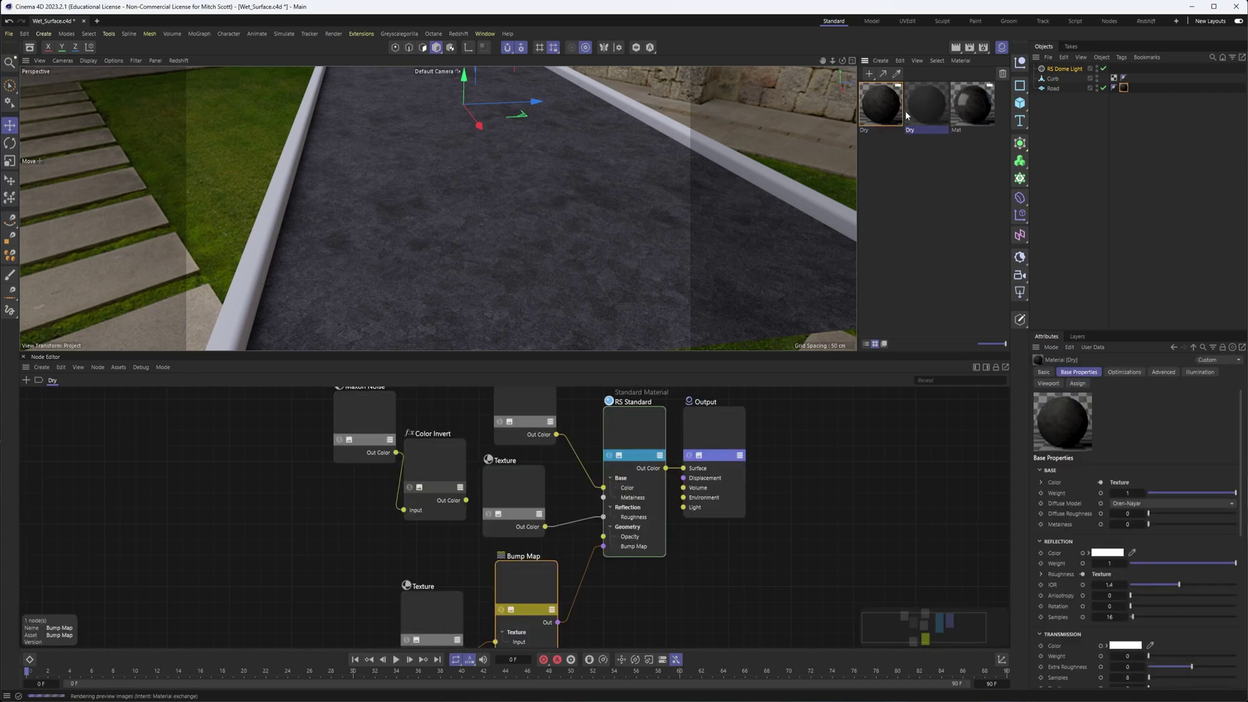
{"action": "double_click", "coordinate": [914, 129]}
{"action": "type", "text": "W"}
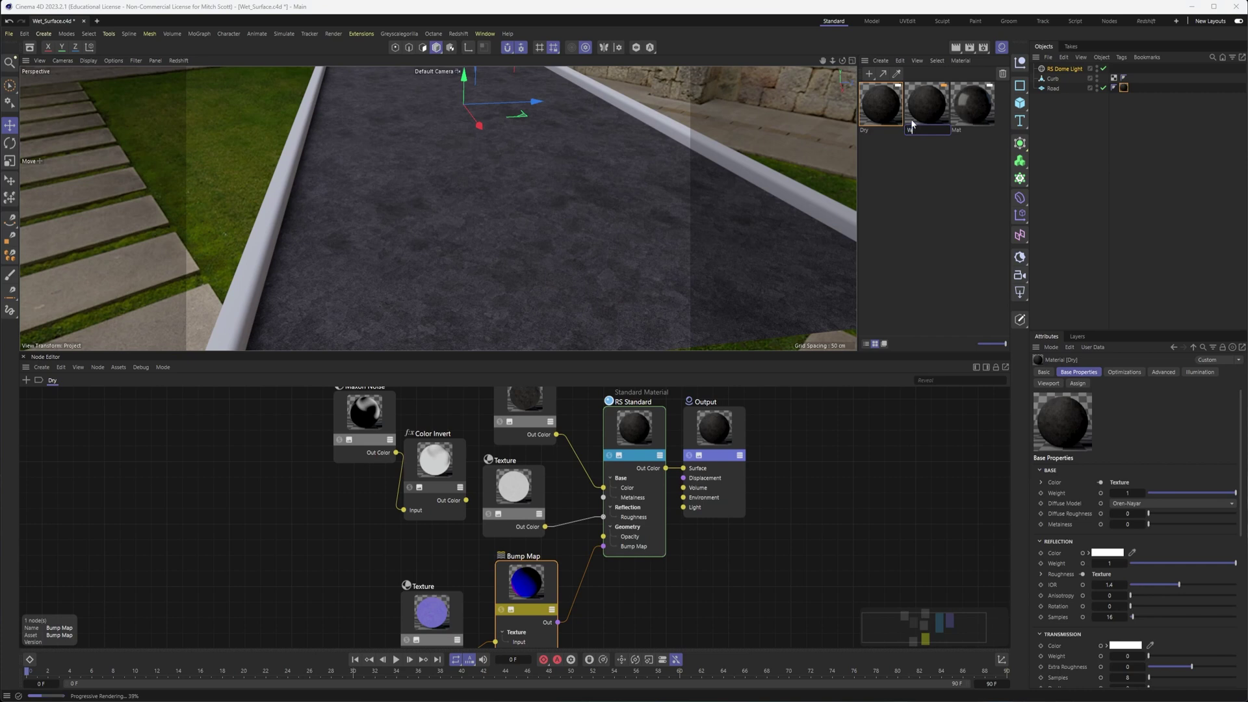
{"action": "type", "text": "et"}
{"action": "key", "text": "Return"}
- Add a Material Layer node to the Wet graph and connect its output to the Output node's Surface
{"action": "scroll", "coordinate": [571, 508], "scroll_direction": "down", "scroll_amount": 4}
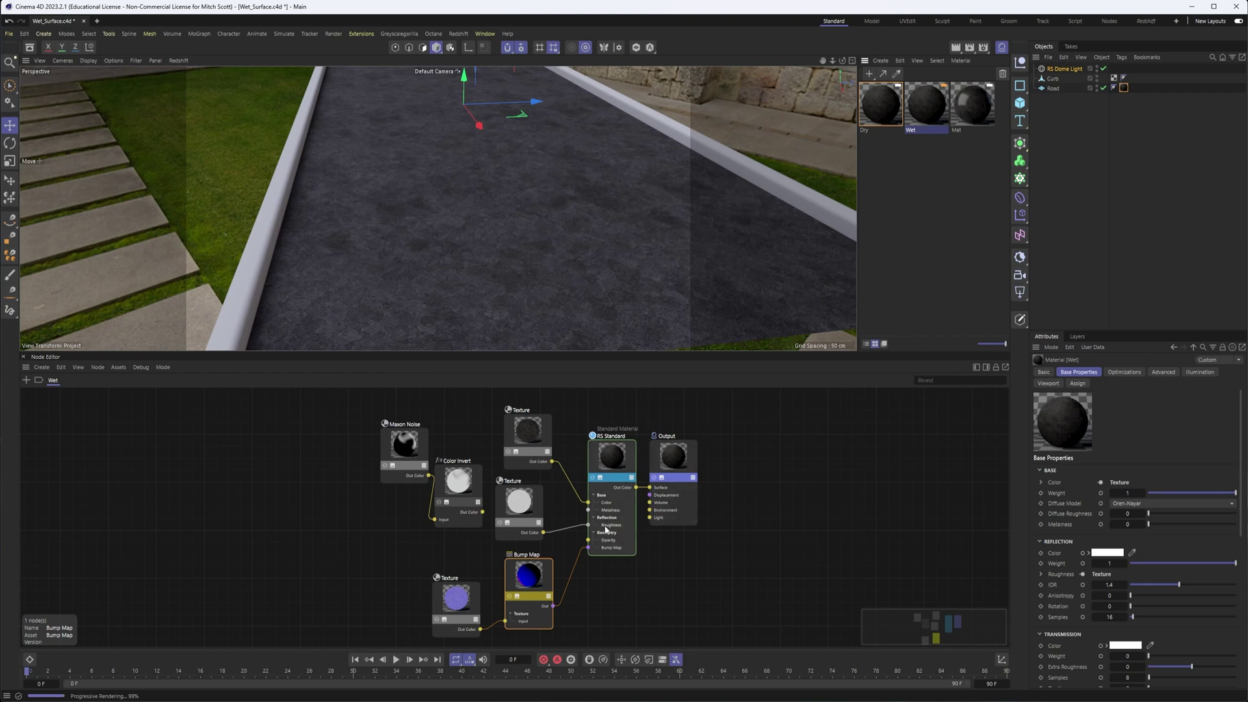
{"action": "middle_click_drag", "start_coordinate": [605, 535], "coordinate": [561, 525]}
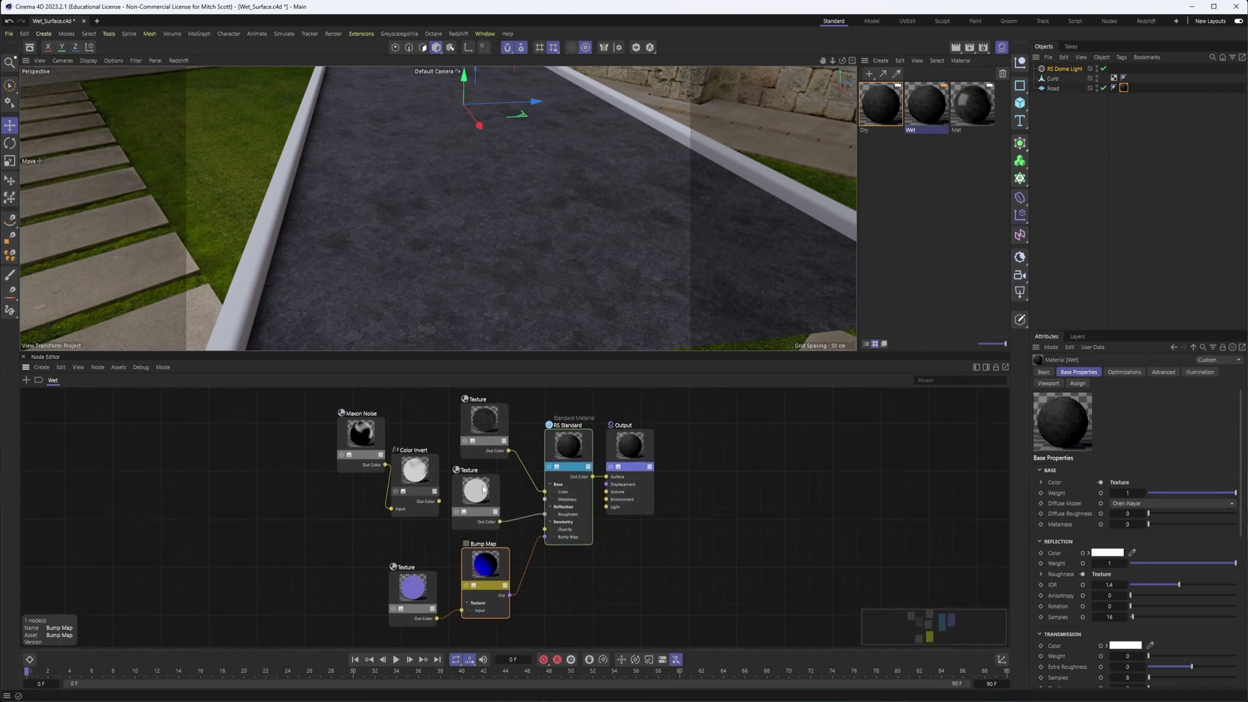
{"action": "left_click", "coordinate": [26, 383]}
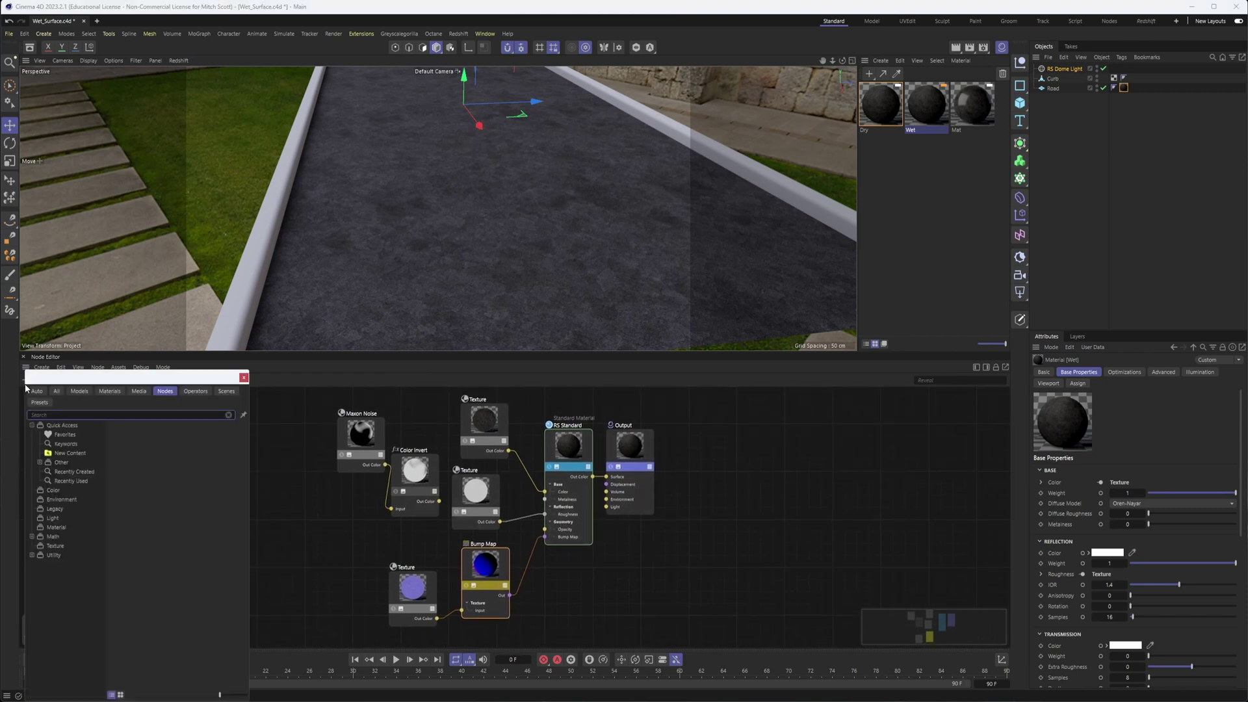
{"action": "type", "text": "mater"}
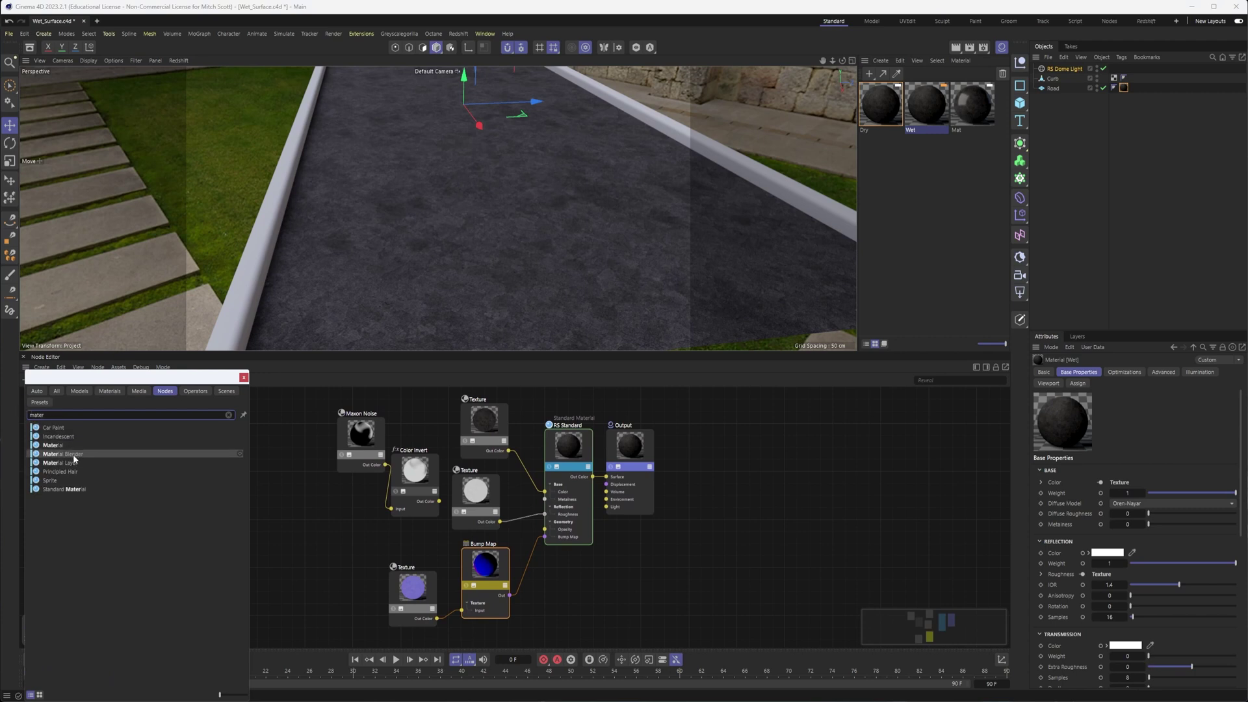
{"action": "left_click_drag", "start_coordinate": [59, 462], "coordinate": [608, 549]}
{"action": "left_click_drag", "start_coordinate": [630, 446], "coordinate": [690, 417]}
{"action": "left_click_drag", "start_coordinate": [601, 535], "coordinate": [623, 508]}
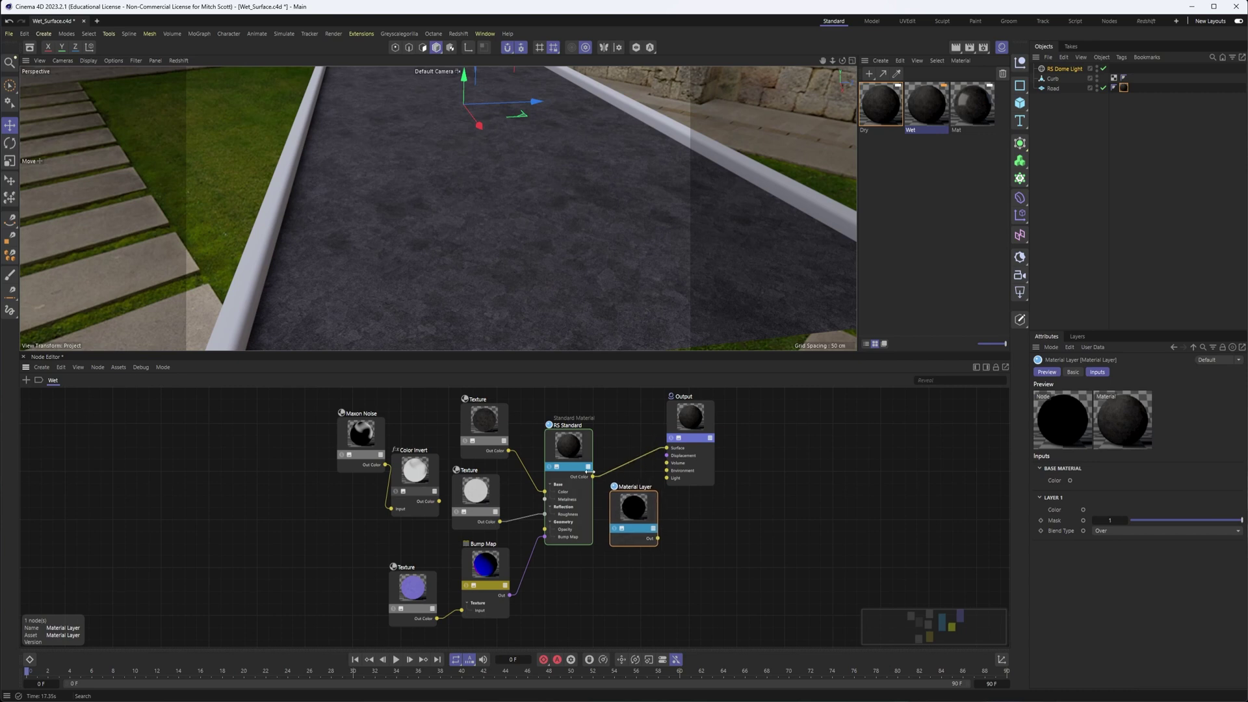
{"action": "left_click_drag", "start_coordinate": [659, 540], "coordinate": [667, 448]}
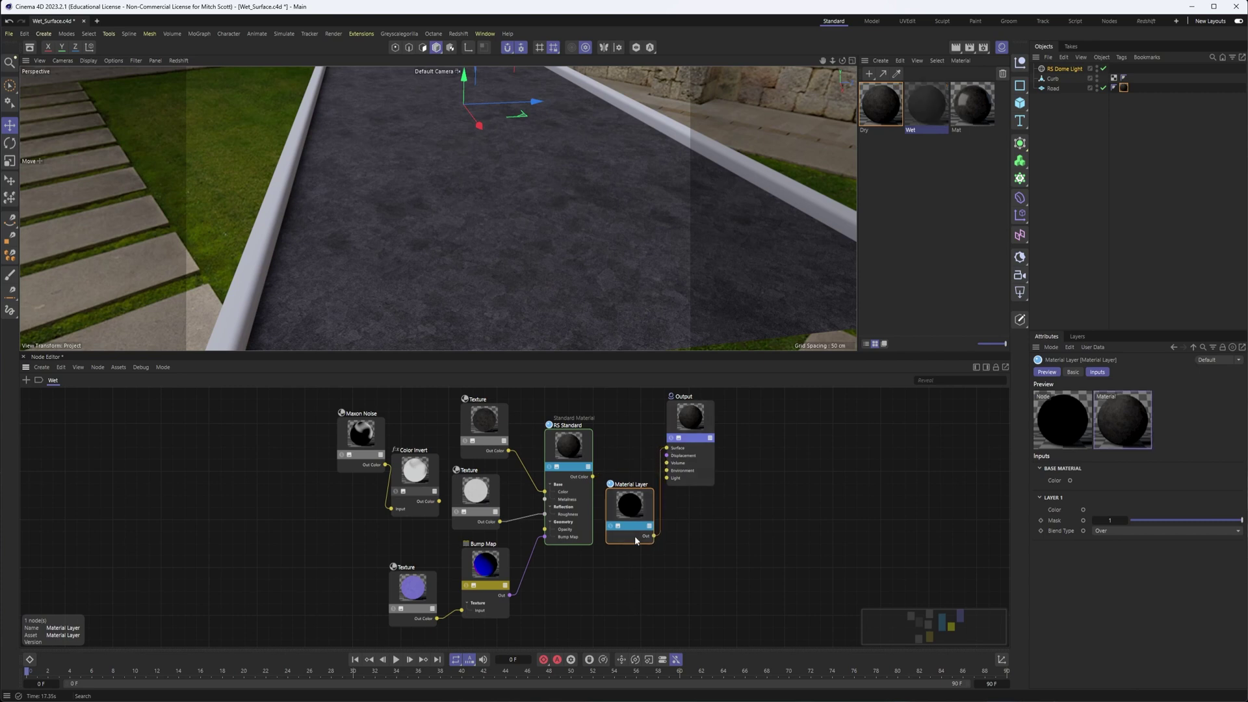
- Connect RS Standard to the Material Layer's Base Material color and arrange the nodes neatly between RS Standard and Output
{"action": "left_click_drag", "start_coordinate": [630, 507], "coordinate": [629, 482]}
{"action": "left_click_drag", "start_coordinate": [569, 445], "coordinate": [607, 479]}
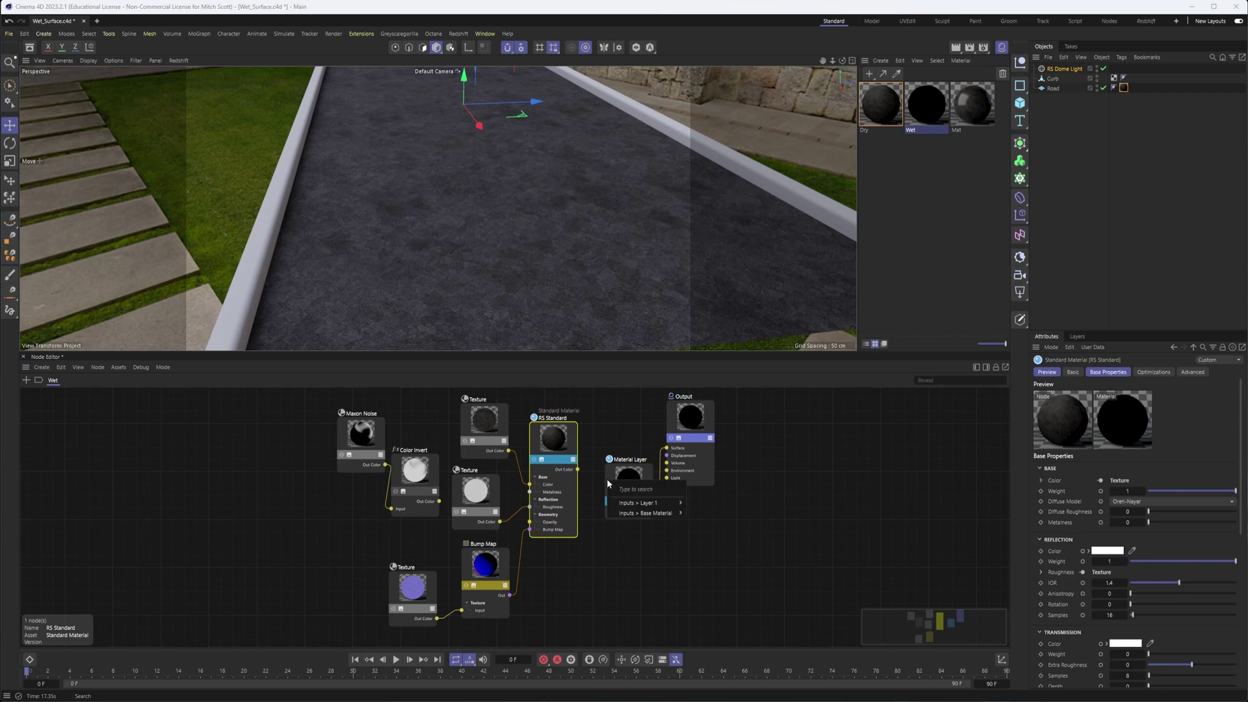
{"action": "mouse_move", "coordinate": [644, 509]}
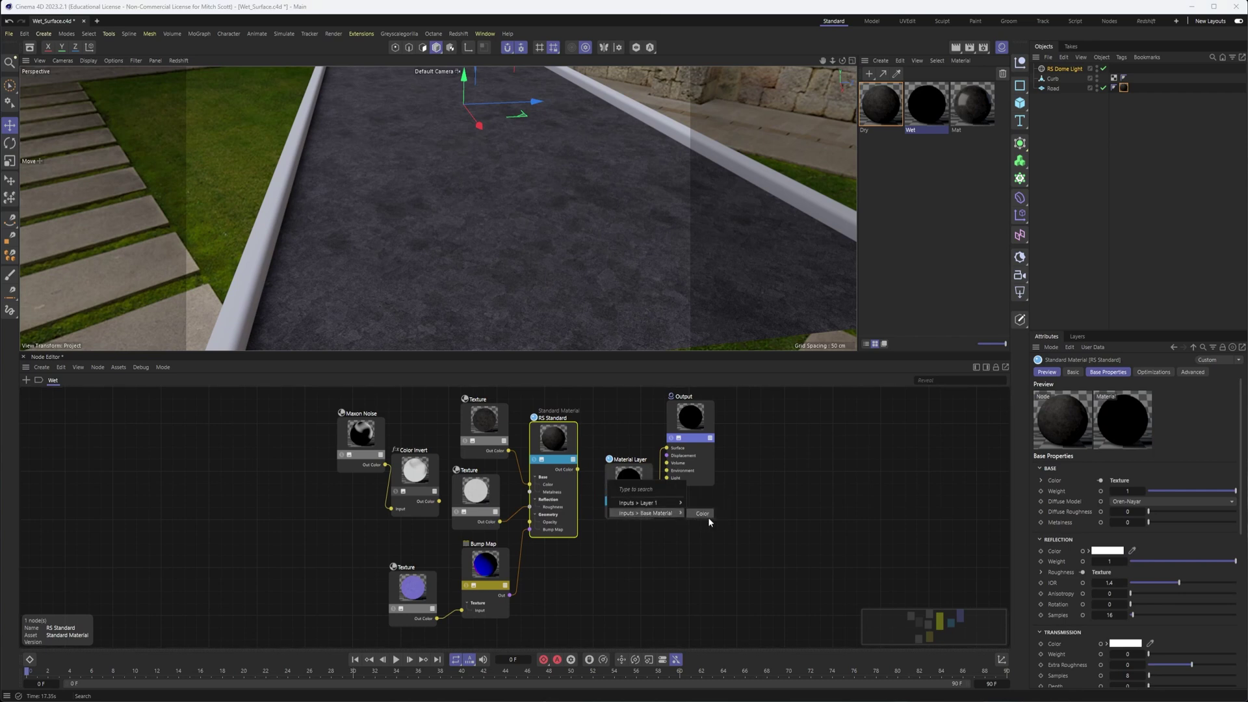
{"action": "left_click", "coordinate": [703, 513]}
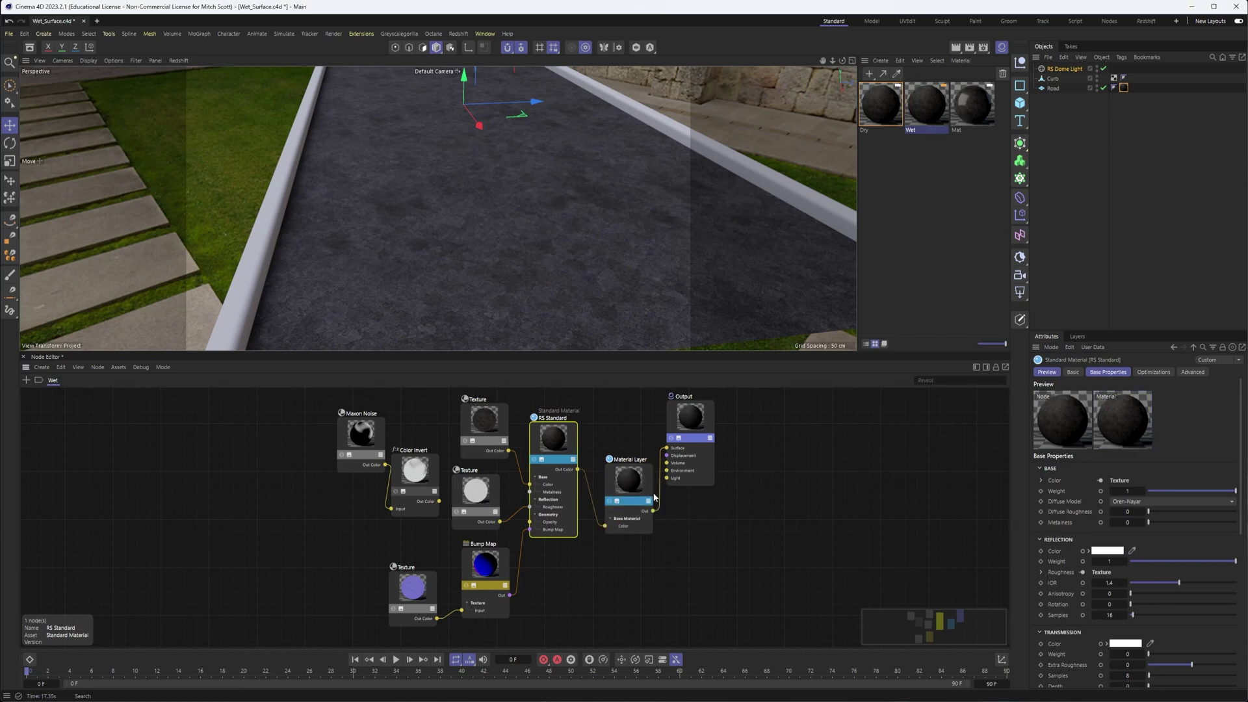
{"action": "left_click_drag", "start_coordinate": [637, 473], "coordinate": [622, 466]}
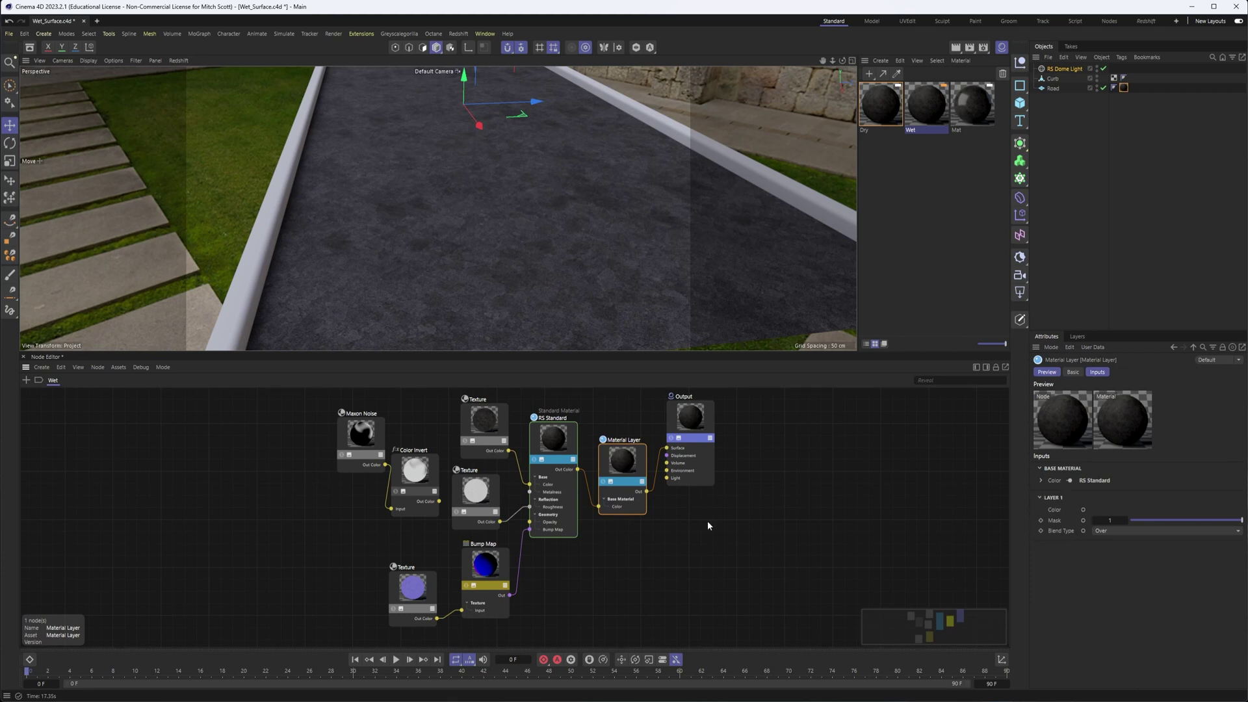
- Duplicate the RS Standard node with its three Texture nodes and Bump Map, placing the copies below the originals
{"action": "scroll", "coordinate": [647, 527], "scroll_direction": "down", "scroll_amount": 4}
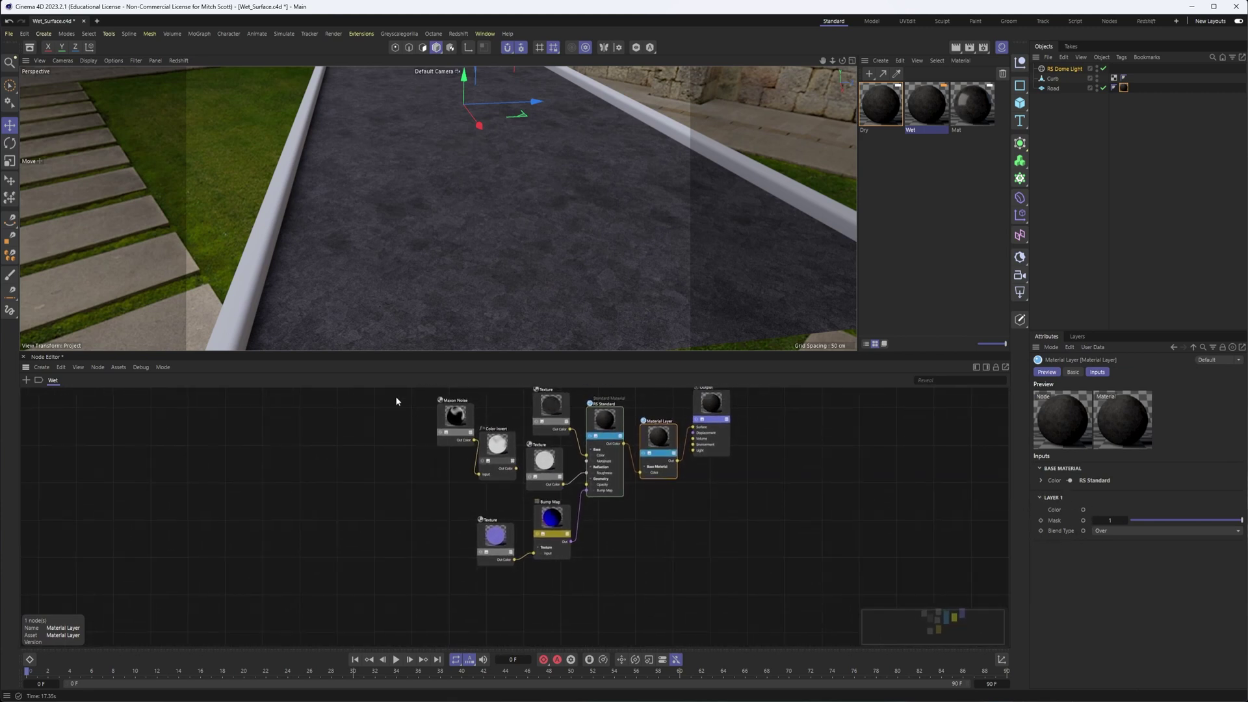
{"action": "left_click_drag", "start_coordinate": [396, 397], "coordinate": [435, 437]}
{"action": "left_click", "coordinate": [549, 410]}
{"action": "left_click", "coordinate": [545, 462], "text": "shift"}
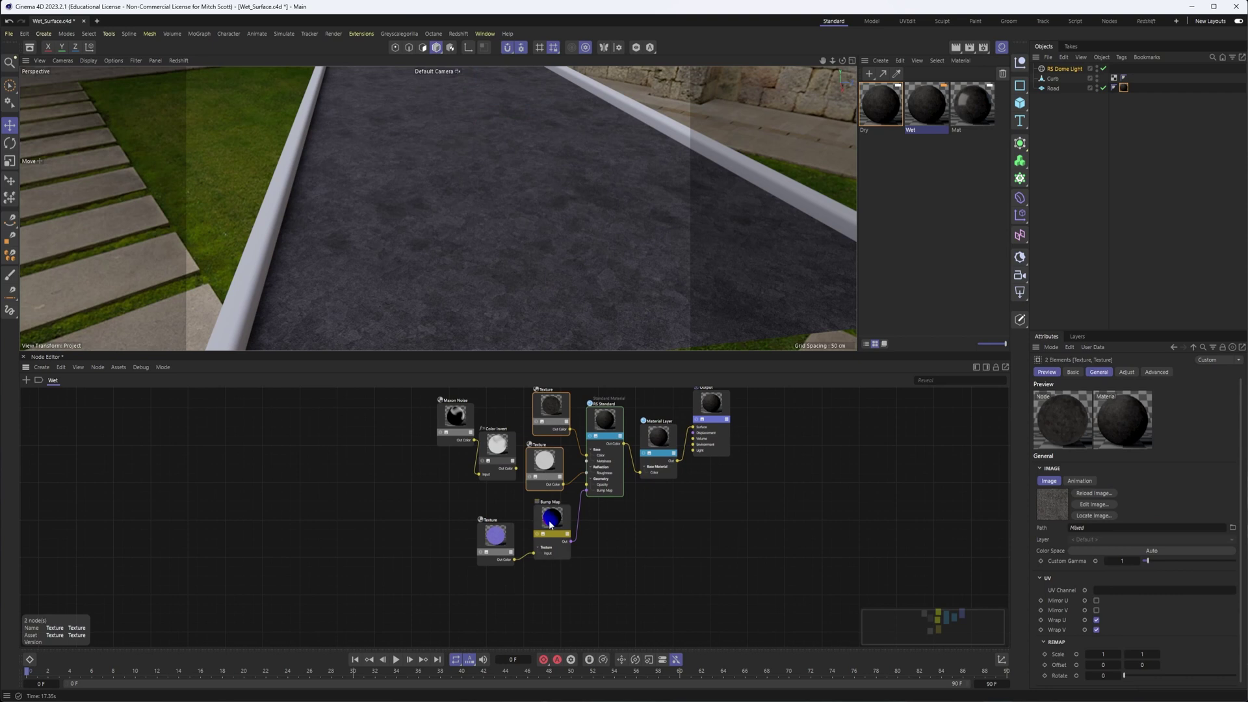
{"action": "left_click", "coordinate": [550, 525], "text": "shift"}
{"action": "left_click", "coordinate": [495, 534], "text": "shift"}
{"action": "left_click", "coordinate": [601, 425], "text": "shift"}
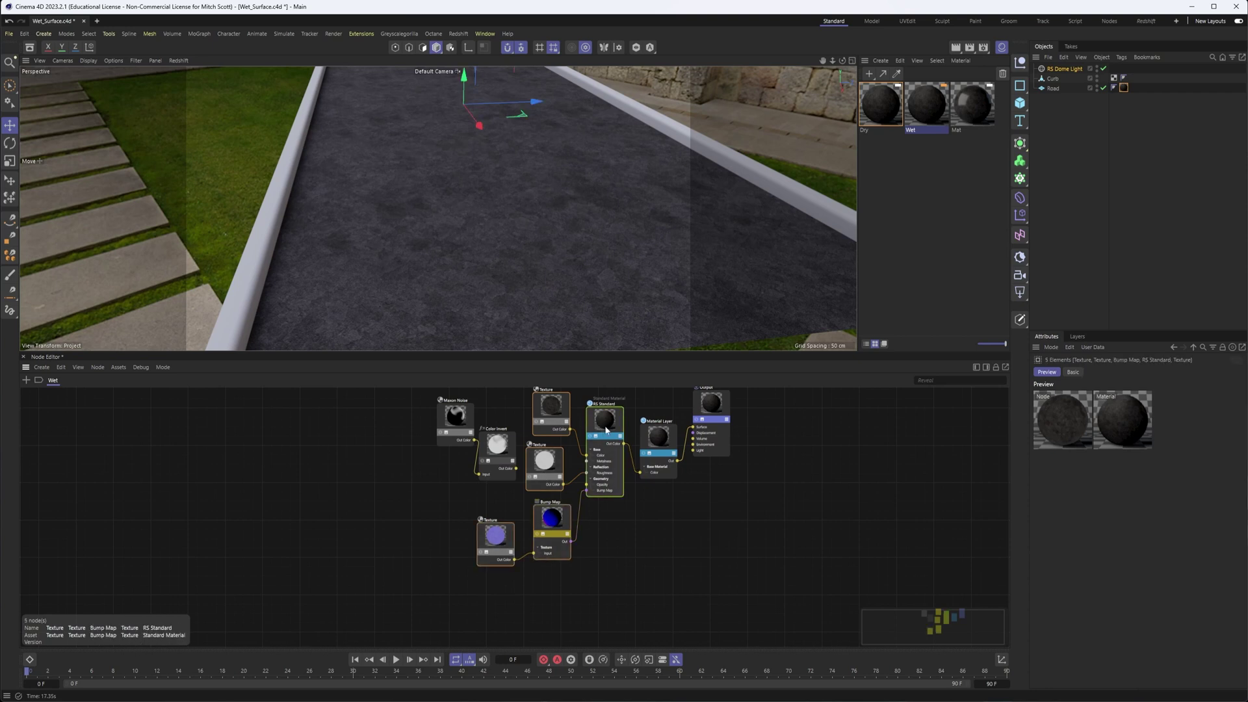
{"action": "left_click_drag", "start_coordinate": [606, 429], "coordinate": [603, 613], "text": "ctrl"}
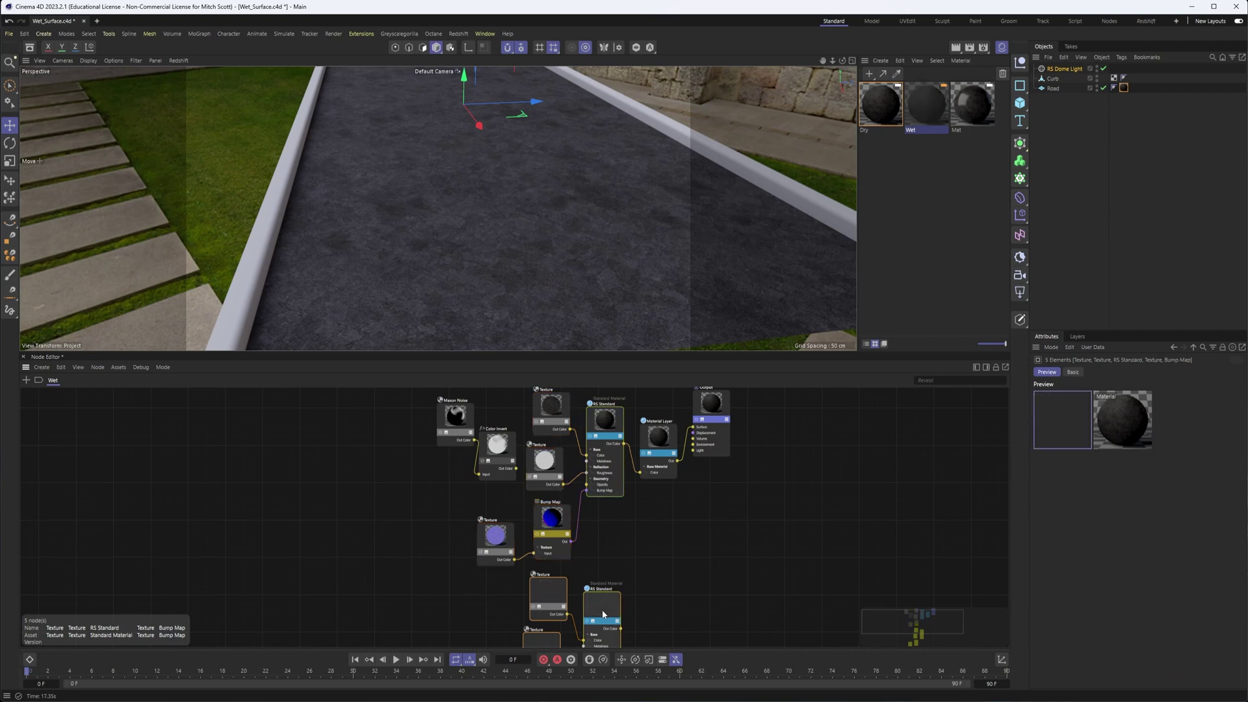
- Reposition the duplicated RS Standard and remove its Bump Map and roughness Texture connections, keeping only the color Texture connected
{"action": "middle_click_drag", "start_coordinate": [621, 567], "coordinate": [548, 528]}
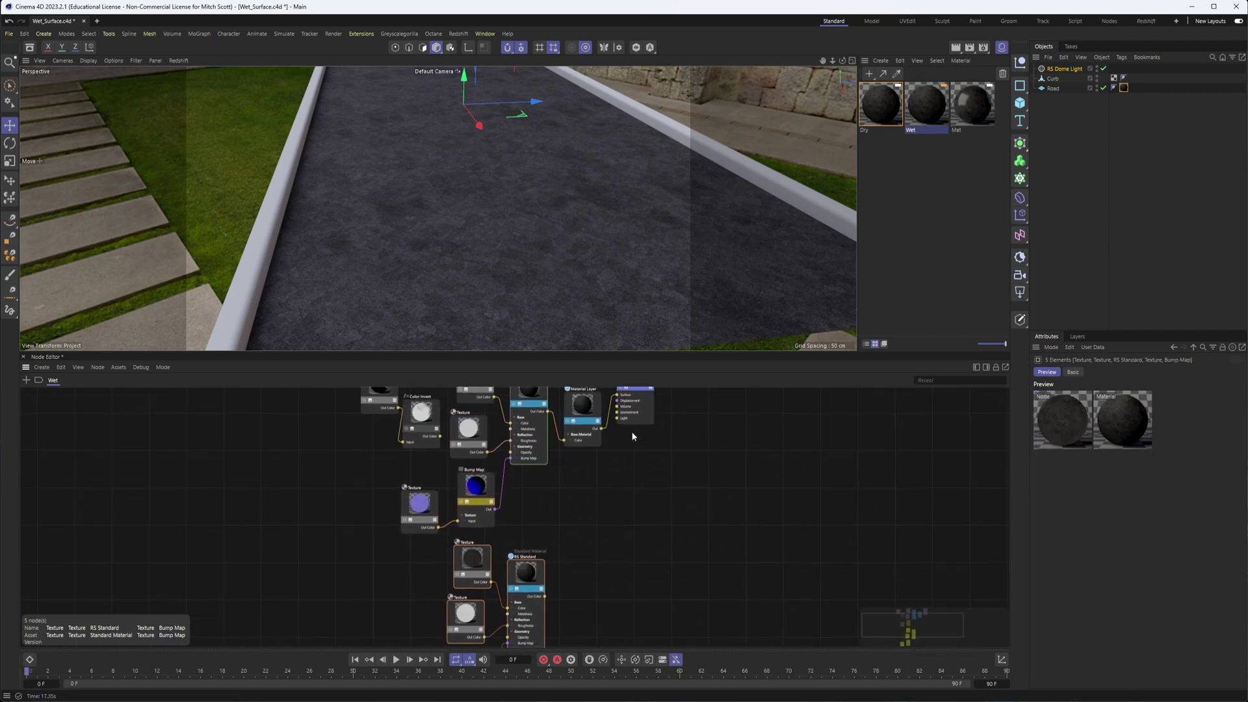
{"action": "middle_click_drag", "start_coordinate": [624, 434], "coordinate": [627, 466]}
{"action": "scroll", "coordinate": [626, 466], "scroll_direction": "down", "scroll_amount": 1}
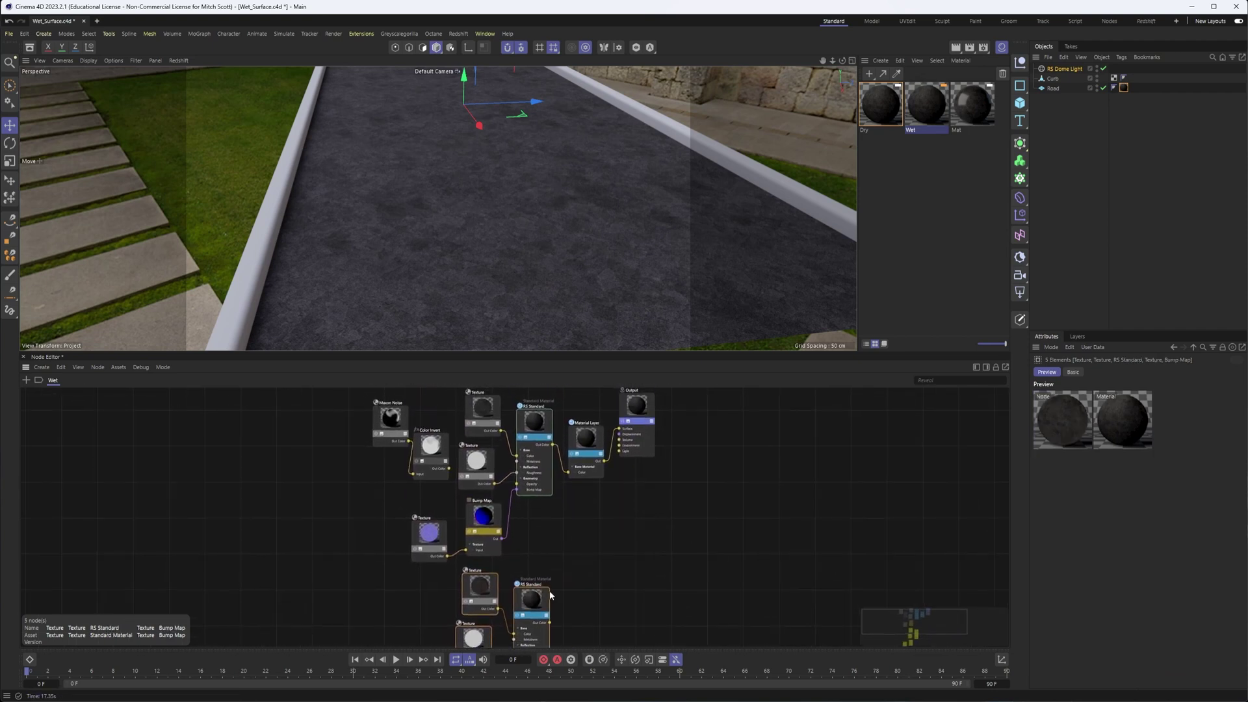
{"action": "left_click", "coordinate": [537, 606]}
{"action": "left_click_drag", "start_coordinate": [528, 607], "coordinate": [546, 564]}
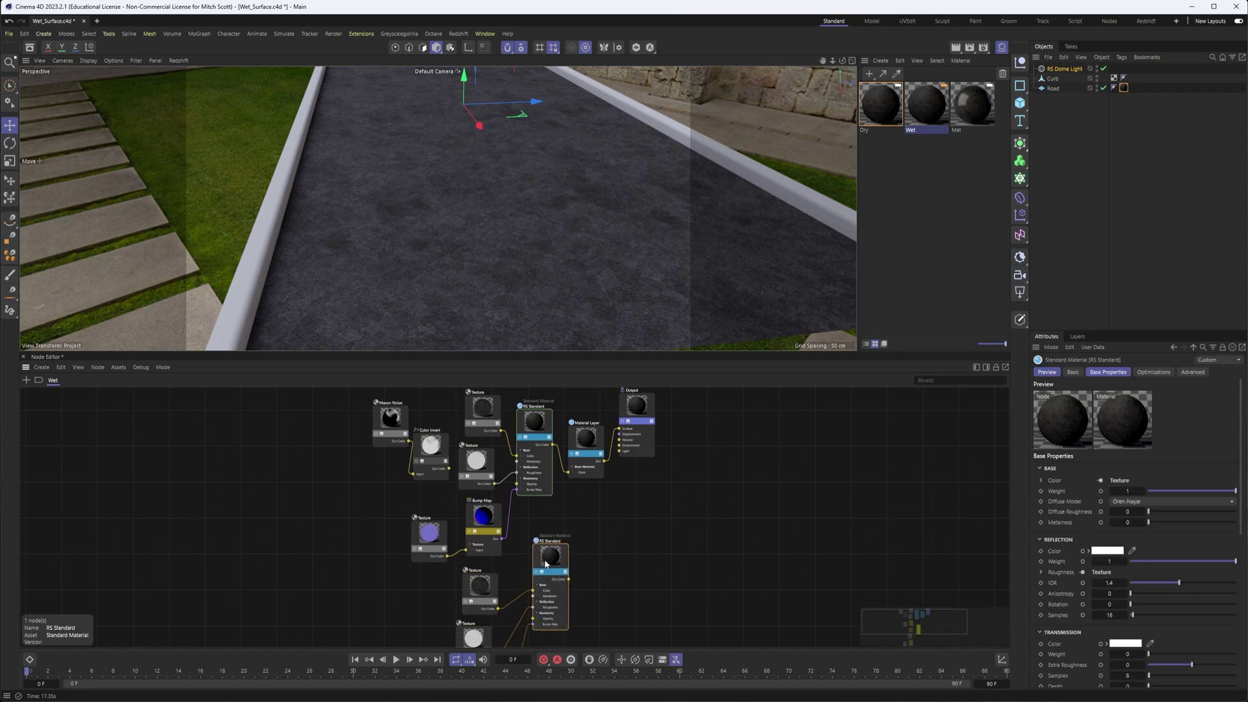
{"action": "middle_click_drag", "start_coordinate": [605, 601], "coordinate": [626, 513]}
{"action": "middle_click_drag", "start_coordinate": [507, 612], "coordinate": [516, 579]}
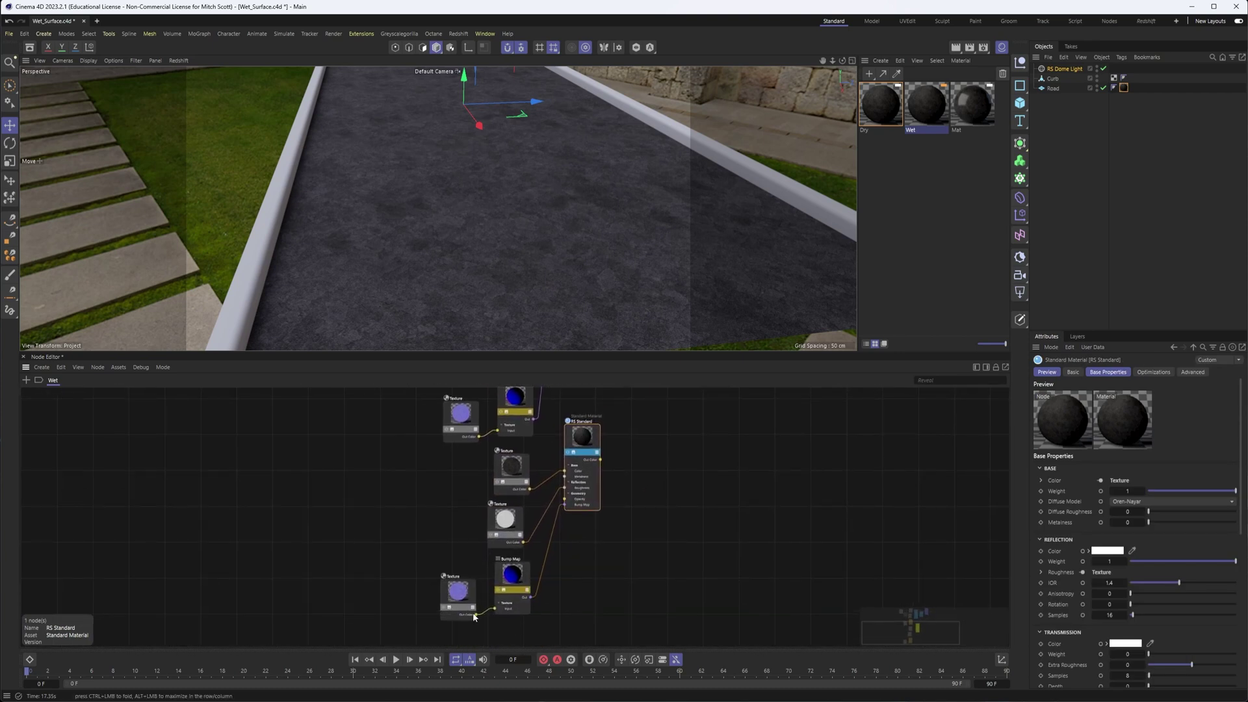
{"action": "left_click", "coordinate": [539, 559]}
{"action": "key", "text": "Delete"}
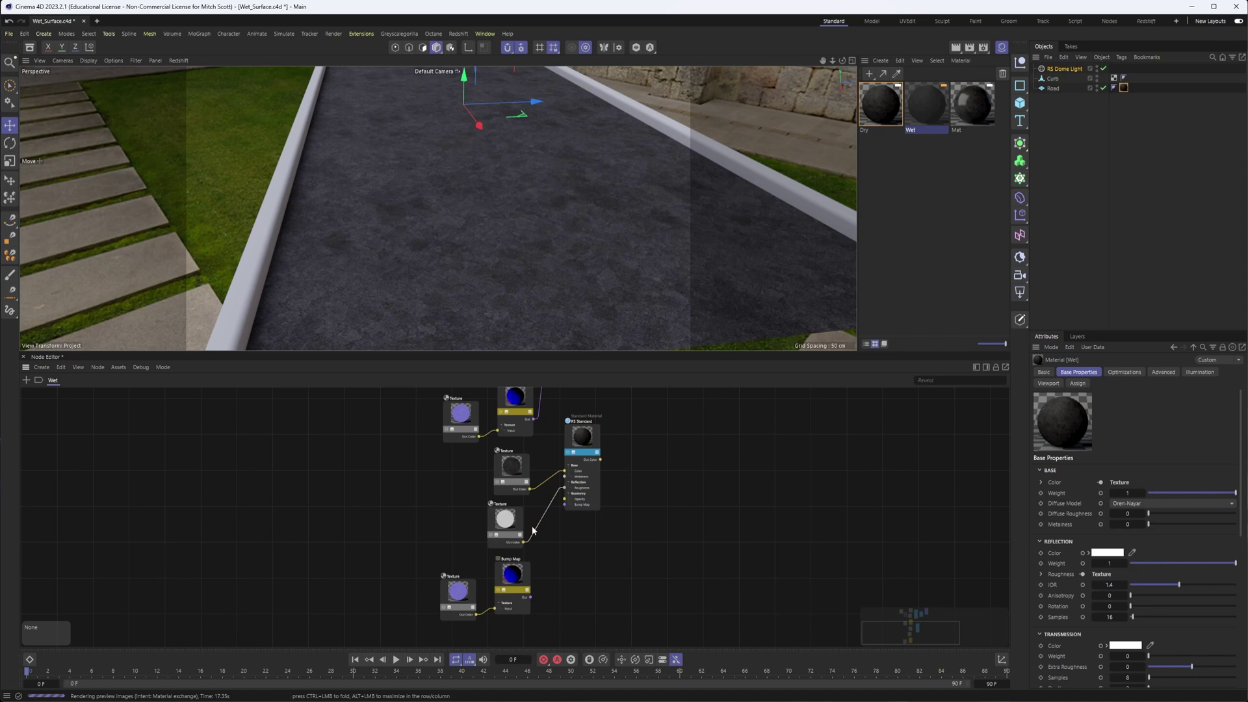
{"action": "key", "text": "Delete"}
- Set the reflection IOR of the duplicated RS Standard to 3
{"action": "scroll", "coordinate": [533, 510], "scroll_direction": "up", "scroll_amount": 2}
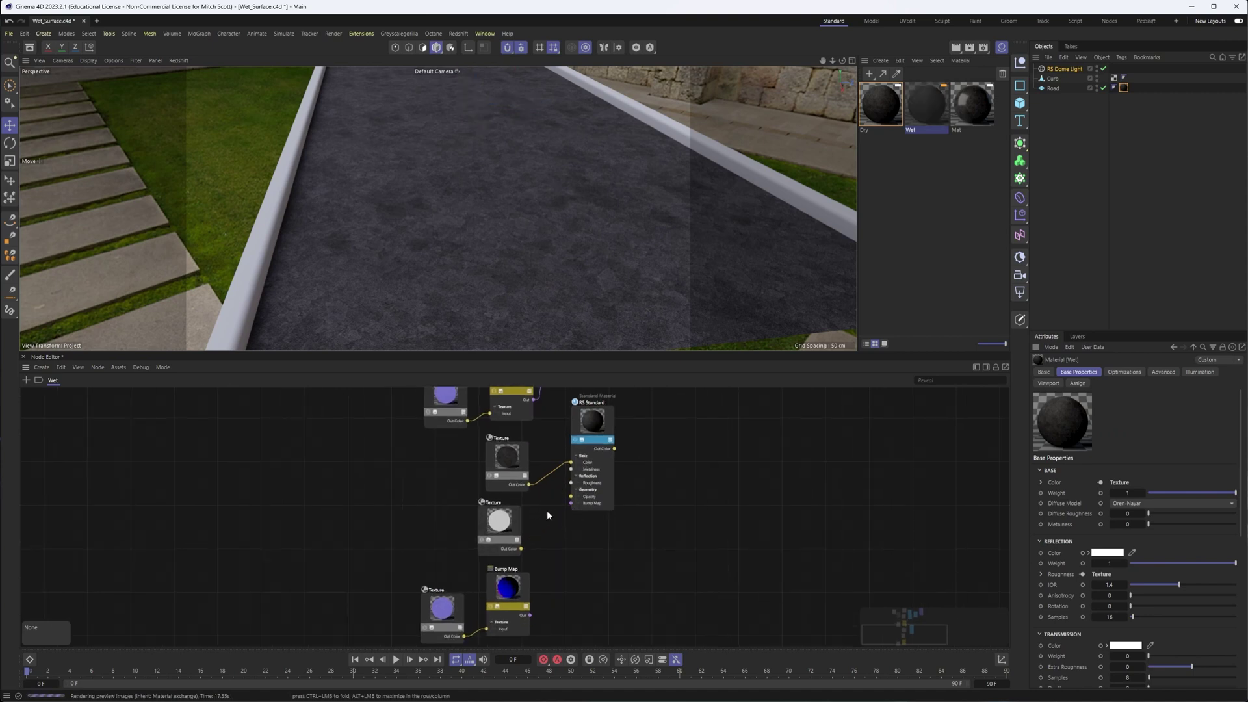
{"action": "middle_click_drag", "start_coordinate": [548, 510], "coordinate": [532, 612]}
{"action": "left_click", "coordinate": [492, 560]}
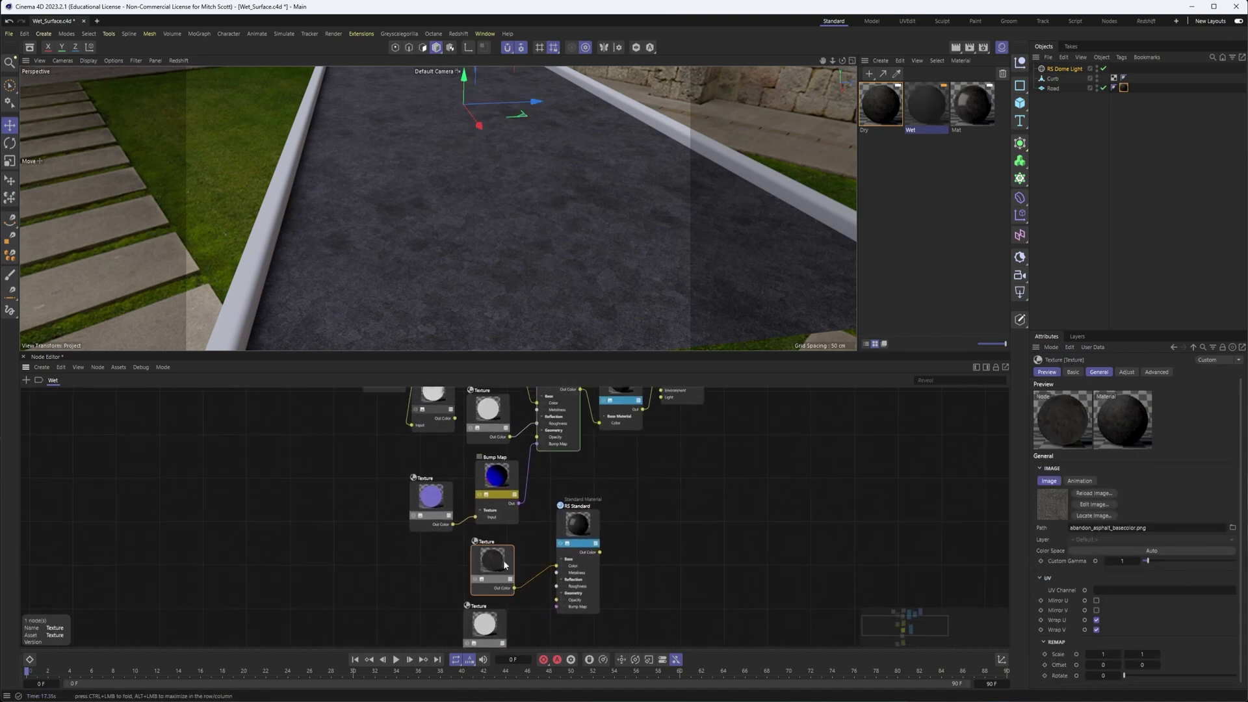
{"action": "left_click", "coordinate": [574, 532]}
{"action": "right_click_drag", "start_coordinate": [599, 536], "coordinate": [629, 533], "text": "alt"}
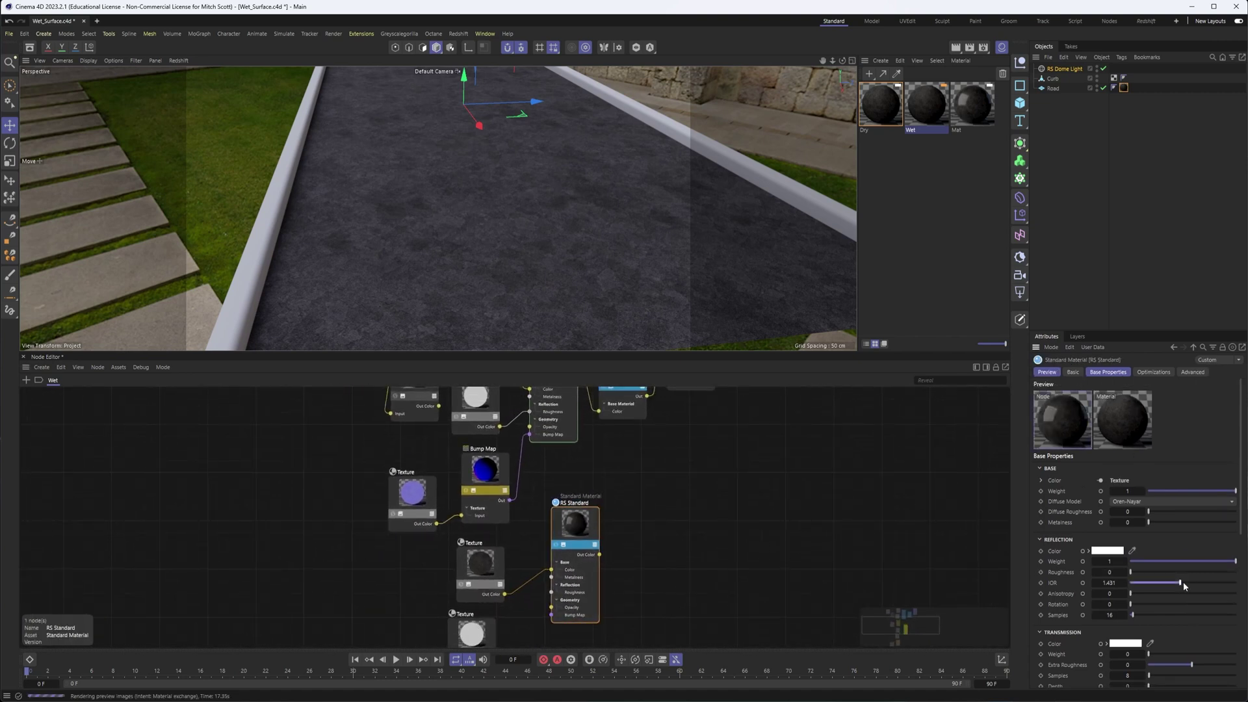
{"action": "left_click_drag", "start_coordinate": [1183, 583], "coordinate": [1217, 585]}
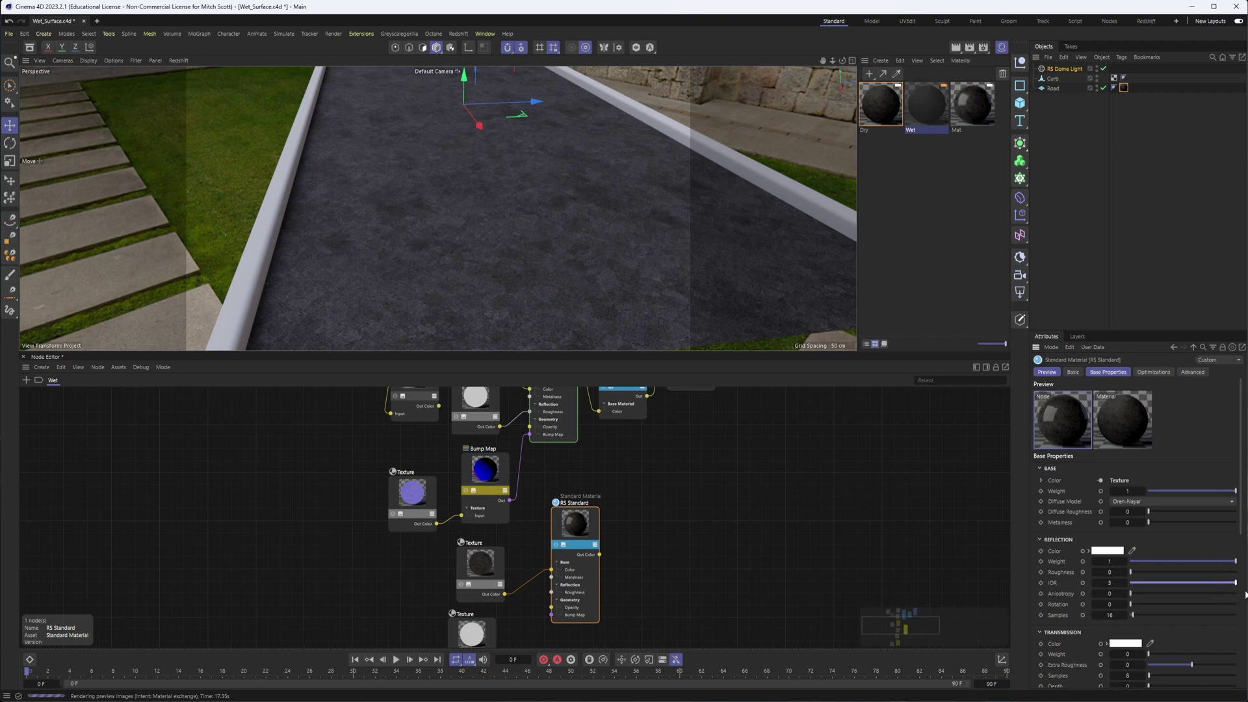
{"action": "middle_click_drag", "start_coordinate": [644, 459], "coordinate": [659, 508]}
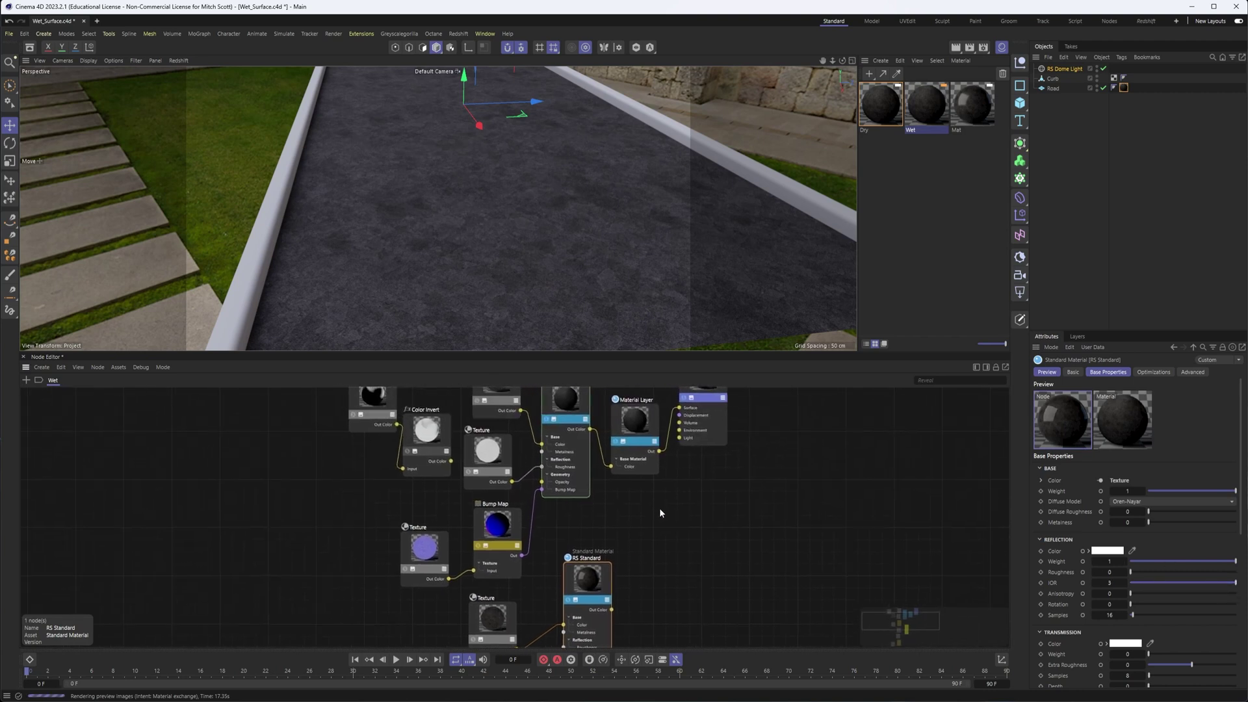
- Spread out Output and Material Layer and connect the duplicated RS Standard to the Material Layer's Layer 1 Color
{"action": "left_click_drag", "start_coordinate": [710, 394], "coordinate": [795, 420]}
{"action": "left_click_drag", "start_coordinate": [641, 419], "coordinate": [669, 442]}
{"action": "left_click_drag", "start_coordinate": [613, 598], "coordinate": [653, 445]}
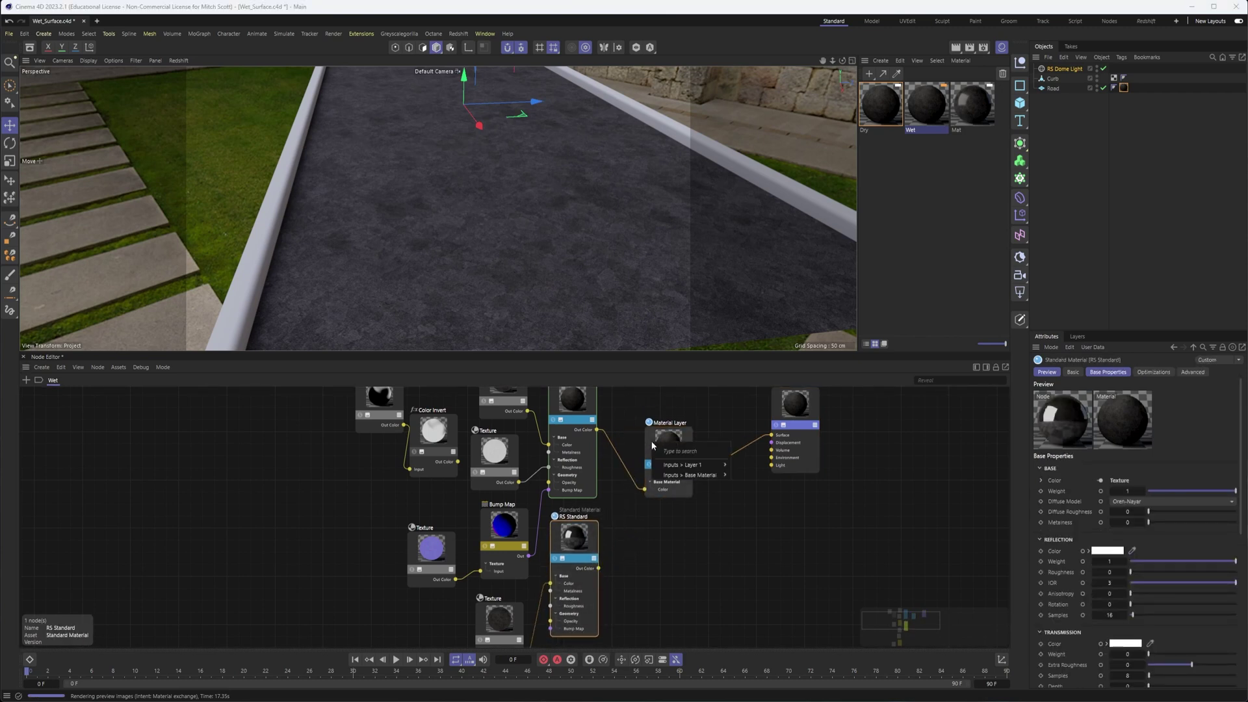
{"action": "mouse_move", "coordinate": [681, 467]}
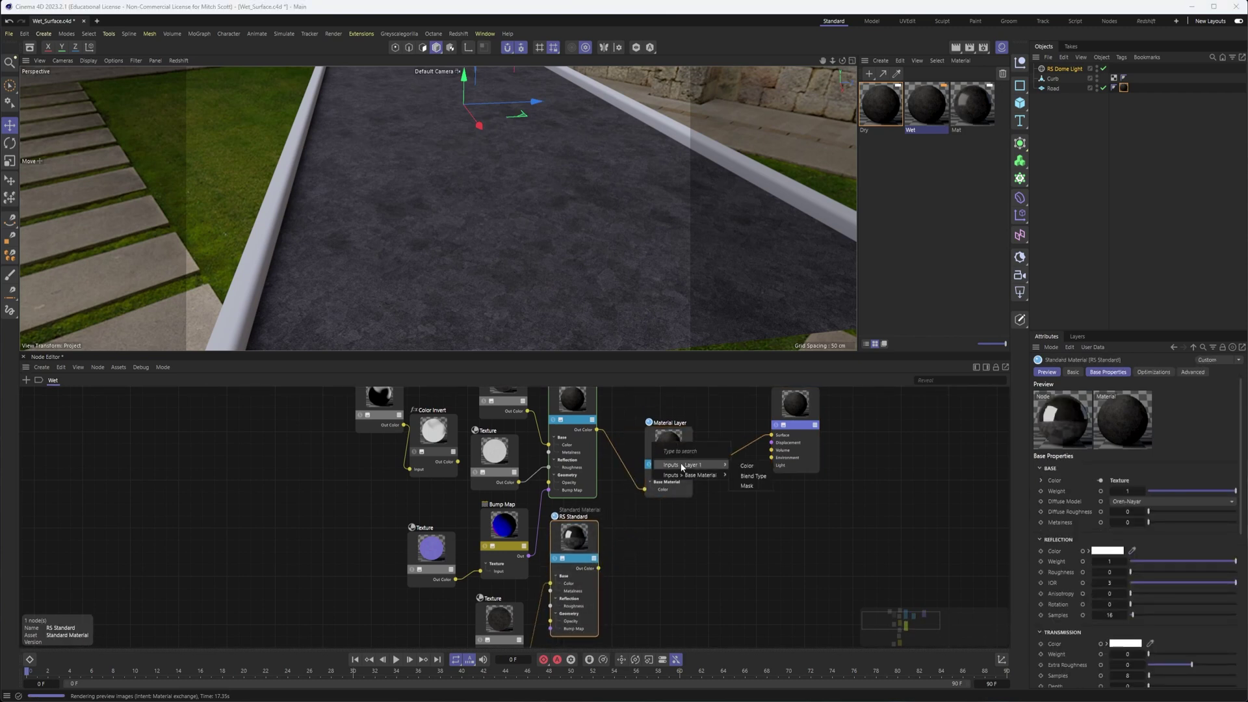
{"action": "left_click", "coordinate": [747, 465]}
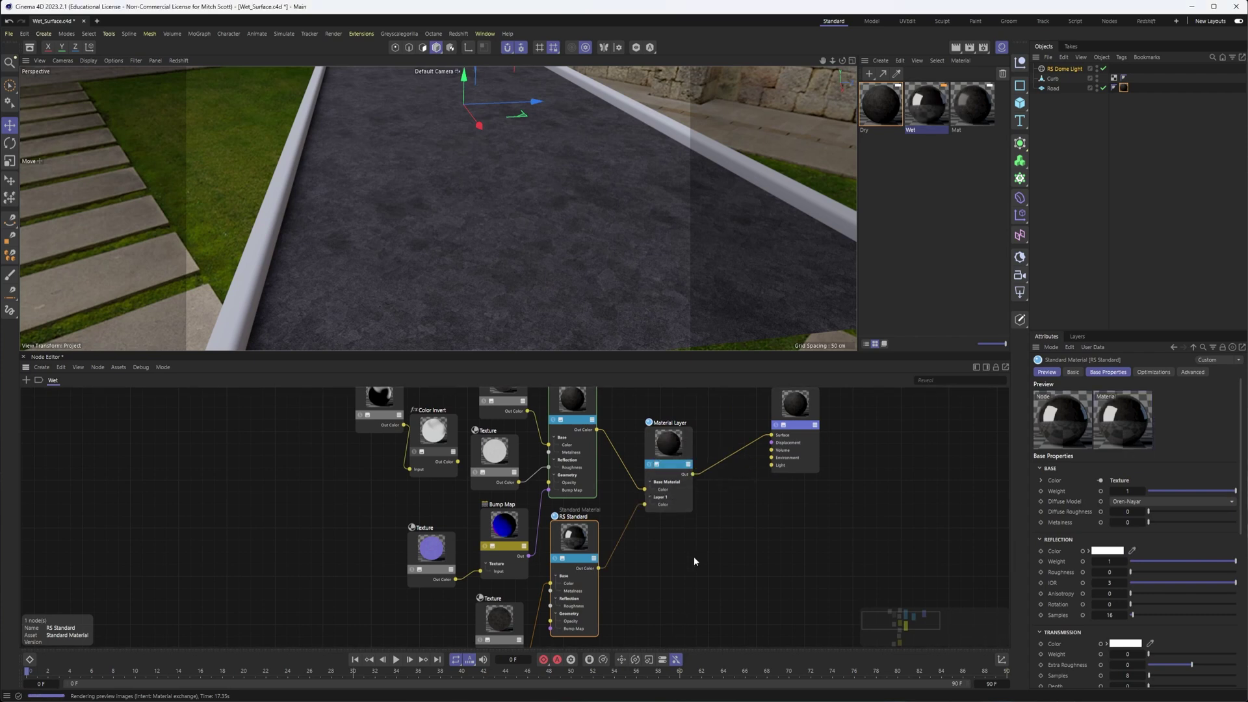
- Test the Material Layer's Layer 1 Mask at 0, and return it to 1
{"action": "left_click", "coordinate": [673, 460]}
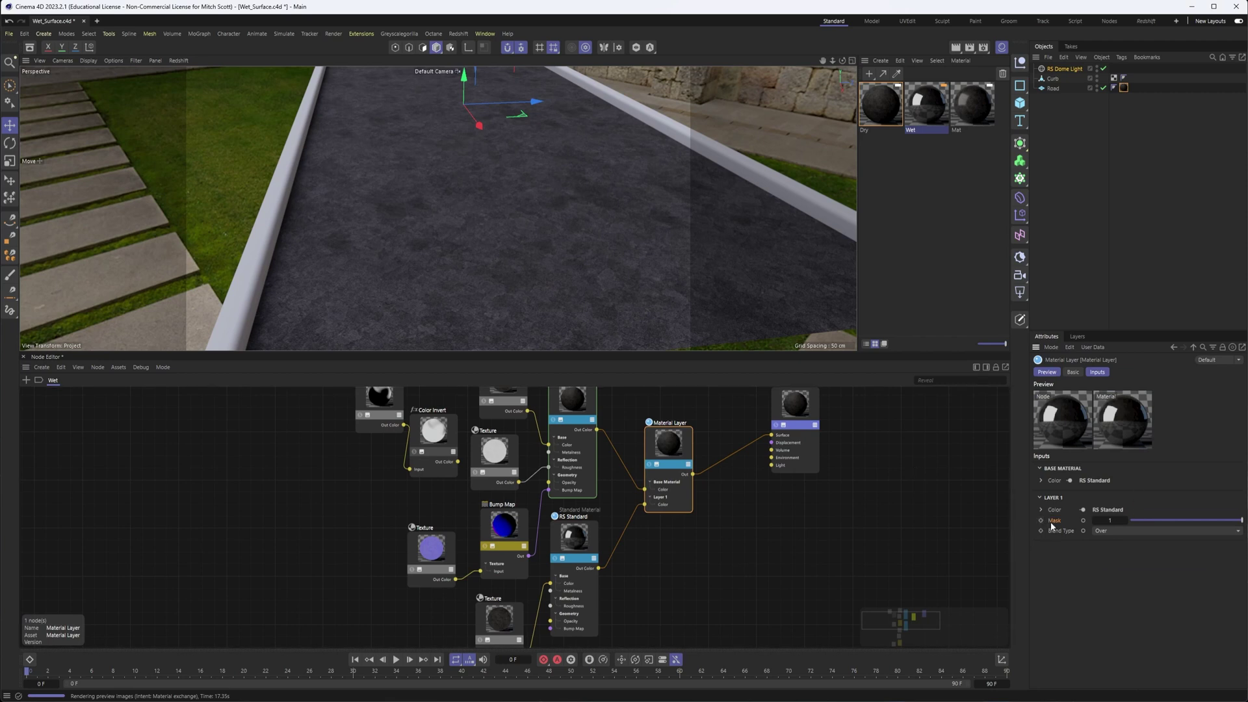
{"action": "left_click_drag", "start_coordinate": [1199, 524], "coordinate": [1131, 523]}
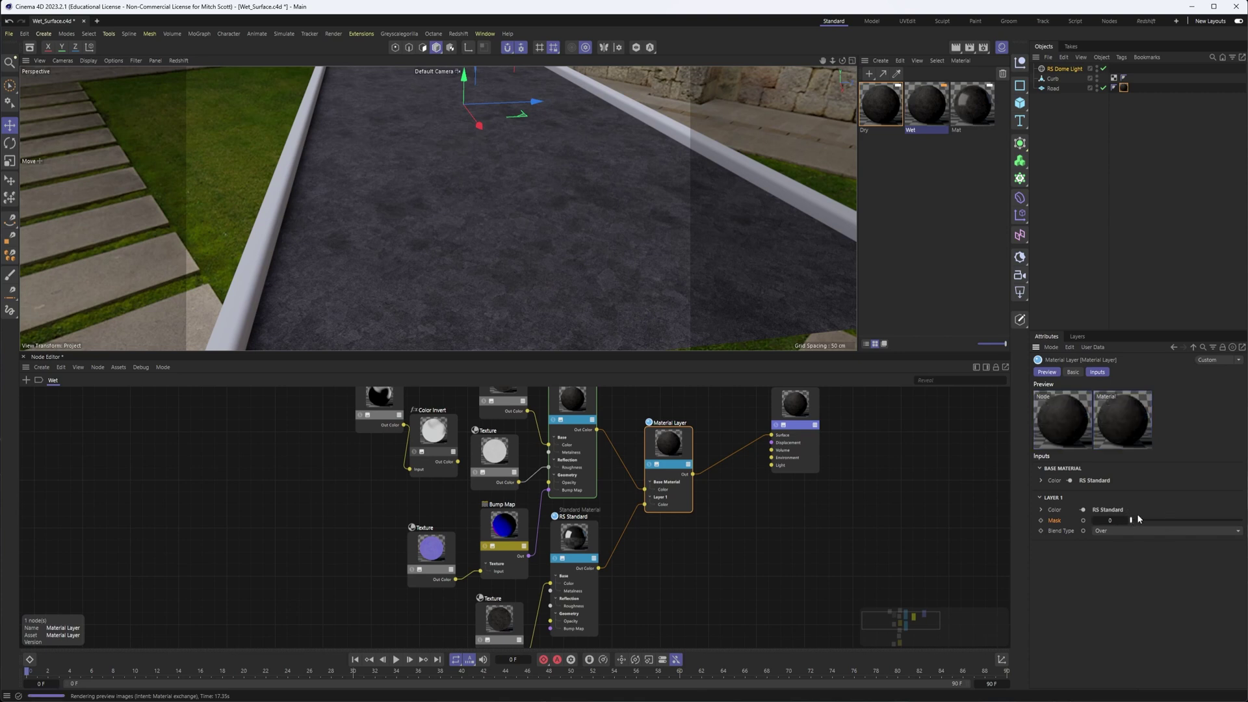
{"action": "left_click_drag", "start_coordinate": [1144, 518], "coordinate": [1243, 520]}
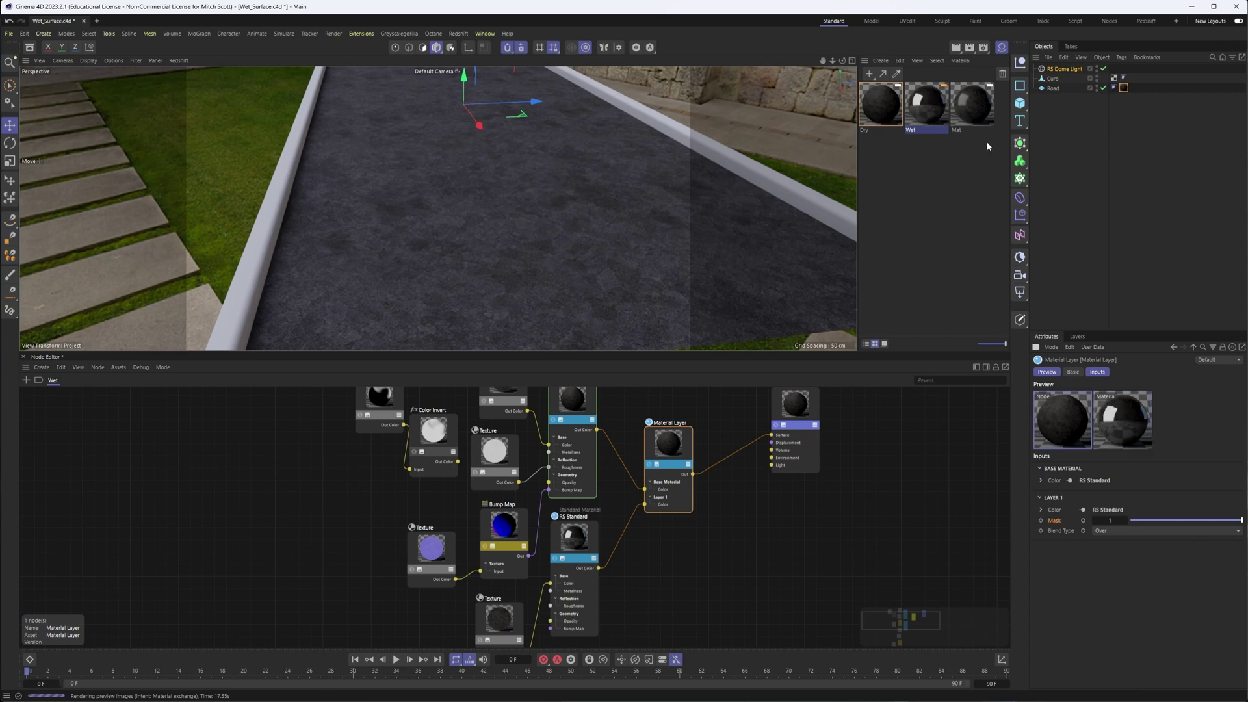
- Check the Dry material's node graph and replace the Road object's Dry material with the Wet material
{"action": "left_click", "coordinate": [184, 61]}
{"action": "left_click", "coordinate": [197, 90]}
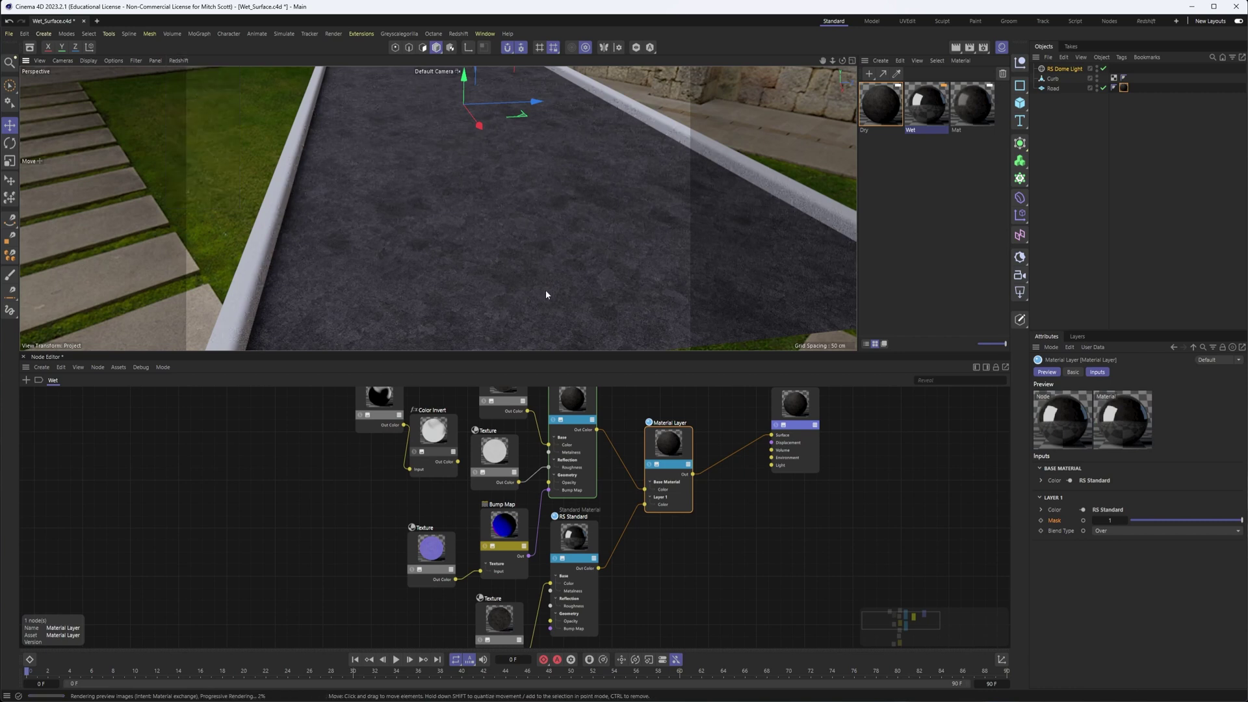
{"action": "double_click", "coordinate": [1124, 88]}
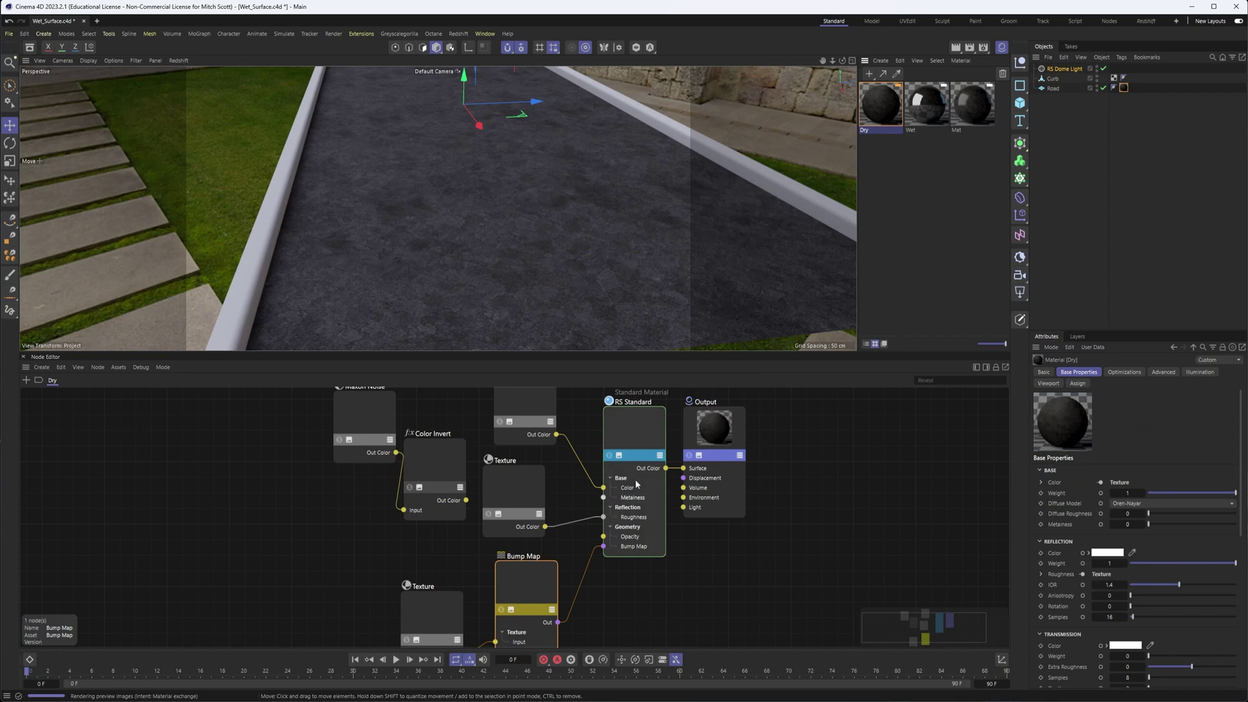
{"action": "scroll", "coordinate": [606, 565], "scroll_direction": "down", "scroll_amount": 2}
{"action": "scroll", "coordinate": [606, 569], "scroll_direction": "down", "scroll_amount": 2}
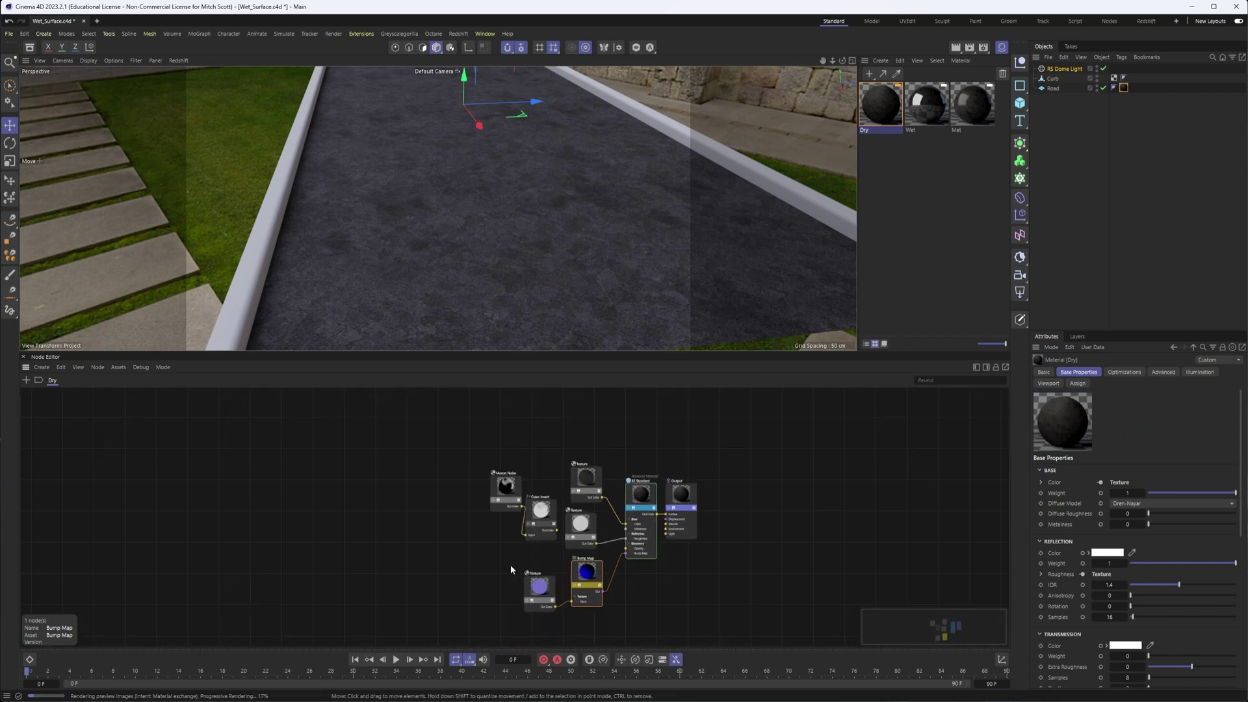
{"action": "left_click", "coordinate": [975, 110]}
{"action": "left_click", "coordinate": [934, 115]}
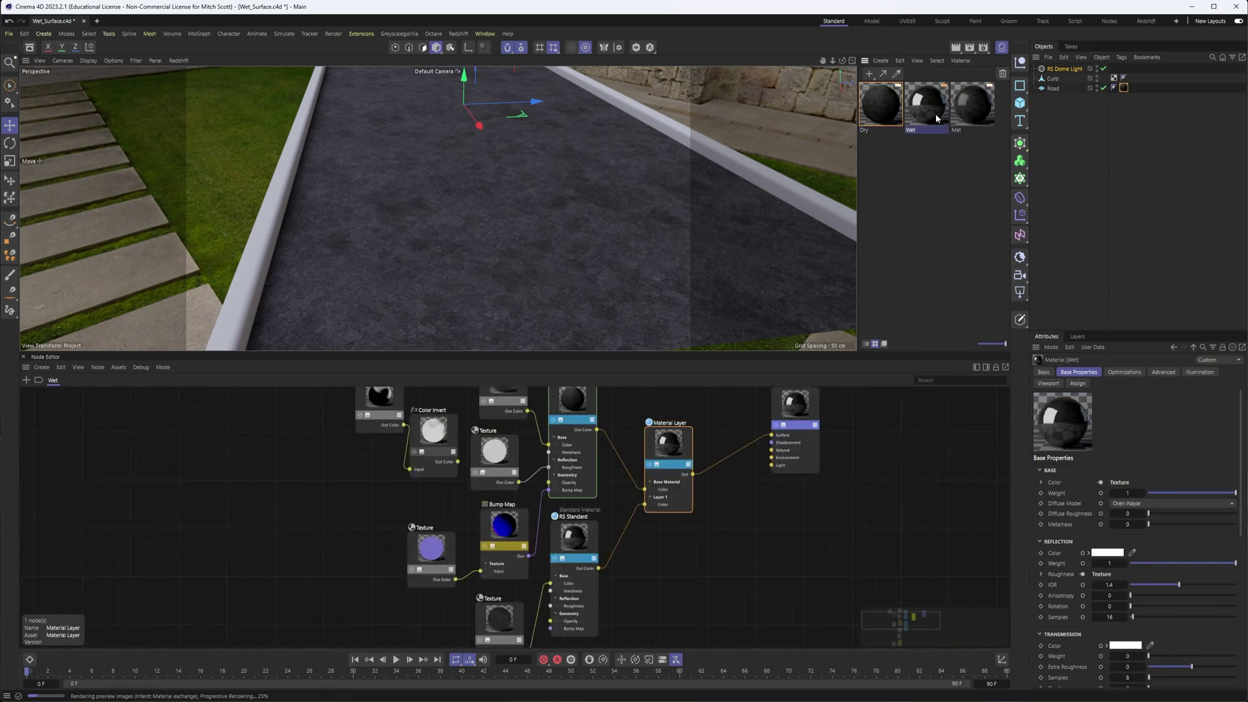
{"action": "left_click_drag", "start_coordinate": [930, 115], "coordinate": [1124, 89]}
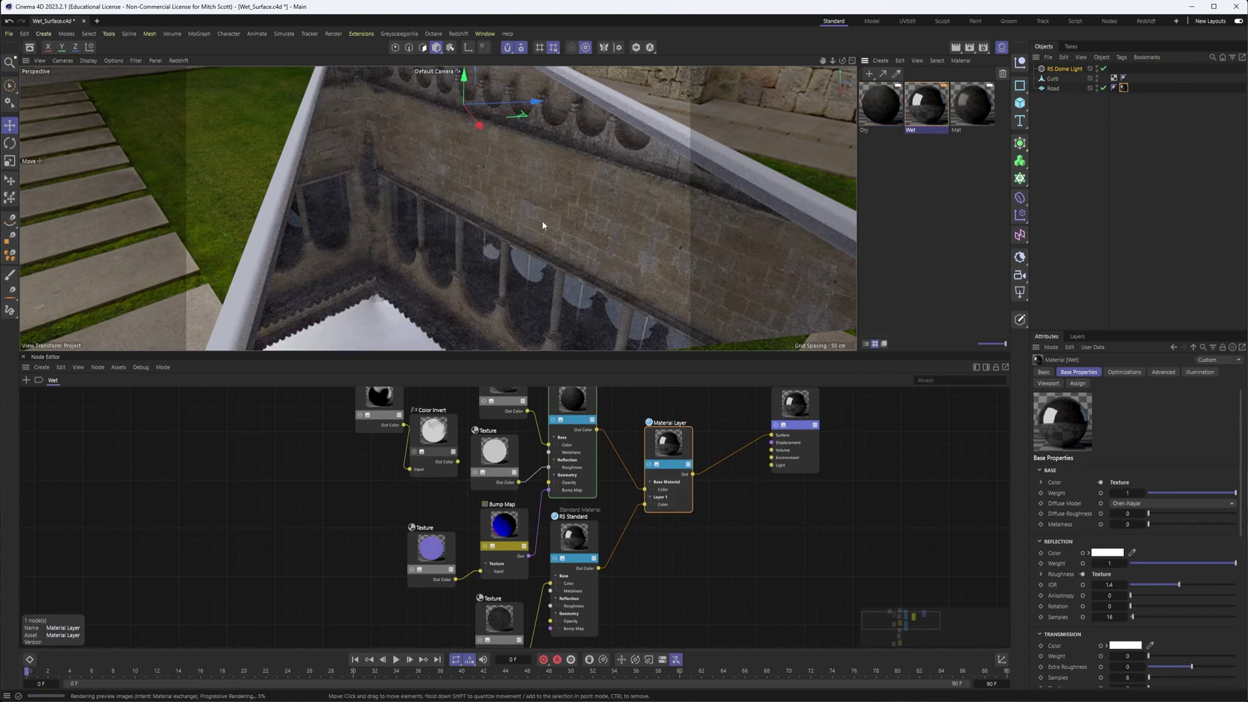
- Set the Material Layer's Layer 1 Mask to 0 and refresh the Redshift render to check the dry asphalt
{"action": "left_click_drag", "start_coordinate": [544, 225], "coordinate": [548, 195], "text": "alt"}
{"action": "left_click", "coordinate": [669, 443]}
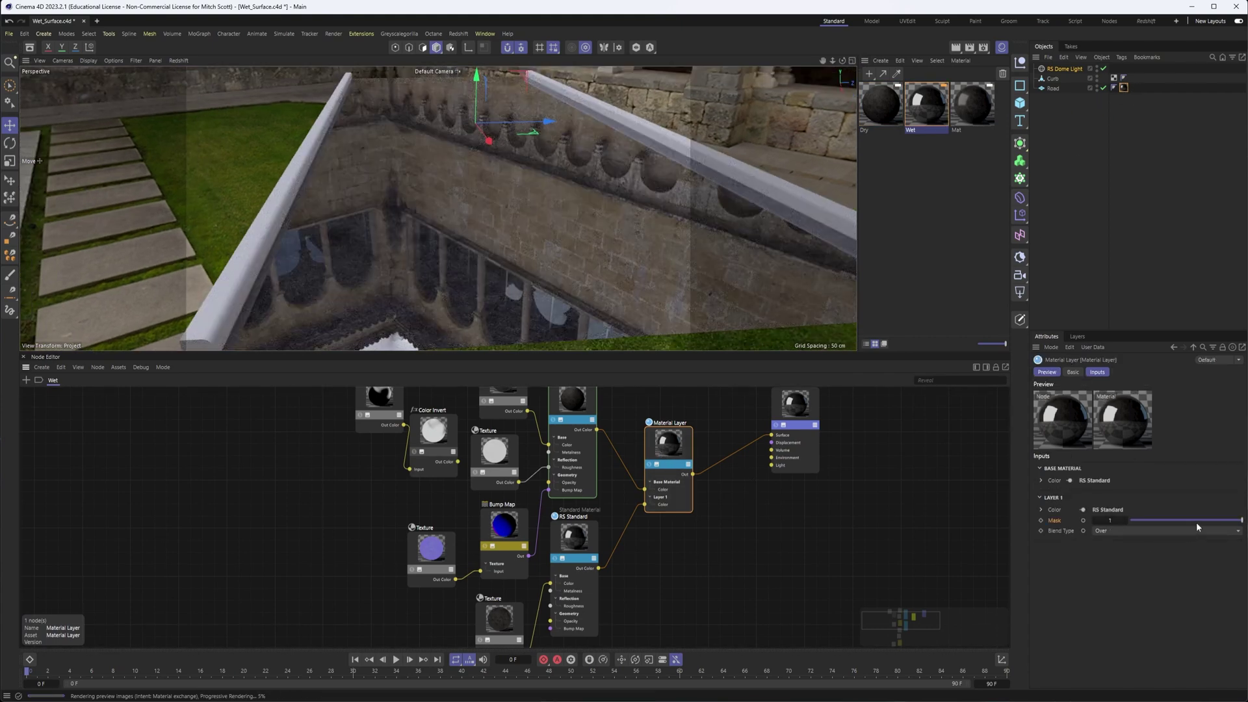
{"action": "left_click_drag", "start_coordinate": [1211, 522], "coordinate": [1118, 522]}
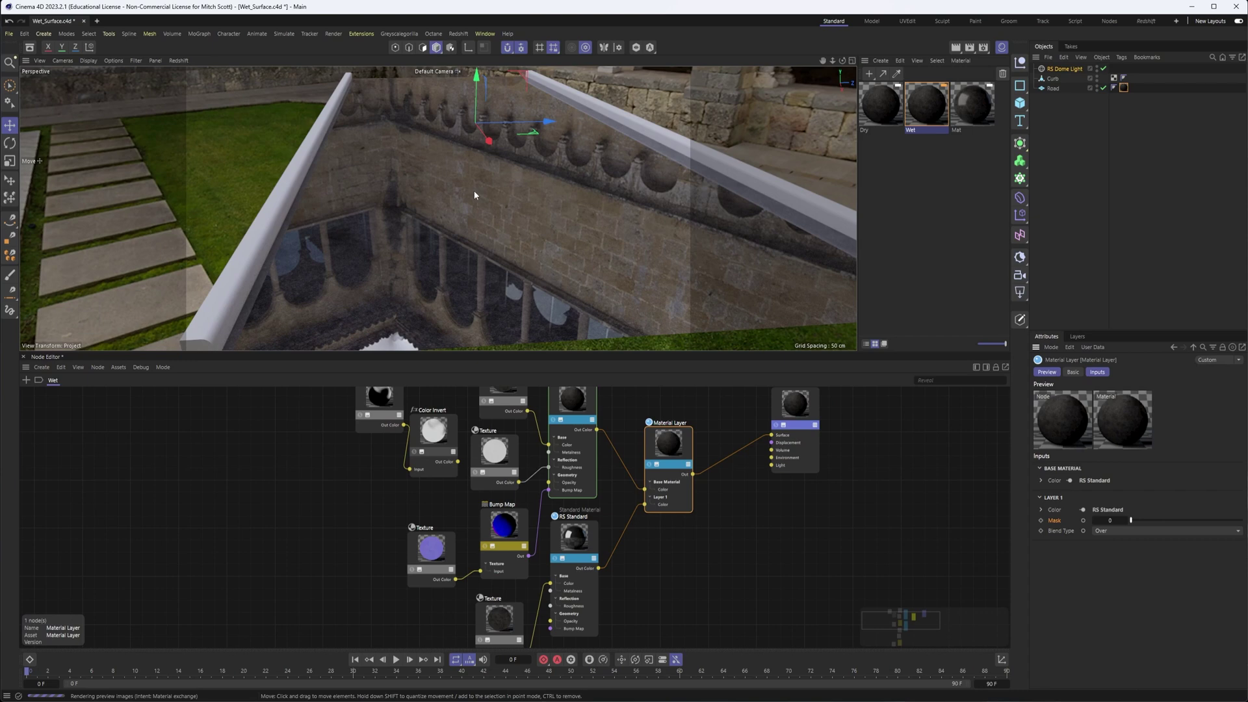
{"action": "left_click", "coordinate": [156, 61]}
{"action": "mouse_move", "coordinate": [179, 61]}
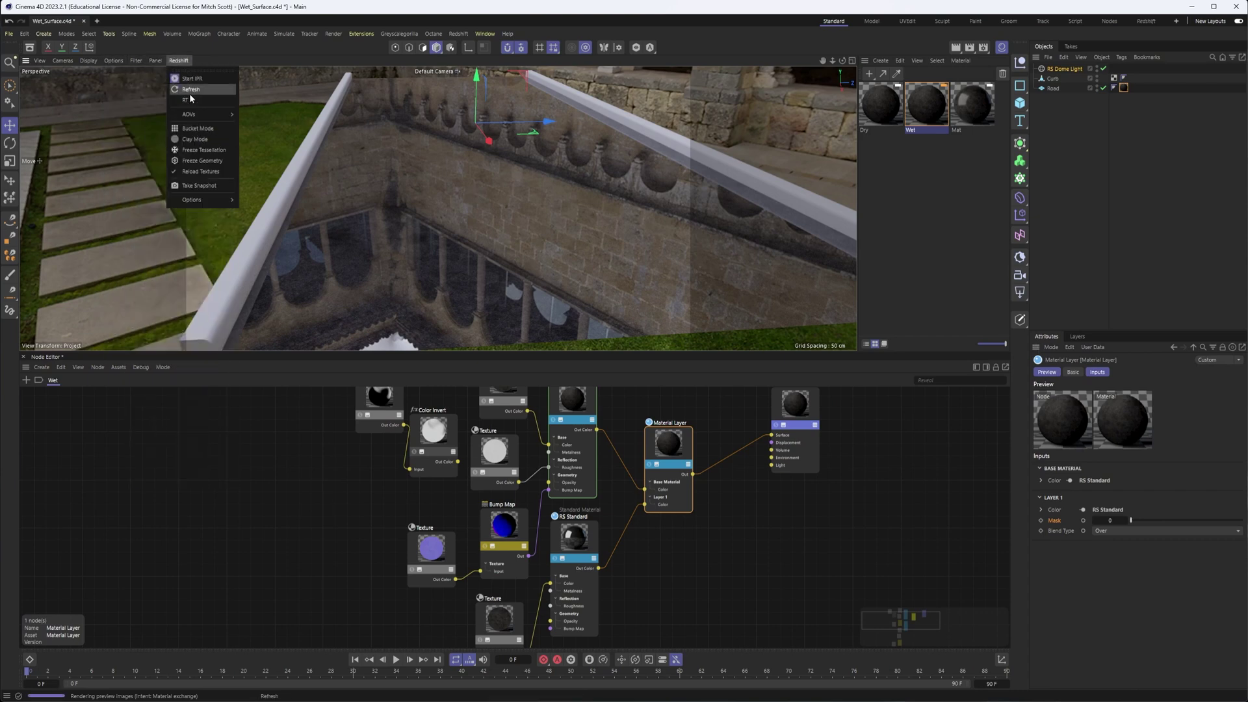
{"action": "left_click", "coordinate": [191, 99]}
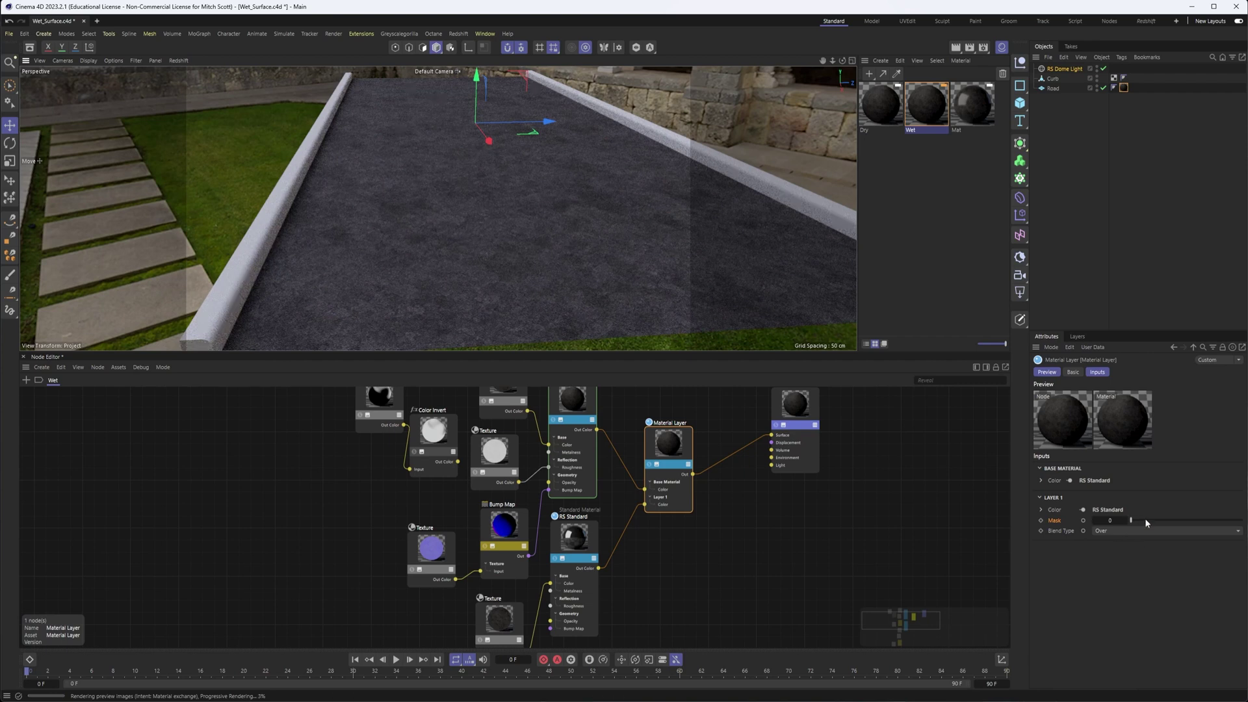
- Restore the Layer 1 Mask to 1 and refresh the Redshift render to check the wet layer
{"action": "left_click_drag", "start_coordinate": [1146, 523], "coordinate": [1243, 520]}
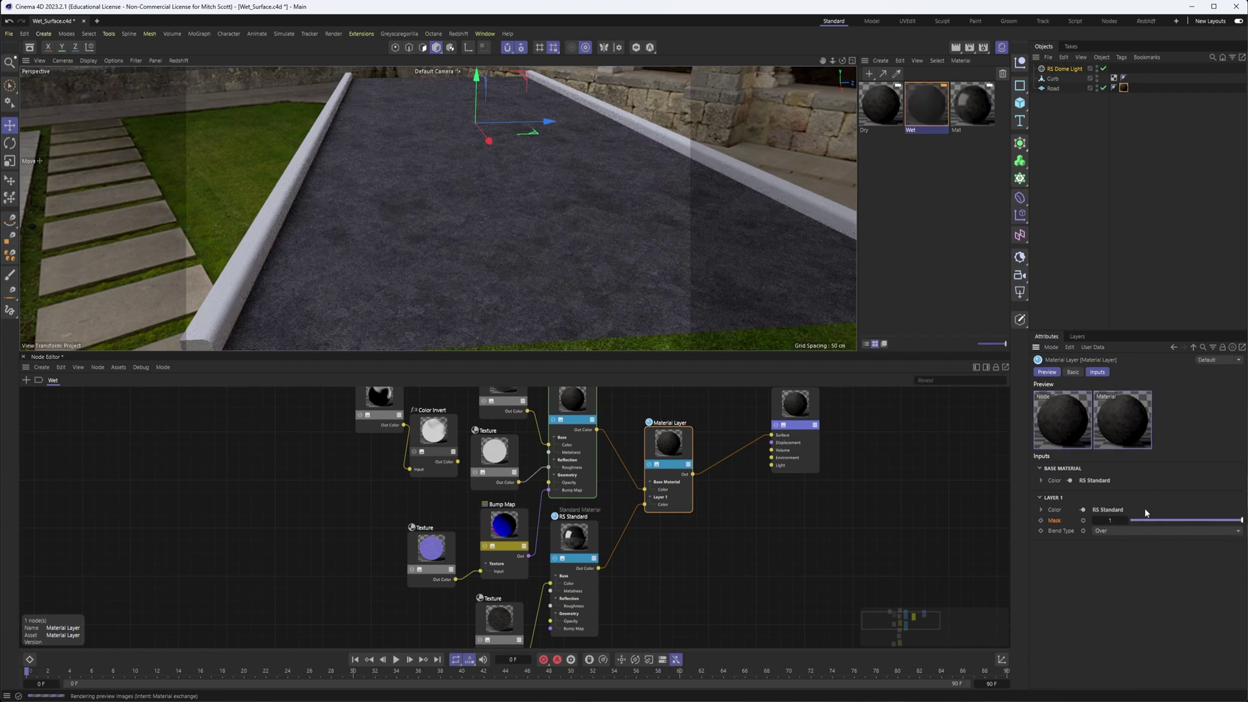
{"action": "left_click", "coordinate": [155, 60]}
{"action": "mouse_move", "coordinate": [137, 60]}
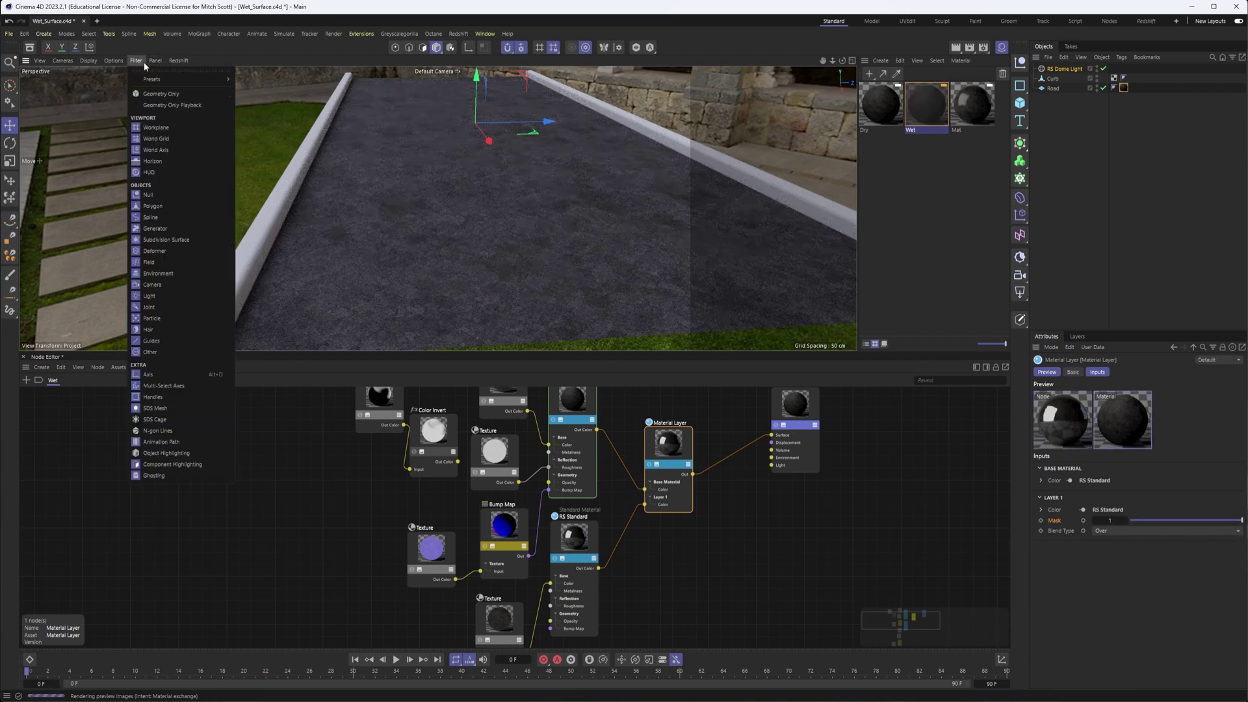
{"action": "mouse_move", "coordinate": [179, 62]}
{"action": "left_click", "coordinate": [187, 96]}
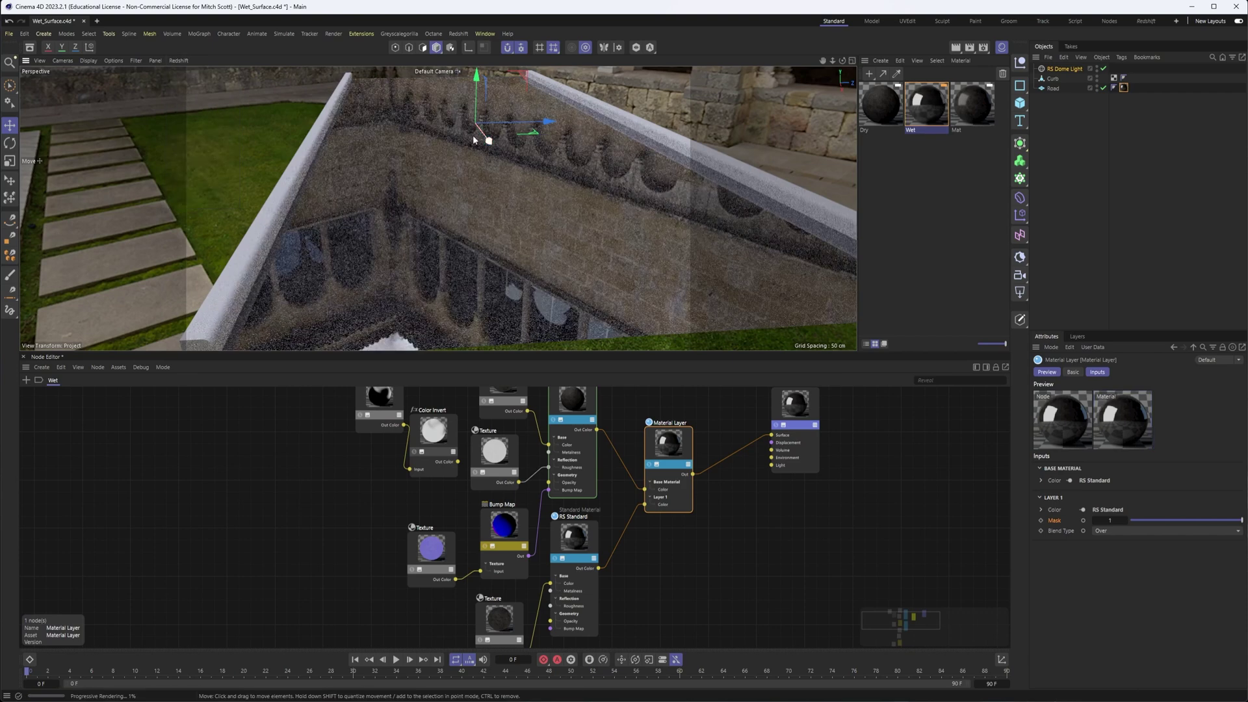
- Reposition the Material Layer and noise nodes and connect Maxon Noise to the Material Layer's Layer 1 Mask
{"action": "left_click_drag", "start_coordinate": [669, 447], "coordinate": [677, 448]}
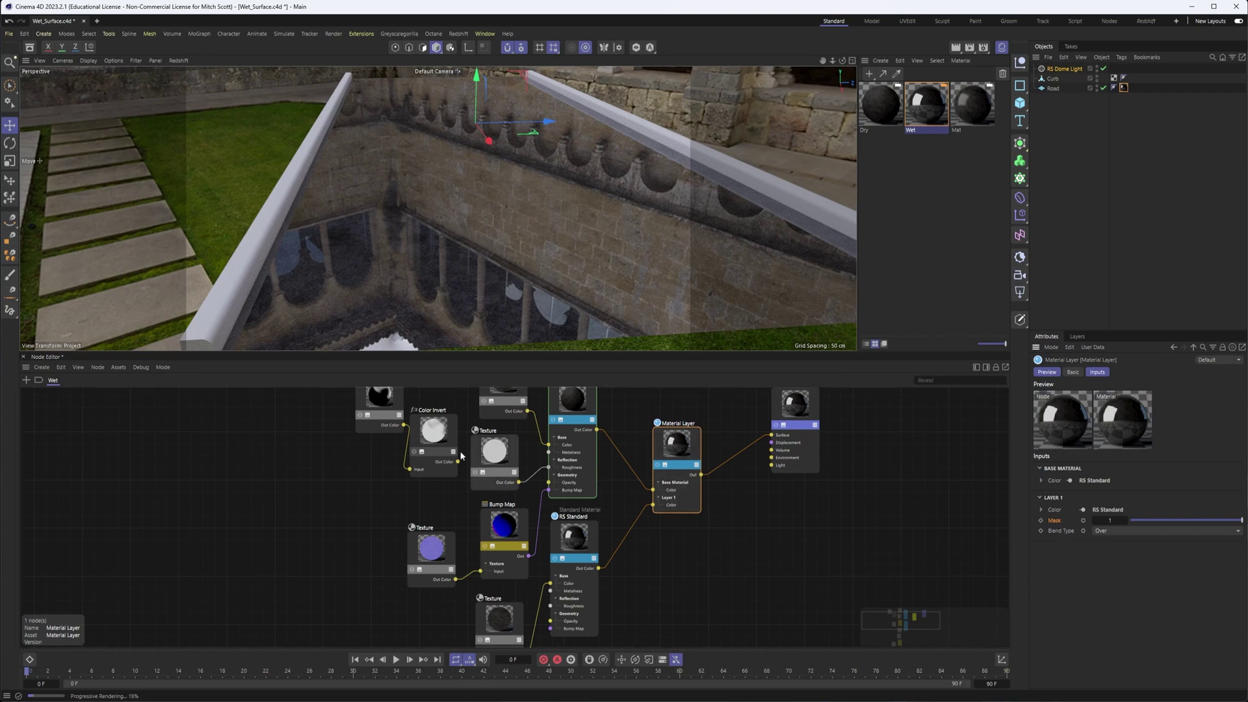
{"action": "middle_click_drag", "start_coordinate": [449, 413], "coordinate": [429, 453]}
{"action": "left_click_drag", "start_coordinate": [381, 456], "coordinate": [641, 483]}
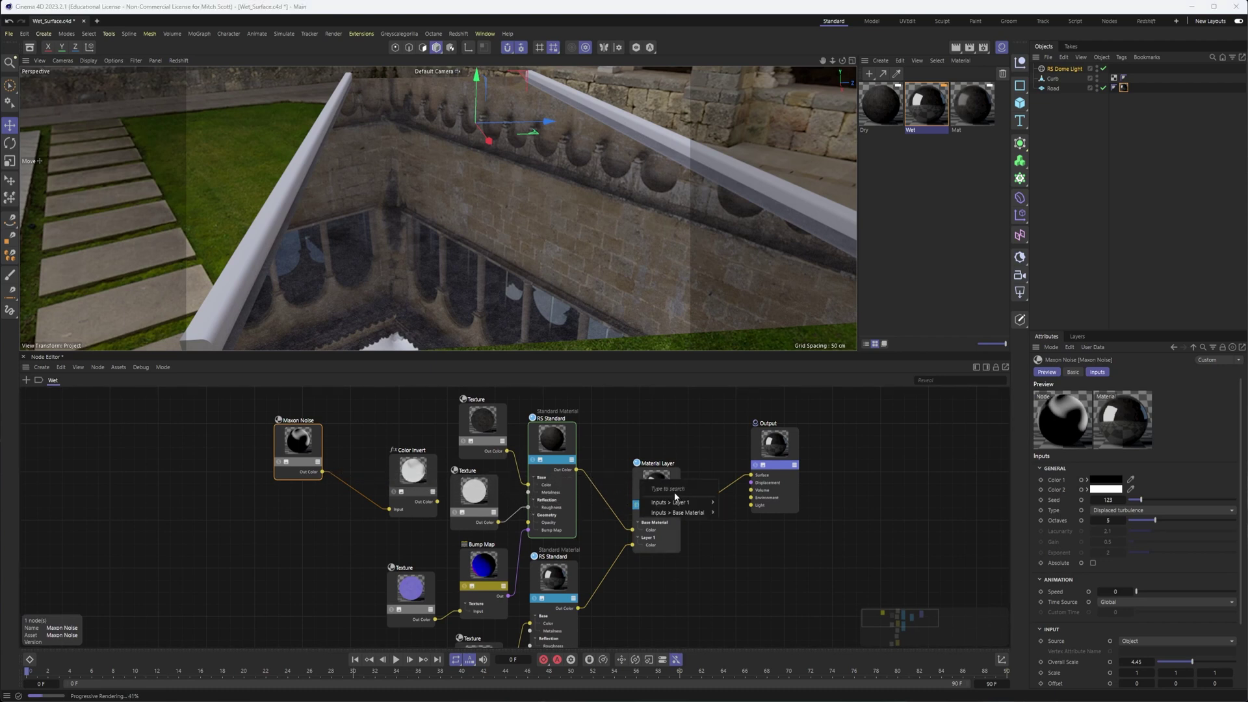
{"action": "mouse_move", "coordinate": [682, 502]}
{"action": "left_click", "coordinate": [739, 527]}
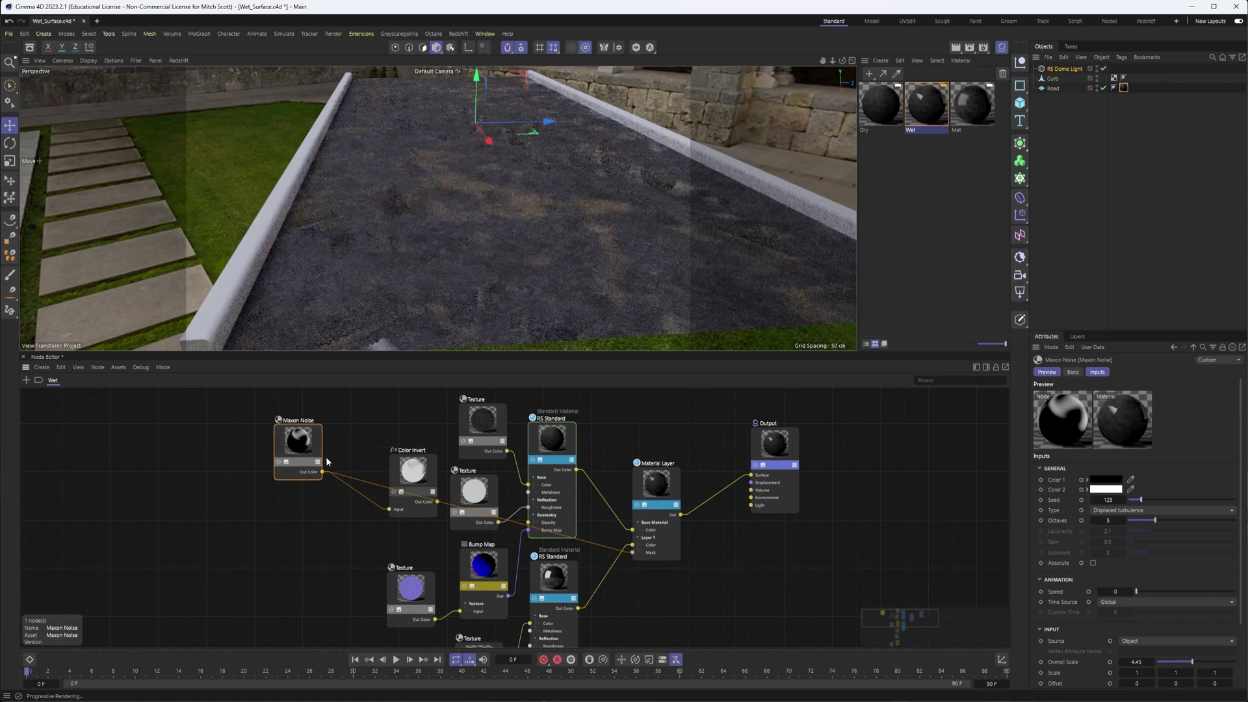
- Examine the noise-masked puddles on the road surface from several camera angles, both close up and at a distance
{"action": "left_click_drag", "start_coordinate": [508, 238], "coordinate": [523, 274], "text": "alt"}
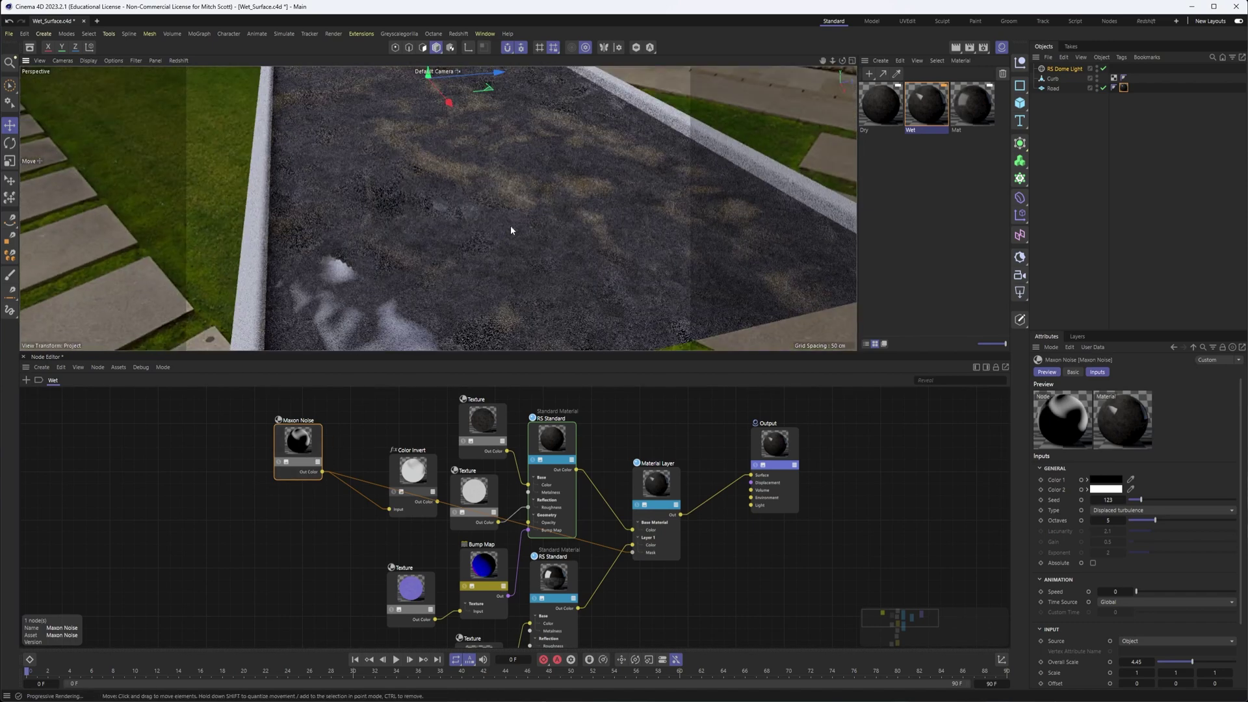
{"action": "right_click_drag", "start_coordinate": [507, 215], "coordinate": [584, 215], "text": "alt"}
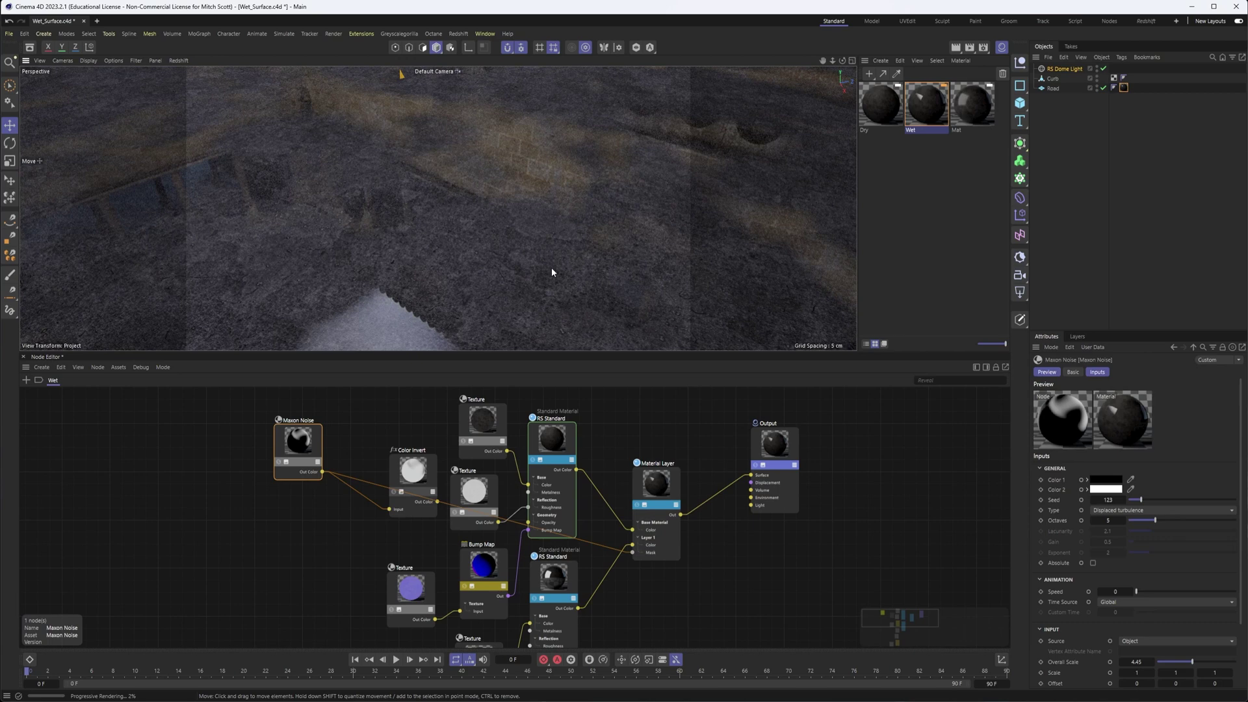
{"action": "left_click_drag", "start_coordinate": [546, 265], "coordinate": [504, 256], "text": "alt"}
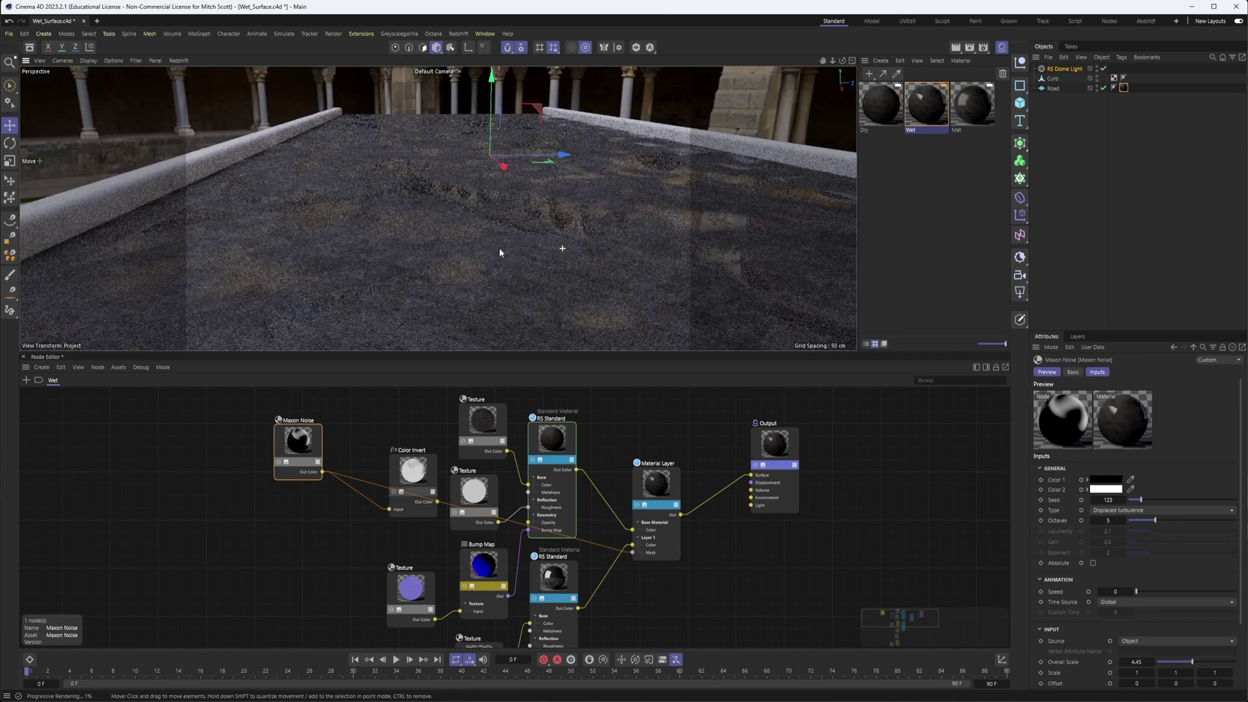
{"action": "left_click", "coordinate": [278, 463]}
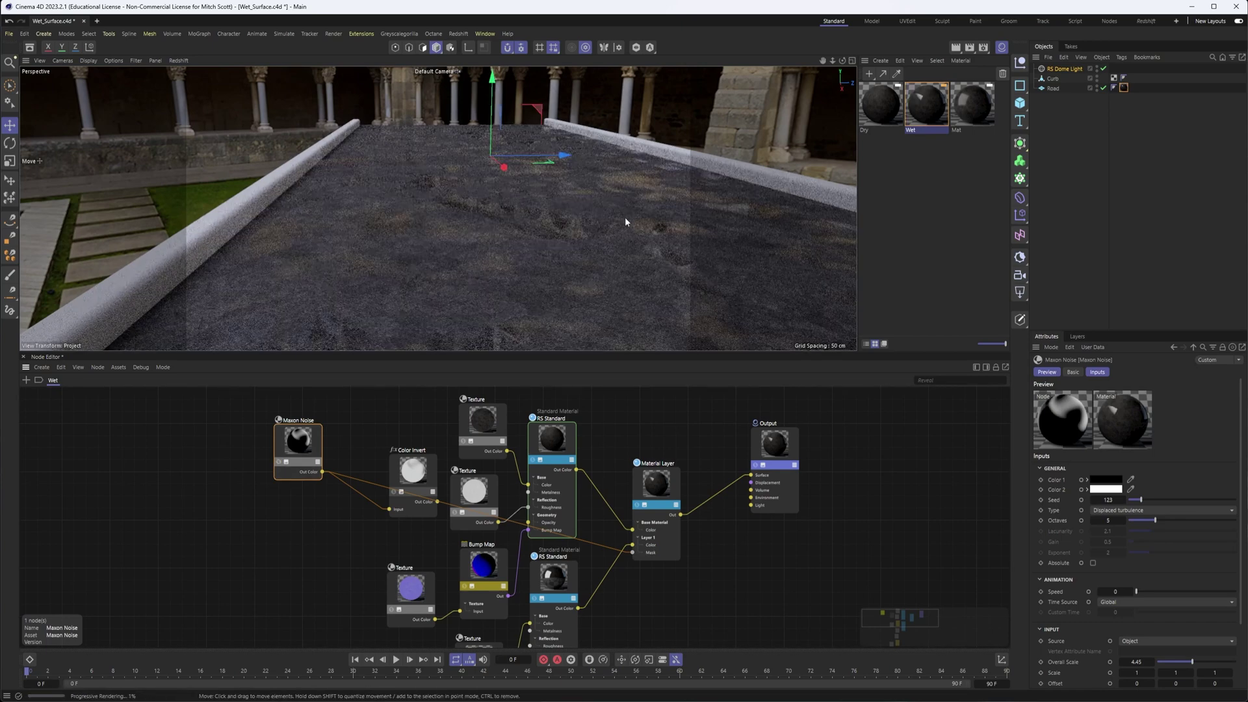
{"action": "mouse_move", "coordinate": [554, 231]}
{"action": "left_mouse_down", "text": "alt"}
{"action": "mouse_move", "coordinate": [611, 241]}
{"action": "mouse_move", "coordinate": [567, 234]}
{"action": "left_mouse_up", "text": "alt"}
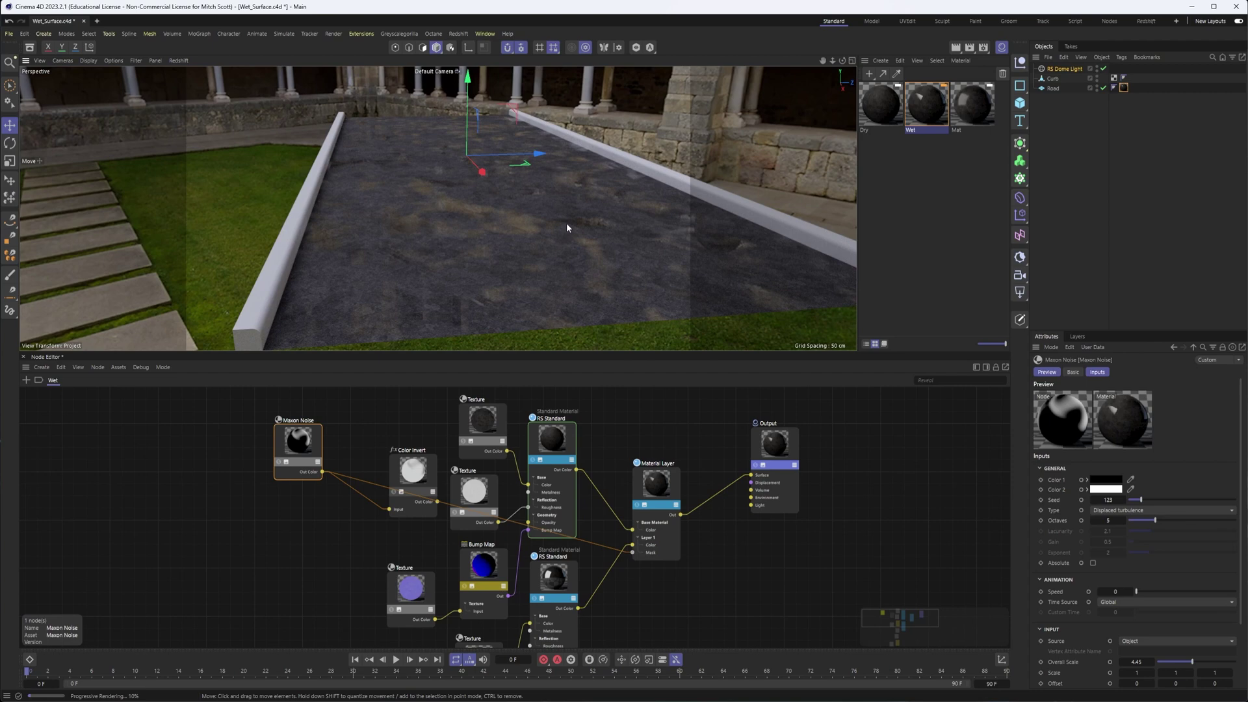
{"action": "mouse_move", "coordinate": [563, 237]}
{"action": "left_mouse_down", "text": "alt"}
{"action": "mouse_move", "coordinate": [546, 239]}
{"action": "mouse_move", "coordinate": [587, 237]}
{"action": "left_mouse_up", "text": "alt"}
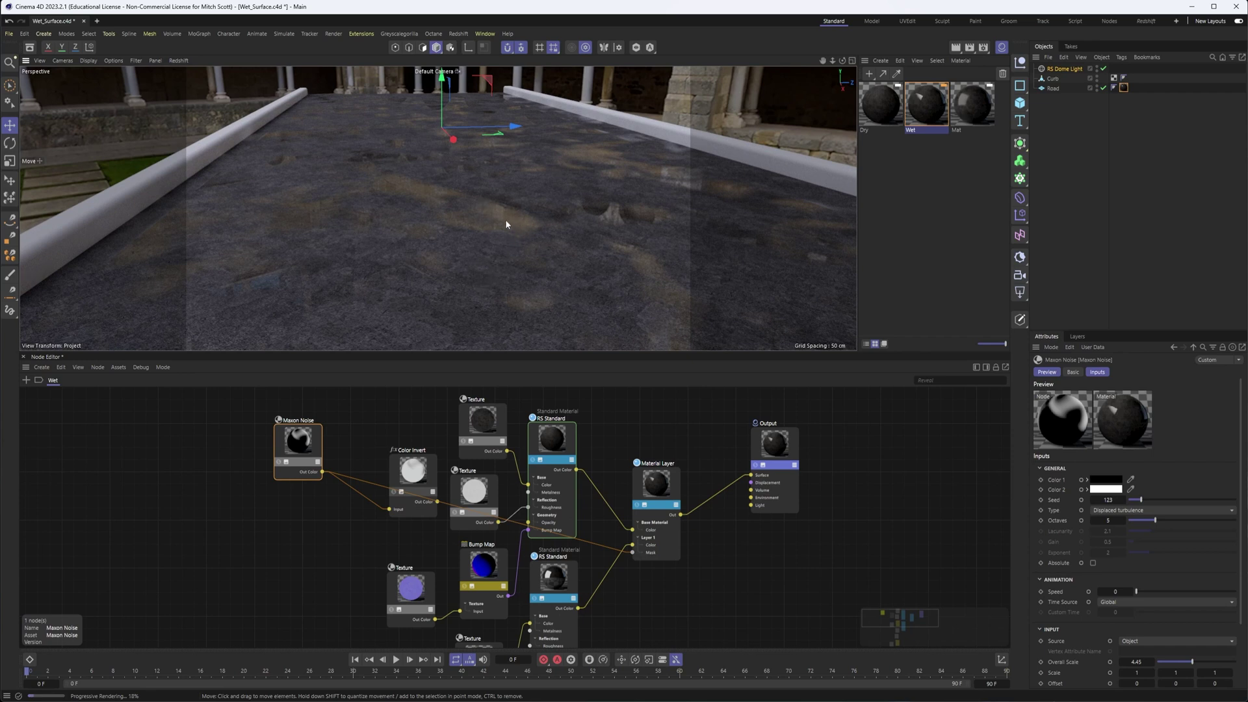
- Search for the Displacement node and add it to the Wet material's graph just below Output
{"action": "left_click_drag", "start_coordinate": [302, 445], "coordinate": [299, 445]}
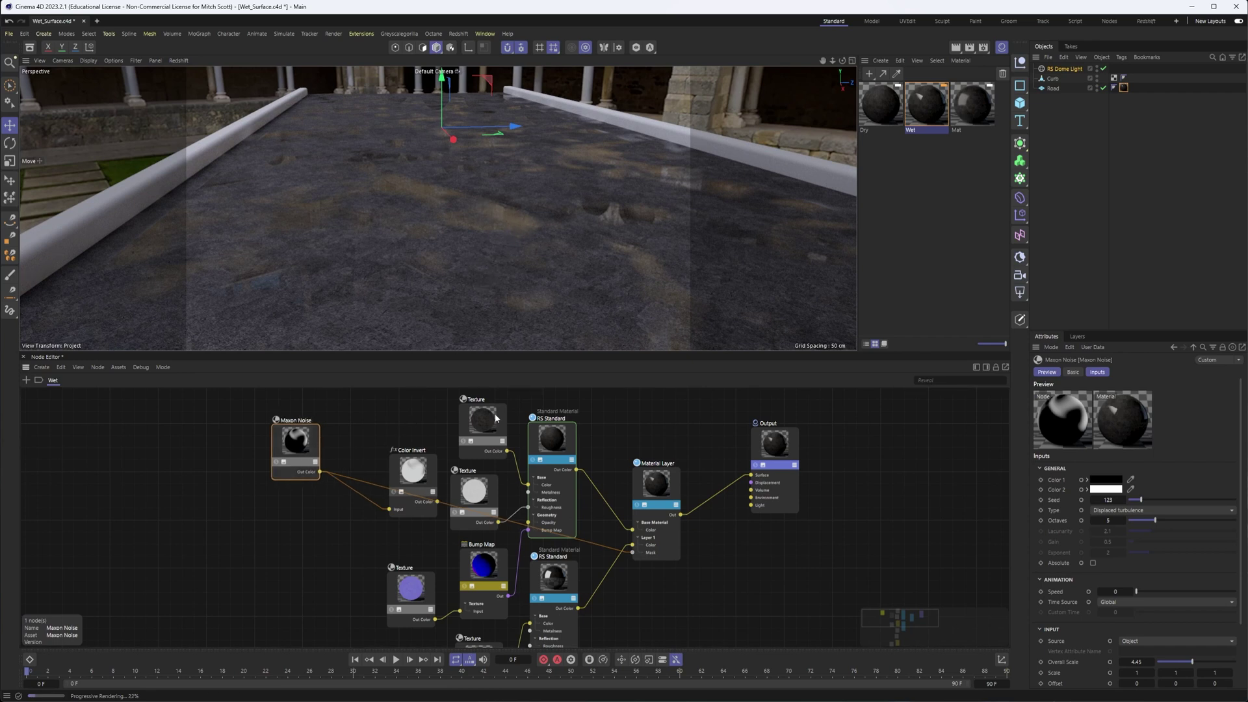
{"action": "left_click", "coordinate": [26, 380]}
{"action": "type", "text": "dis"}
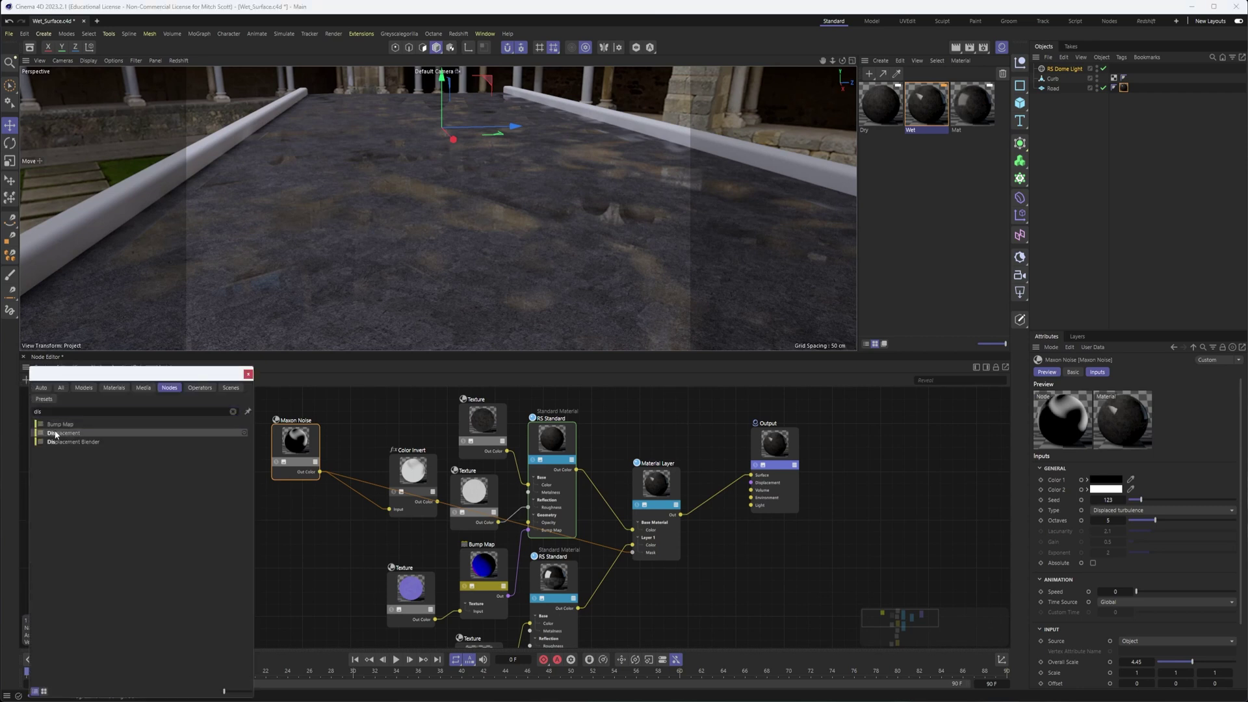
{"action": "left_click_drag", "start_coordinate": [64, 433], "coordinate": [747, 553]}
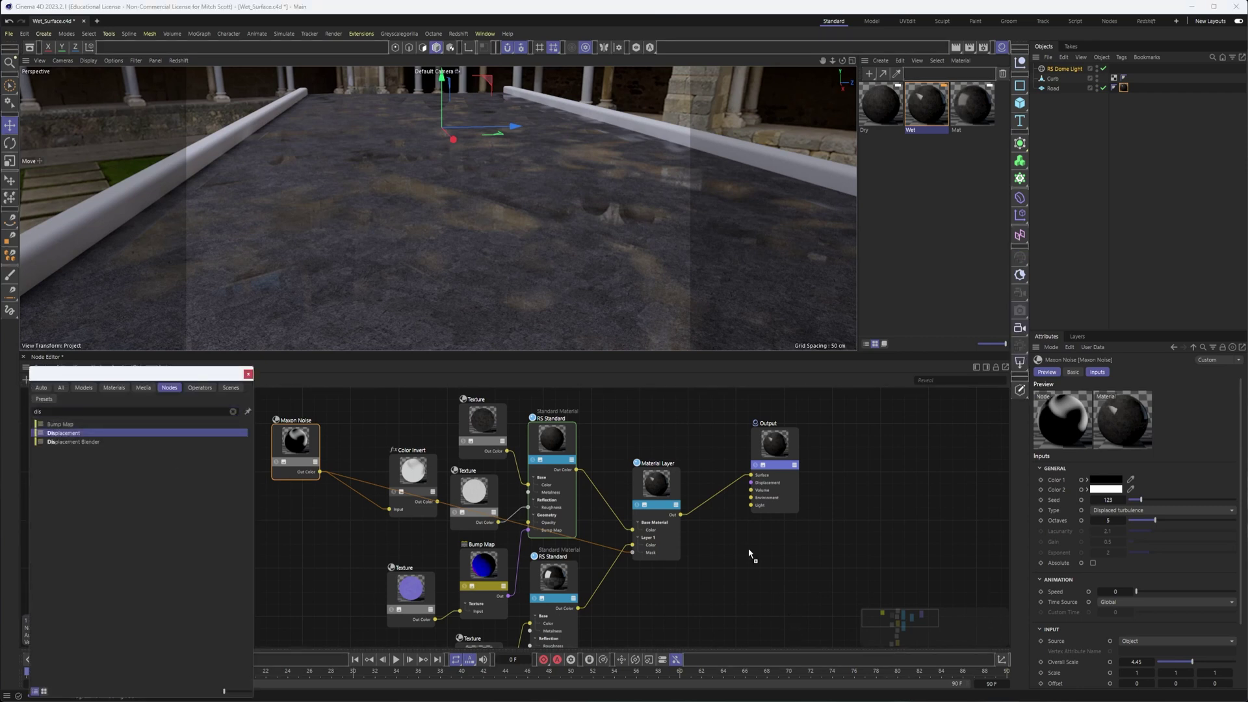
- Connect Maxon Noise to the Displacement node's TexMap and link the Displacement node to Output's Displacement input
{"action": "left_click", "coordinate": [321, 481]}
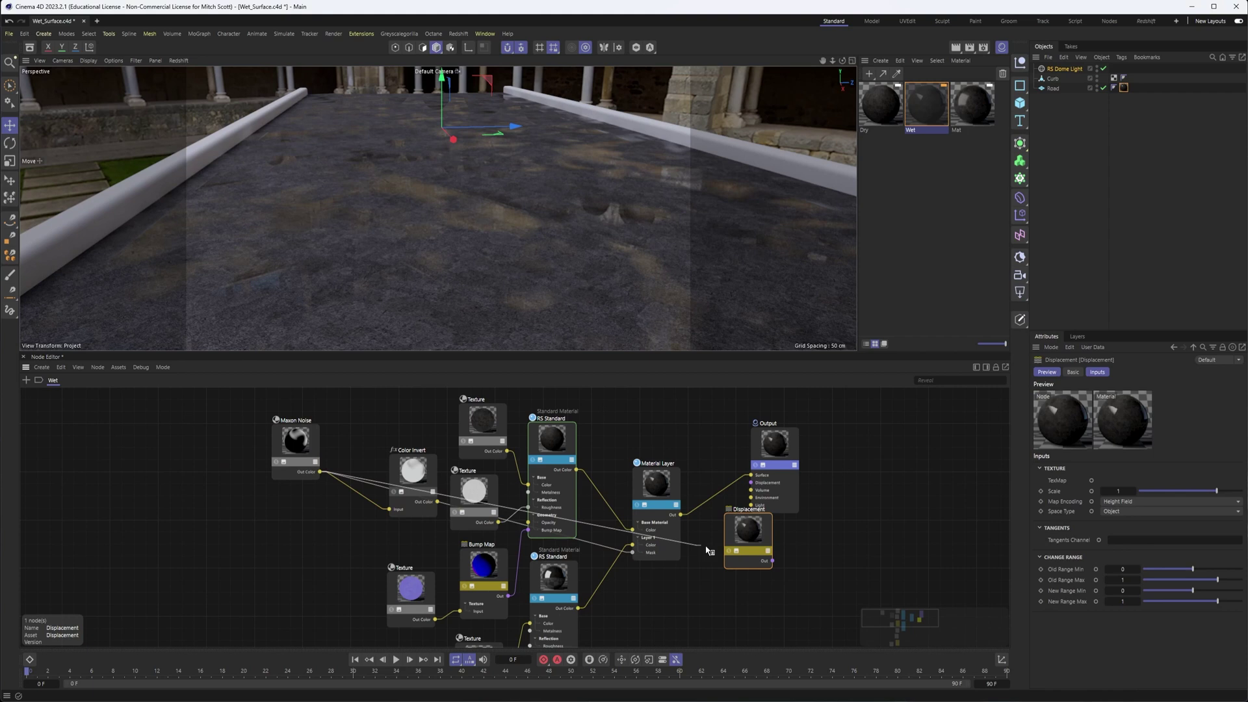
{"action": "left_click", "coordinate": [730, 535]}
{"action": "mouse_move", "coordinate": [772, 566]}
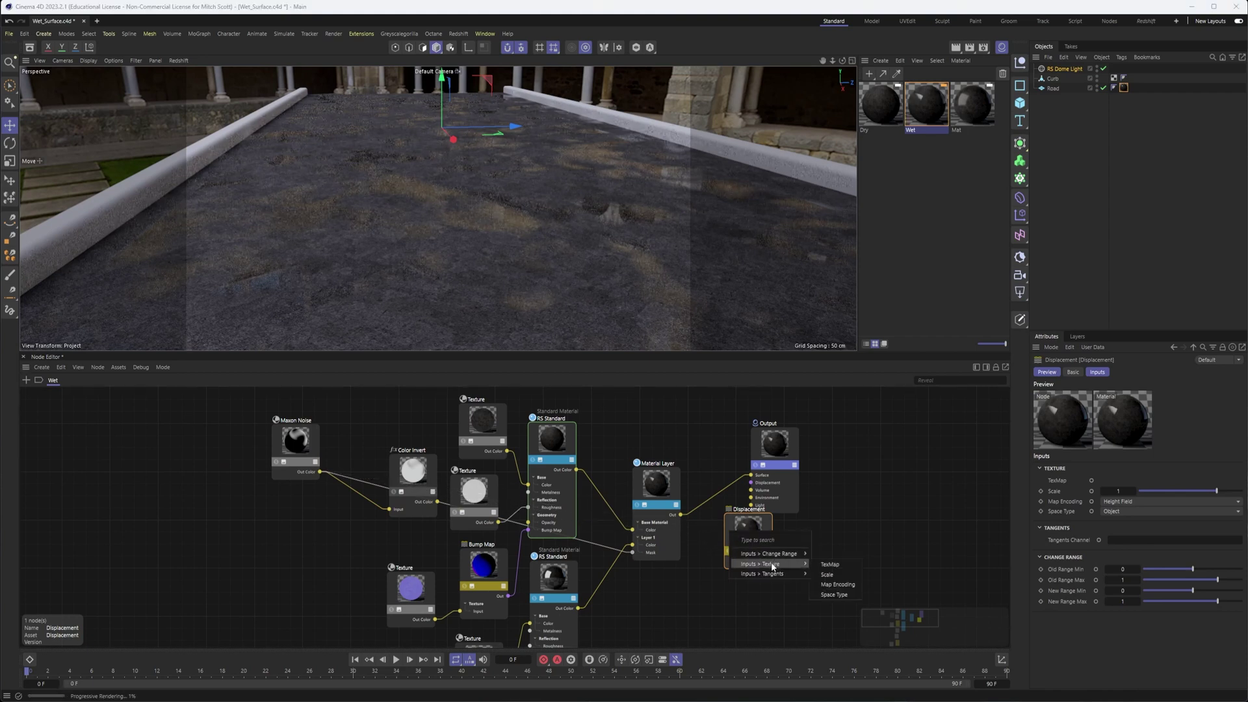
{"action": "left_click", "coordinate": [836, 562]}
{"action": "left_click_drag", "start_coordinate": [742, 540], "coordinate": [751, 482]}
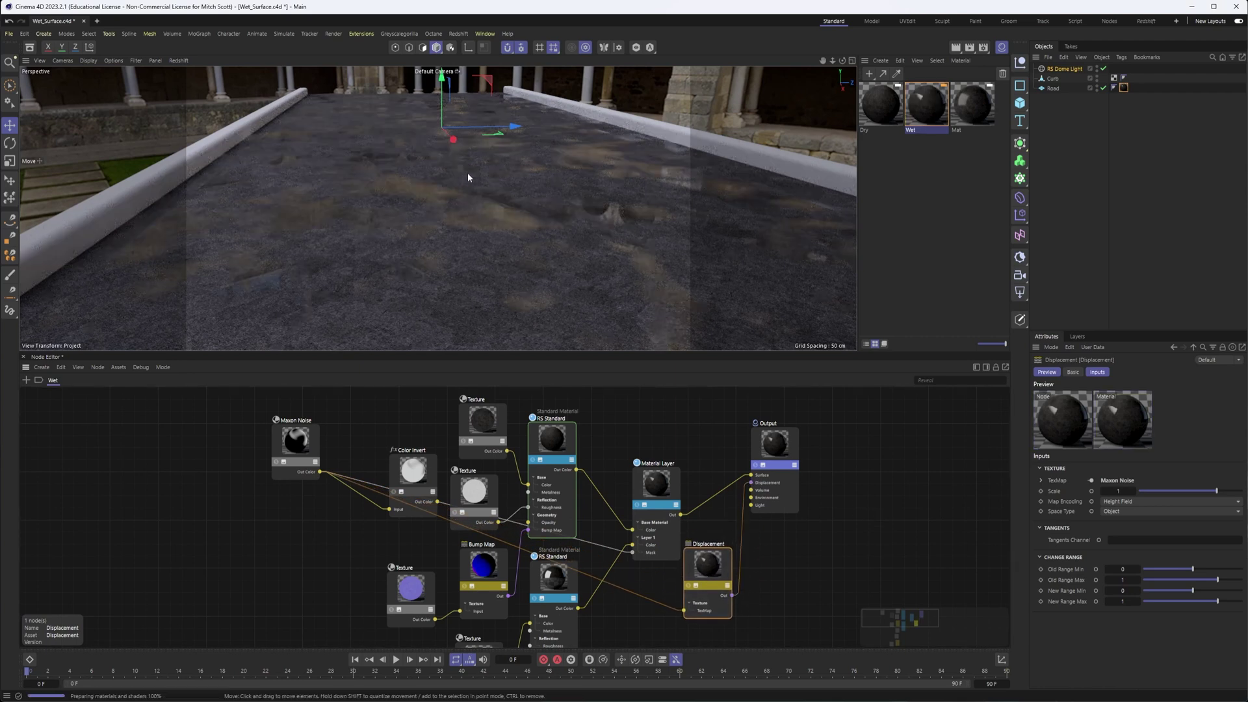
- Add a Redshift Object tag to the Road plane
{"action": "left_click", "coordinate": [1054, 88]}
{"action": "right_click", "coordinate": [1058, 88]}
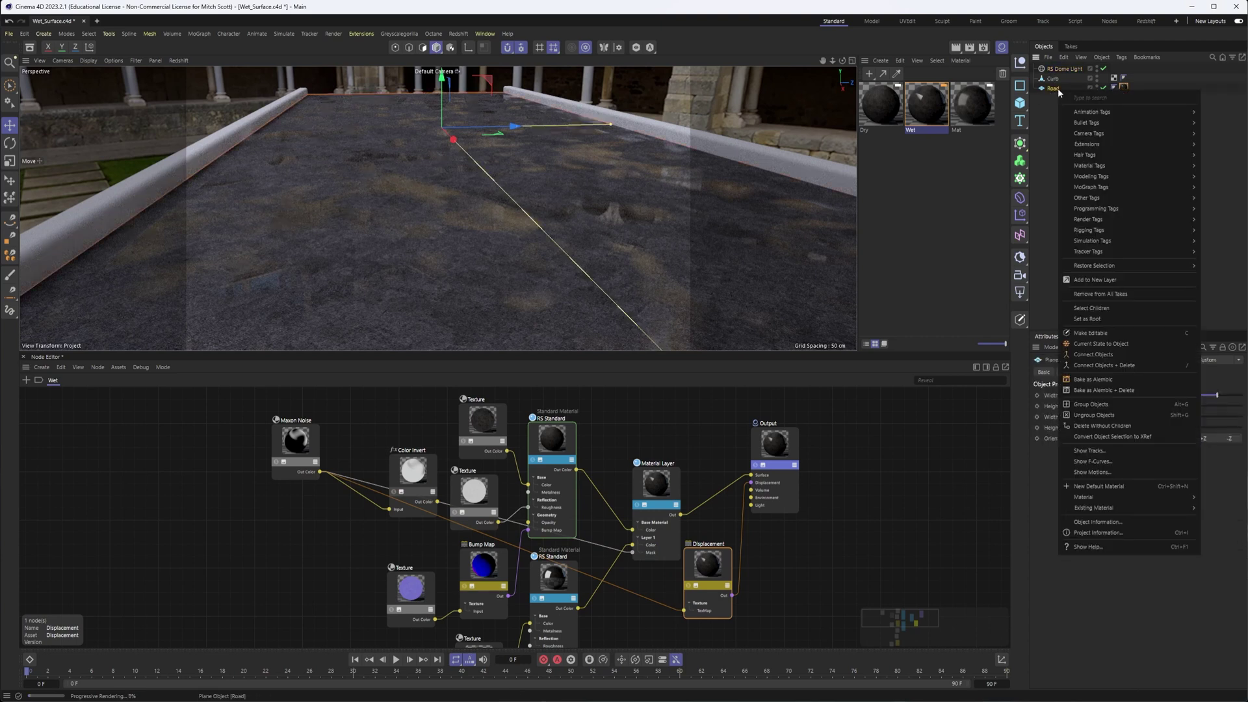
{"action": "mouse_move", "coordinate": [1100, 220]}
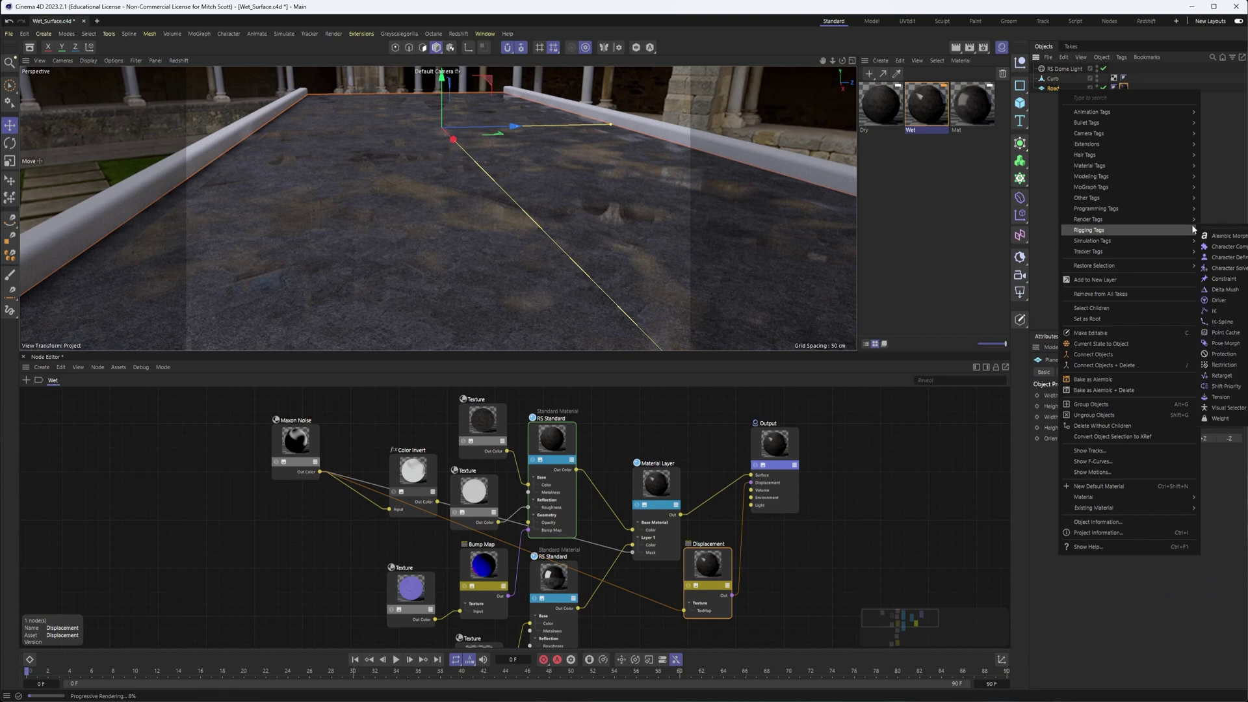
{"action": "left_click", "coordinate": [1224, 258]}
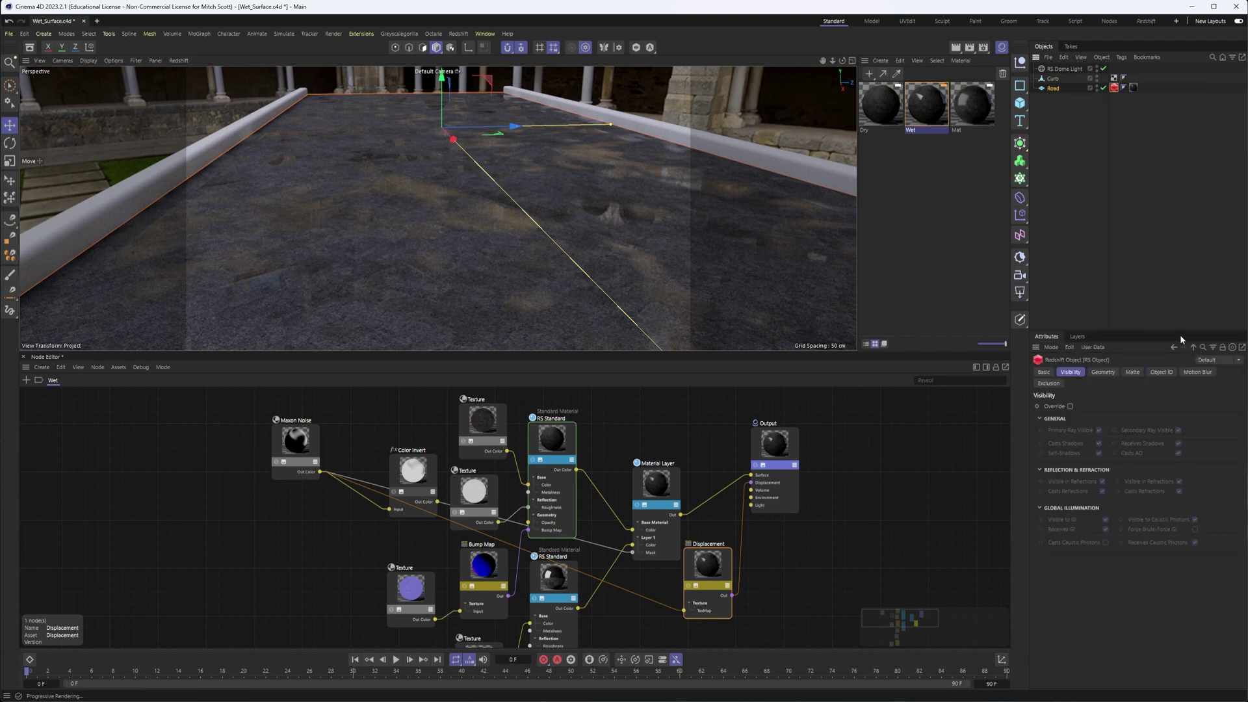
- Override the geometry settings in the Road's Redshift Object tag and enable displacement
{"action": "left_click", "coordinate": [1102, 372]}
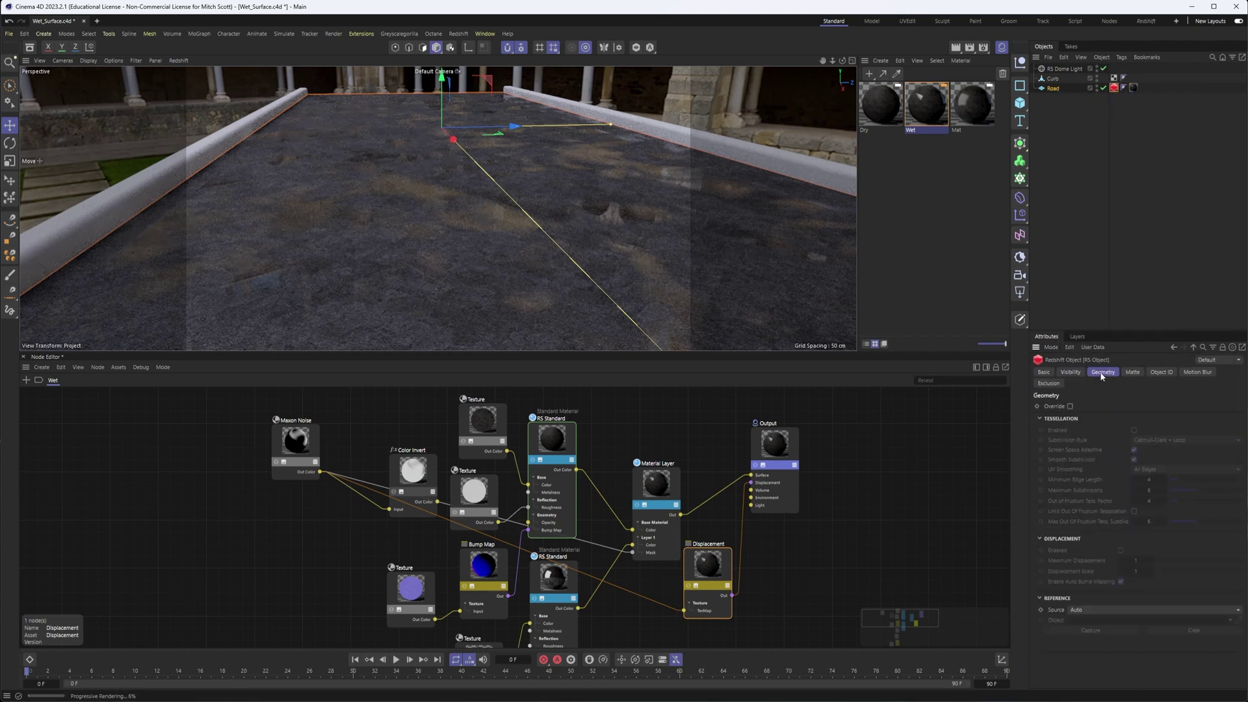
{"action": "left_click", "coordinate": [1067, 406]}
{"action": "left_click", "coordinate": [1120, 550]}
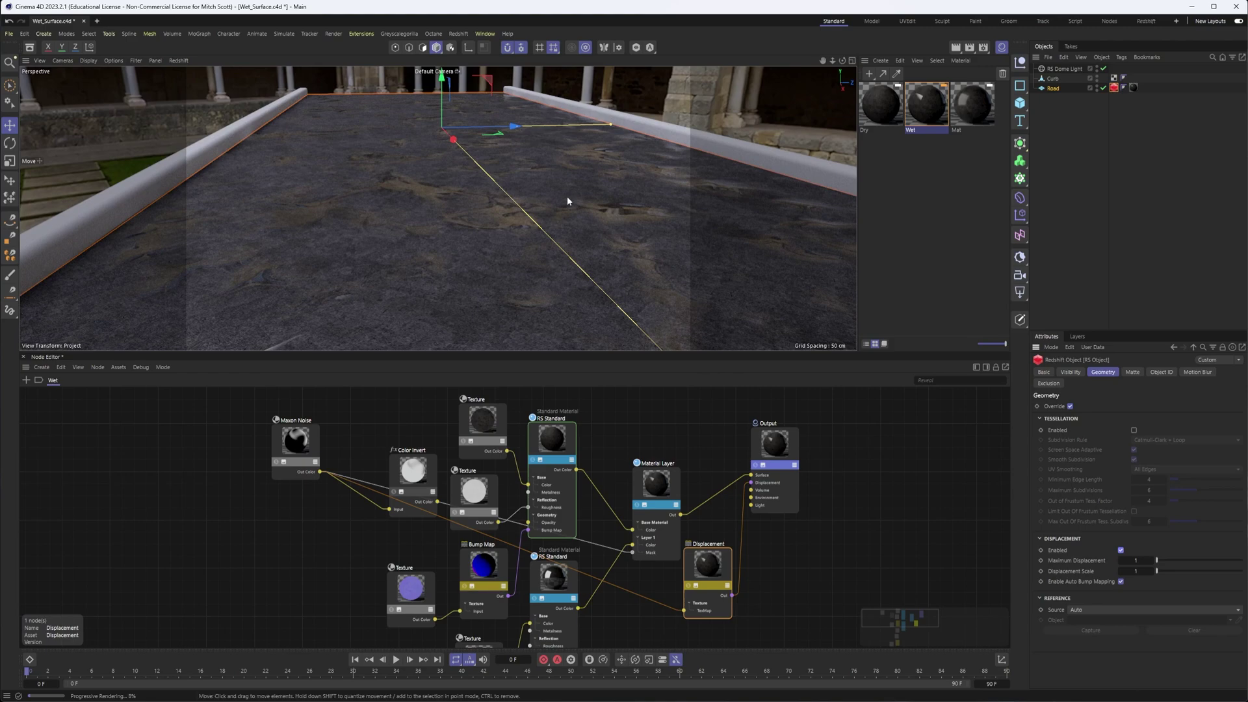
{"action": "mouse_move", "coordinate": [551, 209]}
{"action": "left_mouse_down", "text": "alt"}
{"action": "mouse_move", "coordinate": [571, 235]}
{"action": "mouse_move", "coordinate": [568, 196]}
{"action": "mouse_move", "coordinate": [563, 225]}
{"action": "left_mouse_up", "text": "alt"}
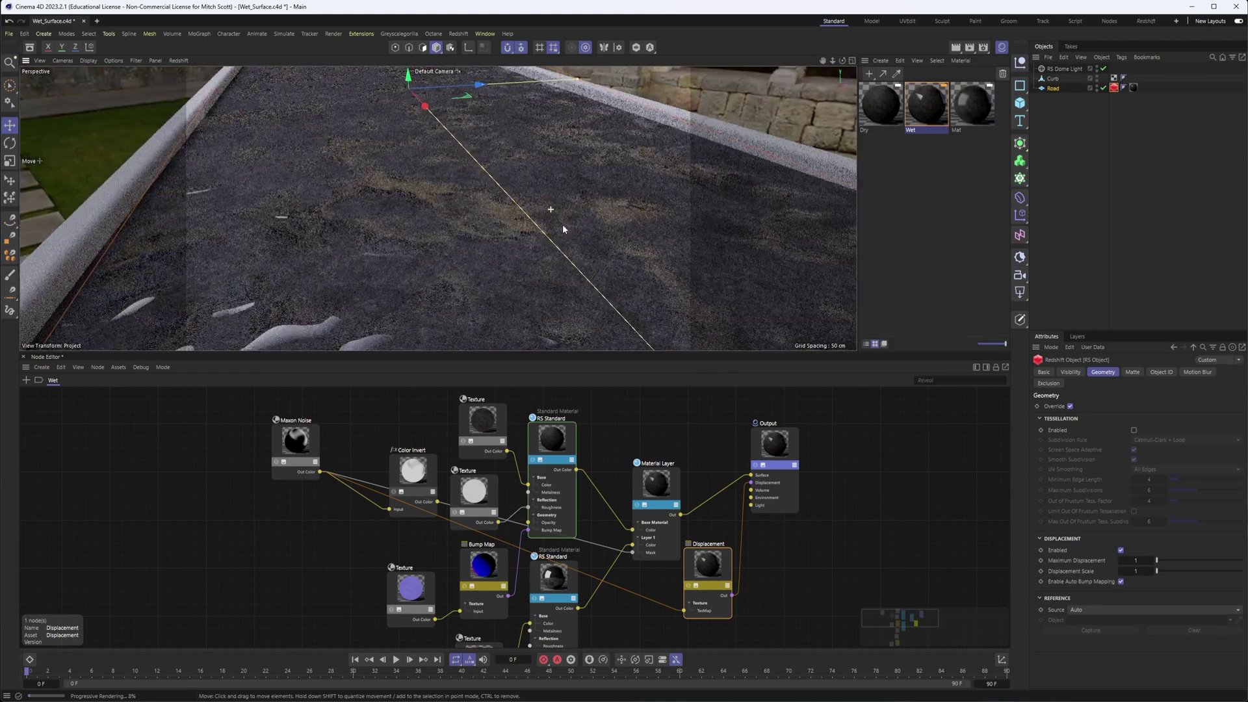
{"action": "middle_click_drag", "start_coordinate": [423, 279], "coordinate": [458, 188], "text": "alt"}
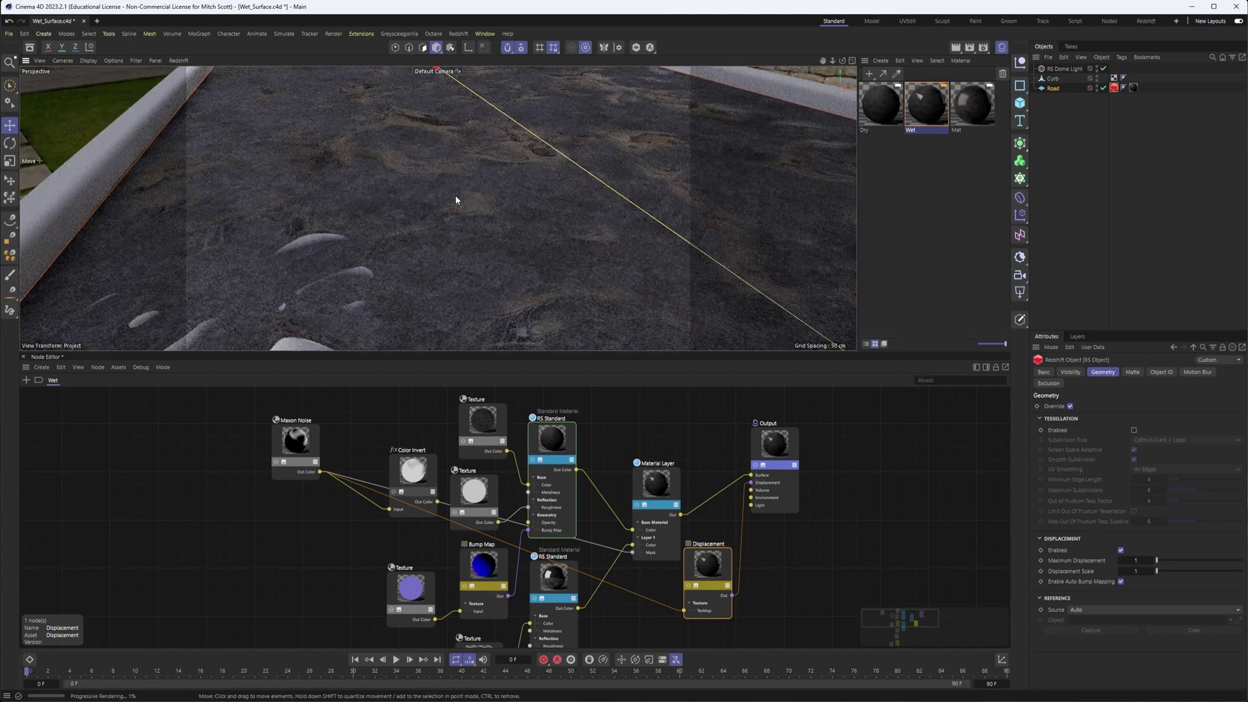
{"action": "left_click_drag", "start_coordinate": [513, 212], "coordinate": [520, 239], "text": "alt"}
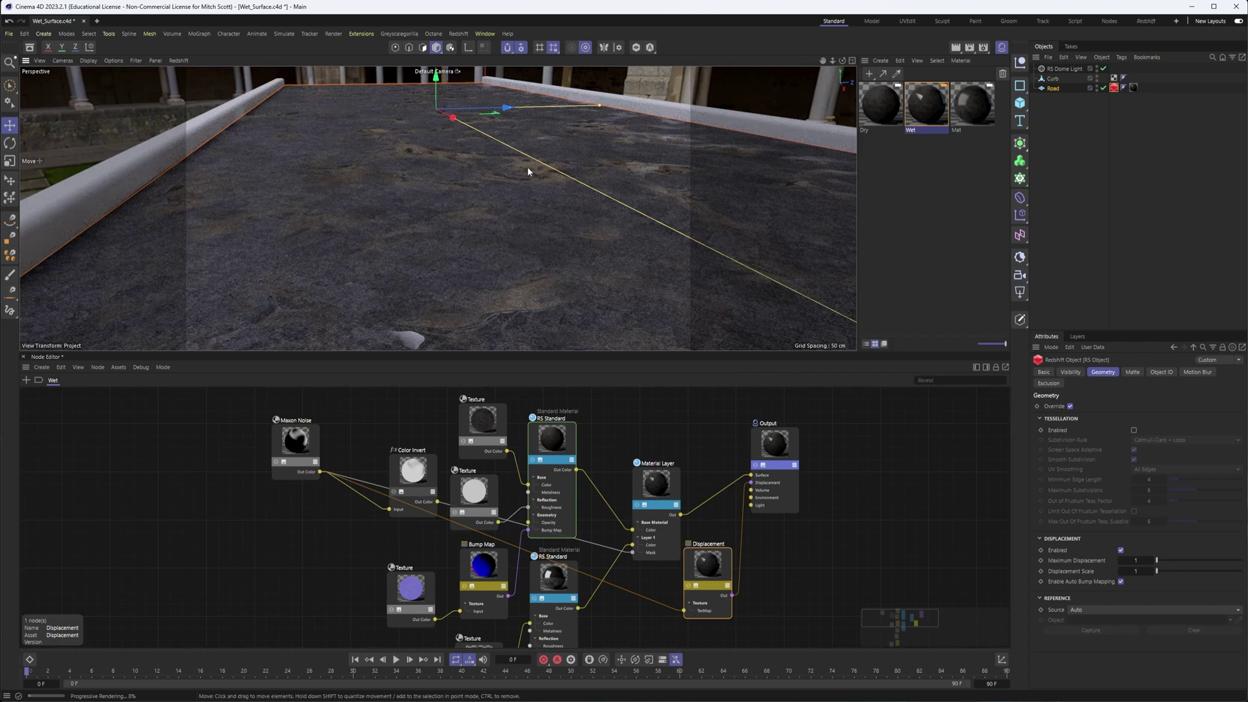
- Set the Road plane's width segments and height segments both to 100
{"action": "left_click", "coordinate": [1053, 88]}
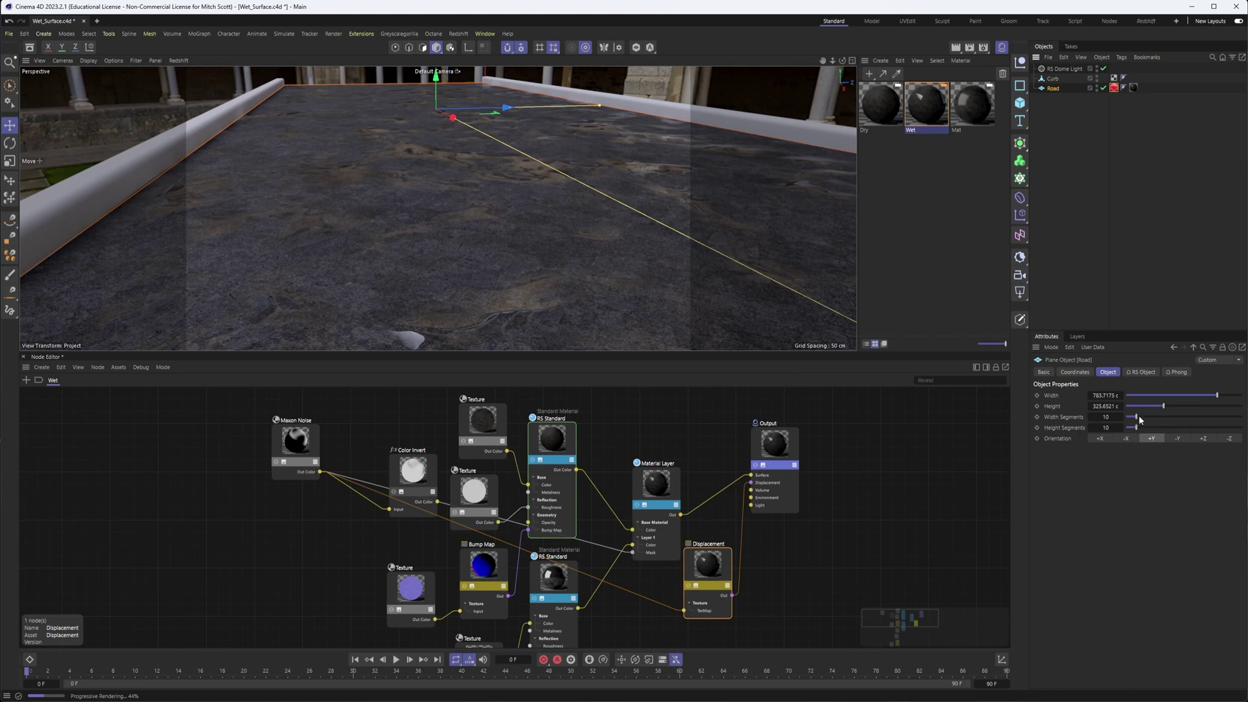
{"action": "left_click_drag", "start_coordinate": [1136, 418], "coordinate": [1241, 417]}
{"action": "left_click_drag", "start_coordinate": [1136, 429], "coordinate": [1241, 428]}
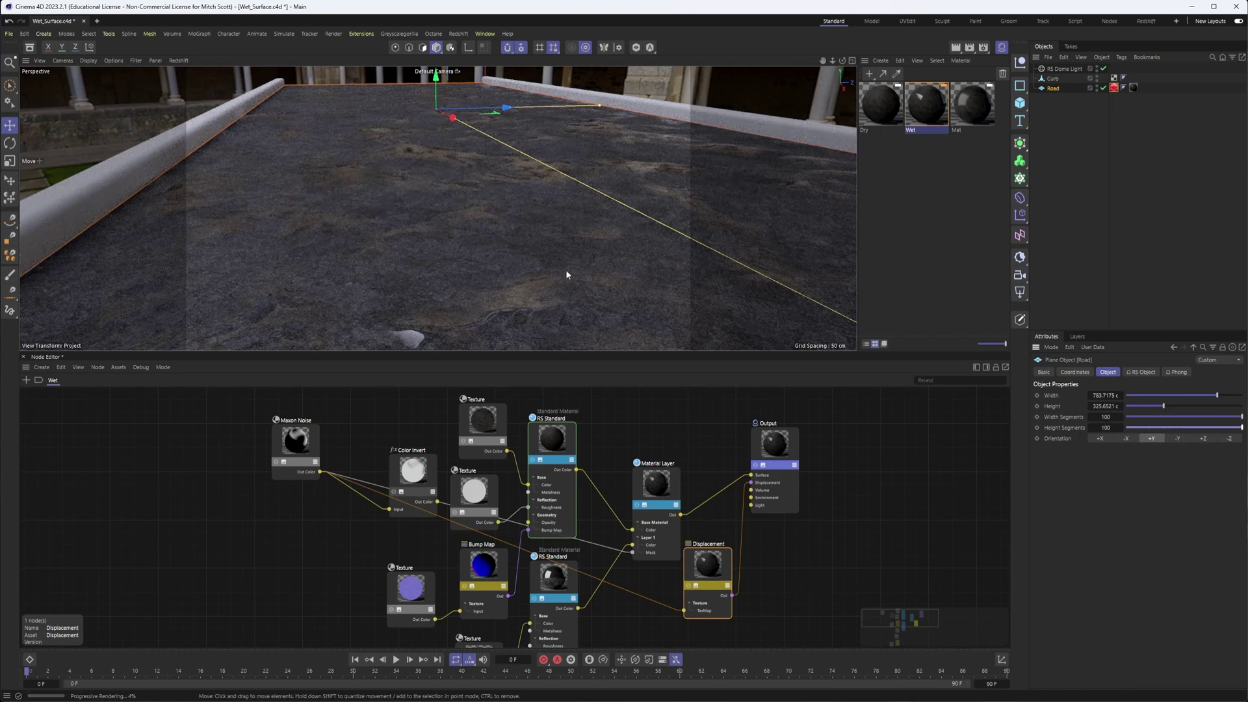
- Display the mesh lines on shaded objects and turn off Redshift rendering in the viewport to inspect the road's segments
{"action": "left_click", "coordinate": [90, 61]}
{"action": "left_click", "coordinate": [103, 102]}
{"action": "mouse_move", "coordinate": [393, 215]}
{"action": "left_mouse_down", "text": "alt"}
{"action": "mouse_move", "coordinate": [334, 162]}
{"action": "mouse_move", "coordinate": [416, 226]}
{"action": "left_mouse_up", "text": "alt"}
{"action": "left_click", "coordinate": [176, 62]}
{"action": "left_click", "coordinate": [184, 79]}
{"action": "left_click_drag", "start_coordinate": [537, 211], "coordinate": [512, 309], "text": "alt"}
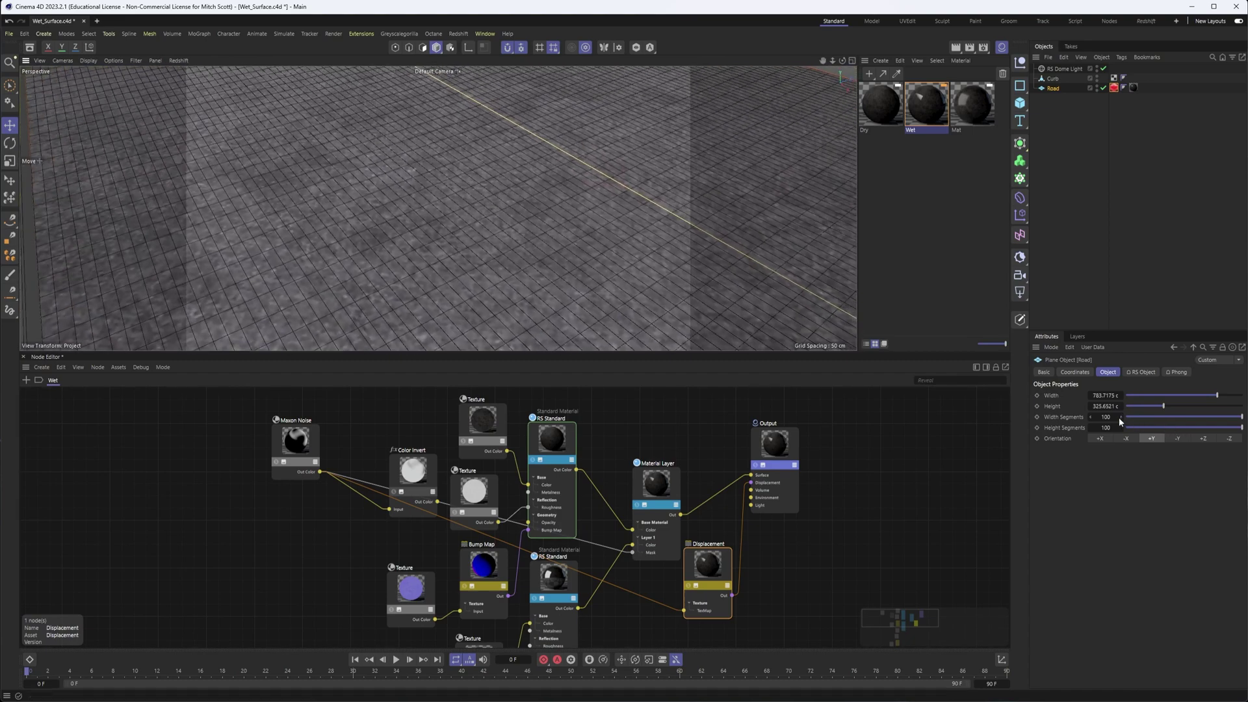
- Set the Road plane's width segments to 250
{"action": "left_click_drag", "start_coordinate": [1120, 419], "coordinate": [1121, 417]}
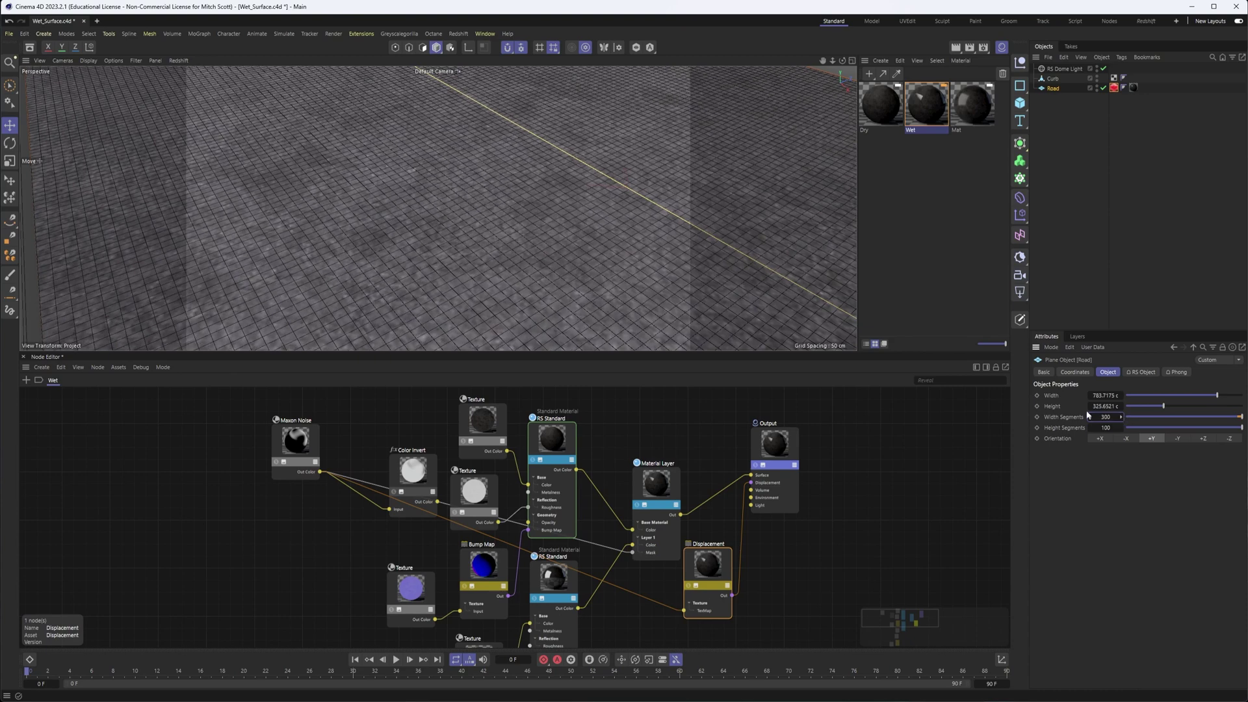
{"action": "left_click_drag", "start_coordinate": [614, 242], "coordinate": [612, 272], "text": "alt"}
{"action": "scroll", "coordinate": [611, 280], "scroll_direction": "up", "scroll_amount": 2}
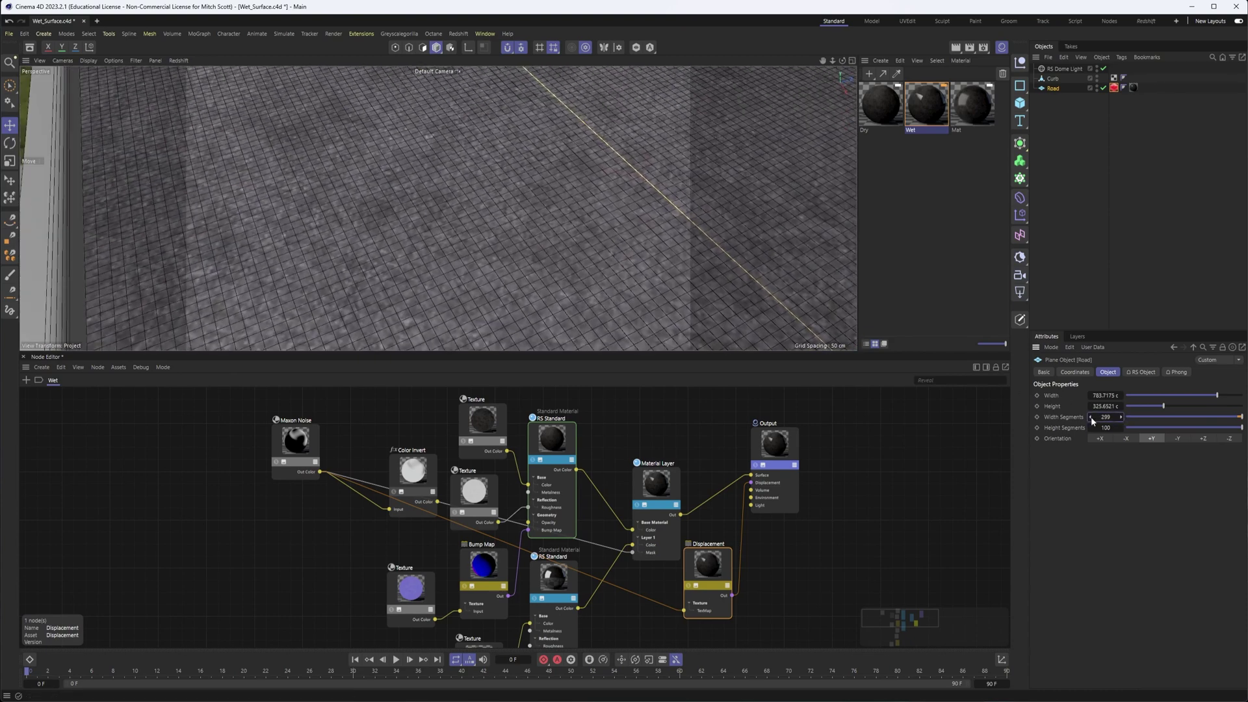
{"action": "left_click_drag", "start_coordinate": [1090, 416], "coordinate": [1090, 420]}
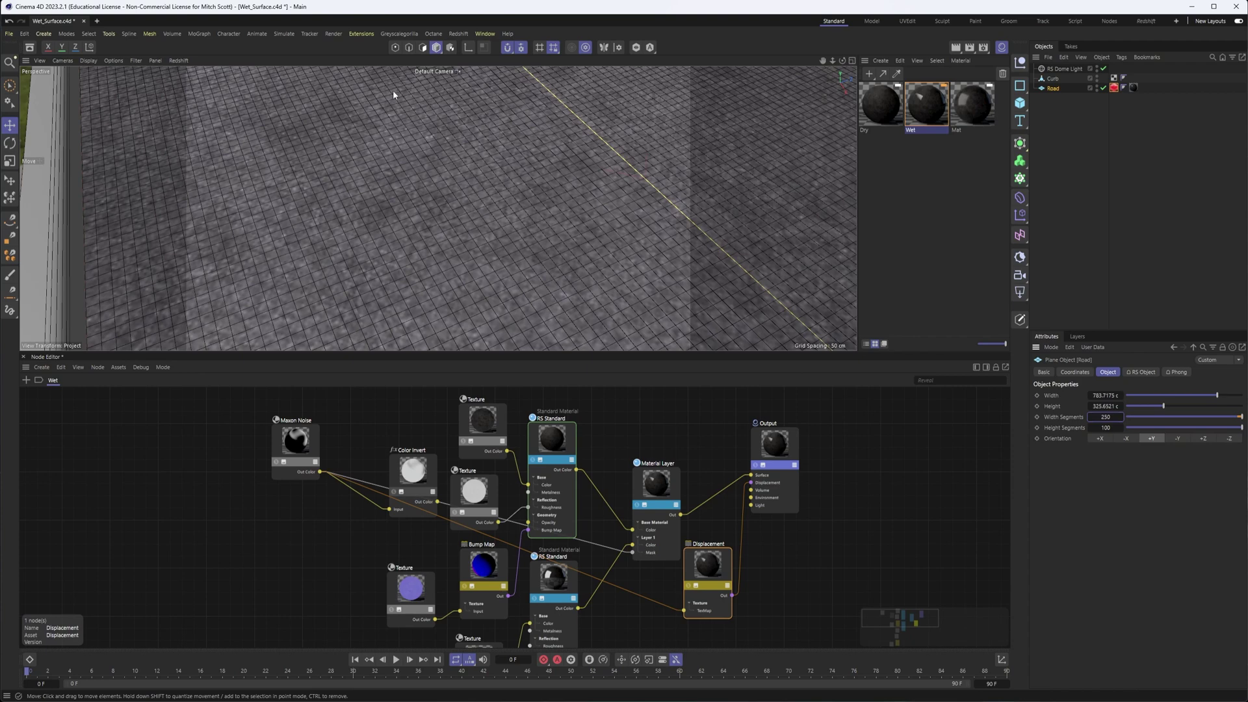
- Turn Redshift viewport rendering back on and check the displaced road surface
{"action": "left_click", "coordinate": [177, 60]}
{"action": "left_click", "coordinate": [189, 78]}
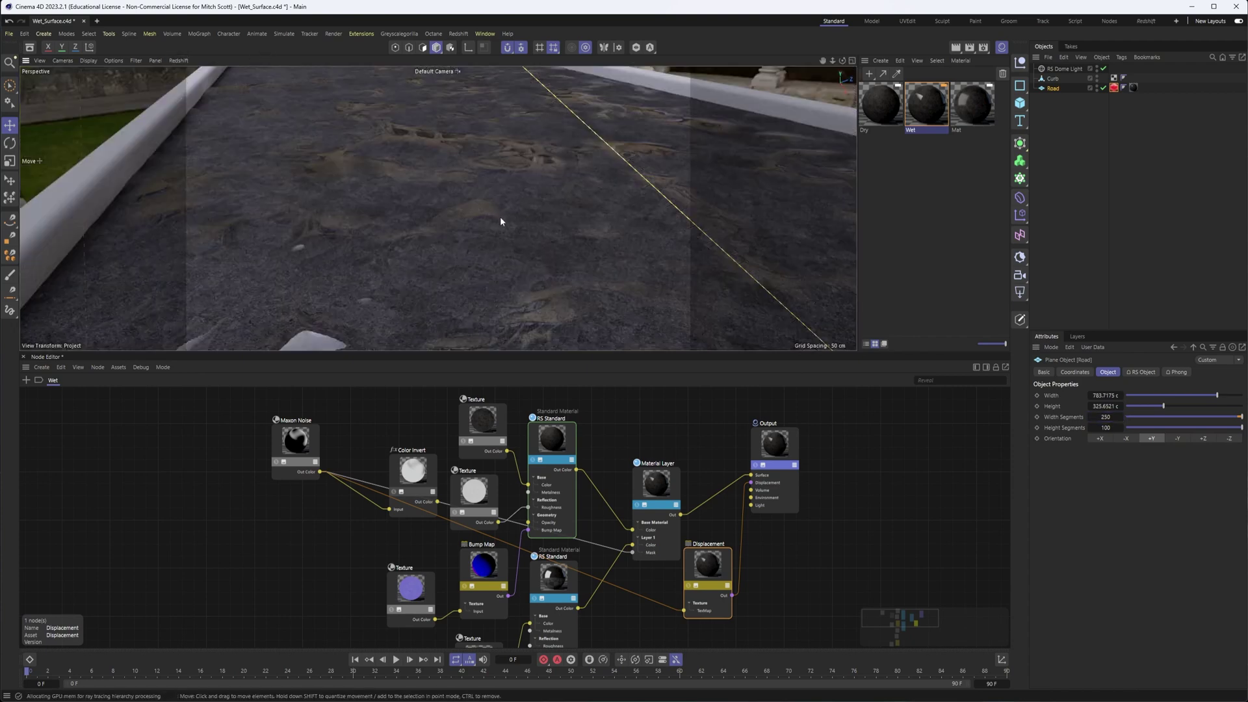
{"action": "left_click_drag", "start_coordinate": [441, 301], "coordinate": [416, 261], "text": "alt"}
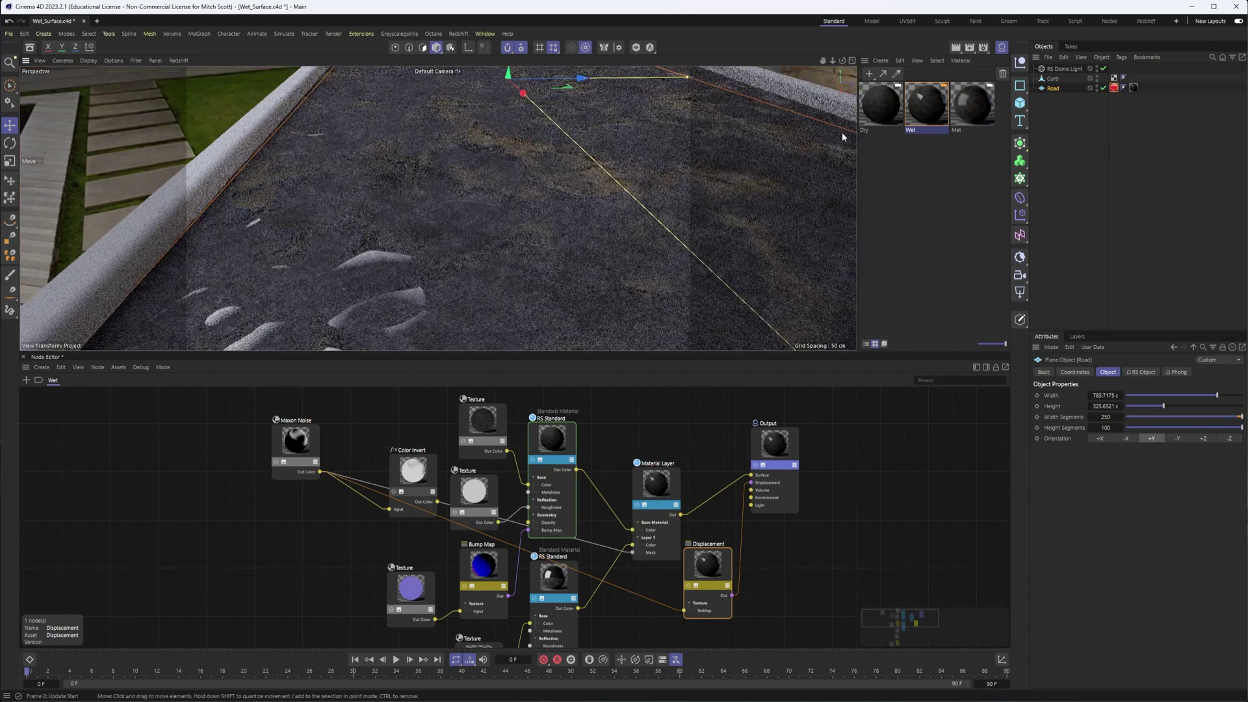
- Enable tessellation and disable auto bump mapping in the Road's Redshift Object tag
{"action": "left_click", "coordinate": [1113, 87]}
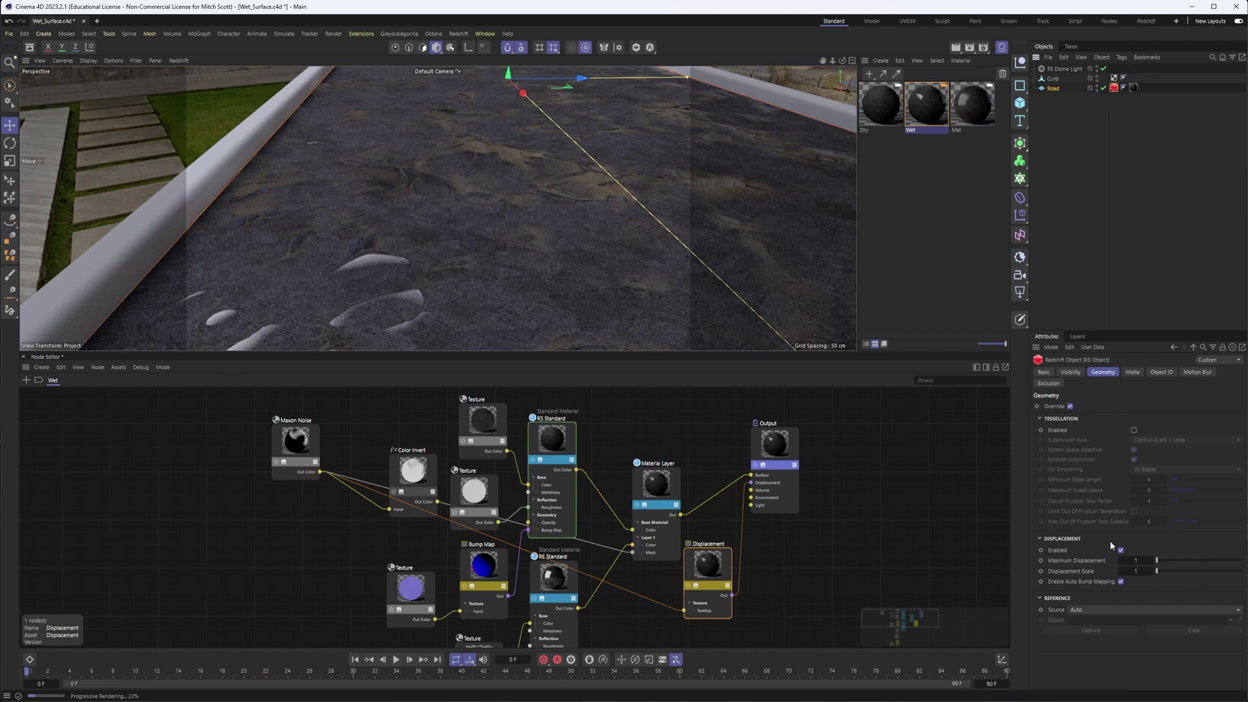
{"action": "left_click", "coordinate": [1134, 431]}
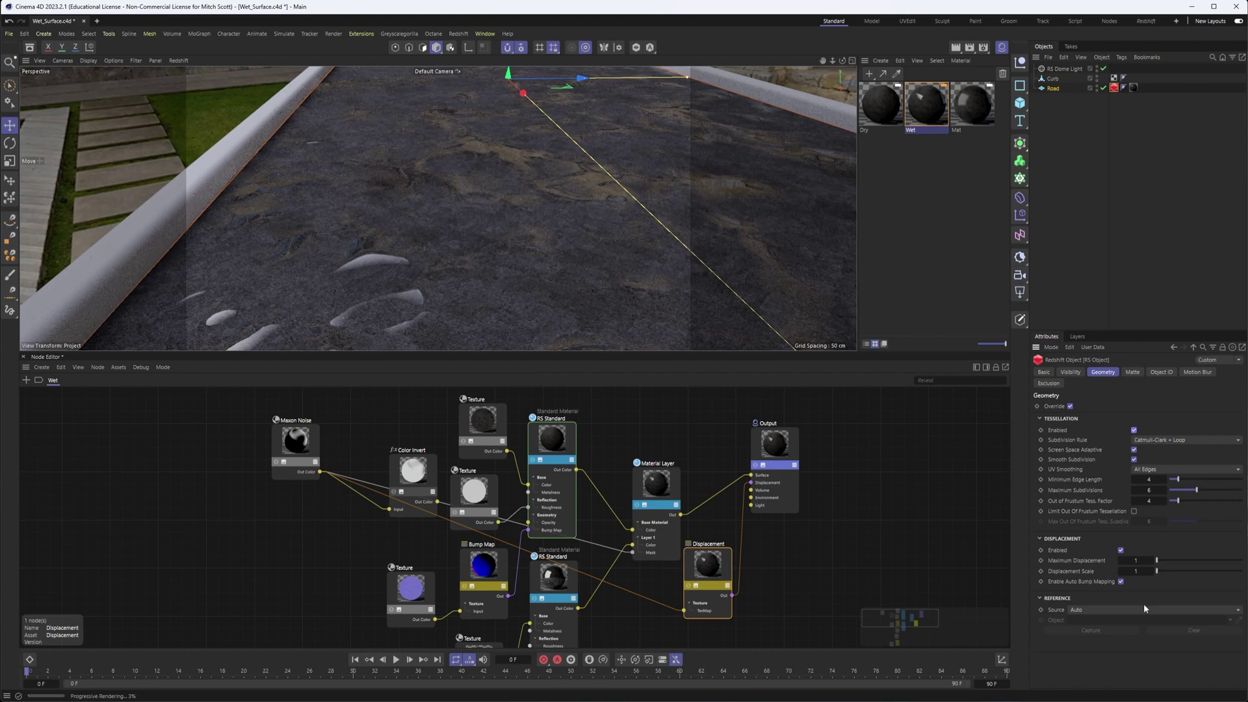
{"action": "left_click", "coordinate": [1120, 582]}
{"action": "mouse_move", "coordinate": [496, 221]}
{"action": "left_mouse_down", "text": "alt"}
{"action": "mouse_move", "coordinate": [503, 244]}
{"action": "mouse_move", "coordinate": [510, 212]}
{"action": "left_mouse_up", "text": "alt"}
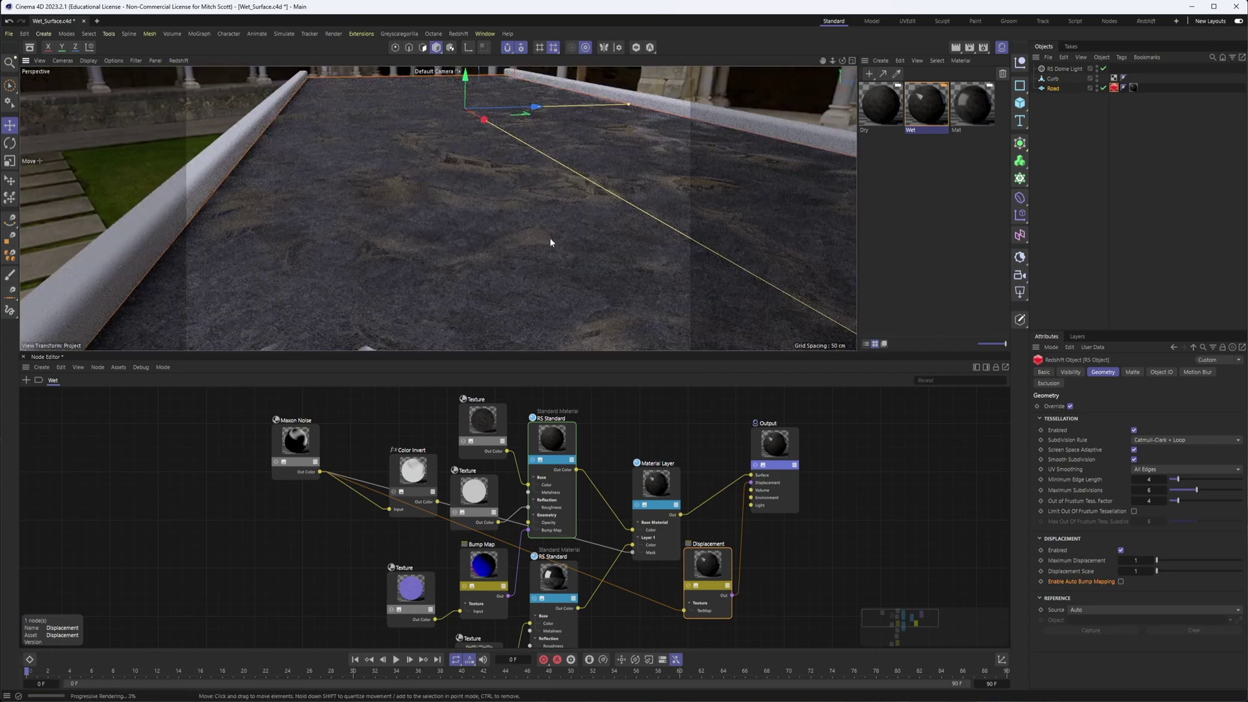
{"action": "left_click_drag", "start_coordinate": [625, 233], "coordinate": [823, 334], "text": "alt"}
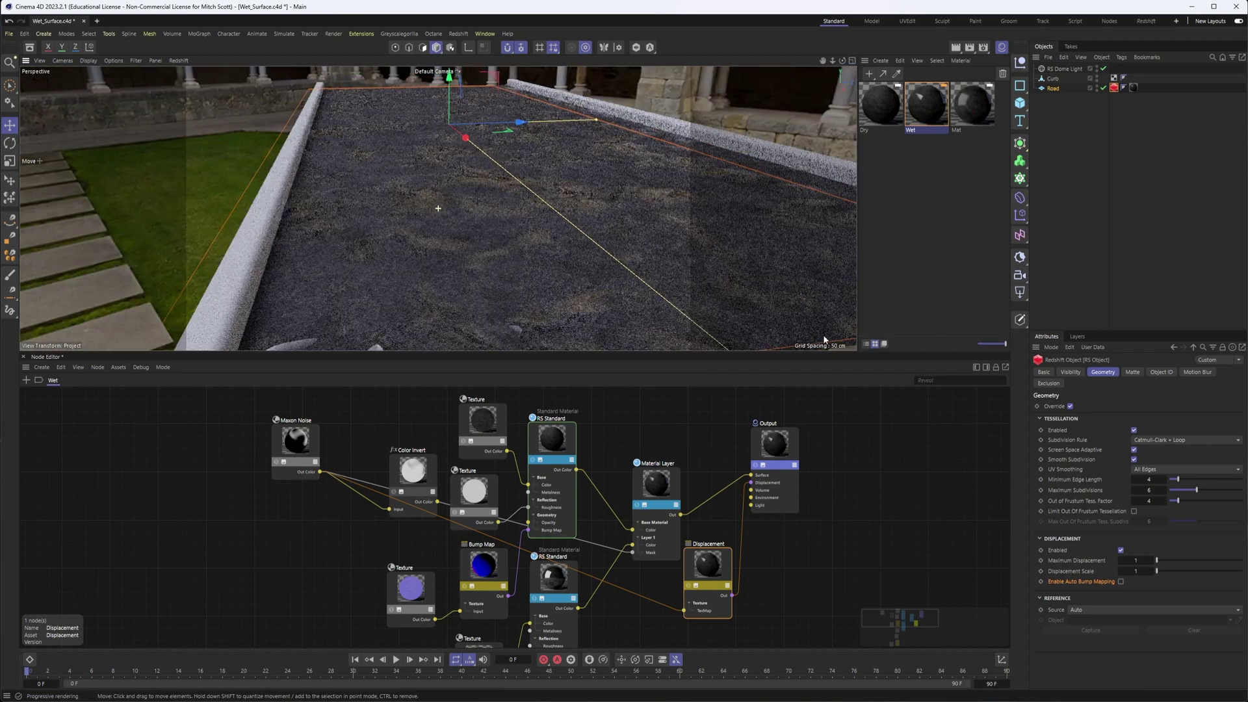
- Examine the tag's minimum edge length and maximum subdivisions settings and the displaced road from several angles
{"action": "left_click", "coordinate": [1071, 480]}
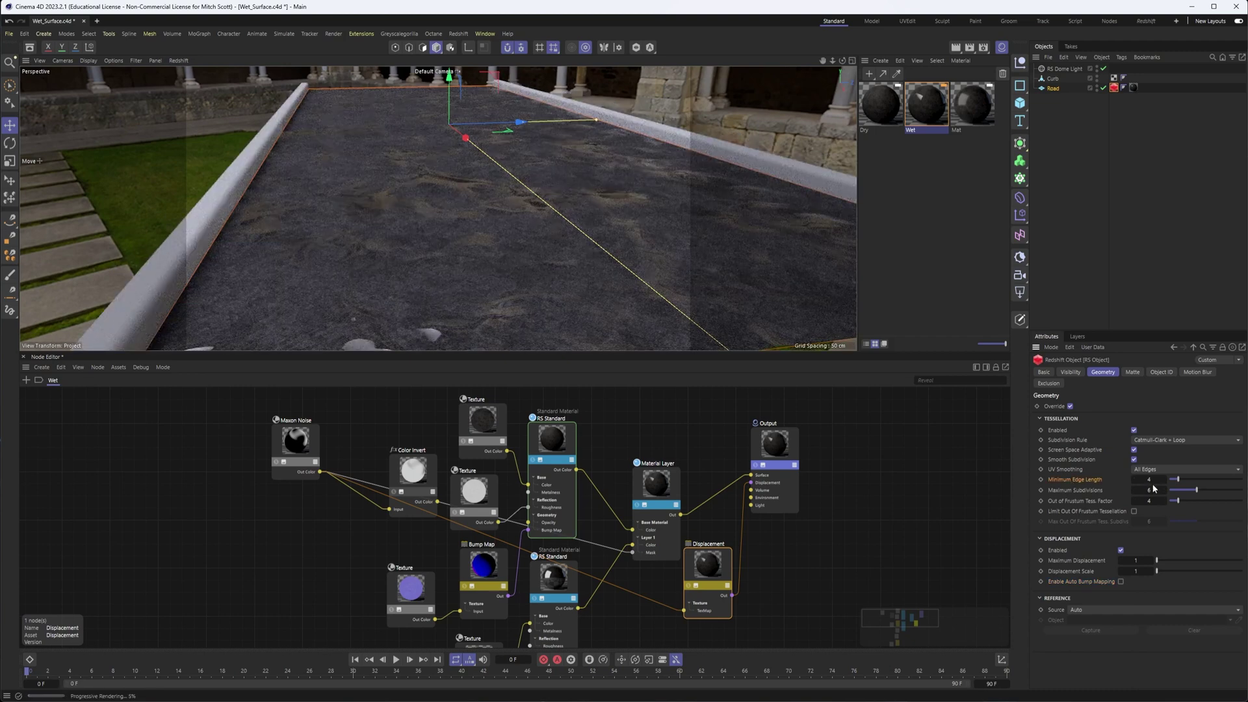
{"action": "left_click", "coordinate": [1154, 492]}
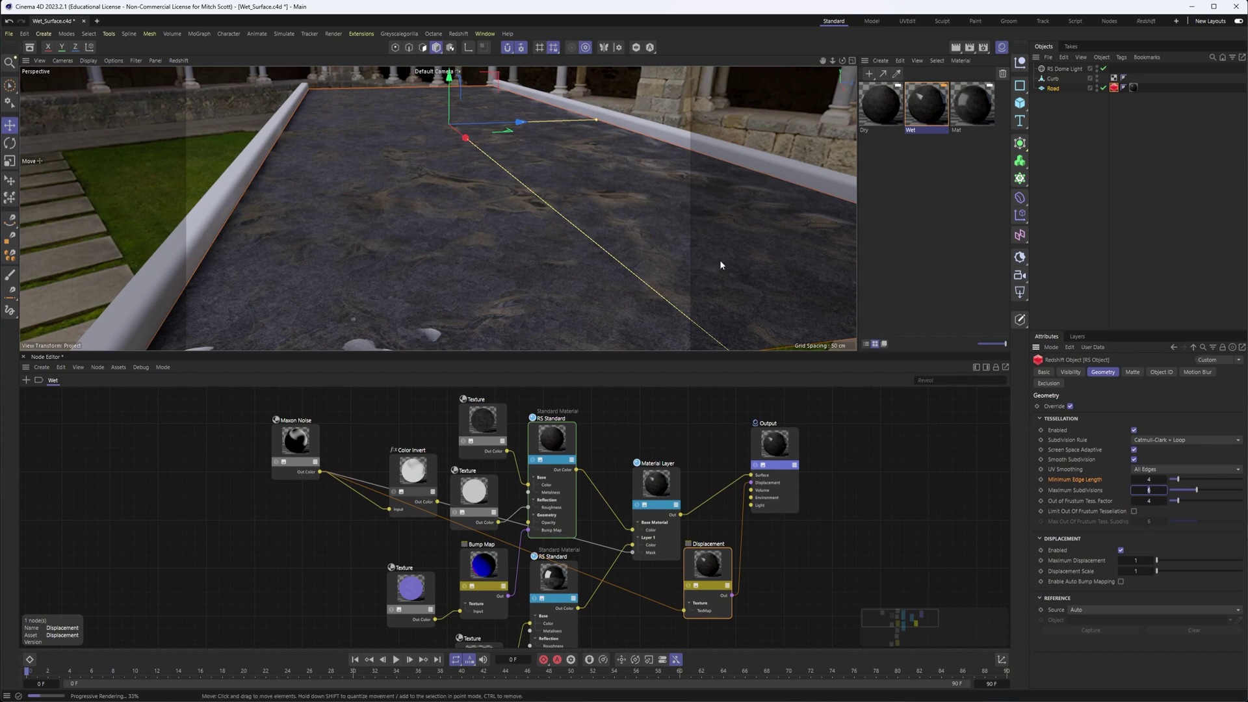
{"action": "left_click_drag", "start_coordinate": [678, 204], "coordinate": [604, 217], "text": "alt"}
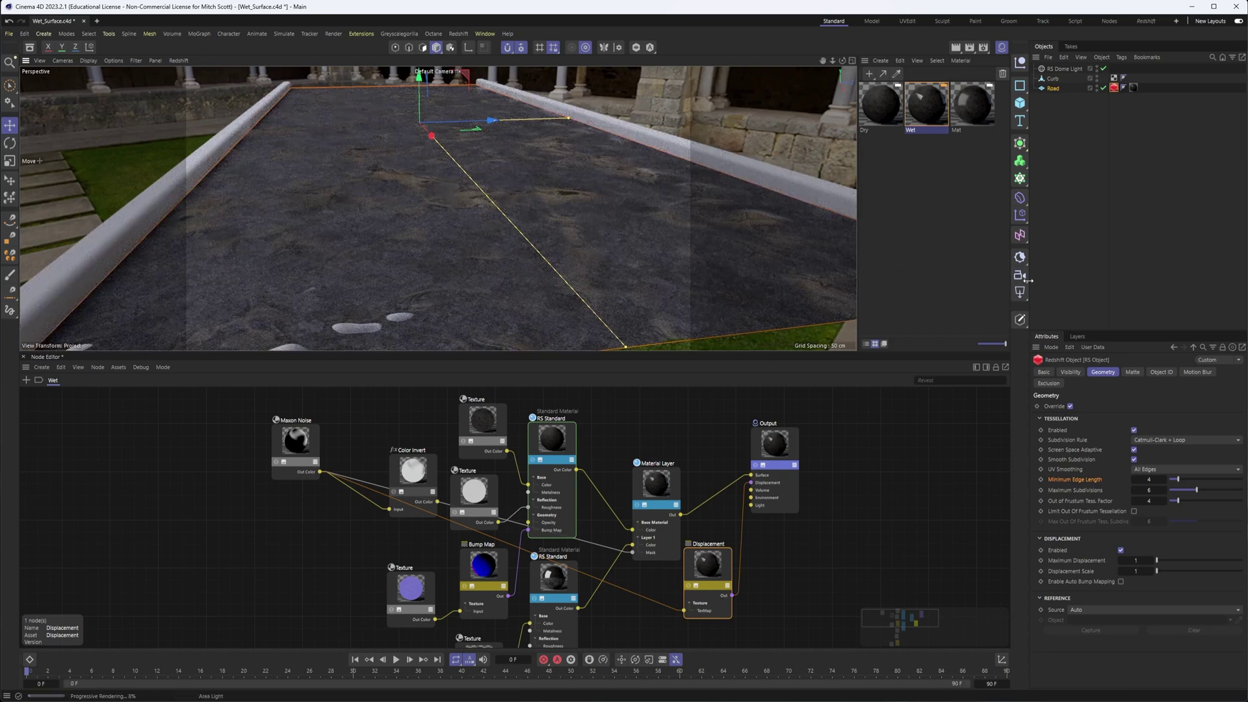
{"action": "mouse_move", "coordinate": [436, 180]}
{"action": "left_mouse_down", "text": "alt"}
{"action": "mouse_move", "coordinate": [447, 203]}
{"action": "mouse_move", "coordinate": [441, 177]}
{"action": "left_mouse_up", "text": "alt"}
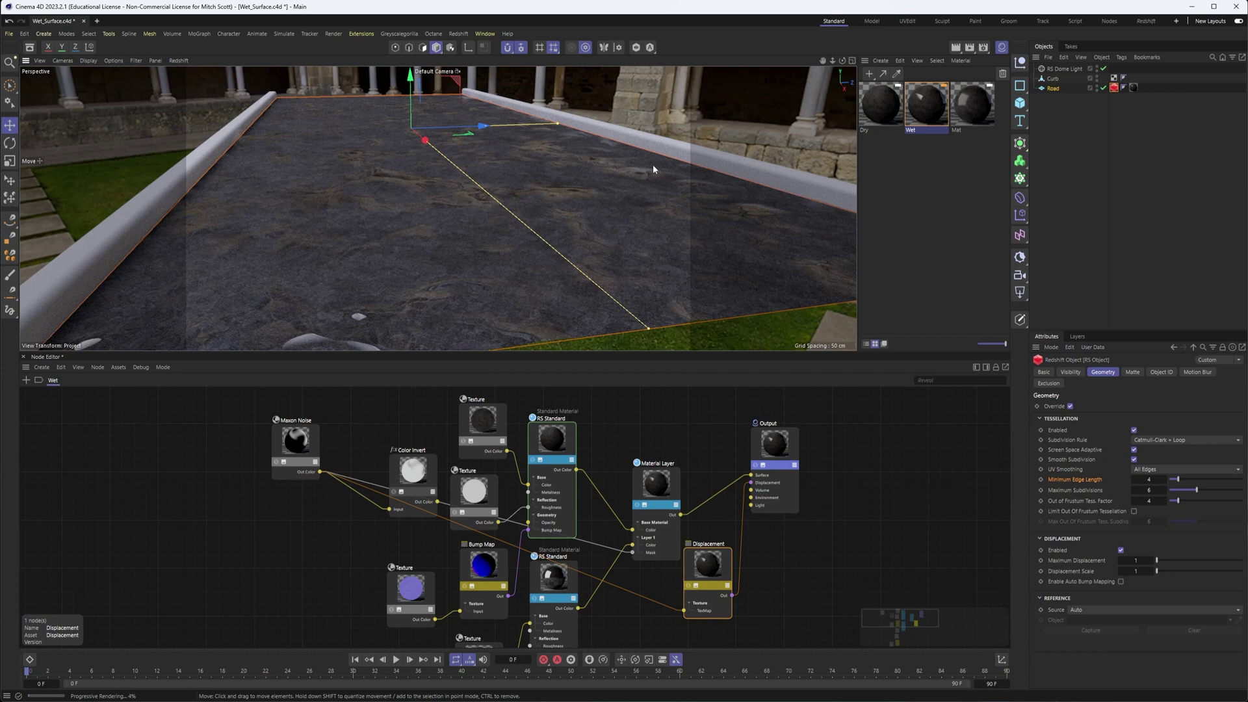
{"action": "left_click", "coordinate": [1099, 138]}
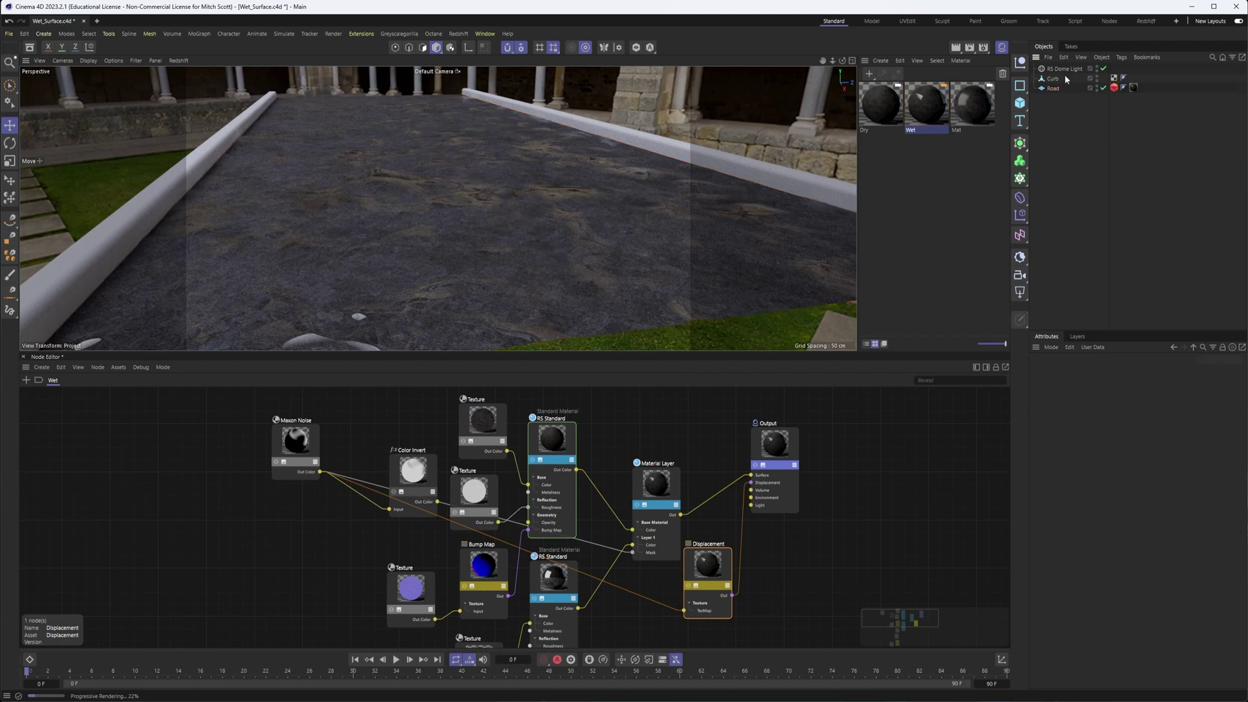
{"action": "left_click", "coordinate": [1003, 47]}
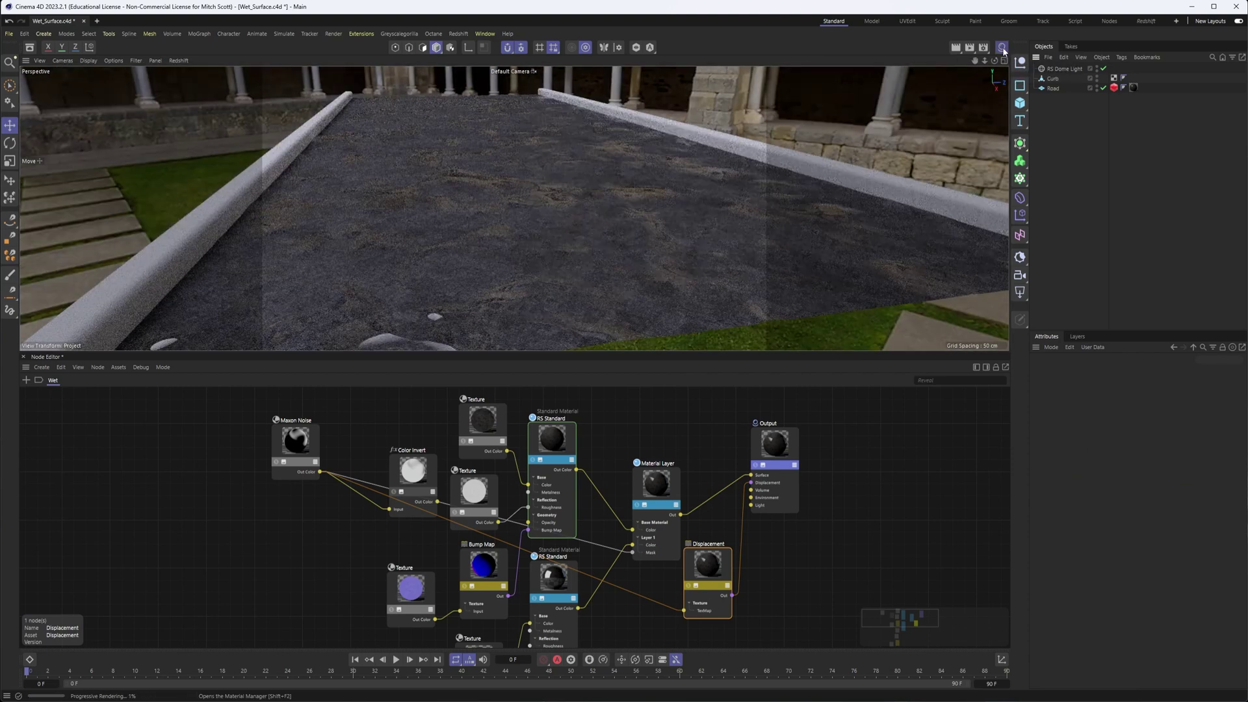
{"action": "left_click", "coordinate": [1002, 48]}
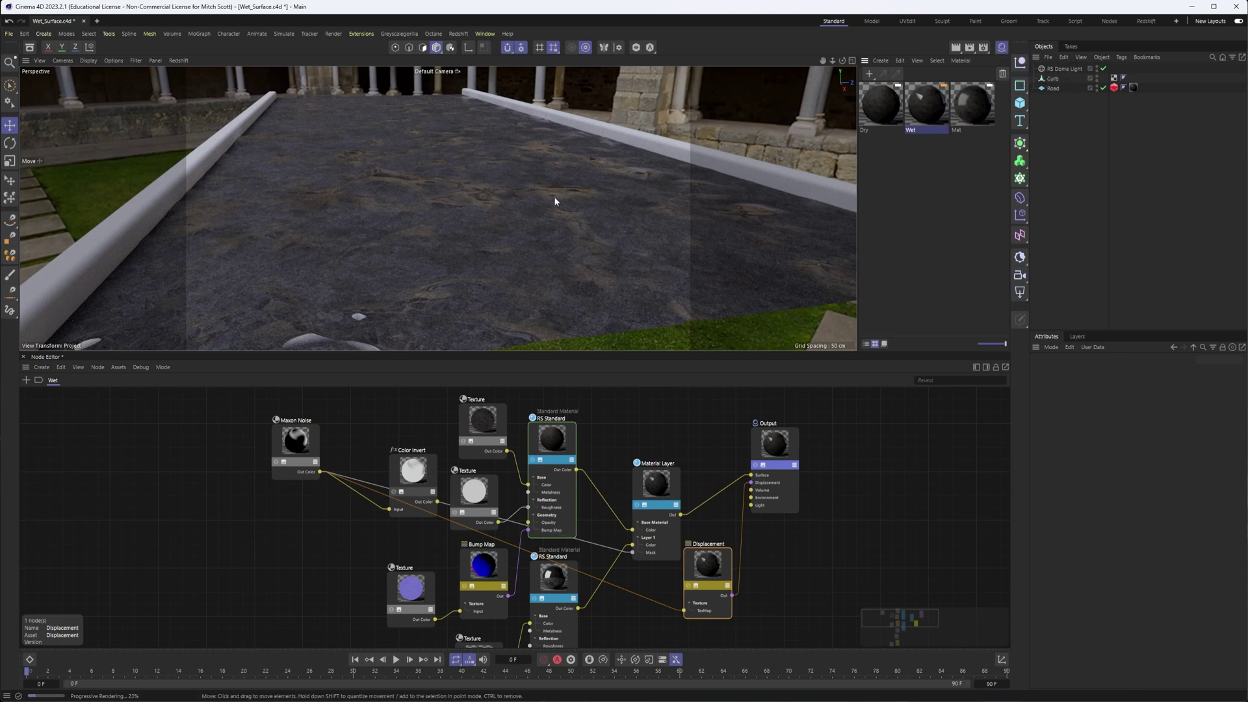
- Add a Vertex Map tag to the Road plane
{"action": "left_click", "coordinate": [1053, 89]}
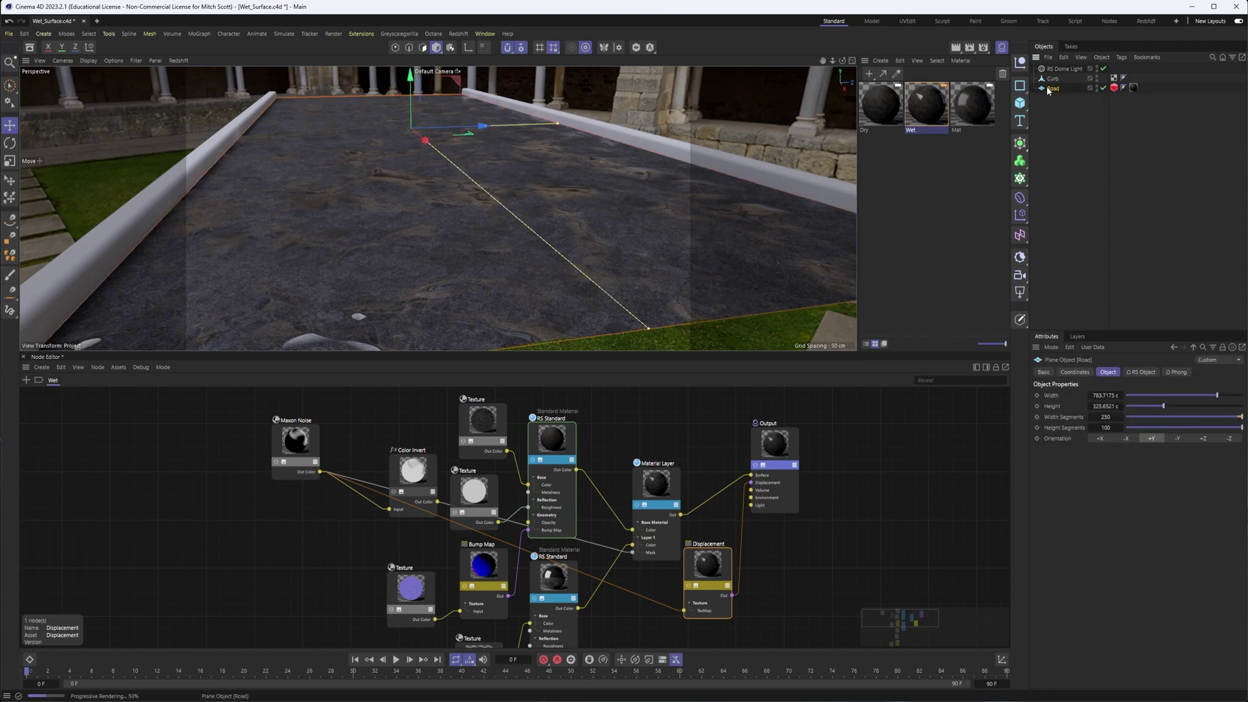
{"action": "right_click", "coordinate": [1047, 91]}
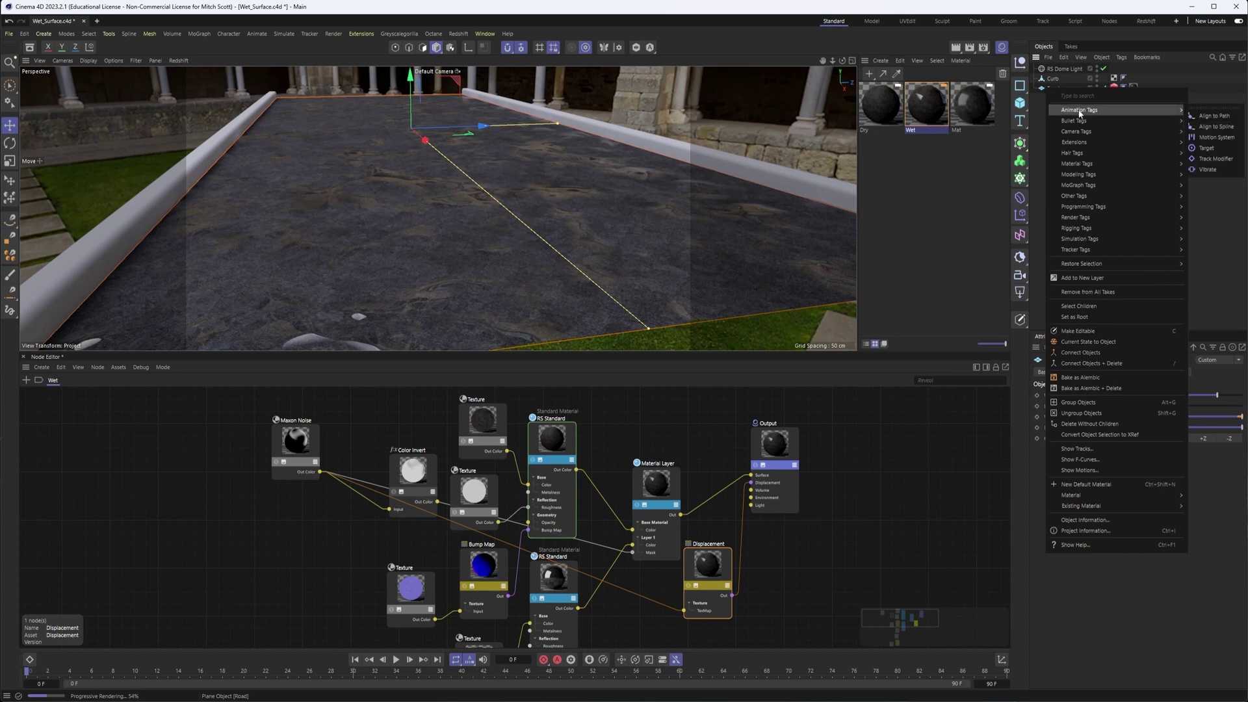
{"action": "mouse_move", "coordinate": [1079, 196]}
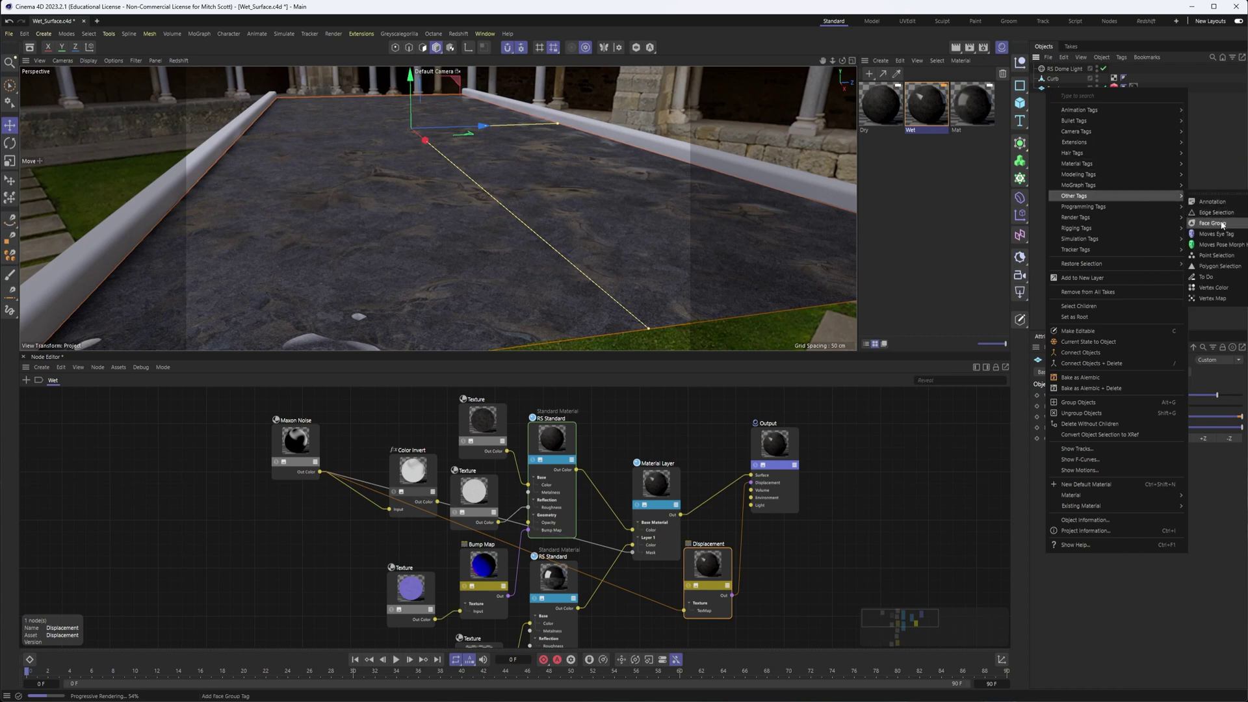
{"action": "left_click", "coordinate": [1210, 298]}
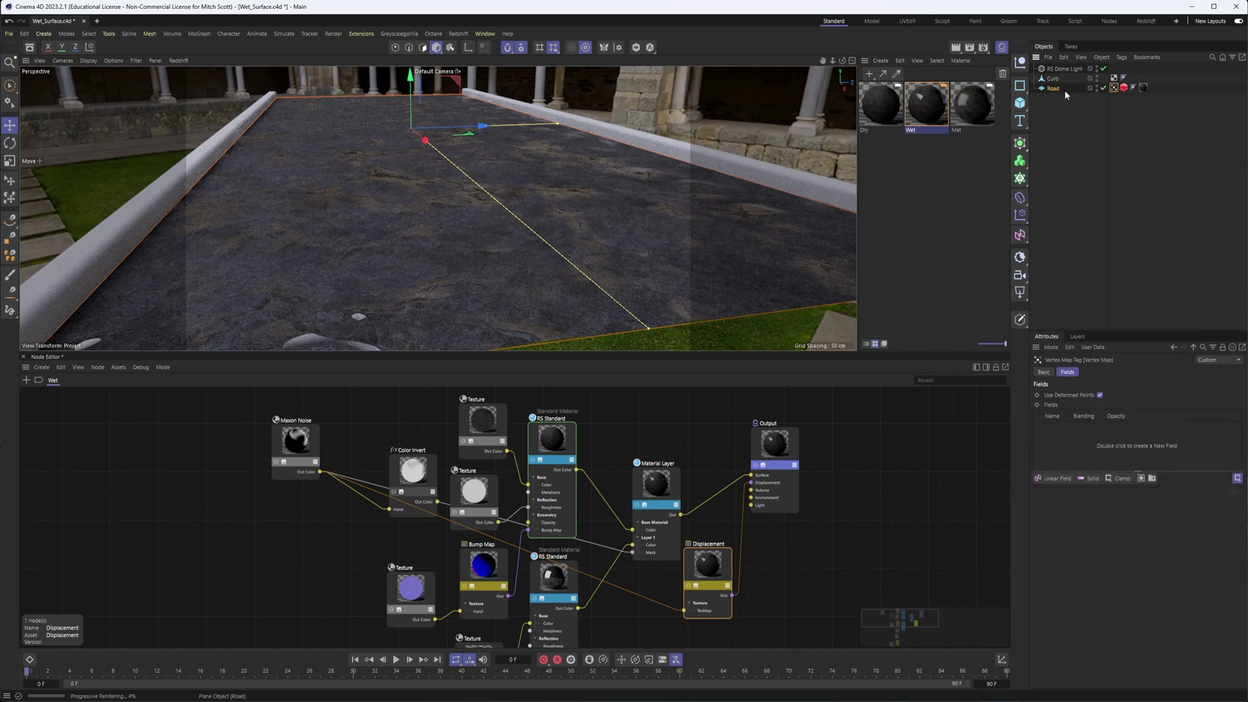
- Turn off Redshift viewport rendering to inspect the road's vertex map, and select the Road plane
{"action": "left_click", "coordinate": [179, 60]}
{"action": "left_click", "coordinate": [186, 78]}
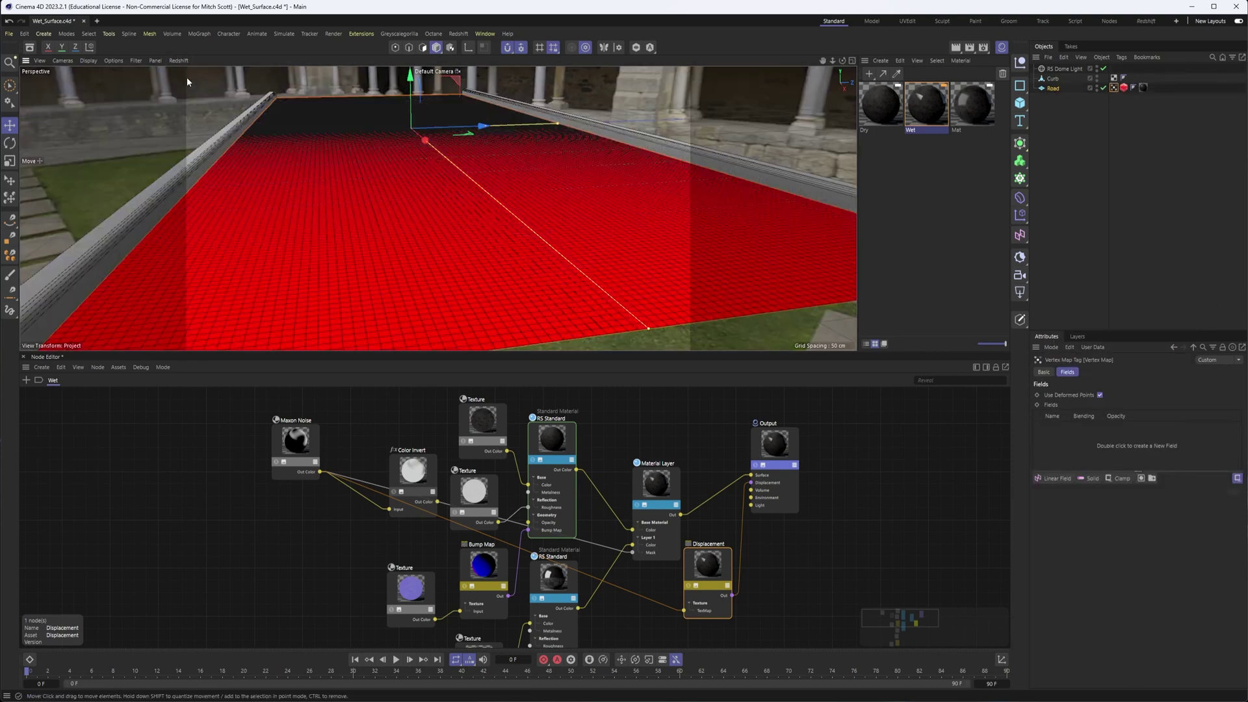
{"action": "left_click_drag", "start_coordinate": [601, 245], "coordinate": [536, 228], "text": "alt"}
{"action": "right_click_drag", "start_coordinate": [536, 228], "coordinate": [496, 212], "text": "alt"}
{"action": "middle_click_drag", "start_coordinate": [496, 211], "coordinate": [490, 227], "text": "alt"}
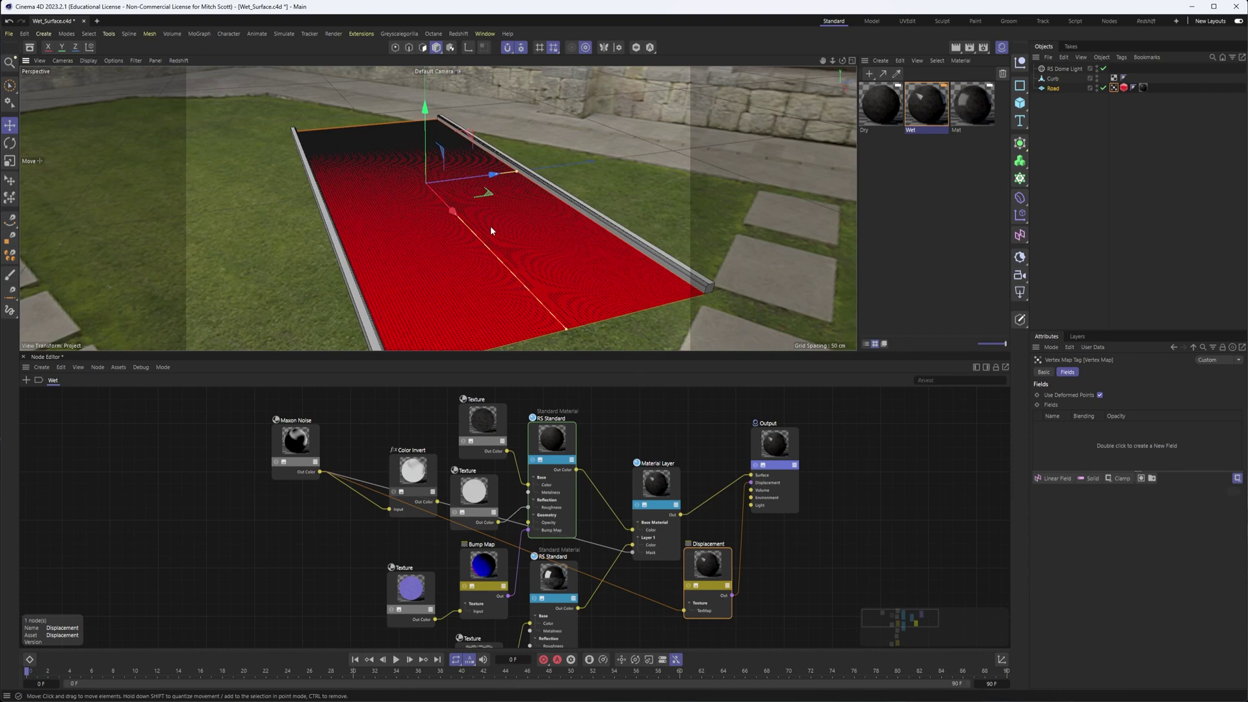
{"action": "left_click_drag", "start_coordinate": [490, 226], "coordinate": [478, 218], "text": "alt"}
{"action": "scroll", "coordinate": [520, 281], "scroll_direction": "up", "scroll_amount": 4}
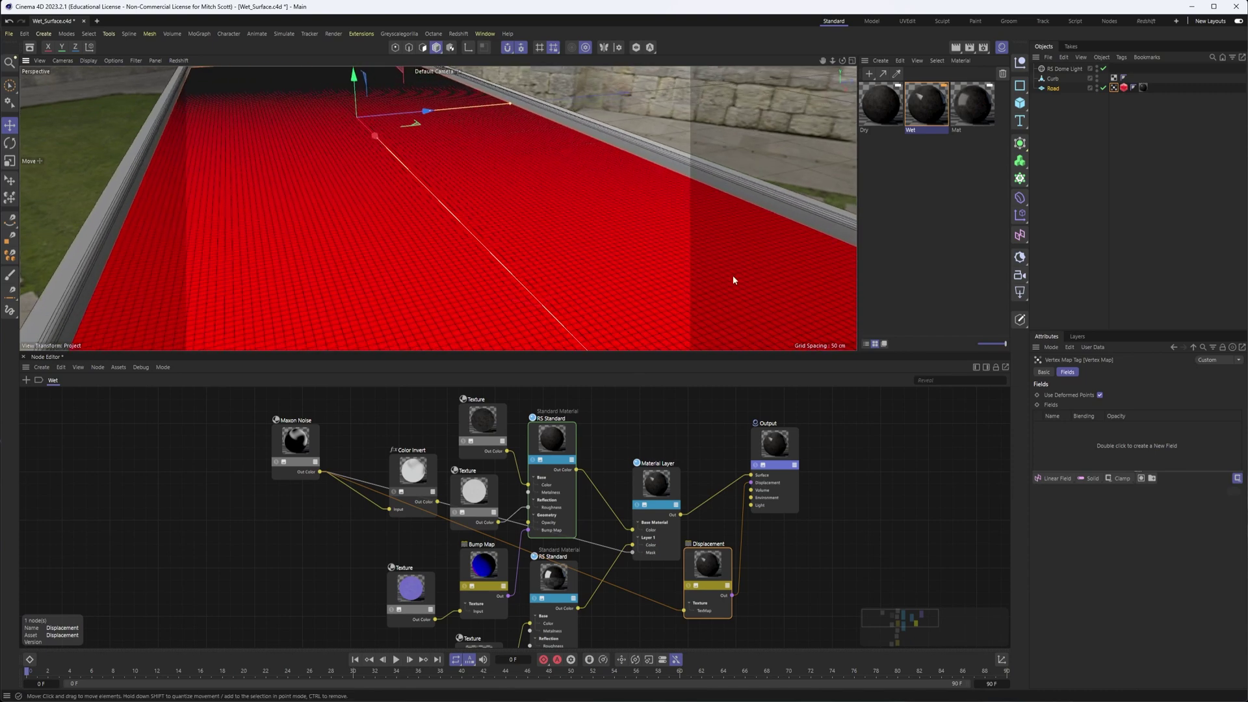
{"action": "left_click", "coordinate": [1045, 89]}
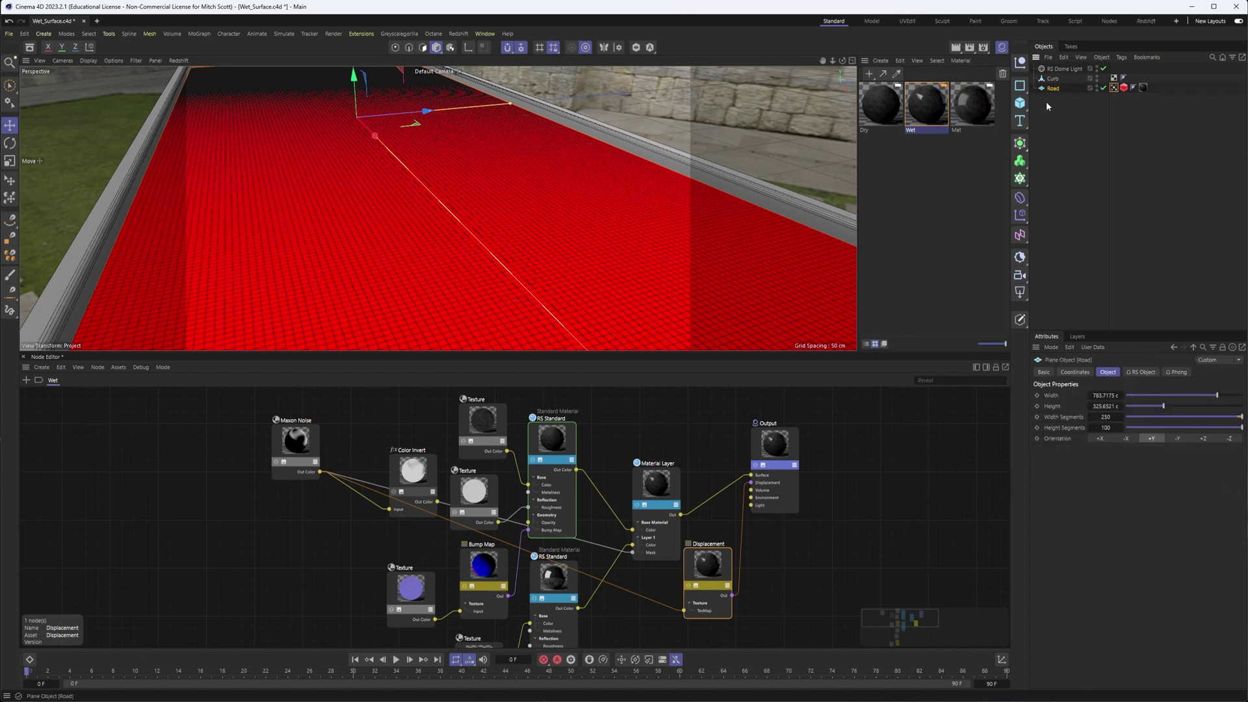
- Set the Road plane's width segments to 500 and height segments to 200
{"action": "left_click", "coordinate": [1108, 416]}
{"action": "type", "text": "500"}
{"action": "key", "text": "Tab"}
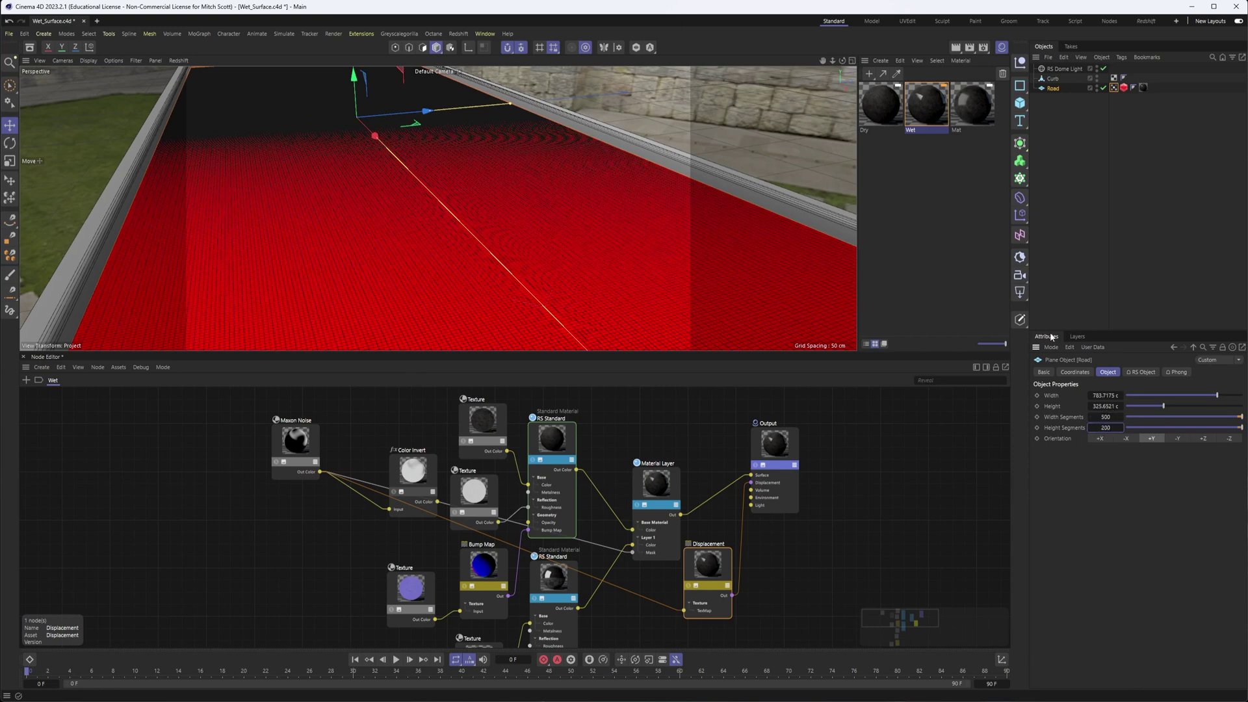
- Disable tessellation in the Road's Redshift Object tag and display the Road's vertex map in the viewport
{"action": "left_click", "coordinate": [1124, 87]}
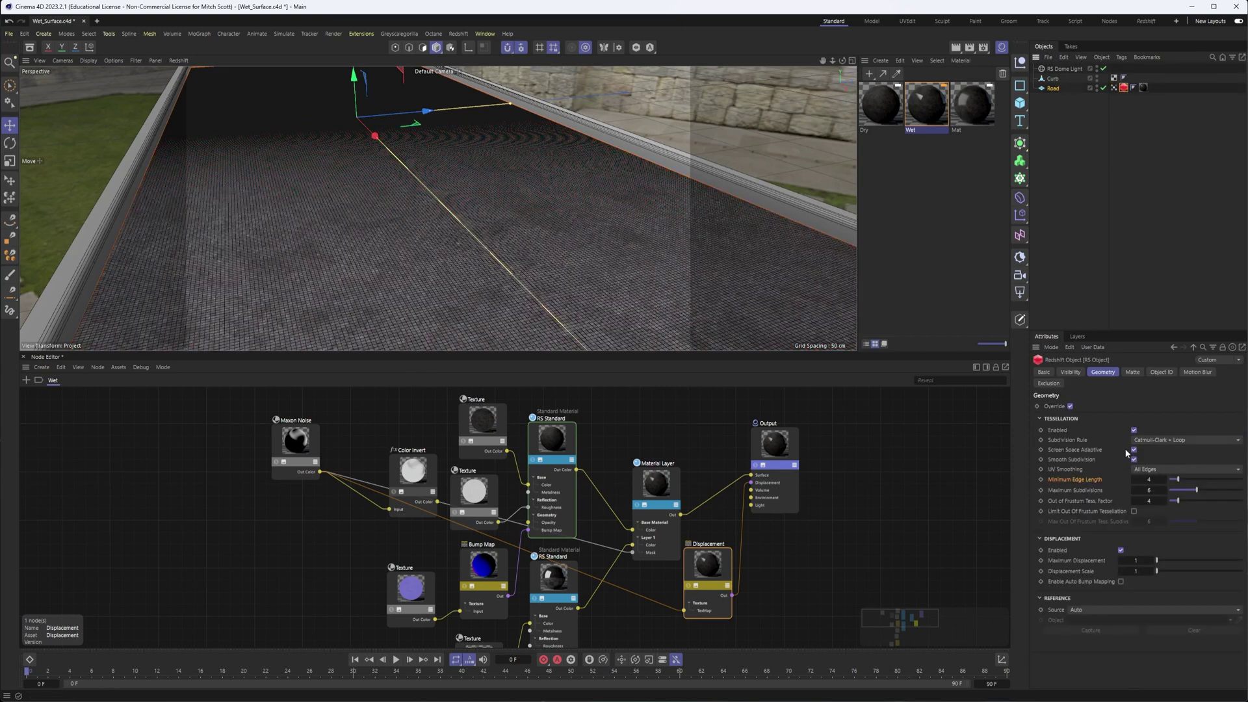
{"action": "left_click", "coordinate": [1134, 430]}
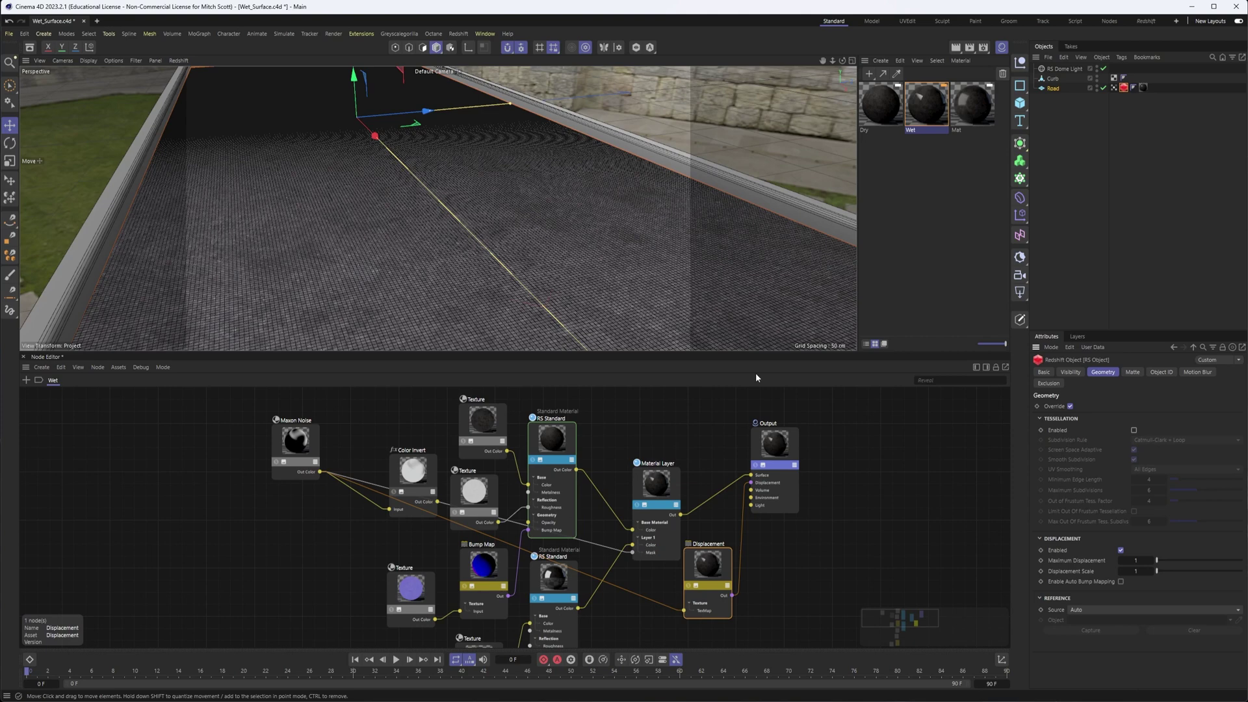
{"action": "mouse_move", "coordinate": [447, 213]}
{"action": "left_mouse_down", "text": "alt"}
{"action": "mouse_move", "coordinate": [438, 202]}
{"action": "mouse_move", "coordinate": [444, 212]}
{"action": "left_mouse_up", "text": "alt"}
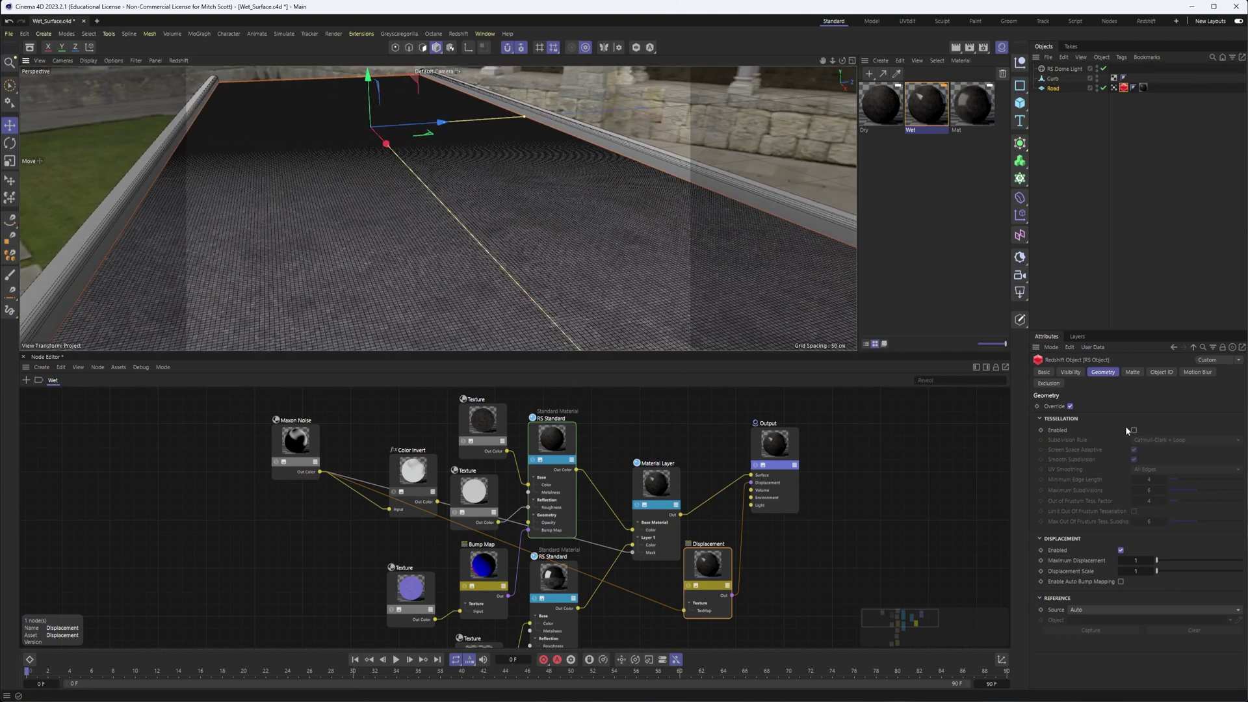
{"action": "middle_click_drag", "start_coordinate": [562, 254], "coordinate": [546, 224], "text": "alt"}
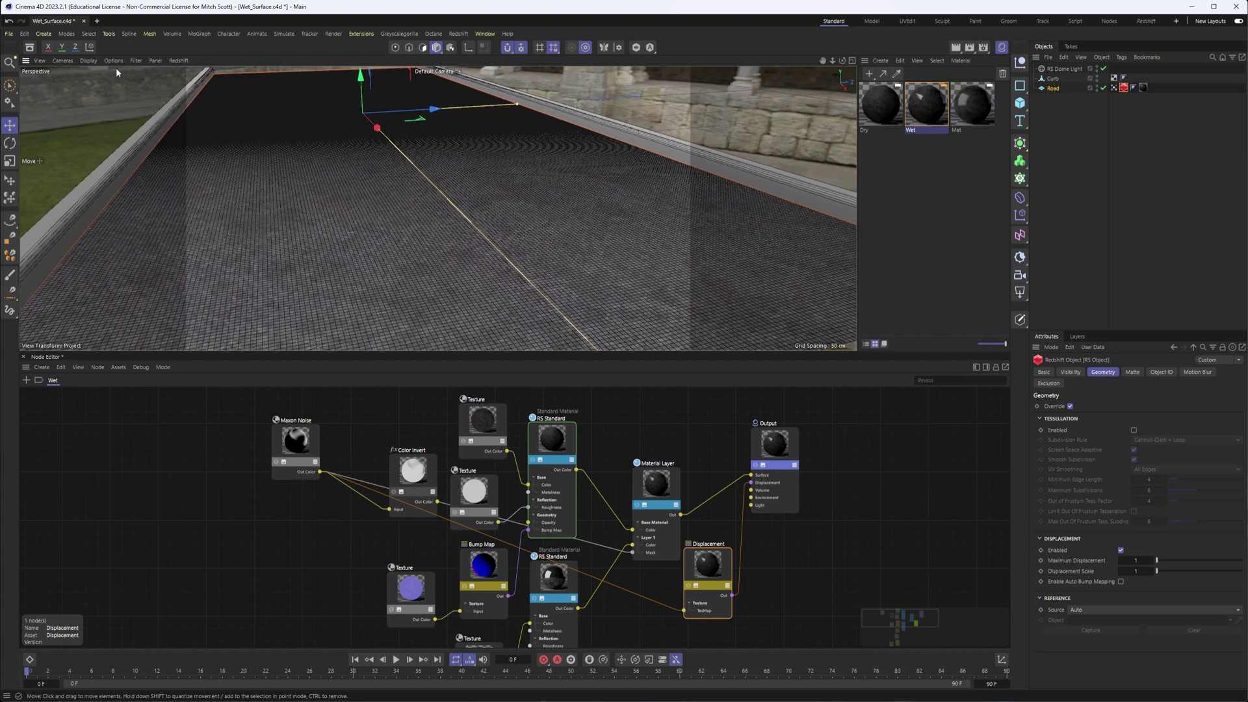
{"action": "left_click", "coordinate": [89, 60]}
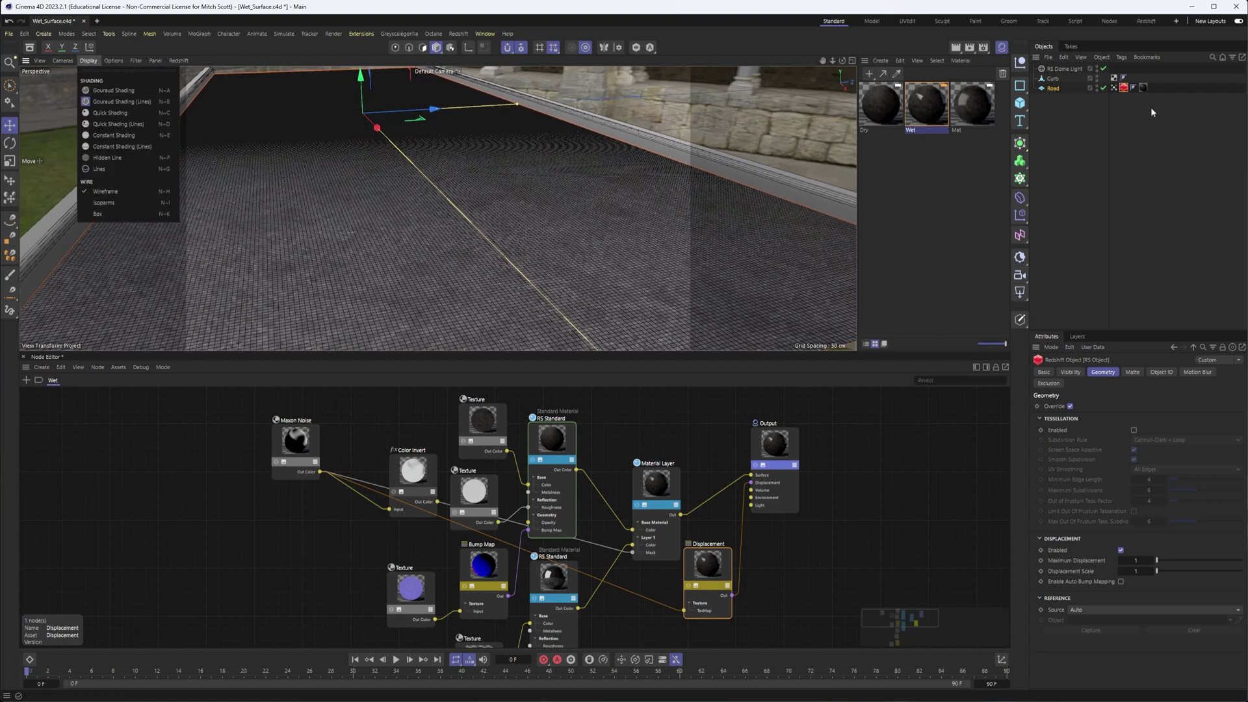
{"action": "left_click", "coordinate": [1114, 87]}
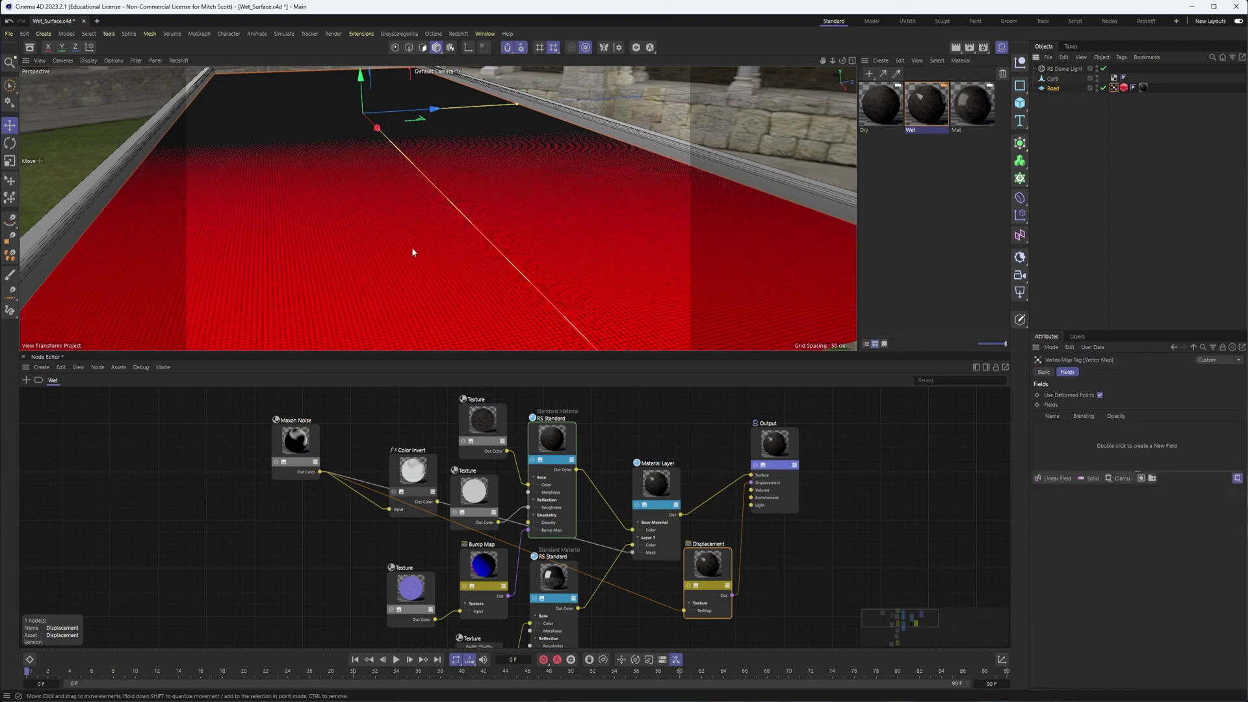
- Add a particle Emitter, rotate it to point straight down and raise it above the road
{"action": "scroll", "coordinate": [611, 213], "scroll_direction": "down", "scroll_amount": 8}
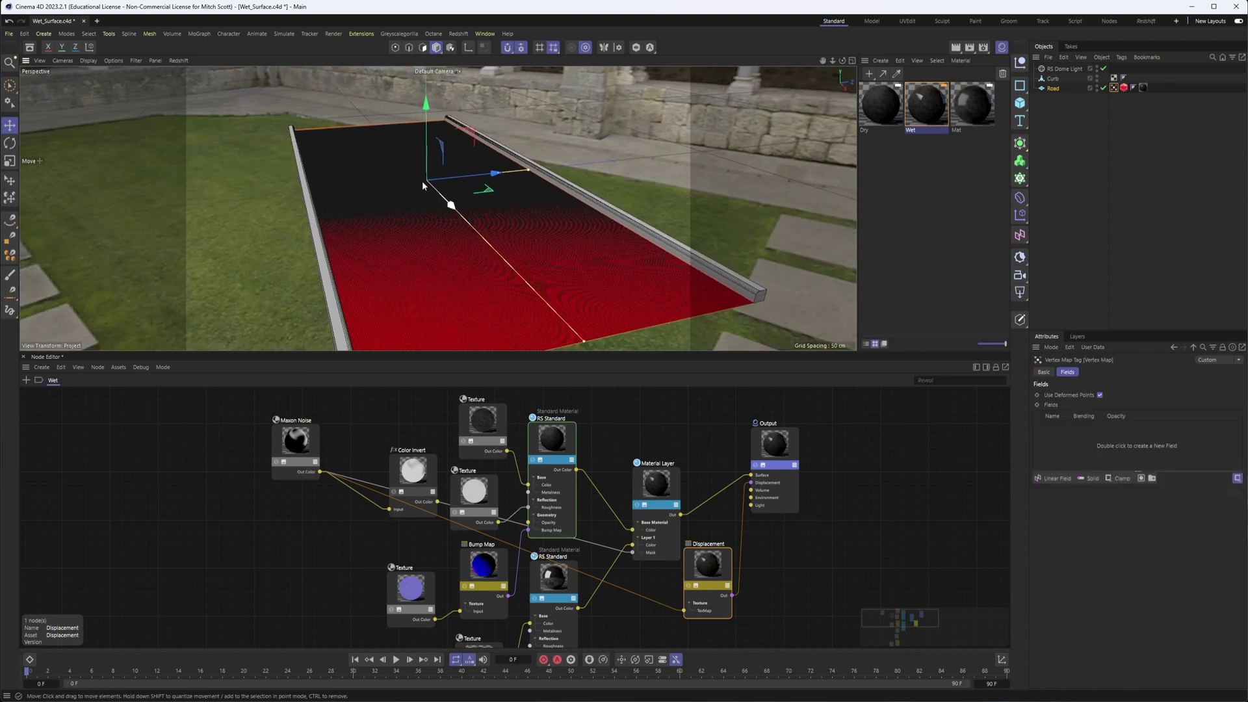
{"action": "left_click", "coordinate": [281, 33]}
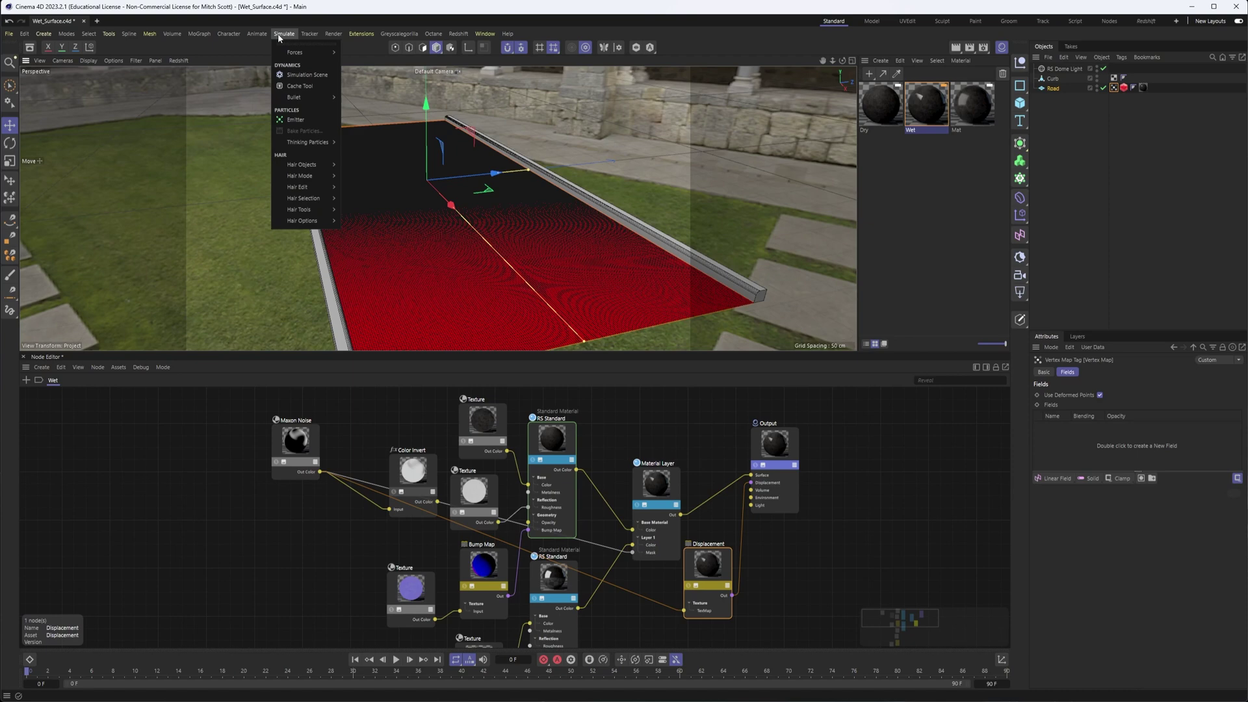
{"action": "left_click", "coordinate": [290, 124]}
{"action": "left_click_drag", "start_coordinate": [434, 186], "coordinate": [466, 247], "text": "alt"}
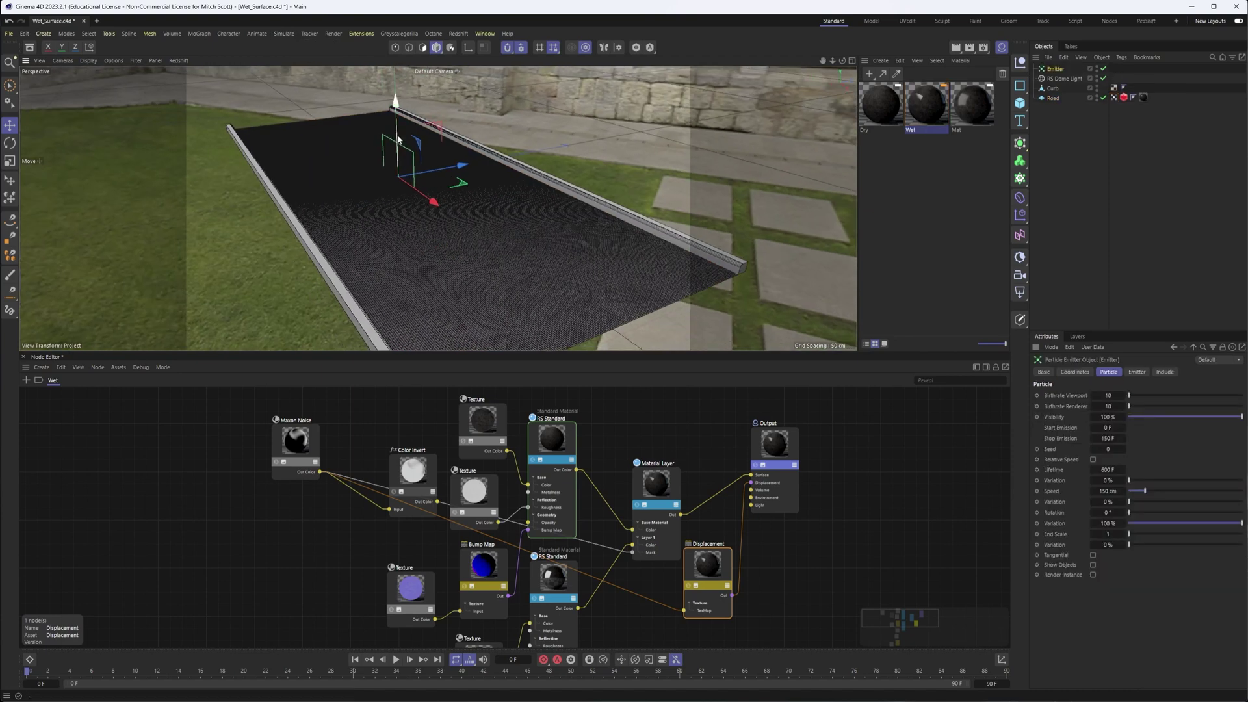
{"action": "key", "text": "r"}
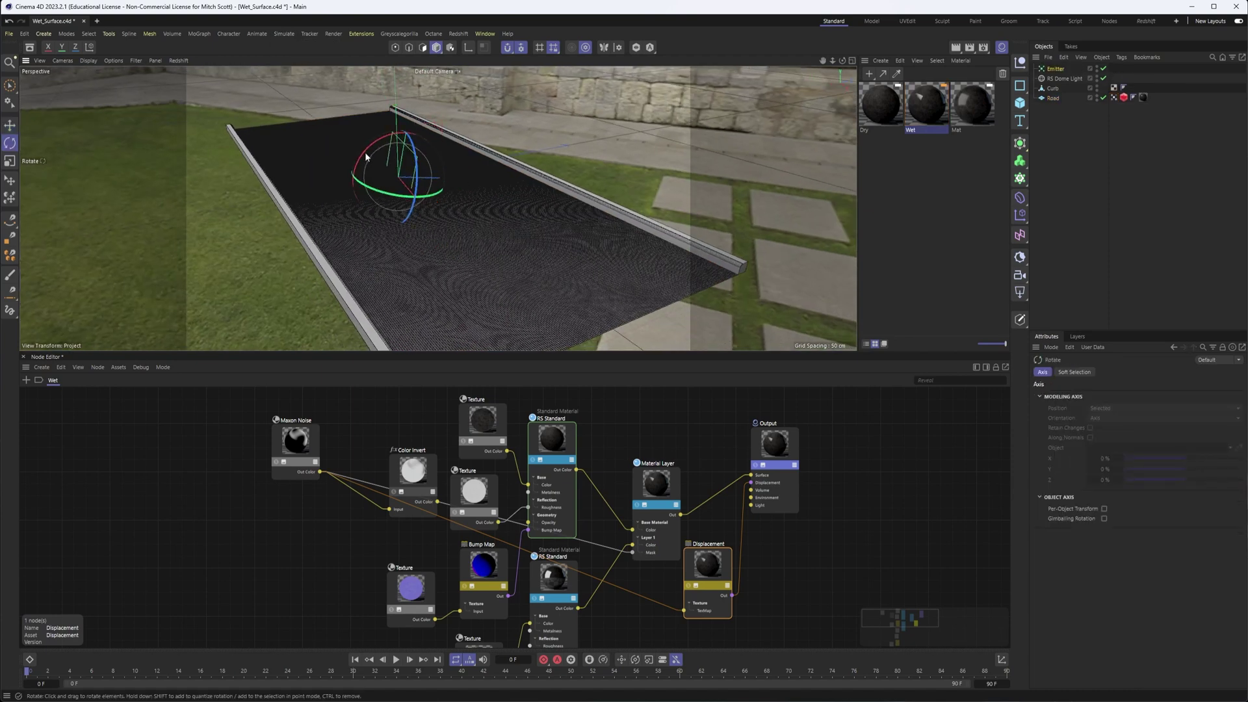
{"action": "left_click_drag", "start_coordinate": [359, 163], "coordinate": [420, 134]}
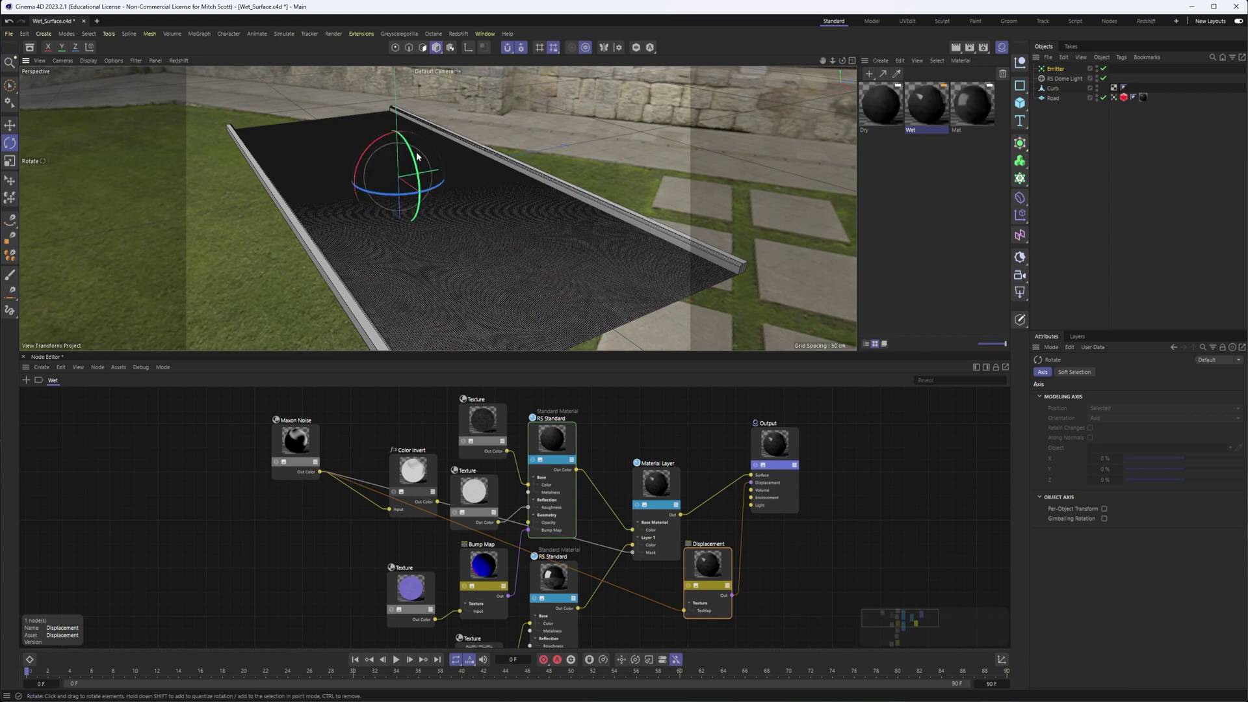
{"action": "key", "text": "e"}
{"action": "left_click_drag", "start_coordinate": [402, 234], "coordinate": [577, 190]}
- Size the Emitter in the top view to about 795 by 341 cm, slightly larger than the road
{"action": "left_click", "coordinate": [508, 48]}
{"action": "key", "text": "F2"}
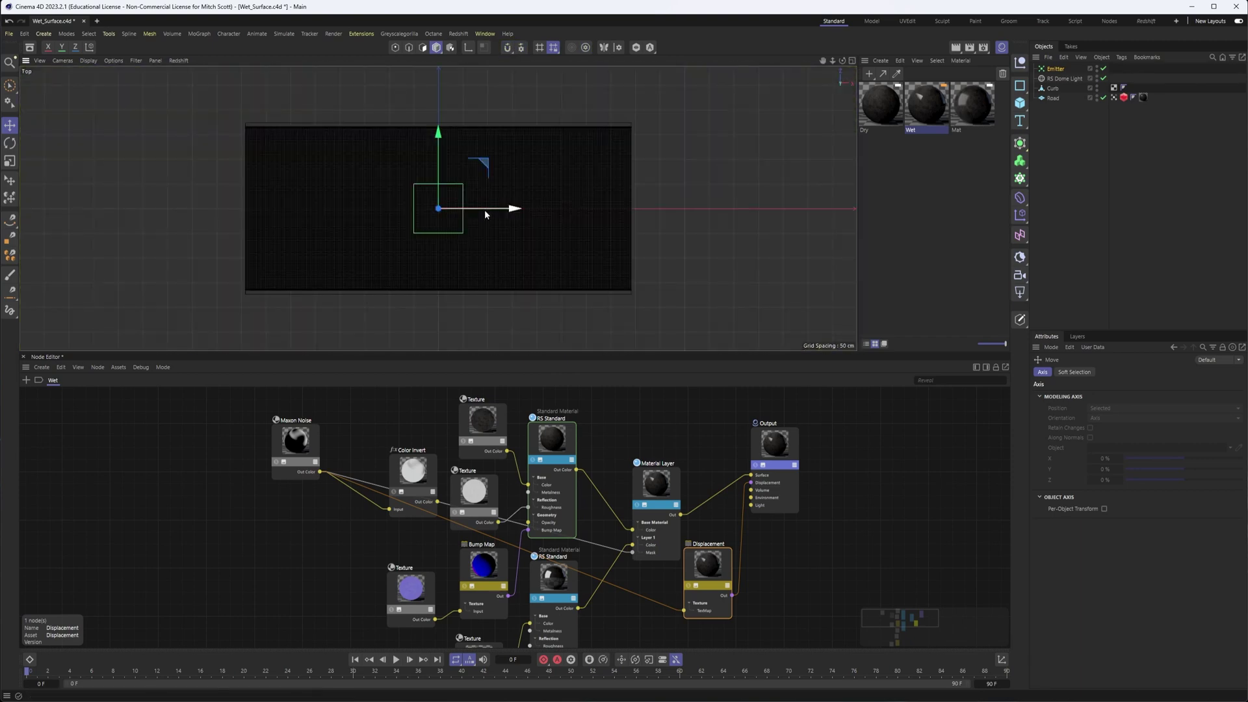
{"action": "left_click", "coordinate": [1057, 69]}
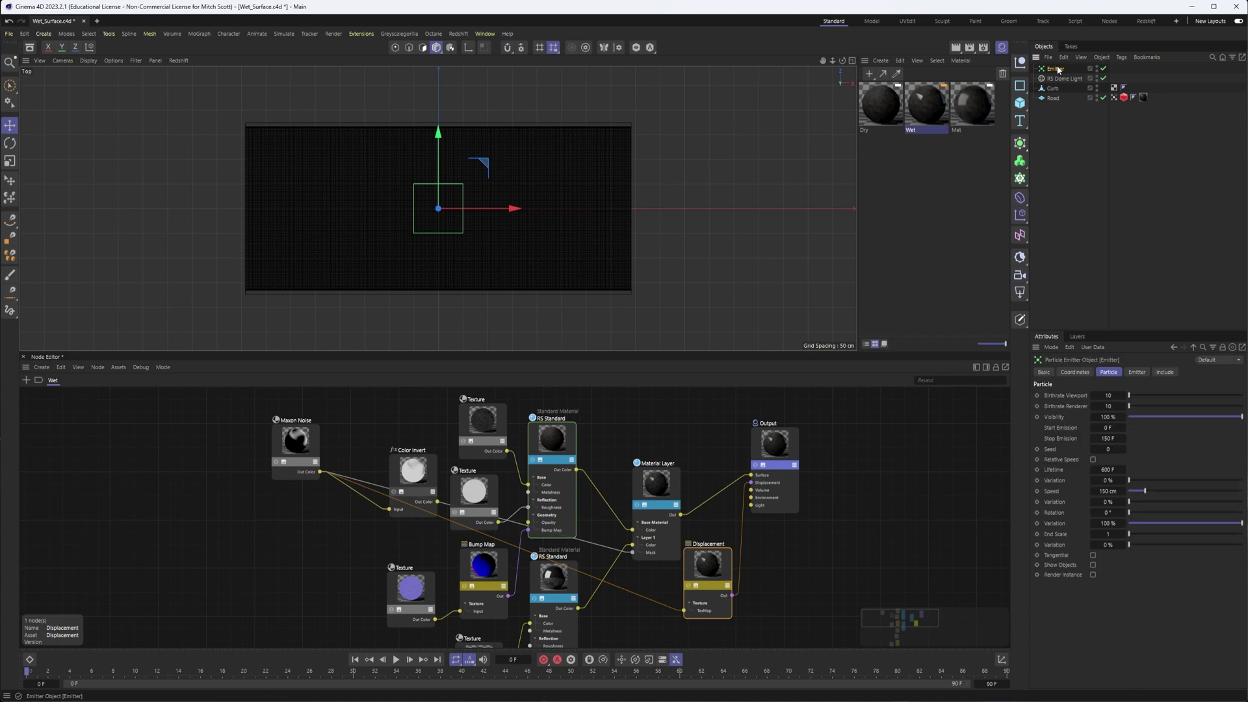
{"action": "left_click", "coordinate": [1136, 373]}
{"action": "left_click_drag", "start_coordinate": [1135, 406], "coordinate": [1221, 403]}
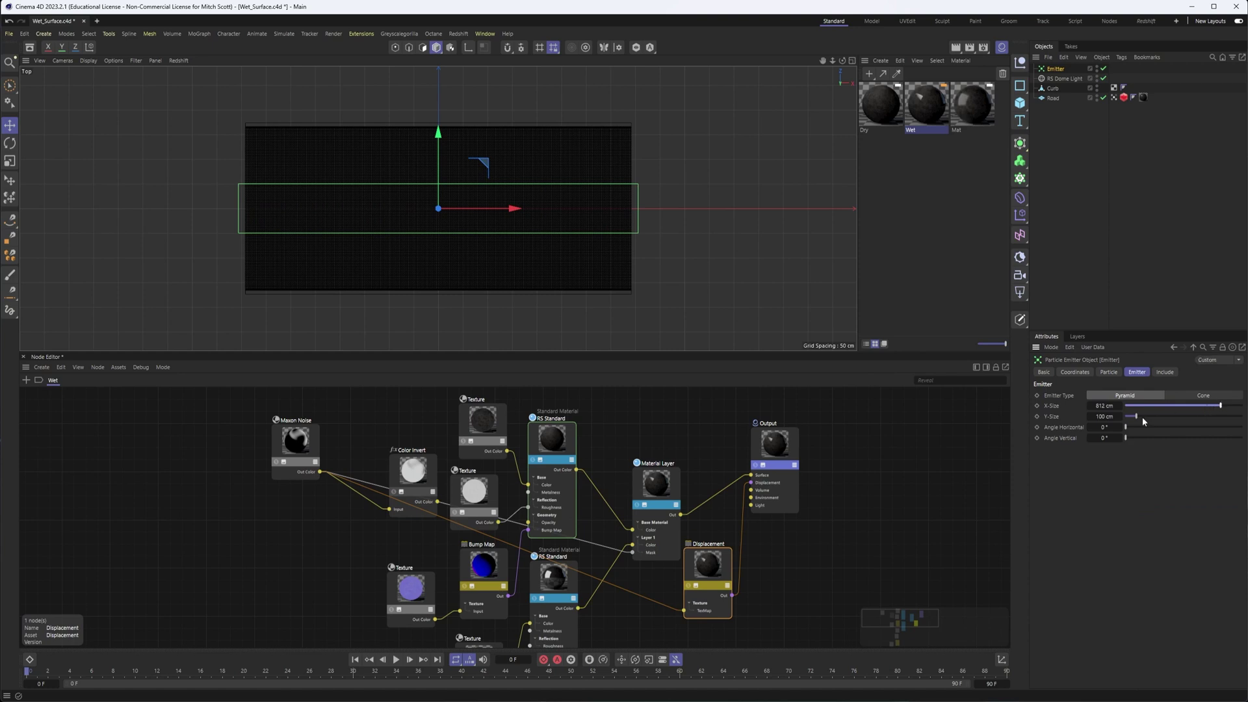
{"action": "left_click_drag", "start_coordinate": [1142, 420], "coordinate": [1217, 407]}
{"action": "key", "text": "F1"}
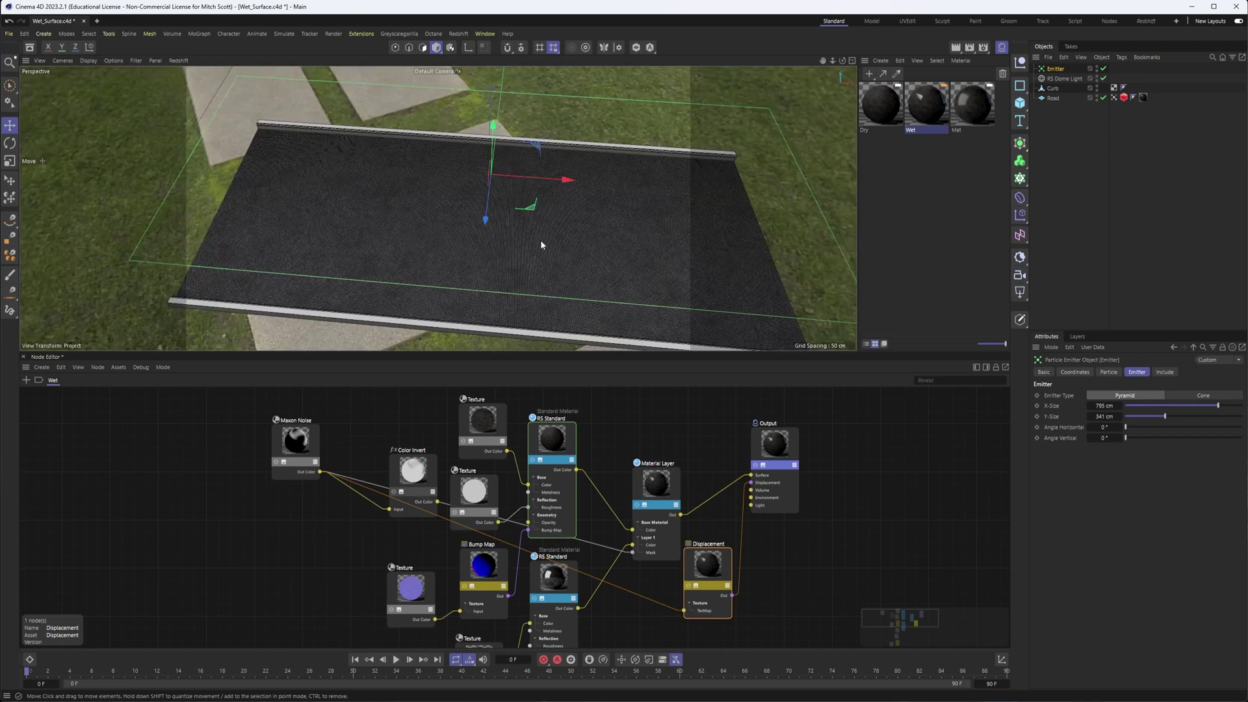
- Play the animation to check the falling particles and hide the RS Dome Light in the viewport
{"action": "left_click_drag", "start_coordinate": [540, 240], "coordinate": [392, 190], "text": "alt"}
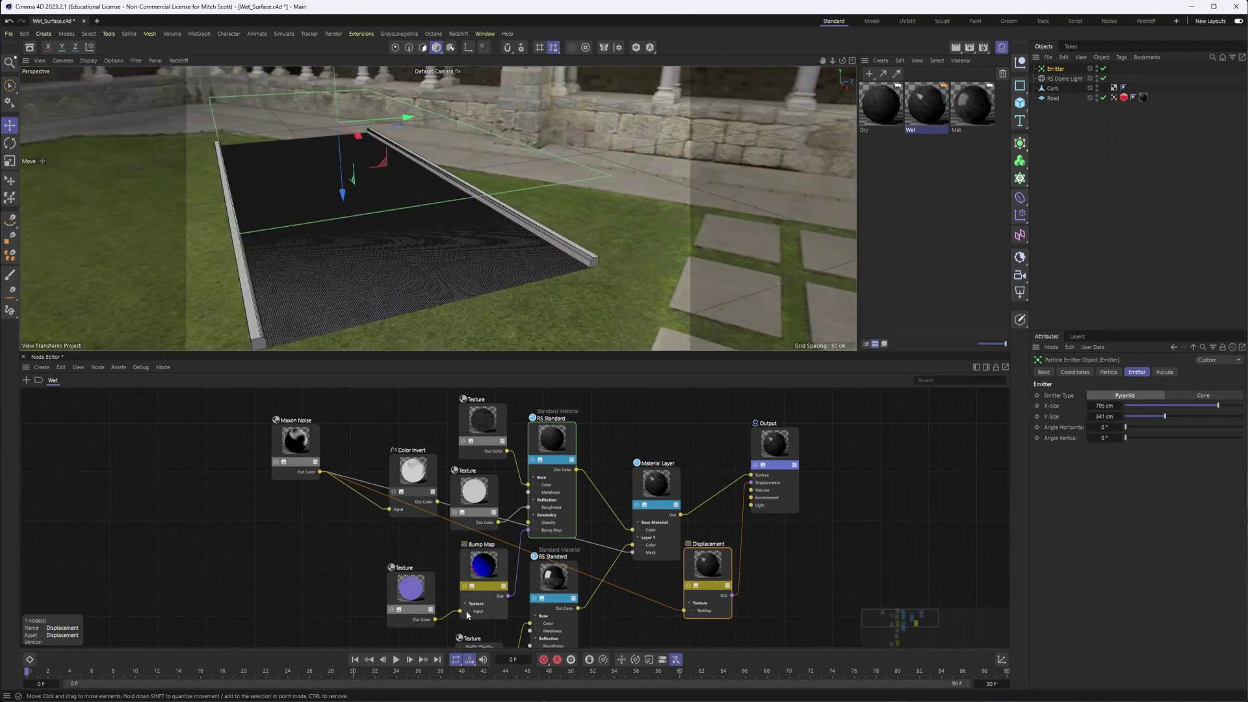
{"action": "left_click", "coordinate": [396, 659]}
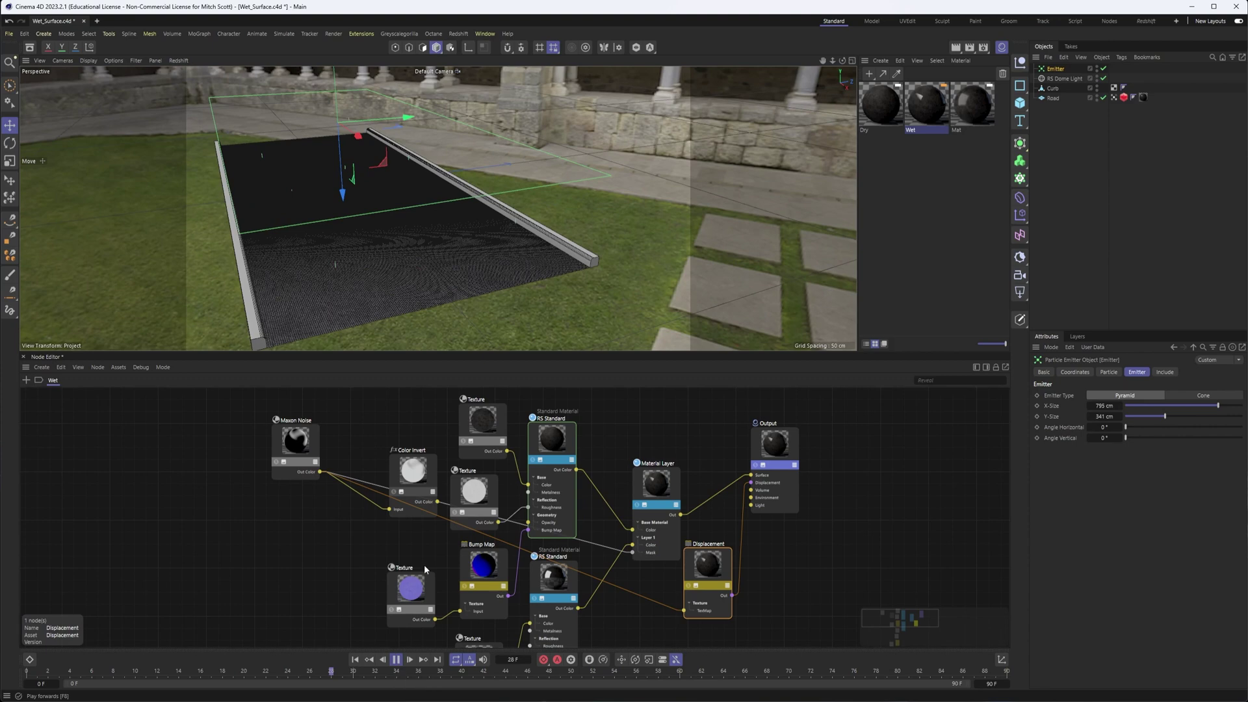
{"action": "left_click_drag", "start_coordinate": [370, 243], "coordinate": [358, 207], "text": "alt"}
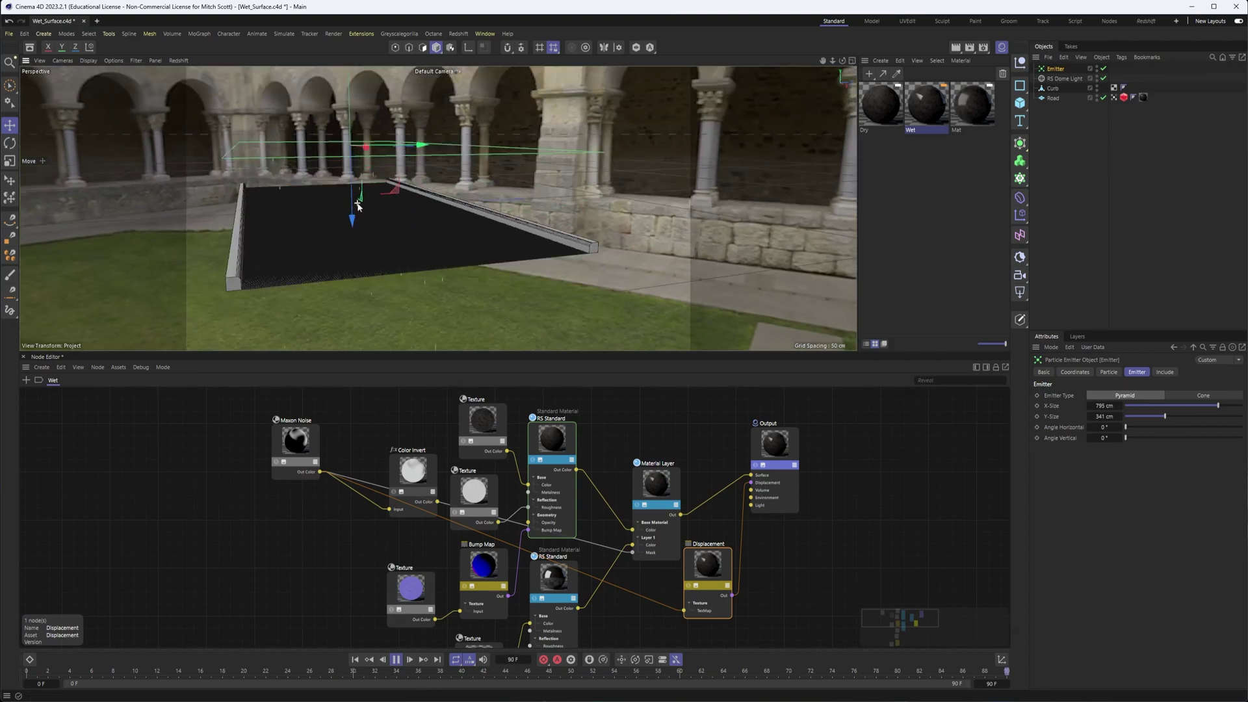
{"action": "scroll", "coordinate": [358, 206], "scroll_direction": "up", "scroll_amount": 3}
{"action": "middle_click_drag", "start_coordinate": [359, 207], "coordinate": [492, 222], "text": "alt"}
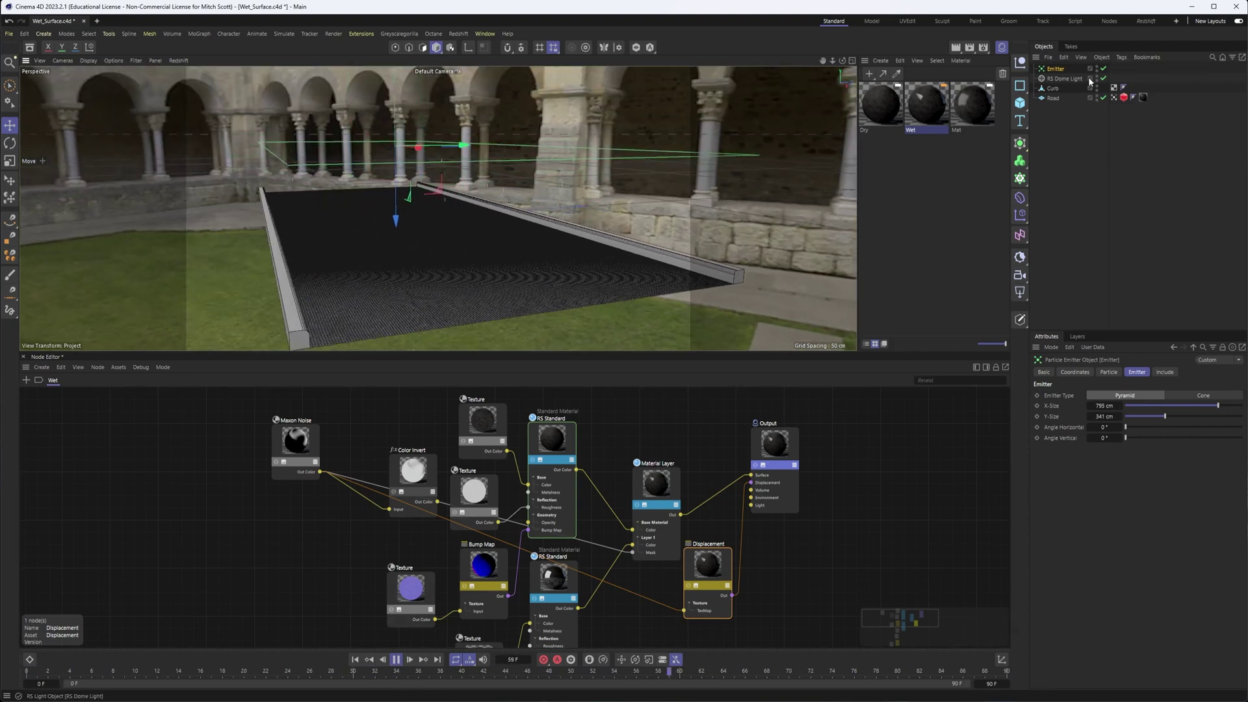
{"action": "left_click", "coordinate": [1097, 76]}
{"action": "right_click_drag", "start_coordinate": [627, 284], "coordinate": [520, 221], "text": "alt"}
{"action": "left_click_drag", "start_coordinate": [520, 221], "coordinate": [524, 232], "text": "alt"}
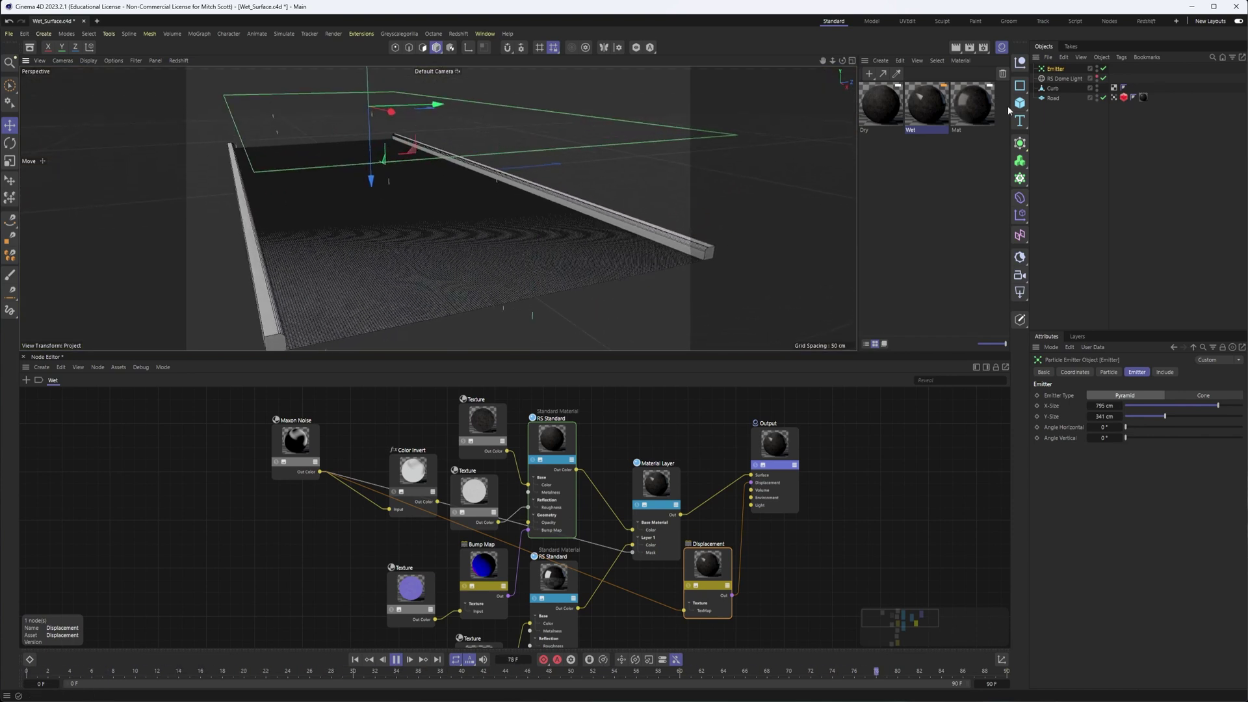
- Add the Emitter to the fields of the Road's Vertex Map tag as a Particle Object
{"action": "left_click", "coordinate": [1114, 97]}
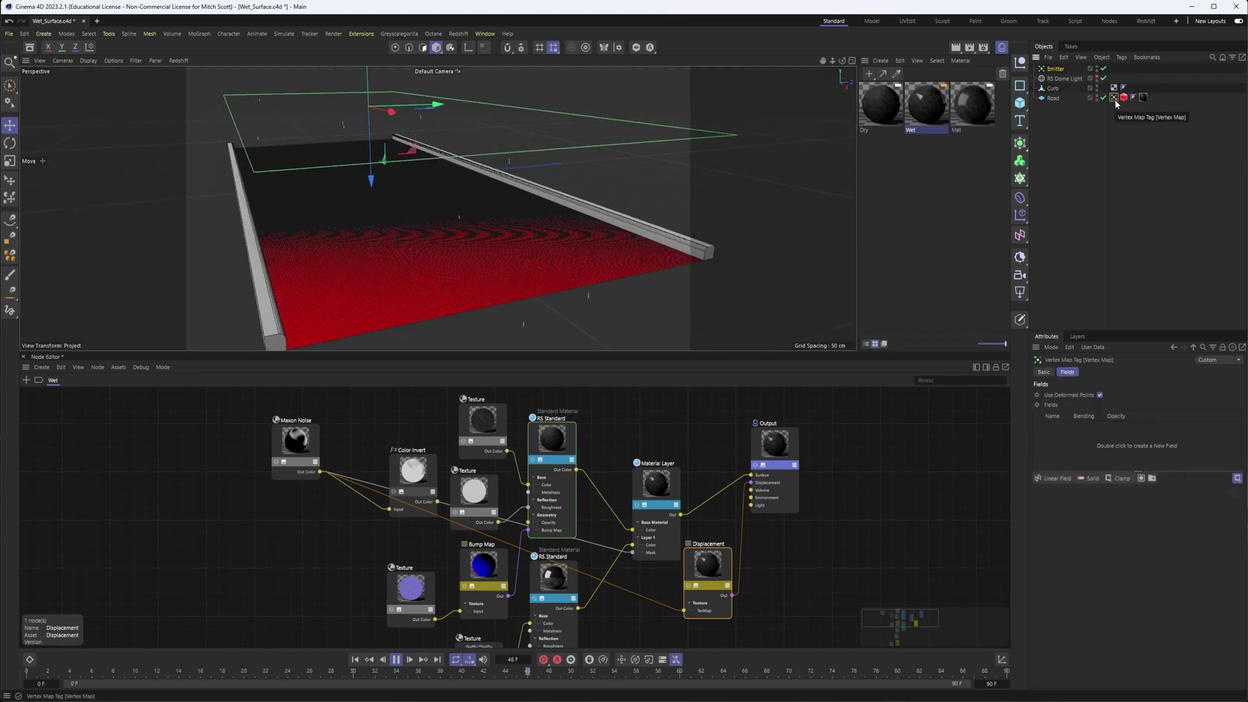
{"action": "left_click_drag", "start_coordinate": [1138, 240], "coordinate": [1082, 440]}
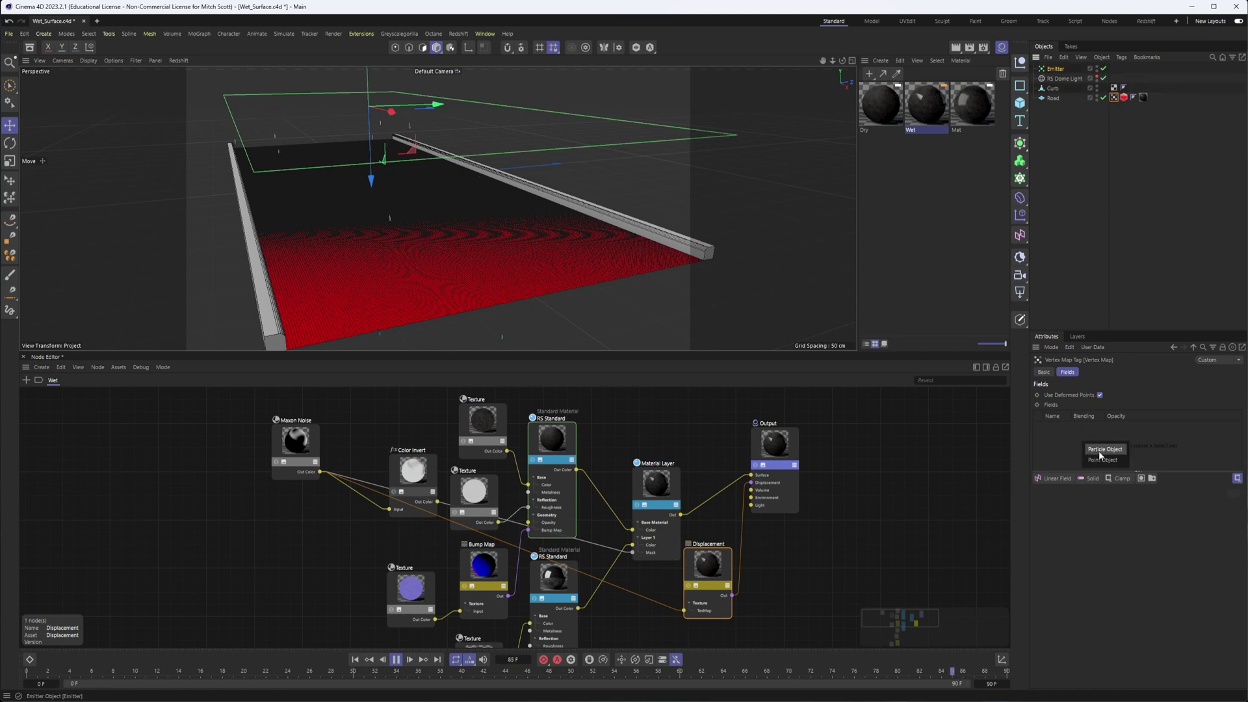
{"action": "left_click", "coordinate": [1103, 450]}
- Set the viewport to Gouraud Shading without lines and view the vertex map on the road up close
{"action": "left_click", "coordinate": [94, 62]}
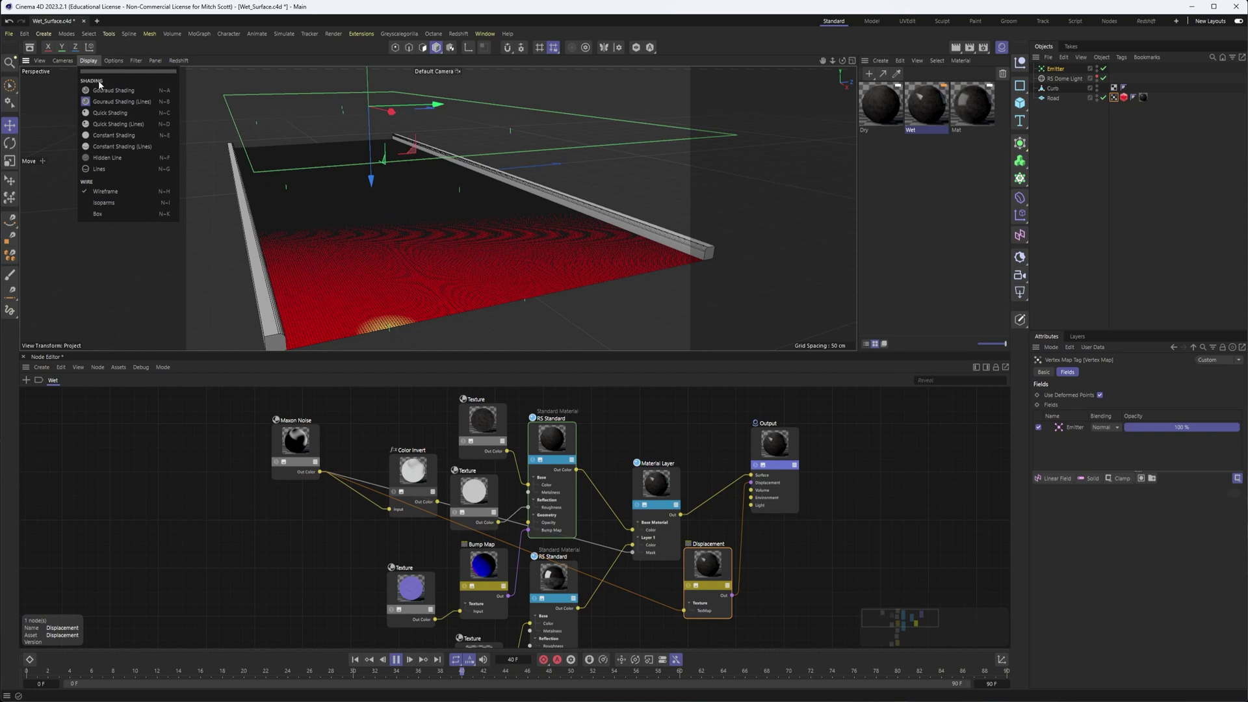
{"action": "left_click", "coordinate": [99, 90]}
{"action": "scroll", "coordinate": [465, 251], "scroll_direction": "up", "scroll_amount": 3}
{"action": "mouse_move", "coordinate": [464, 251]}
{"action": "left_mouse_down", "text": "alt"}
{"action": "mouse_move", "coordinate": [480, 241]}
{"action": "mouse_move", "coordinate": [457, 245]}
{"action": "left_mouse_up", "text": "alt"}
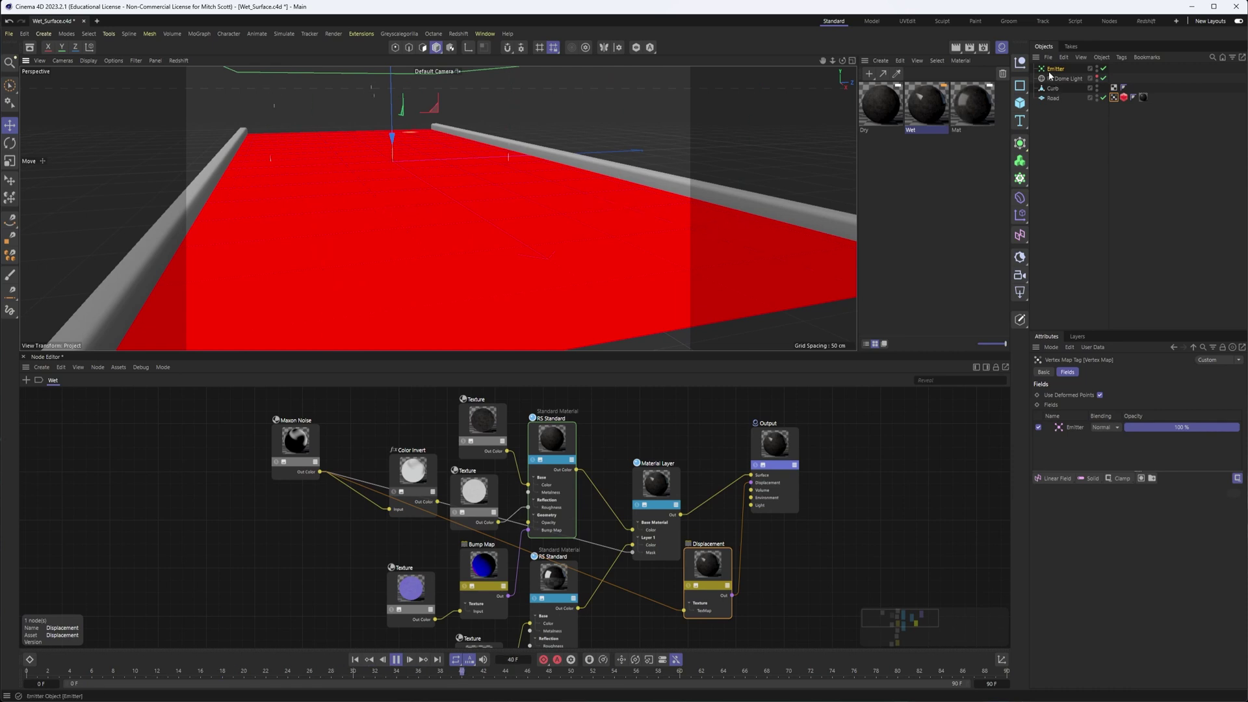
- Set the Emitter field layer's radius to 2 cm and pause playback to inspect the particle contacts on the road
{"action": "left_click", "coordinate": [1076, 429]}
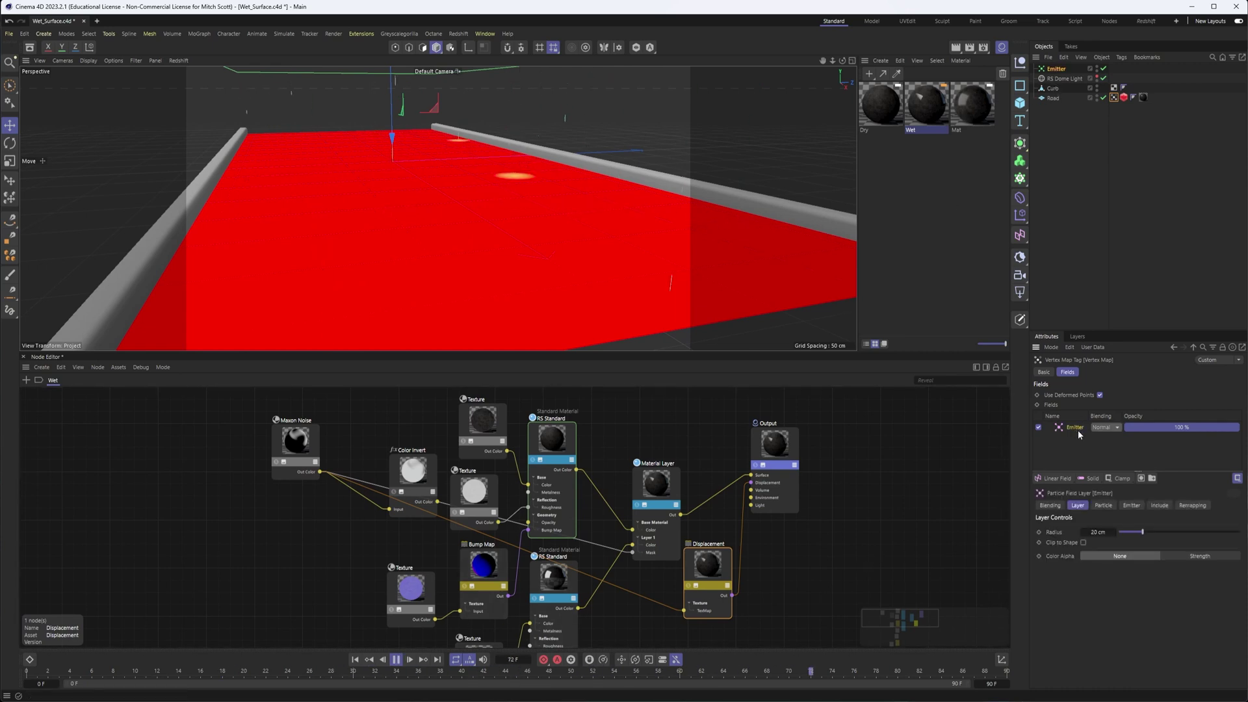
{"action": "double_click", "coordinate": [1096, 532]}
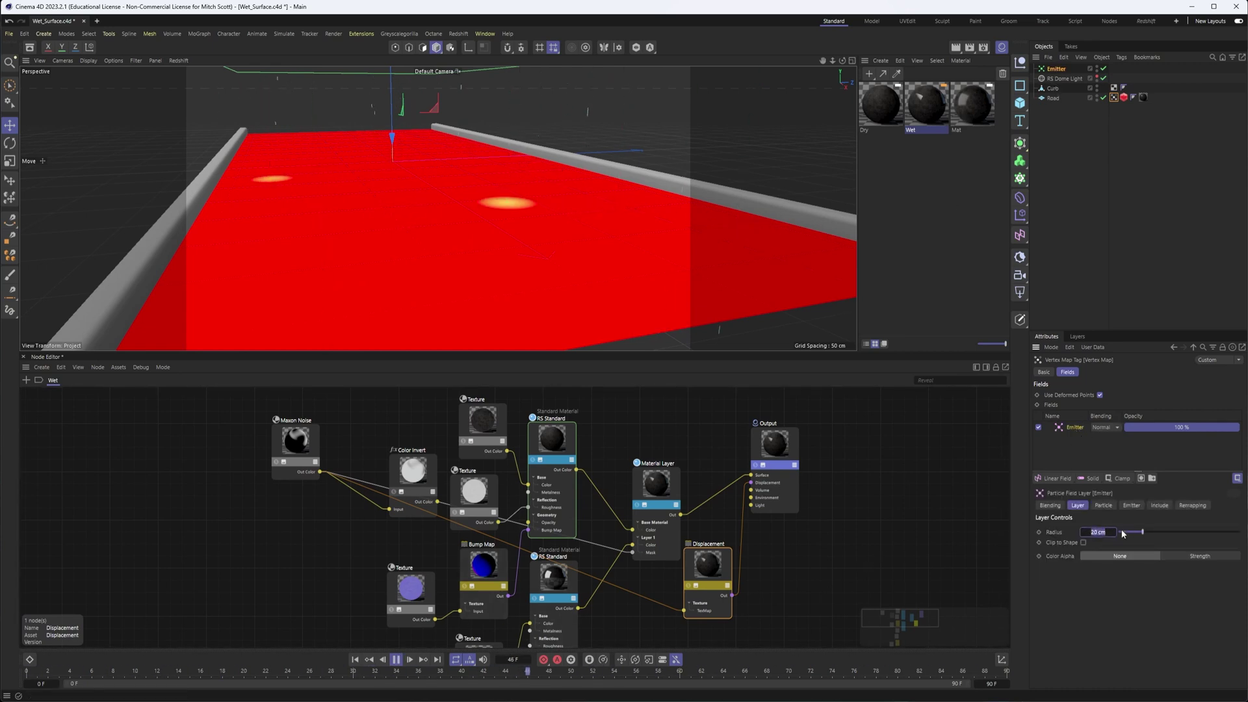
{"action": "type", "text": "2"}
{"action": "key", "text": "Return"}
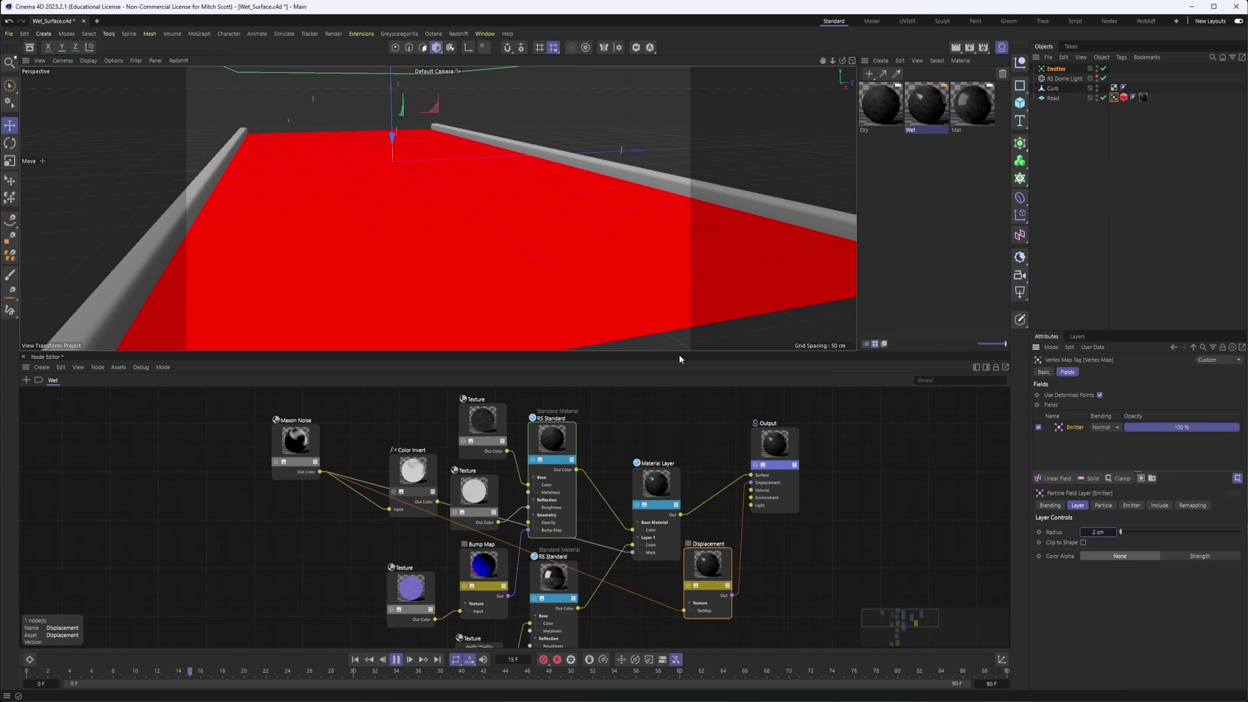
{"action": "left_click", "coordinate": [396, 660]}
{"action": "middle_click_drag", "start_coordinate": [547, 212], "coordinate": [560, 175], "text": "alt"}
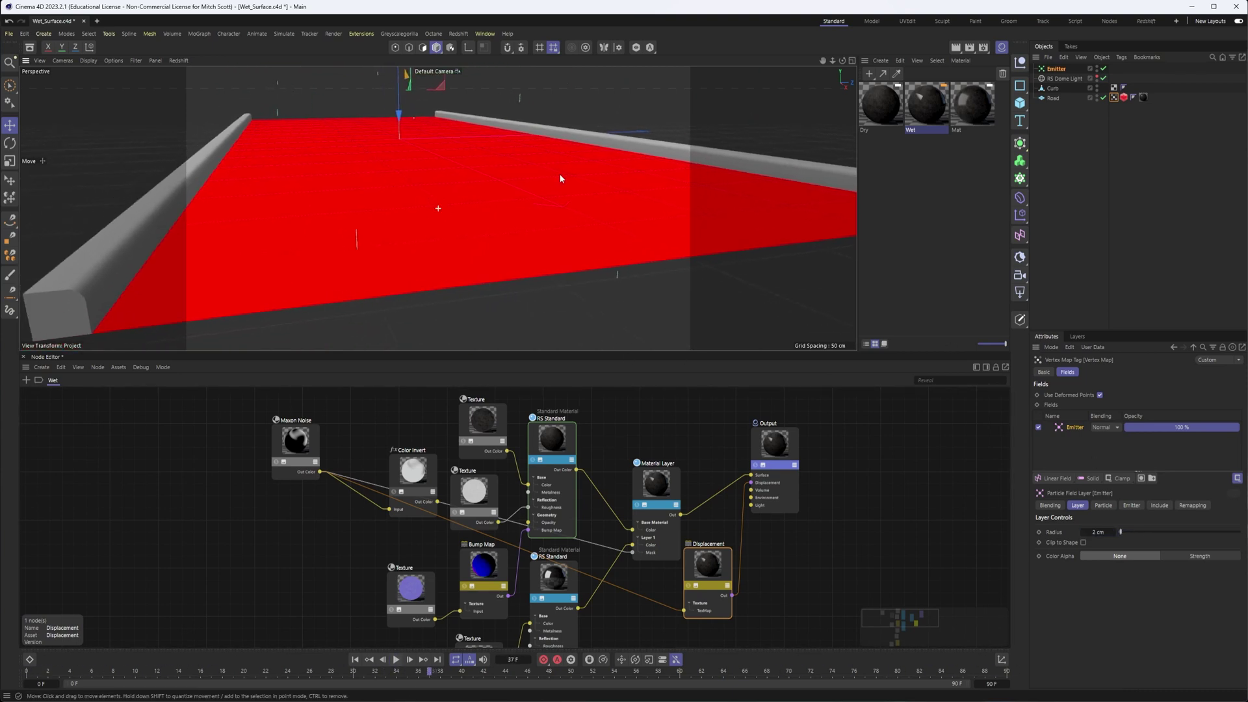
{"action": "left_click_drag", "start_coordinate": [561, 179], "coordinate": [530, 204], "text": "alt"}
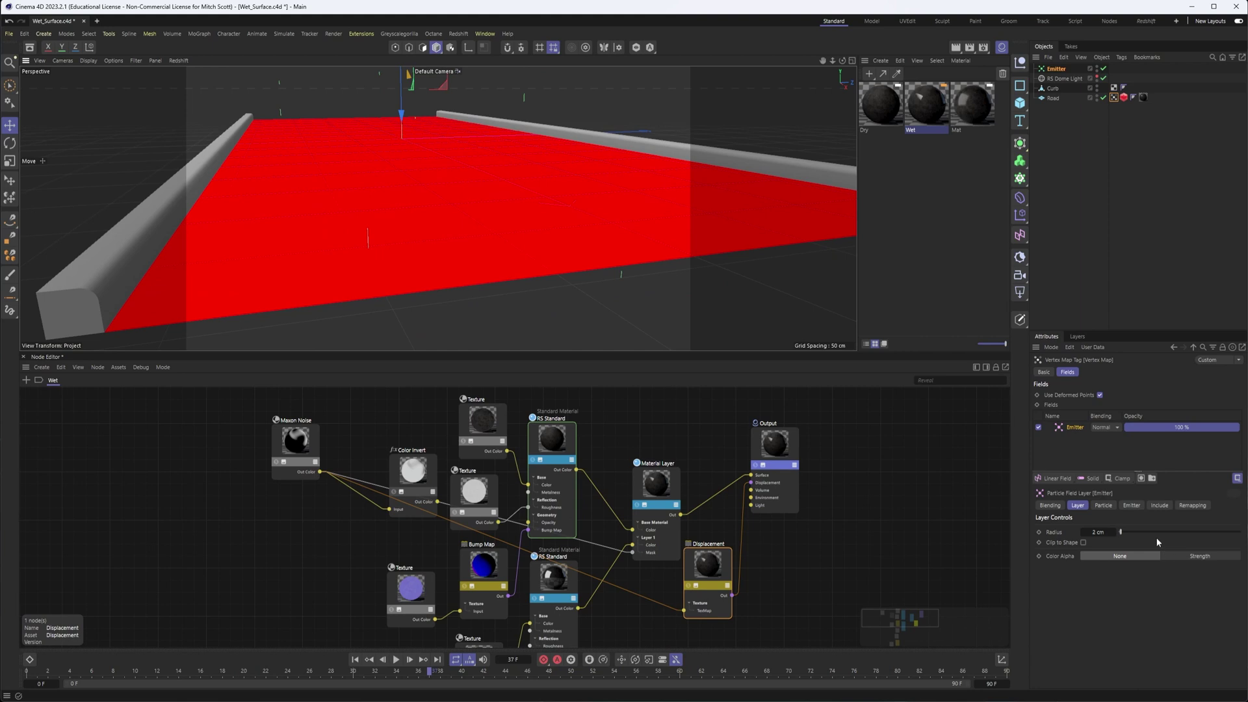
- Set the Emitter field layer's radius to 5 cm and play the animation to check the particle contacts
{"action": "left_click", "coordinate": [396, 660]}
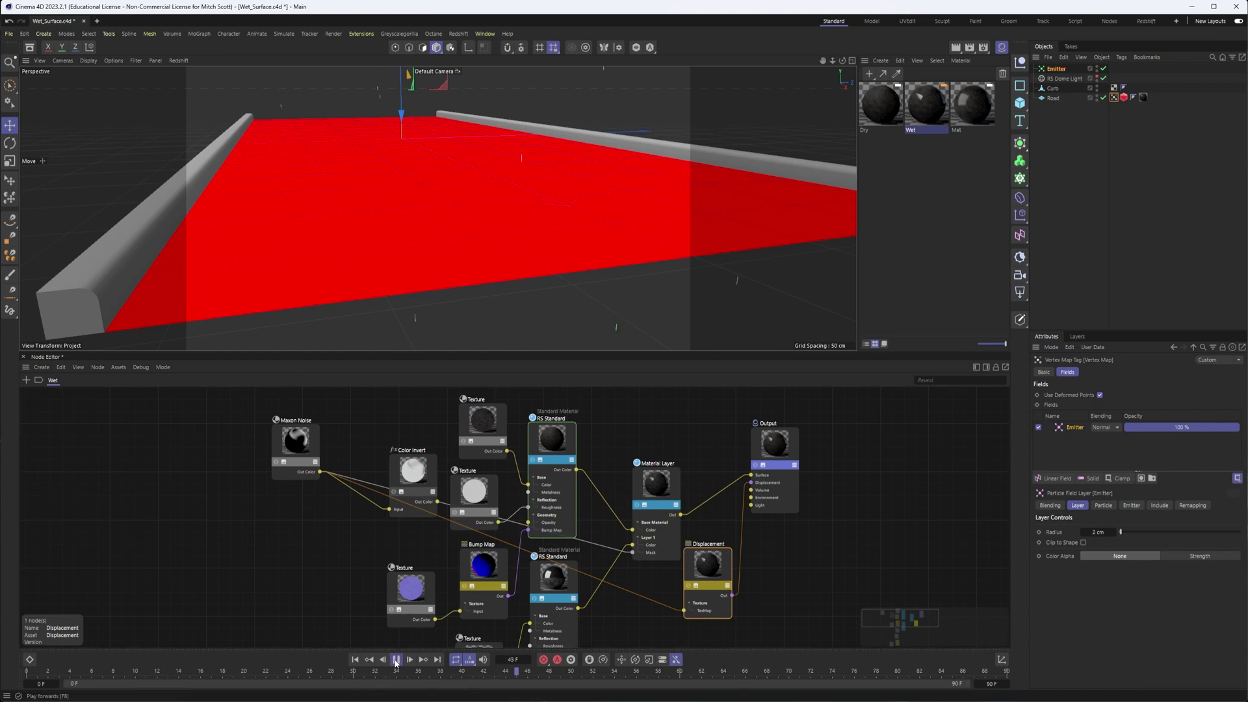
{"action": "left_click", "coordinate": [1113, 530]}
{"action": "left_click", "coordinate": [1113, 531]}
{"action": "left_click", "coordinate": [1114, 531]}
{"action": "left_click", "coordinate": [395, 660]}
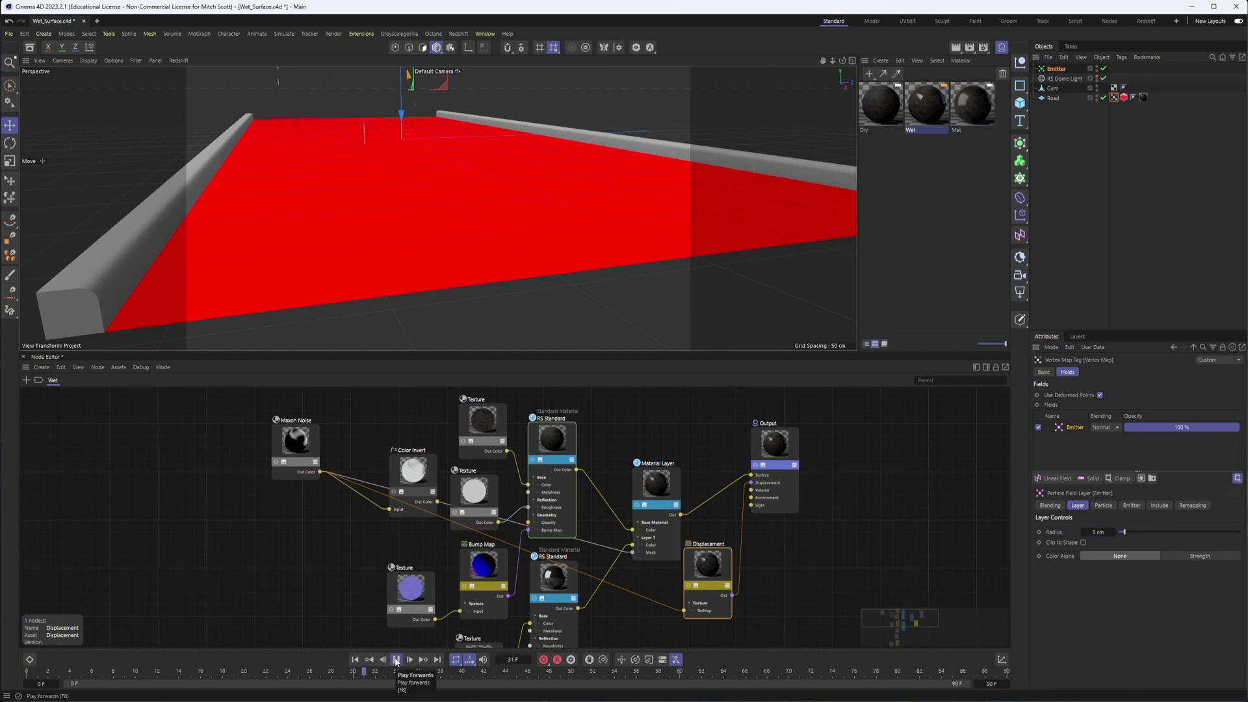
{"action": "left_click", "coordinate": [395, 660]}
{"action": "left_click_drag", "start_coordinate": [485, 277], "coordinate": [502, 298], "text": "alt"}
- Set the Emitter's viewport and renderer birthrates to 100 and play the animation
{"action": "left_click", "coordinate": [1057, 72]}
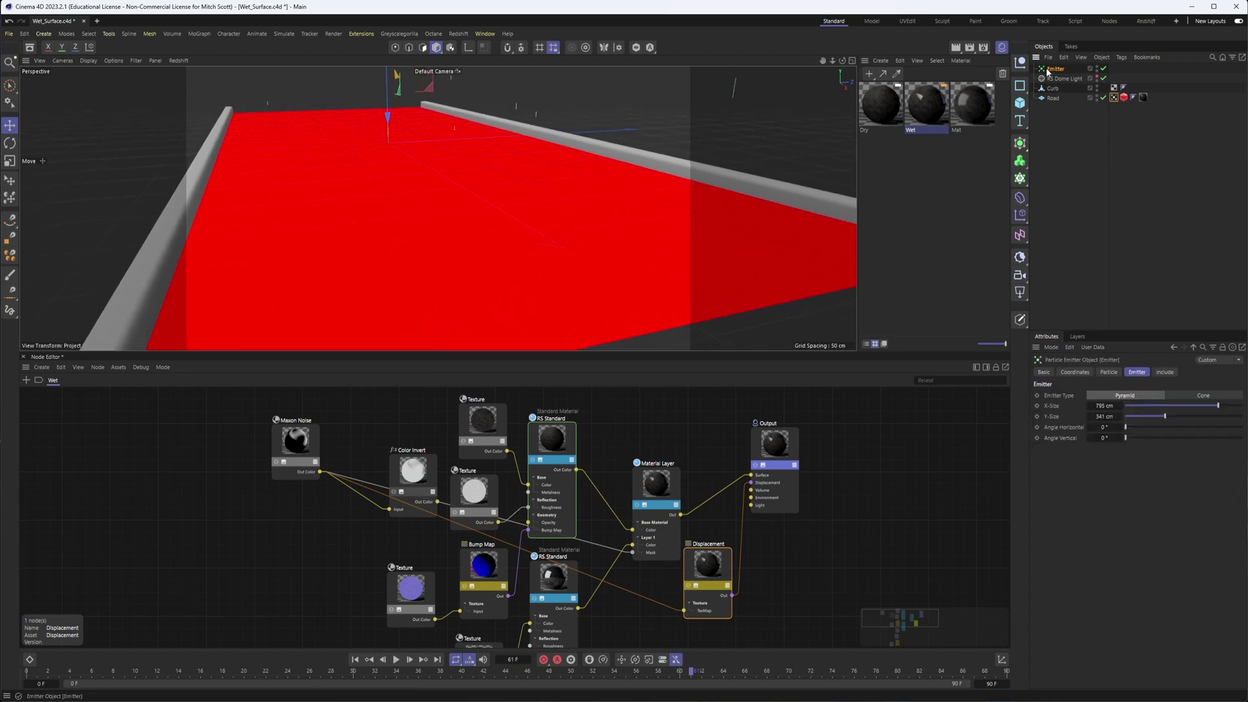
{"action": "left_click", "coordinate": [1111, 373]}
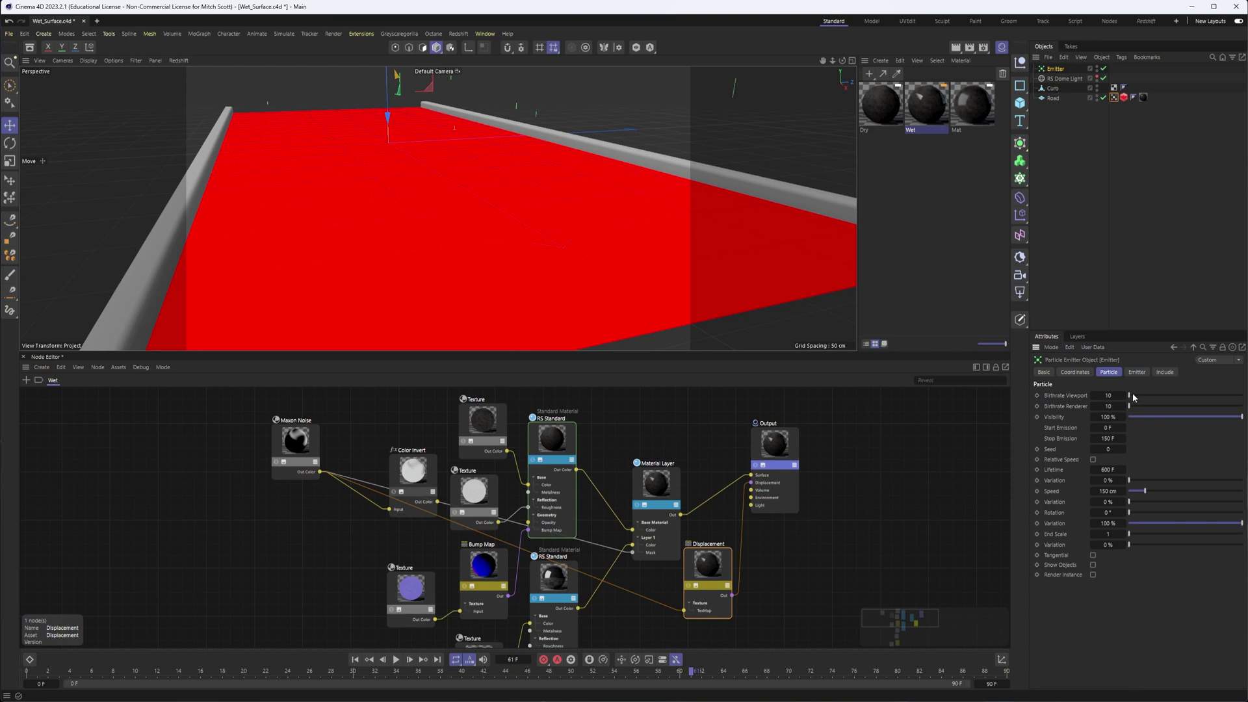
{"action": "left_click_drag", "start_coordinate": [1135, 398], "coordinate": [1144, 397]}
{"action": "left_click", "coordinate": [1096, 396]}
{"action": "left_click", "coordinate": [1114, 405]}
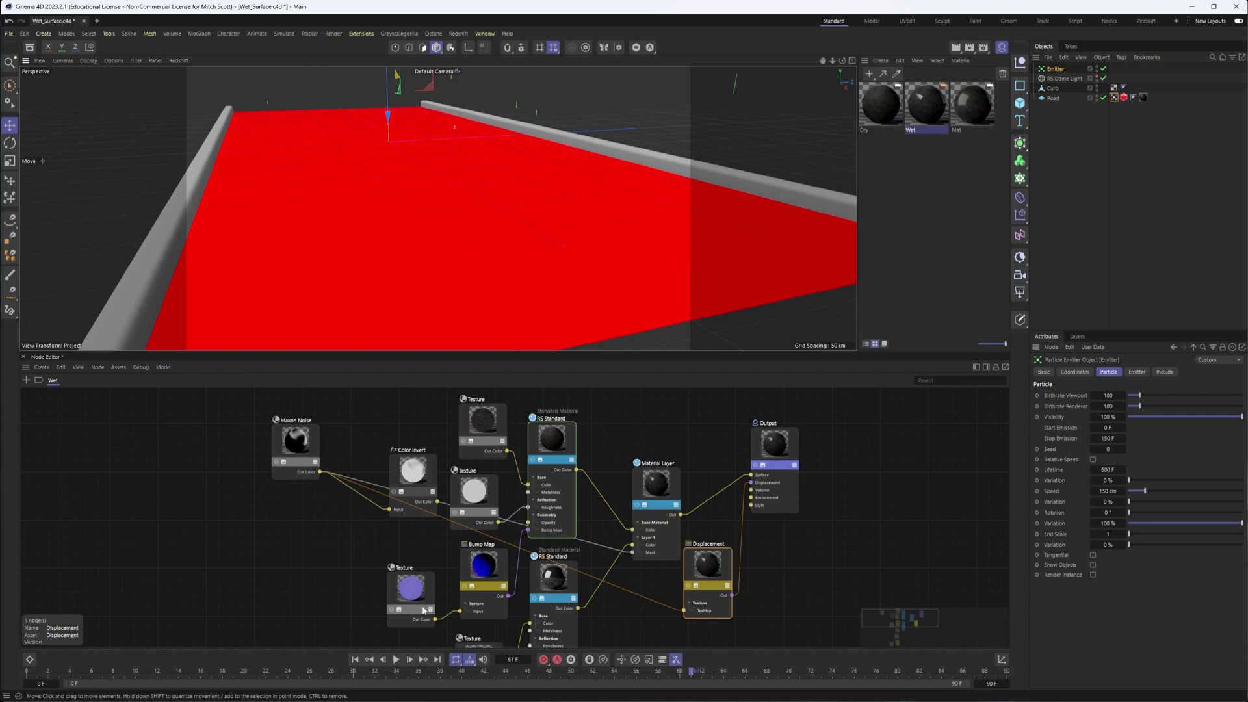
{"action": "left_click", "coordinate": [395, 660]}
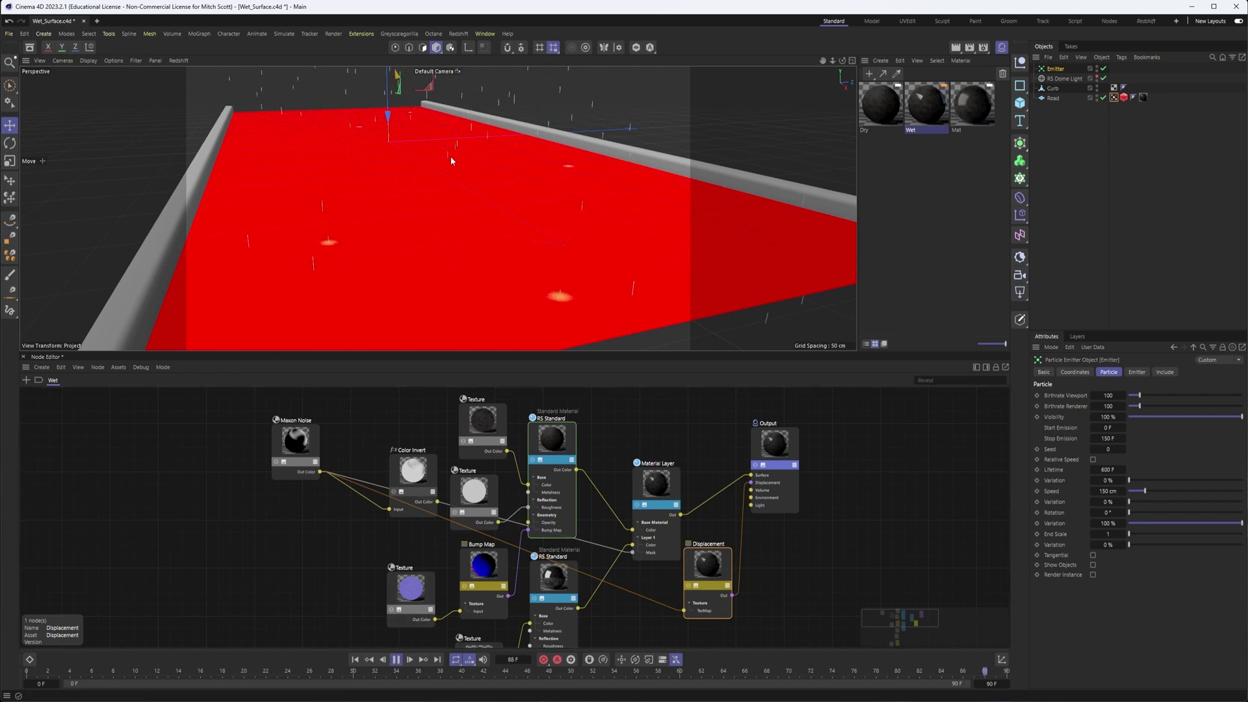
- Add a Decay modifier layer to the road's vertex map fields and set its effect strength to 72%
{"action": "left_click_drag", "start_coordinate": [537, 204], "coordinate": [503, 208], "text": "alt"}
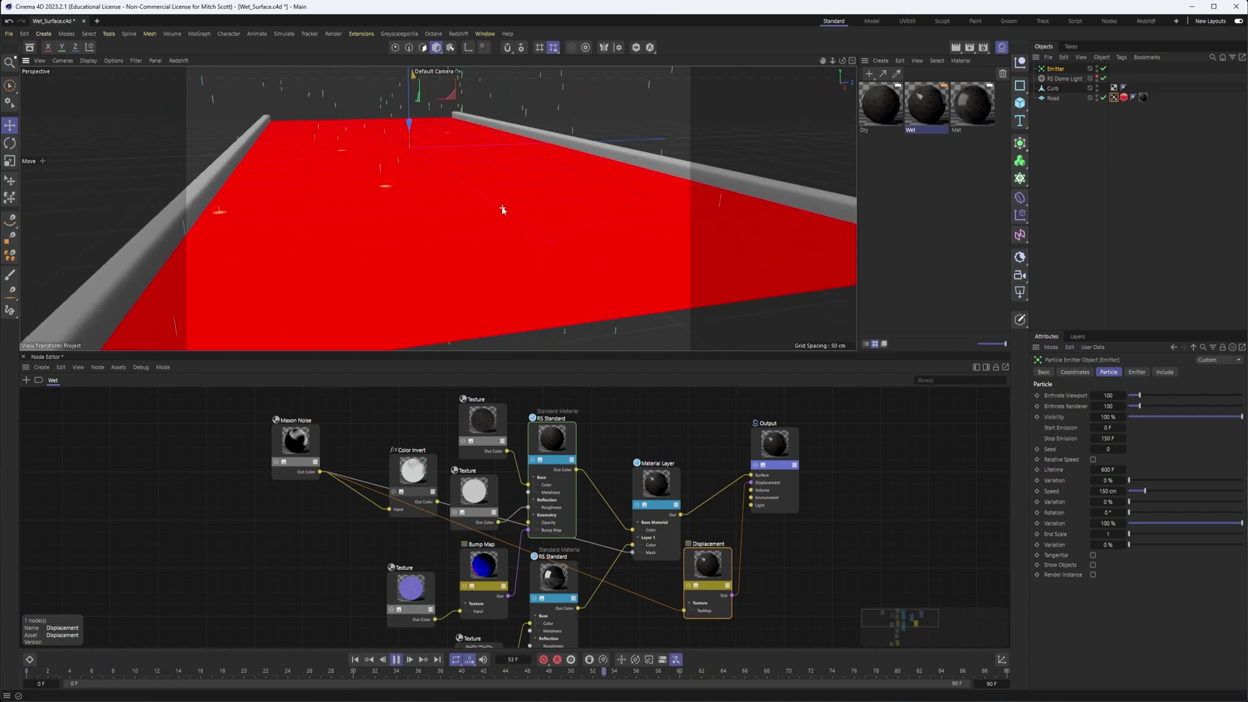
{"action": "left_click_drag", "start_coordinate": [586, 177], "coordinate": [576, 228], "text": "alt"}
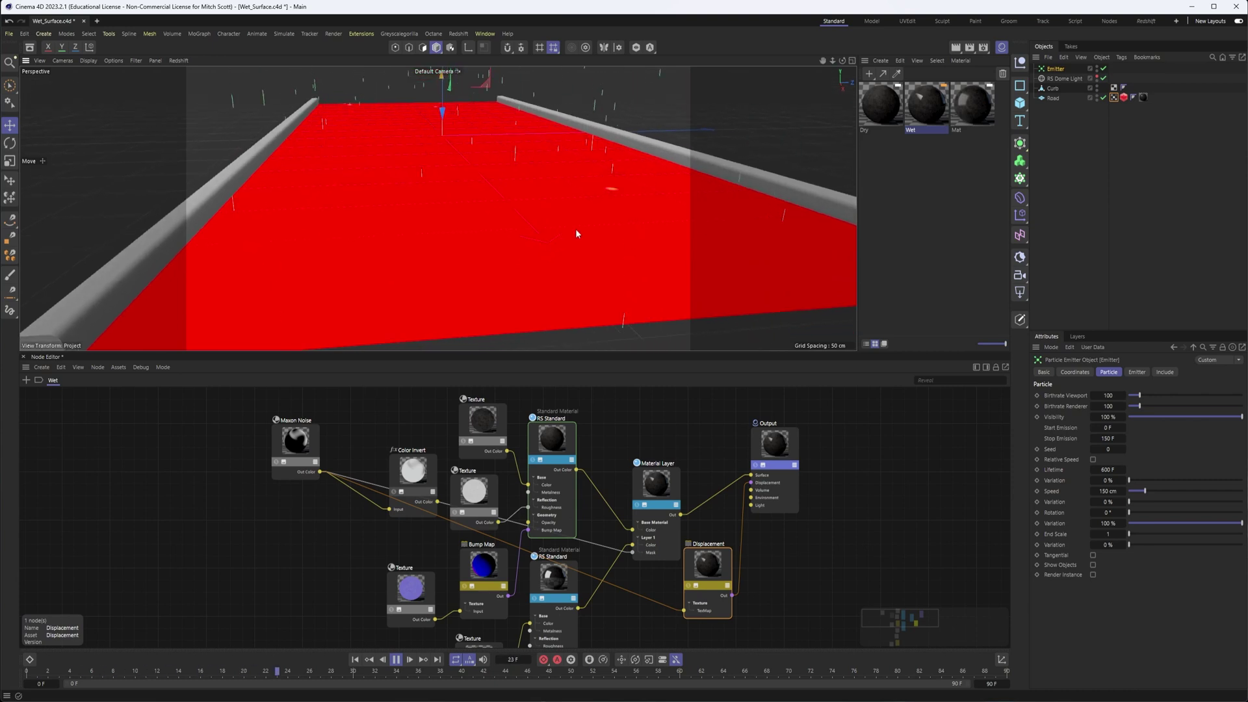
{"action": "left_click", "coordinate": [1114, 97]}
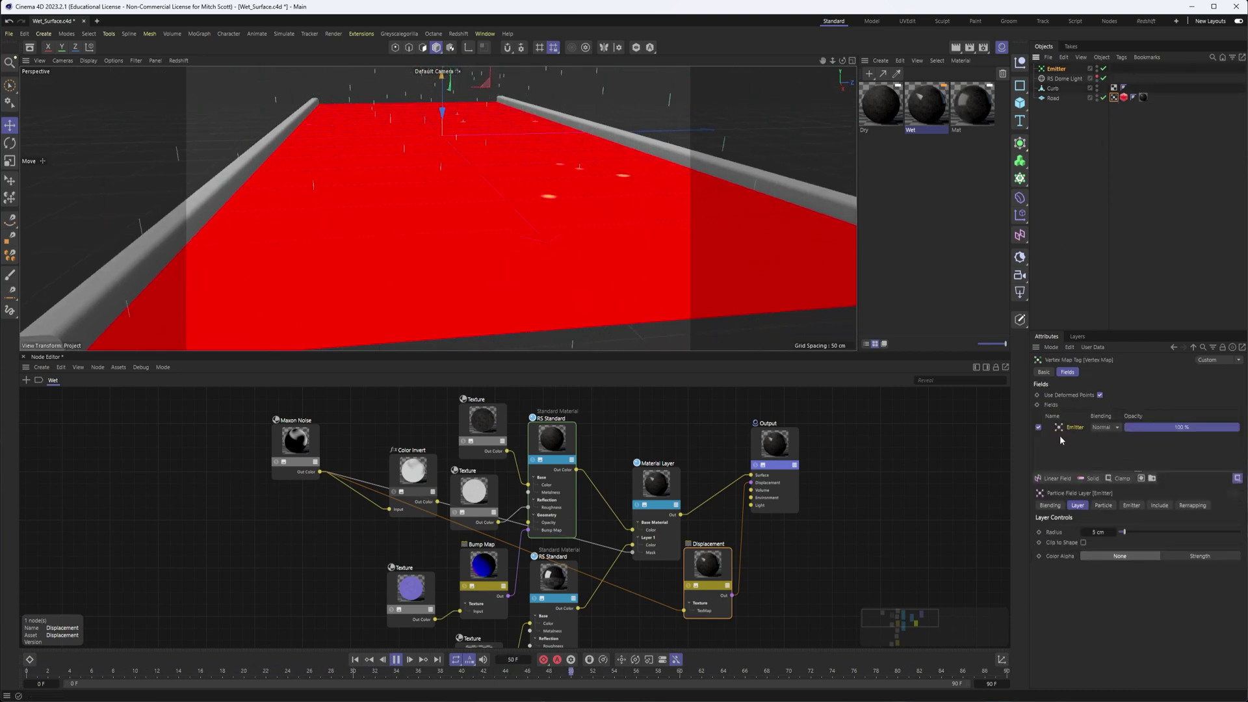
{"action": "left_click", "coordinate": [1117, 479]}
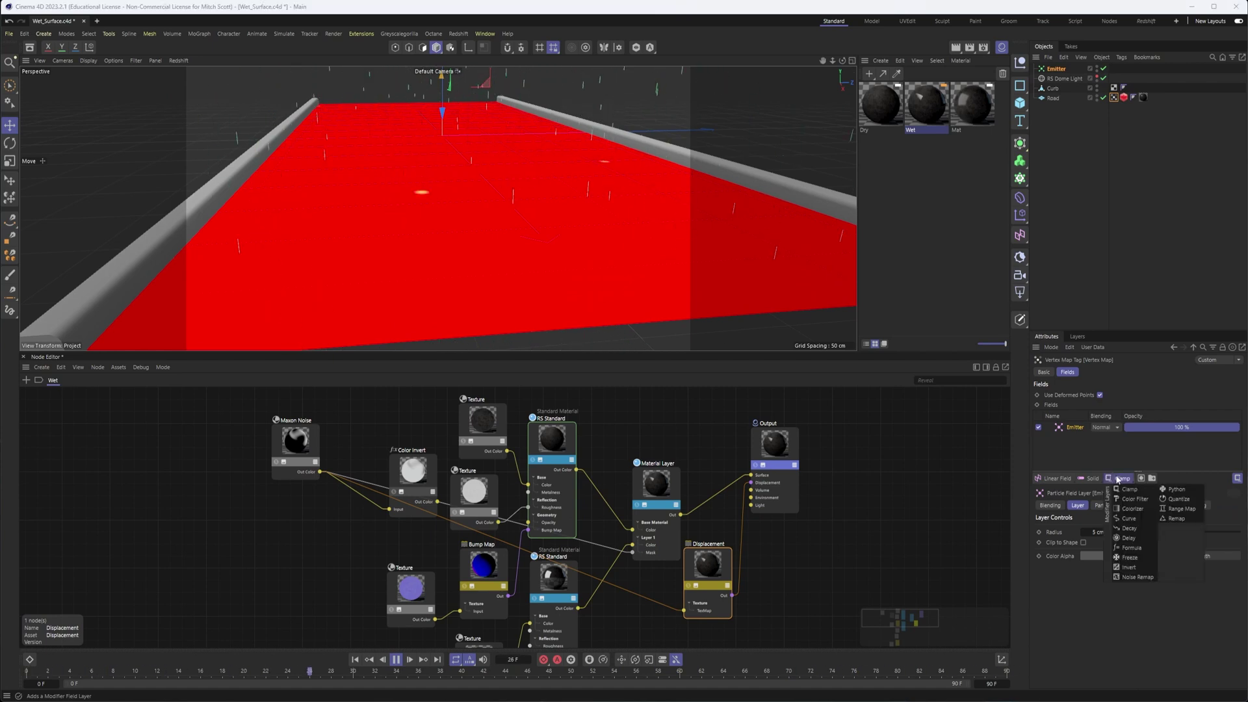
{"action": "left_click", "coordinate": [1141, 531]}
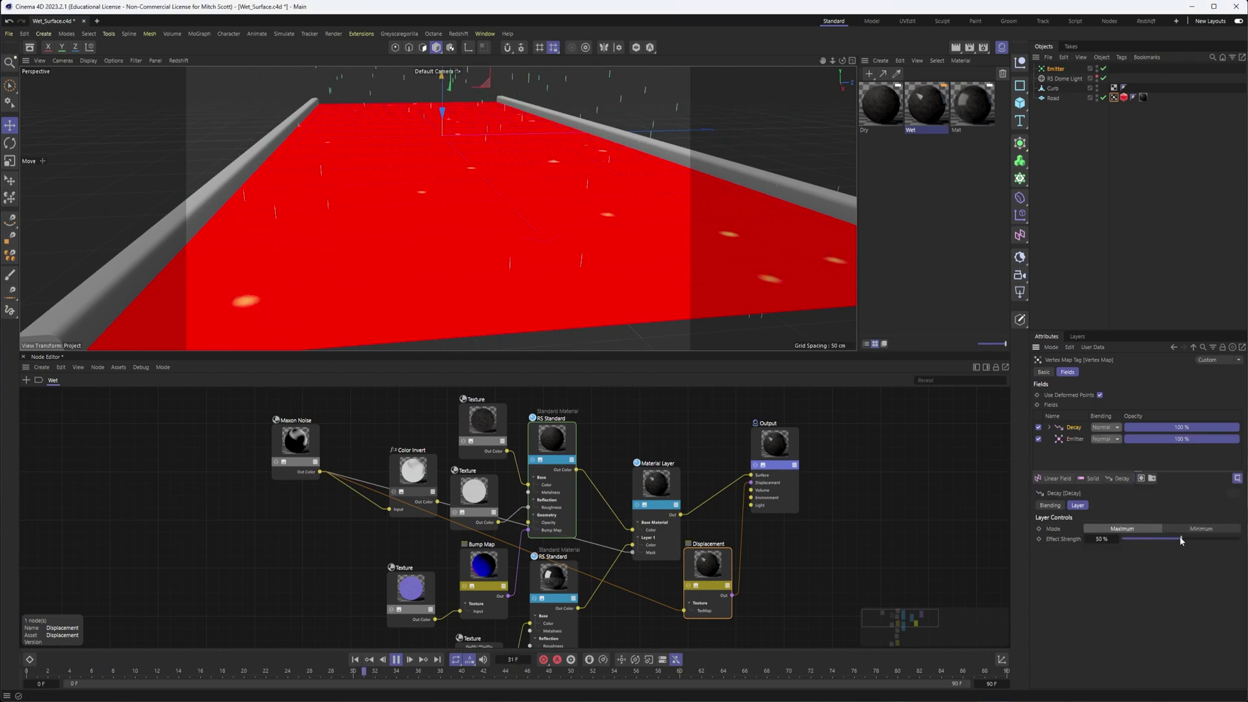
{"action": "left_click_drag", "start_coordinate": [1181, 538], "coordinate": [1208, 540]}
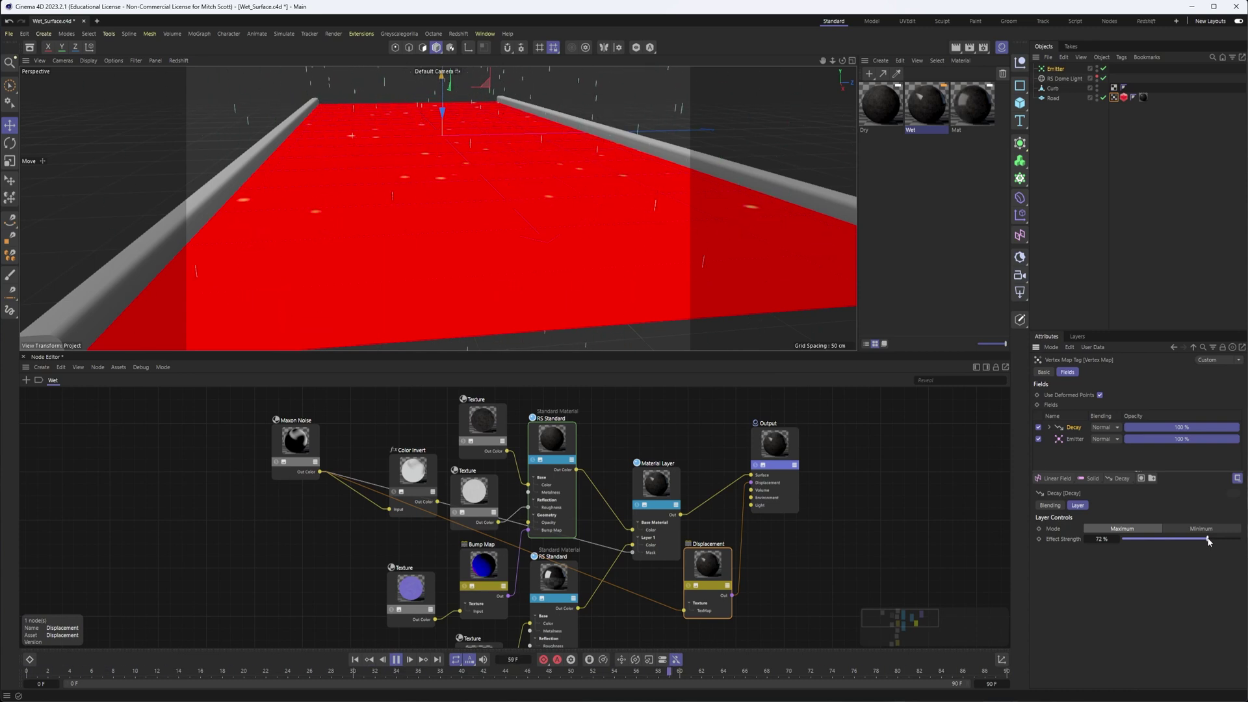
- Disable the Decay layer and add a Delay modifier layer in Spring mode with 45% effect strength
{"action": "left_click", "coordinate": [1038, 428]}
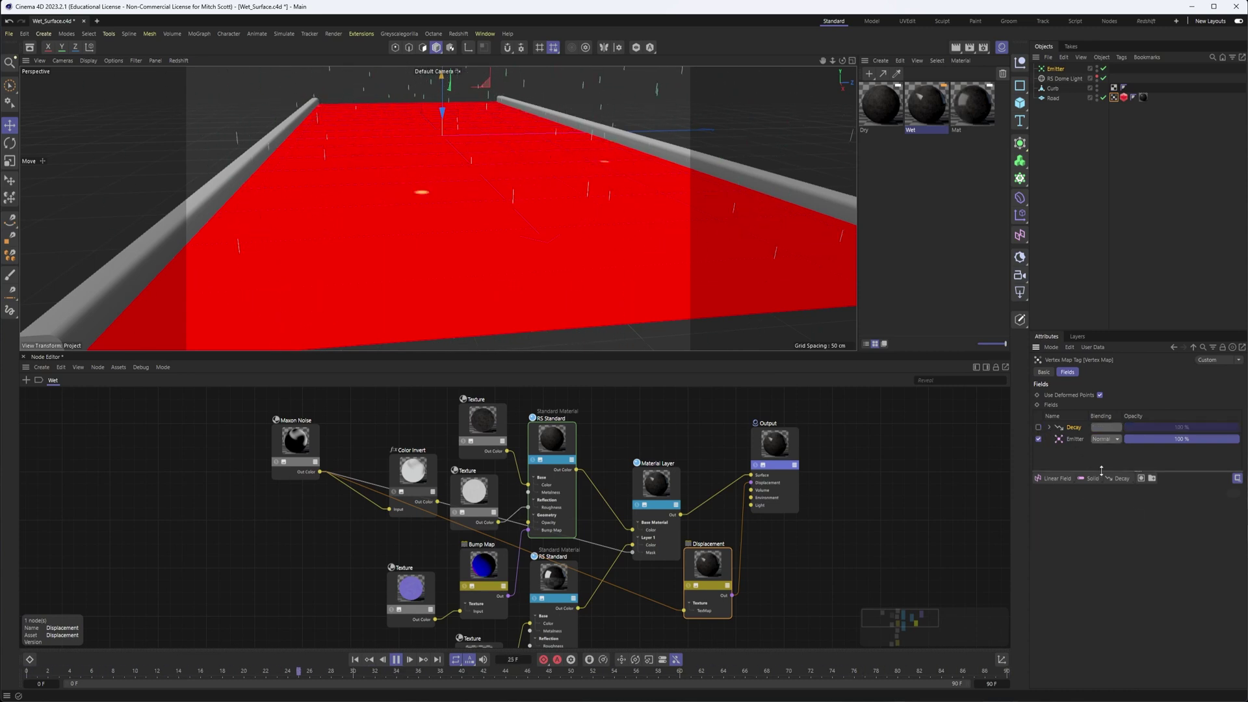
{"action": "left_click", "coordinate": [1119, 478]}
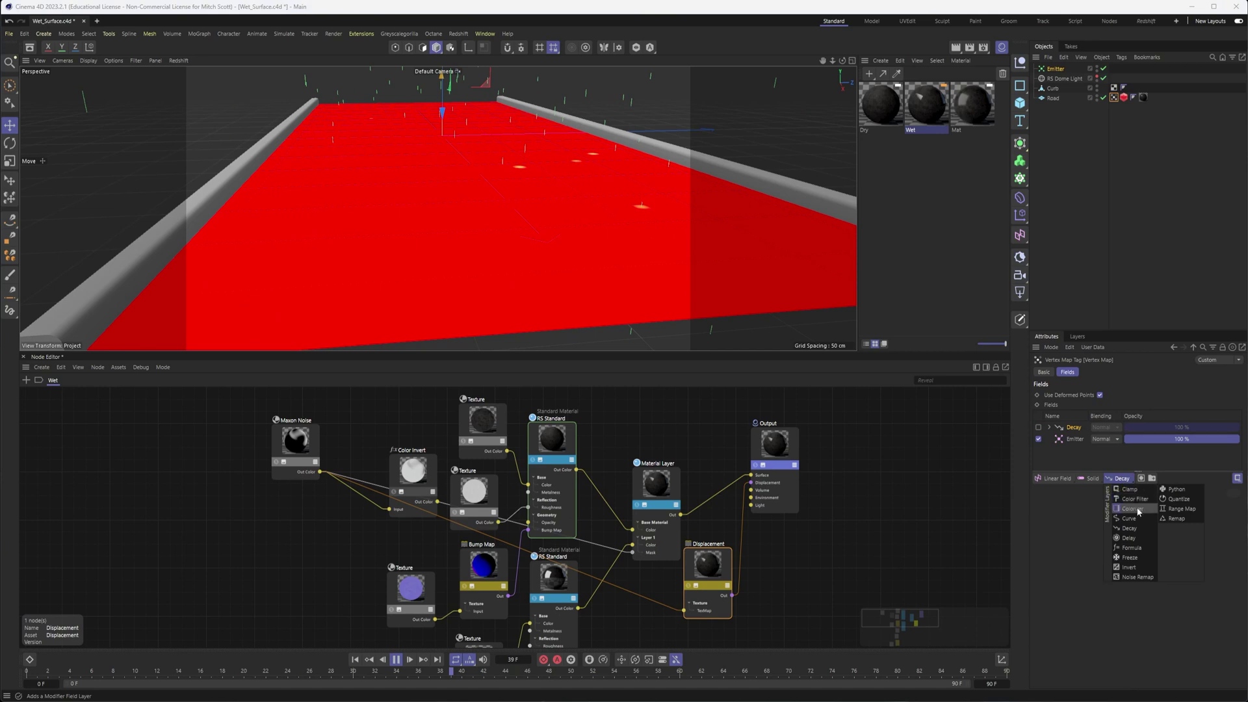
{"action": "left_click", "coordinate": [1140, 540]}
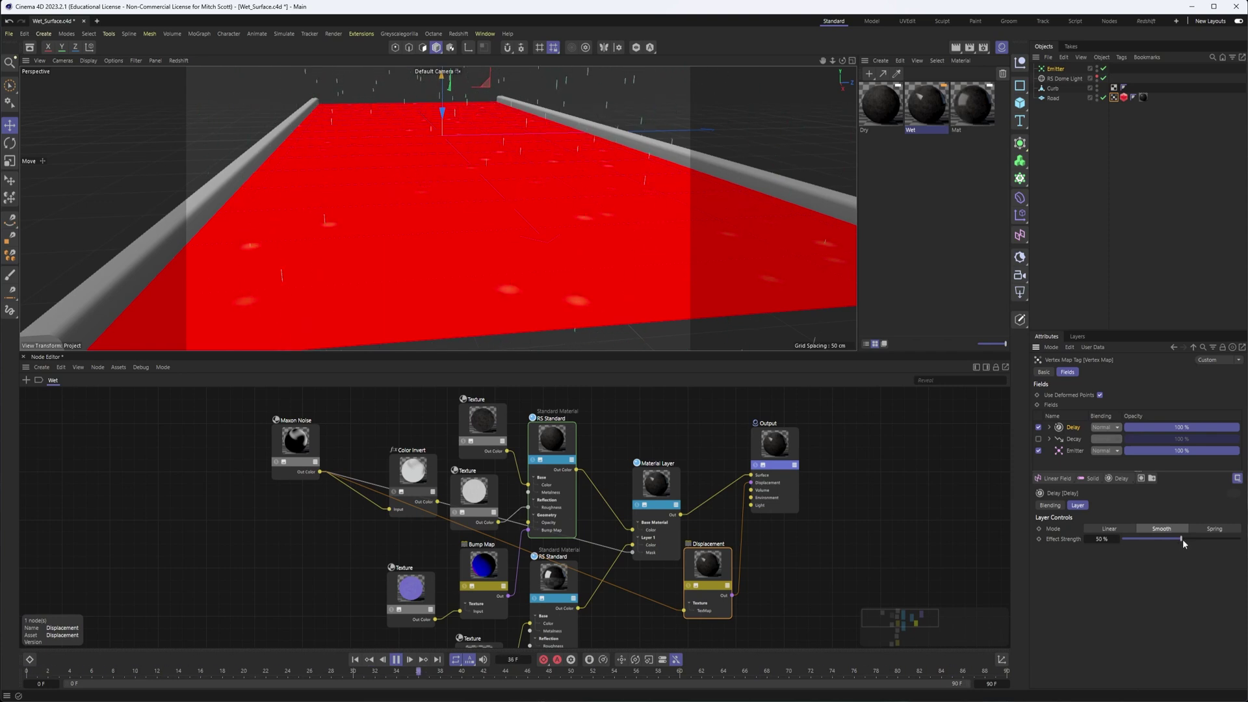
{"action": "left_click_drag", "start_coordinate": [1183, 537], "coordinate": [1143, 540]}
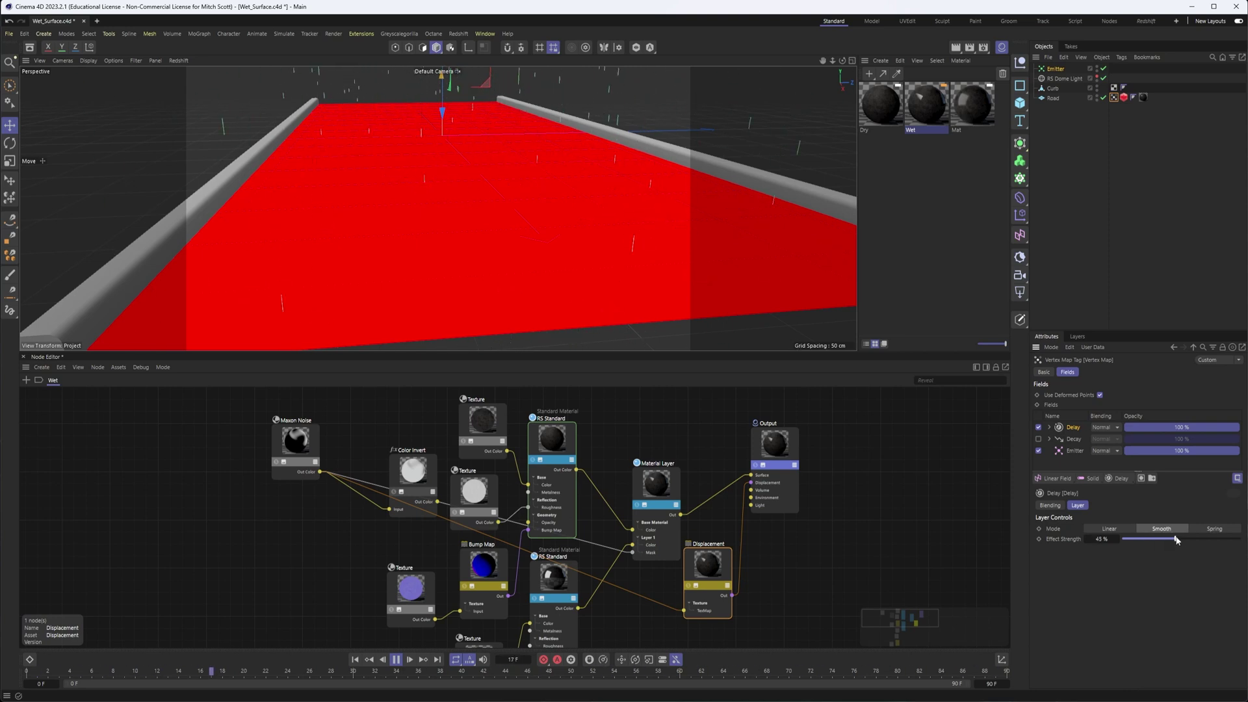
{"action": "left_click", "coordinate": [1213, 529]}
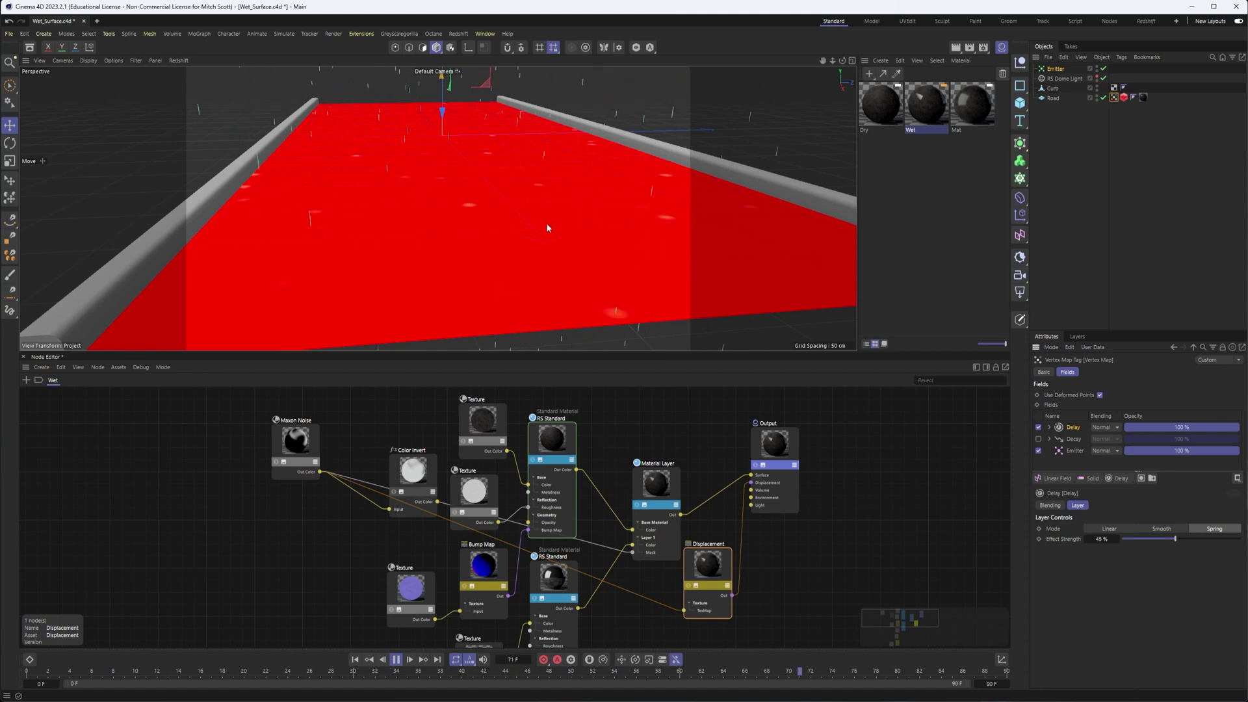
- Re-enable the Decay layer beneath Delay and inspect the combined particle contacts on the road
{"action": "left_click_drag", "start_coordinate": [519, 220], "coordinate": [551, 223], "text": "alt"}
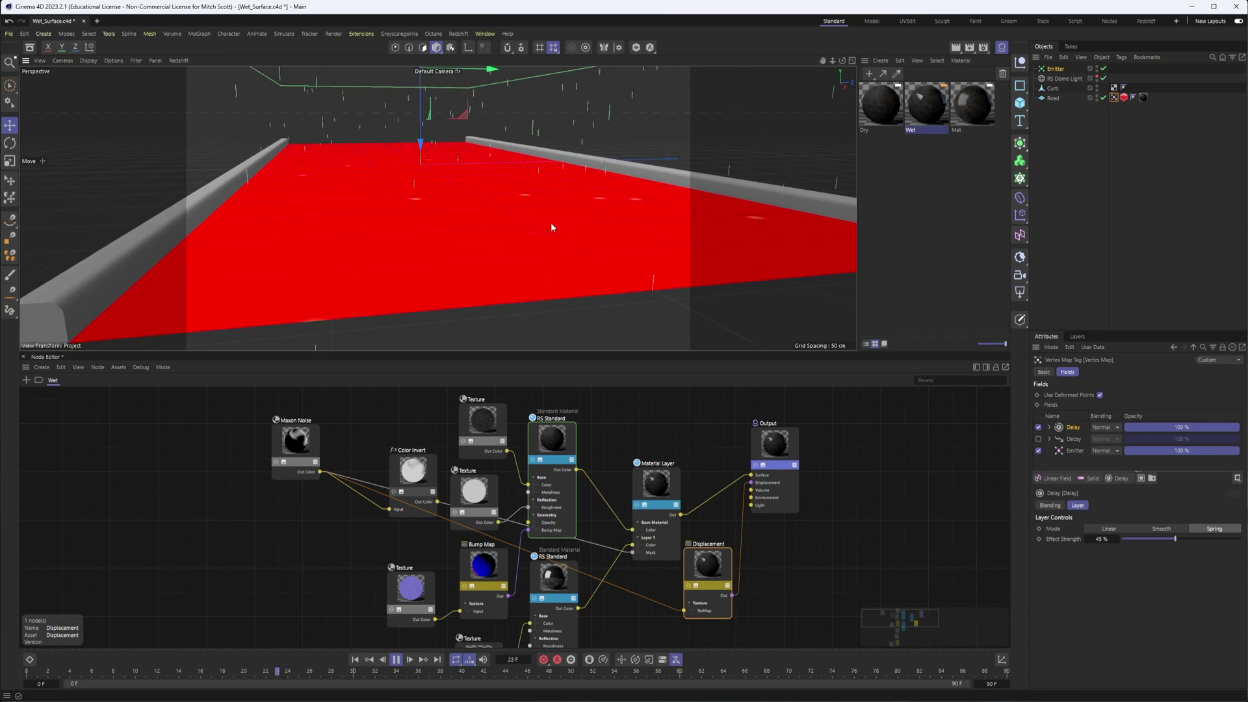
{"action": "left_click", "coordinate": [1038, 440]}
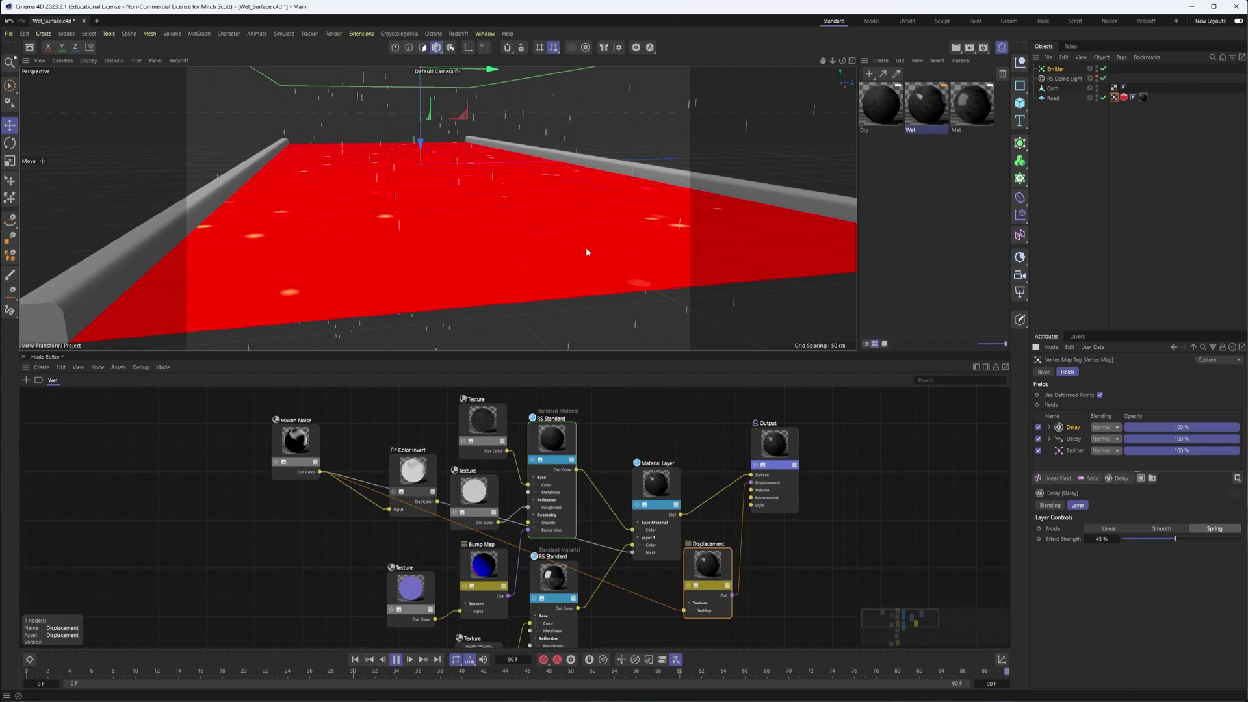
{"action": "left_click_drag", "start_coordinate": [586, 247], "coordinate": [546, 245], "text": "alt"}
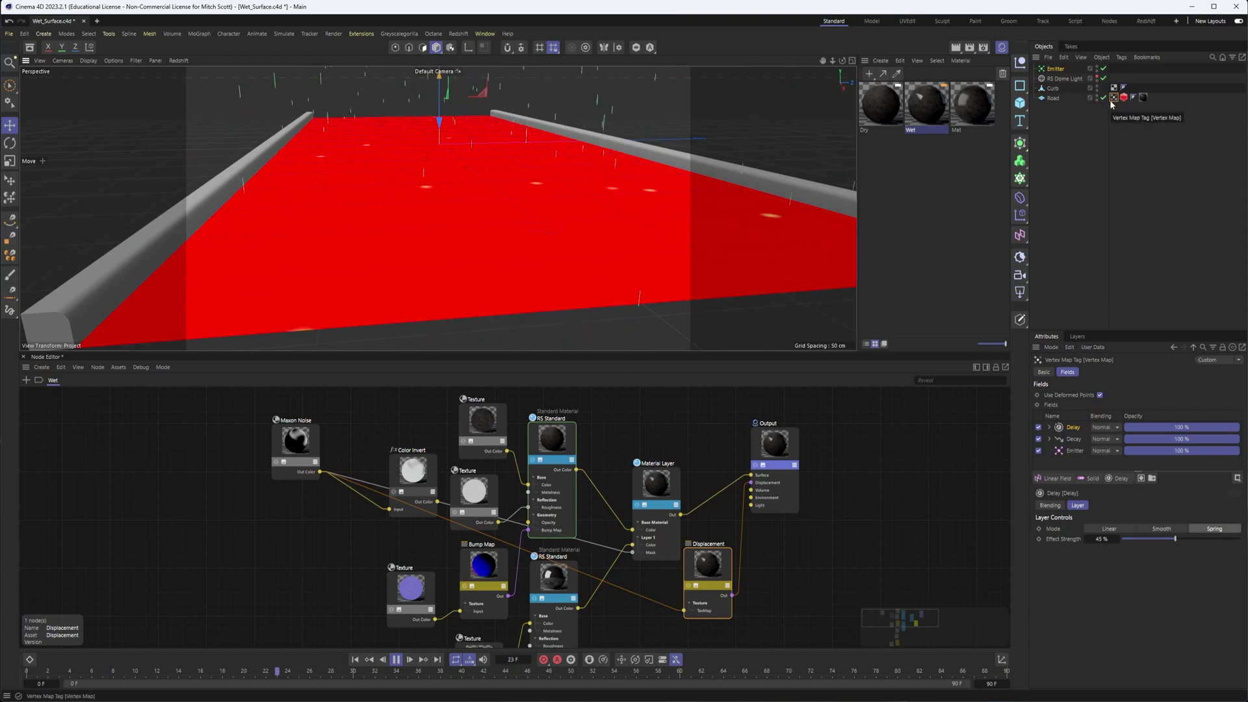
- Move the lower RS Standard node in the Wet material away from its texture nodes to make room
{"action": "middle_click_drag", "start_coordinate": [647, 533], "coordinate": [657, 499]}
{"action": "scroll", "coordinate": [648, 519], "scroll_direction": "down", "scroll_amount": 3}
{"action": "scroll", "coordinate": [642, 560], "scroll_direction": "up", "scroll_amount": 2}
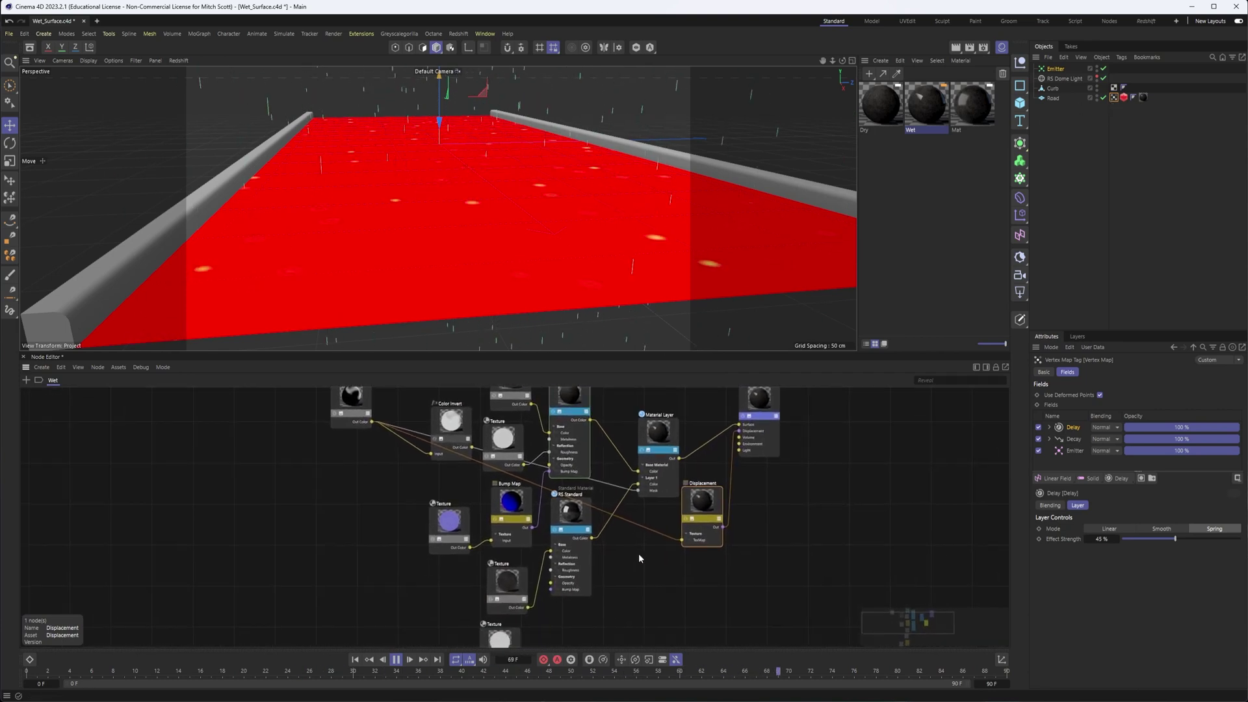
{"action": "mouse_move", "coordinate": [639, 555]}
{"action": "middle_mouse_down"}
{"action": "mouse_move", "coordinate": [664, 498]}
{"action": "mouse_move", "coordinate": [638, 532]}
{"action": "middle_mouse_up"}
{"action": "left_click_drag", "start_coordinate": [592, 456], "coordinate": [629, 471]}
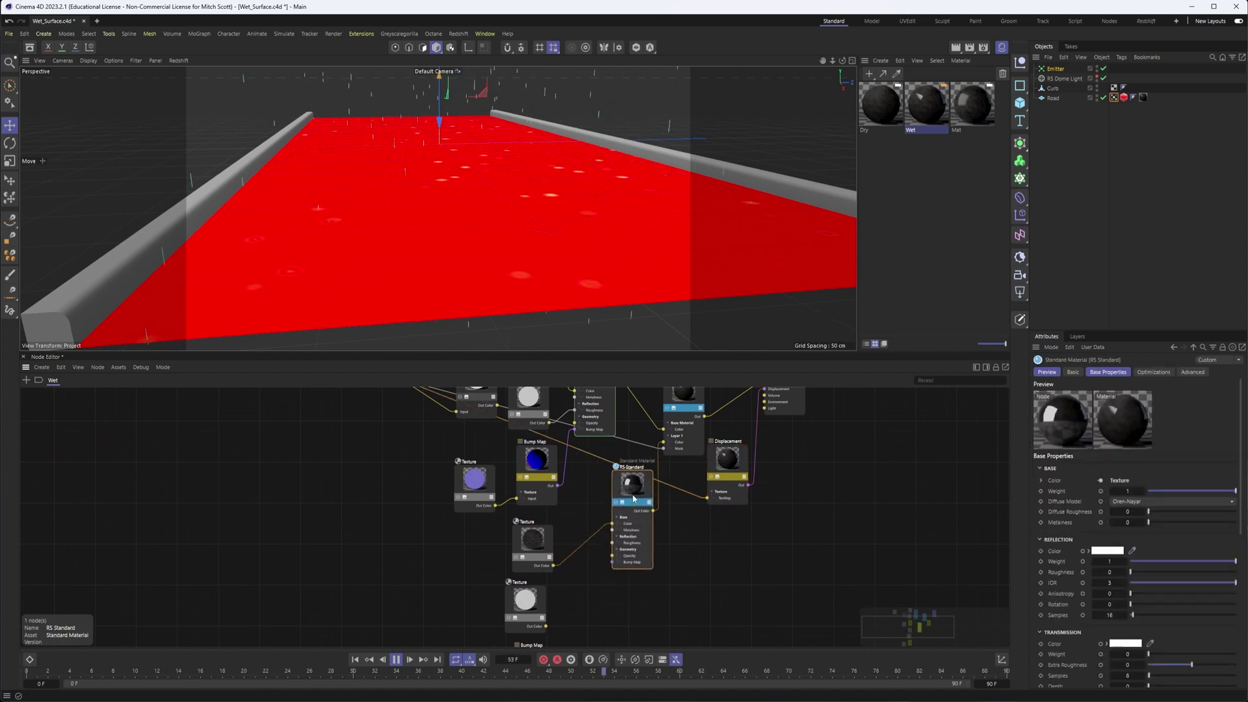
- Add a Vertex Attribute node to the Wet material and place it beside the lower RS Standard's texture nodes
{"action": "left_click", "coordinate": [28, 382]}
{"action": "type", "text": "ver"}
{"action": "double_click", "coordinate": [70, 433]}
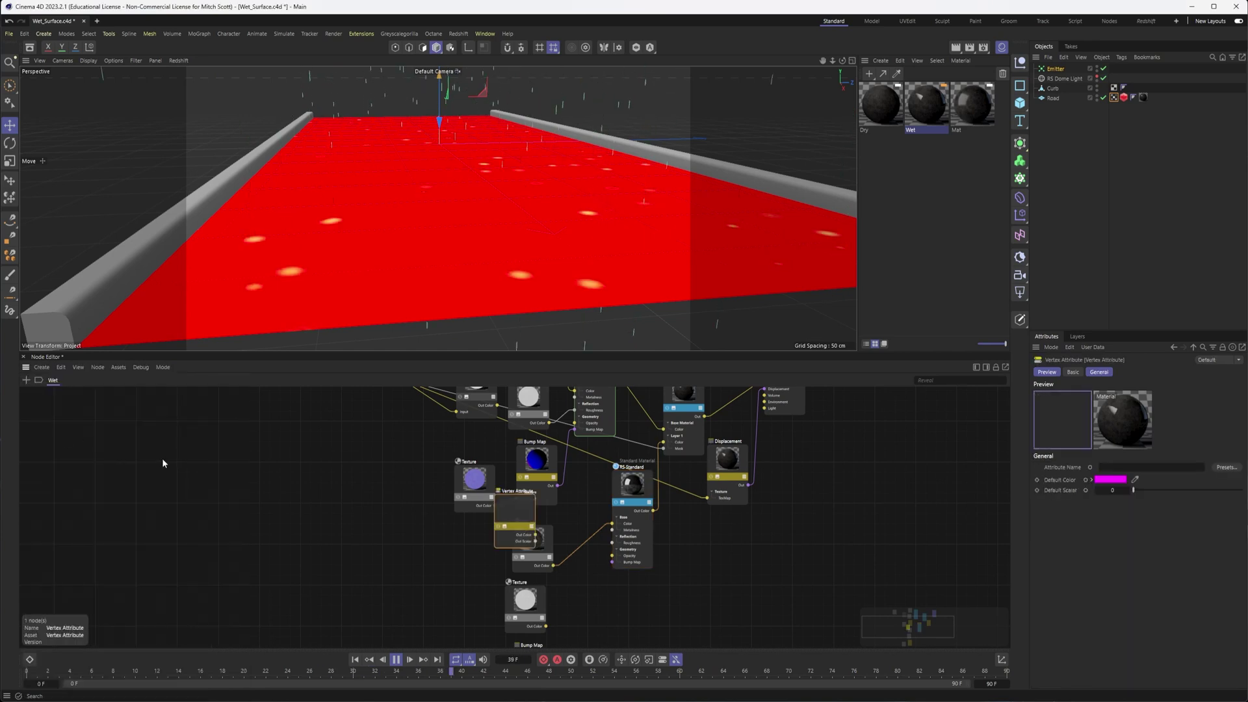
{"action": "left_click_drag", "start_coordinate": [526, 513], "coordinate": [436, 556]}
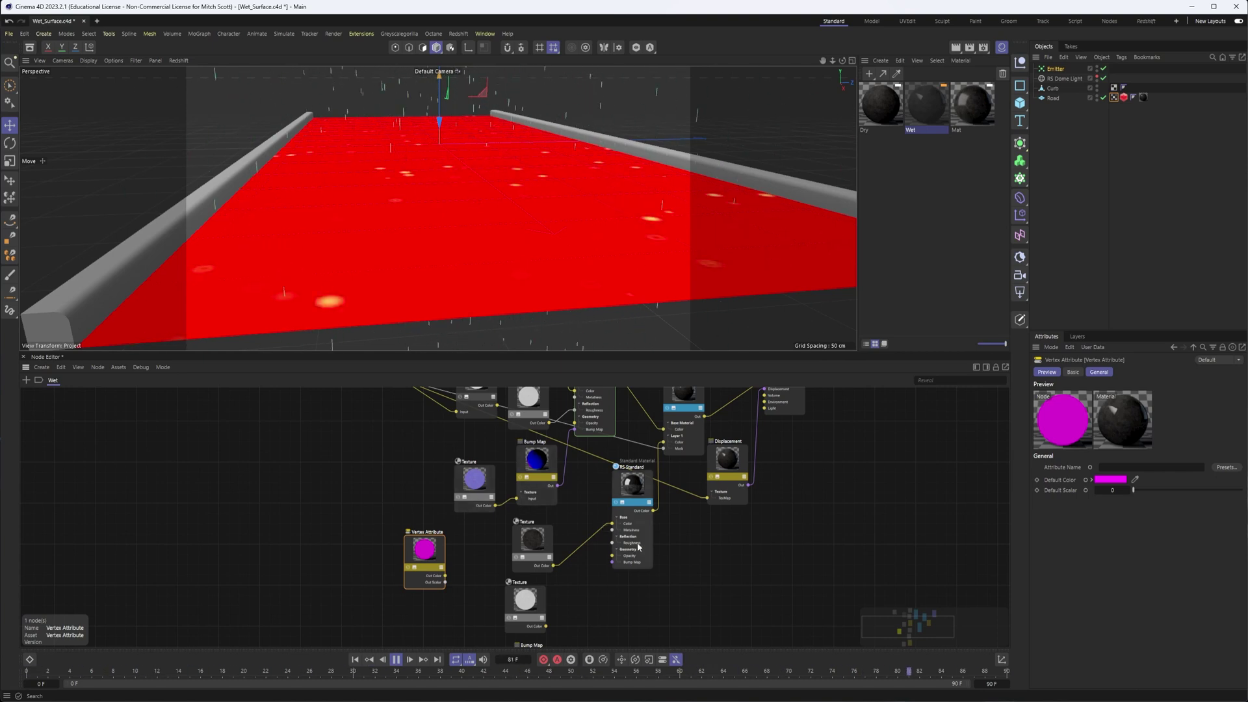
{"action": "middle_click_drag", "start_coordinate": [659, 554], "coordinate": [655, 558]}
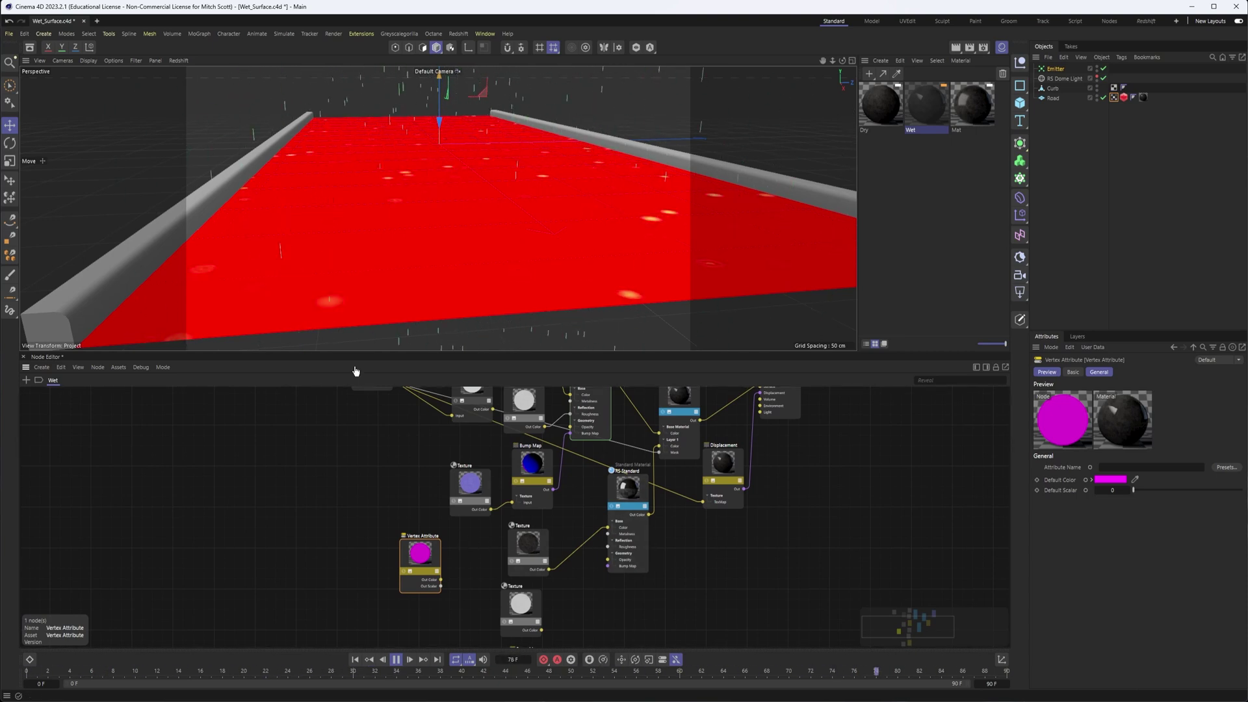
{"action": "left_click_drag", "start_coordinate": [500, 259], "coordinate": [492, 262], "text": "alt"}
{"action": "left_click_drag", "start_coordinate": [419, 552], "coordinate": [436, 556]}
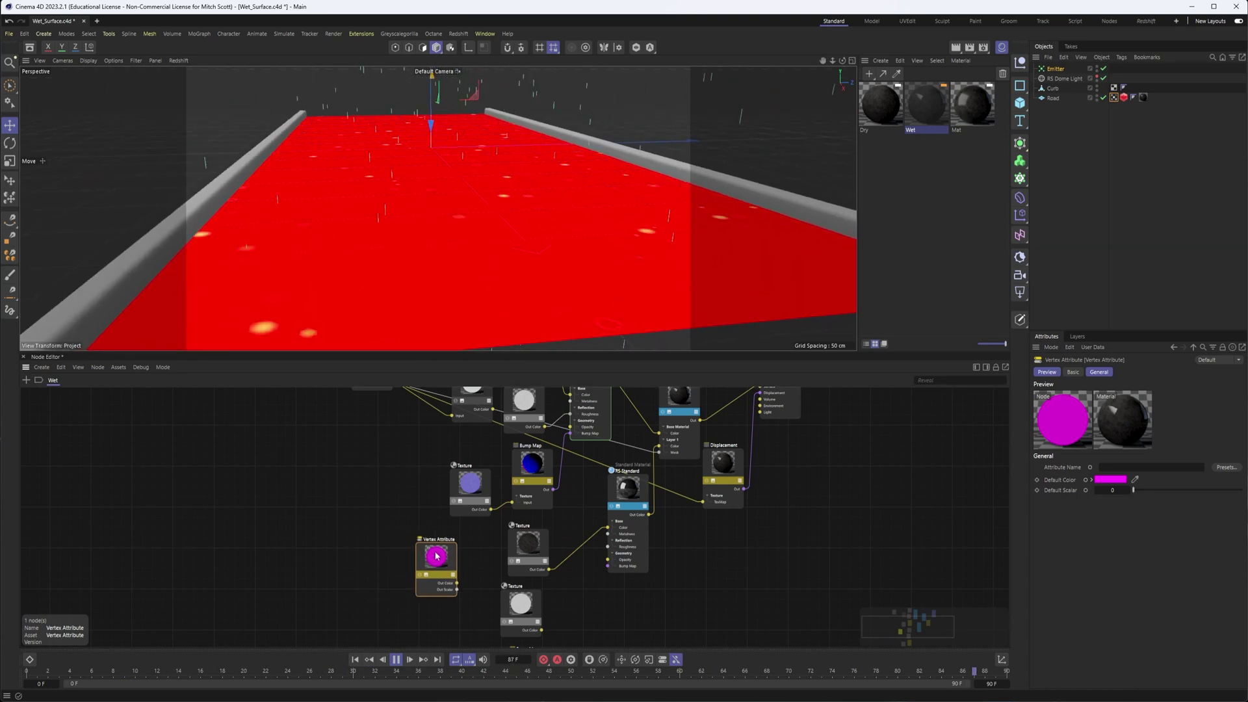